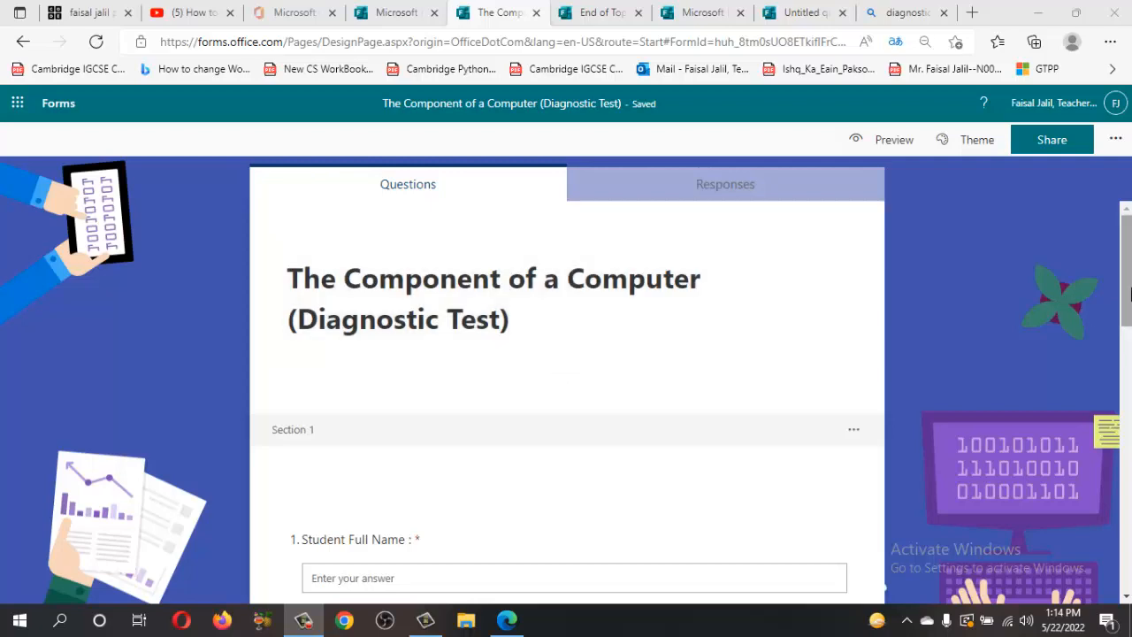
Scroll through the diagnostic test and select its Select Current Date question
scroll(1060, 290, down, 1)
drag(1130, 272, 1130, 303)
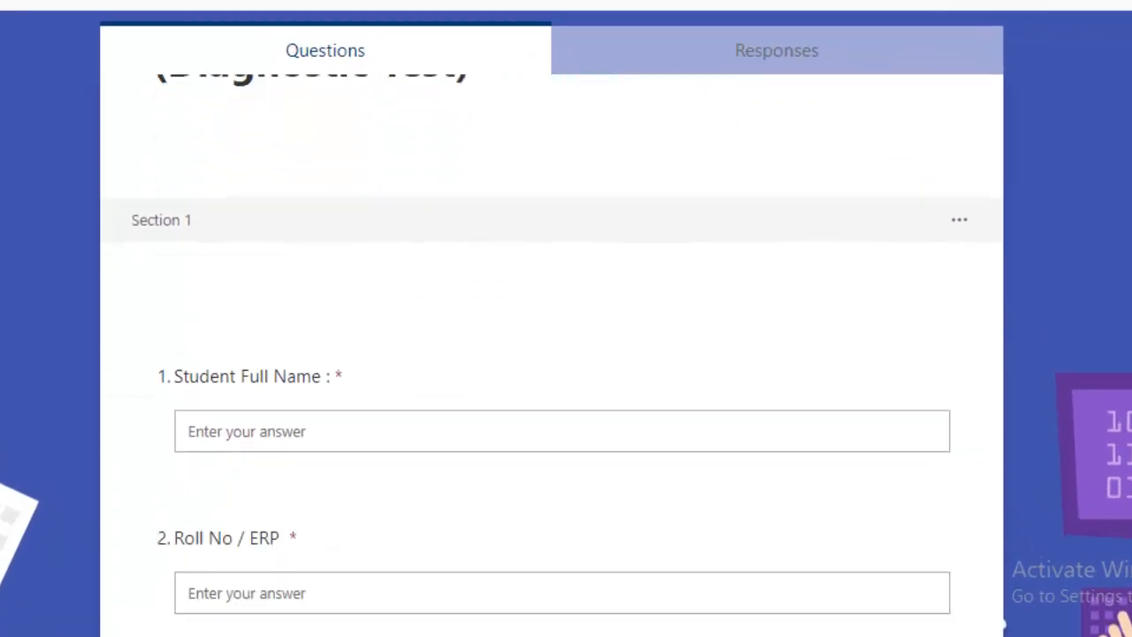
scroll(552, 354, down, 2)
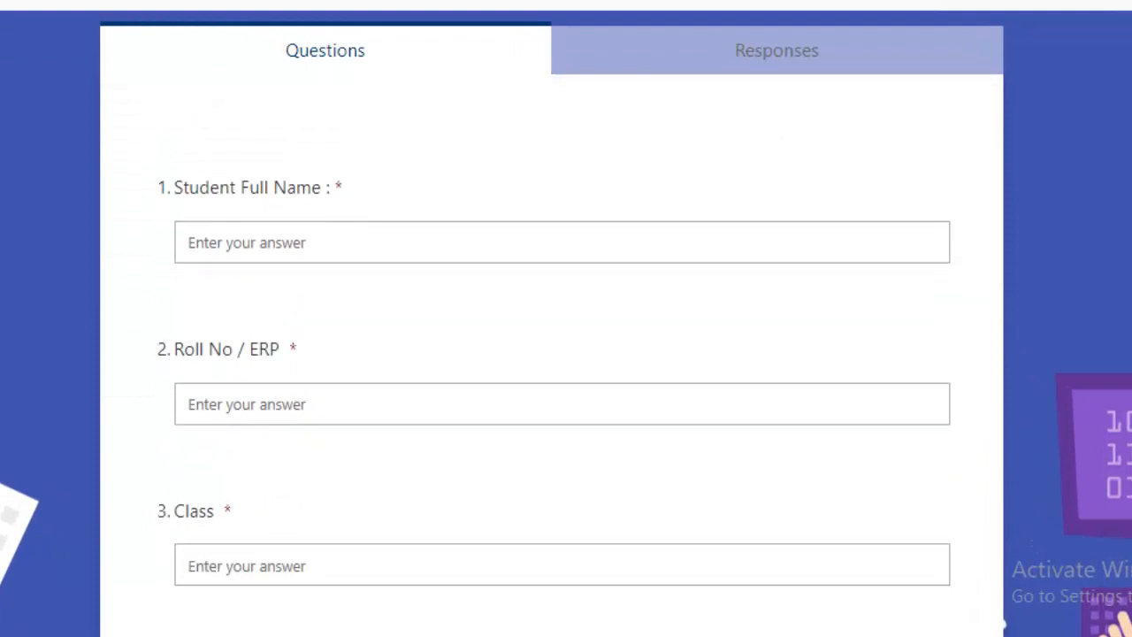
scroll(563, 354, down, 1)
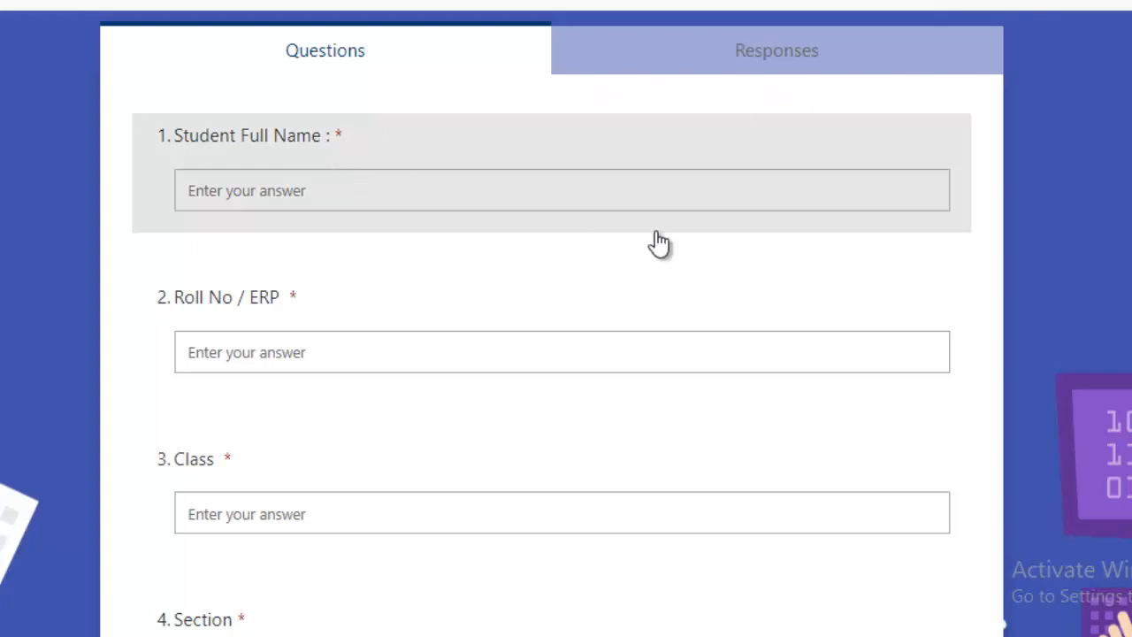
scroll(552, 354, down, 6)
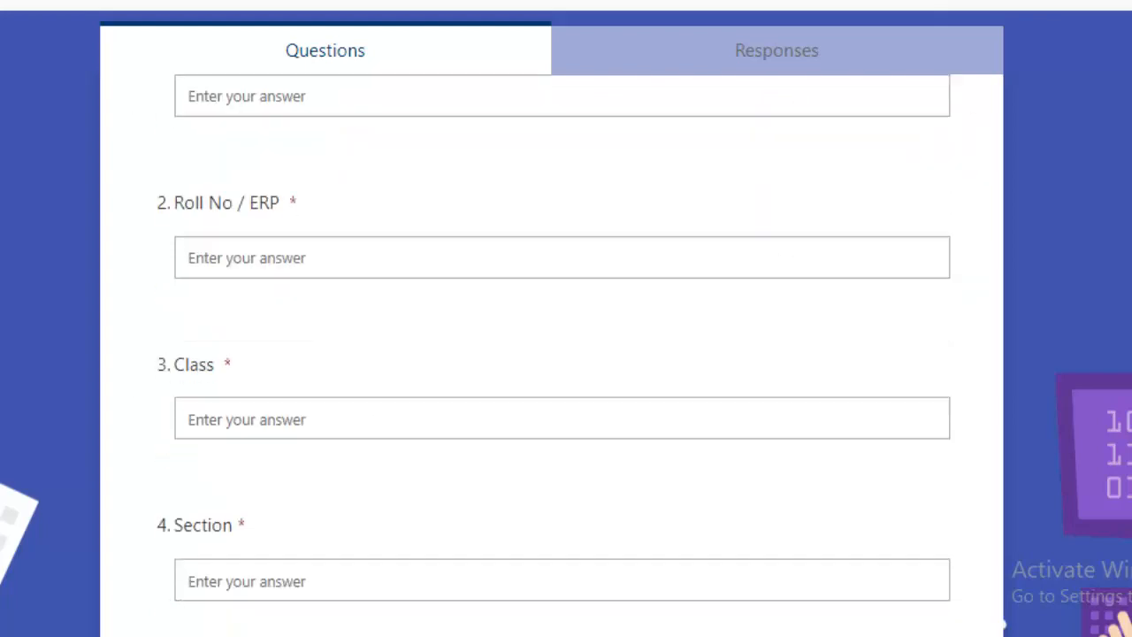
scroll(715, 319, down, 4)
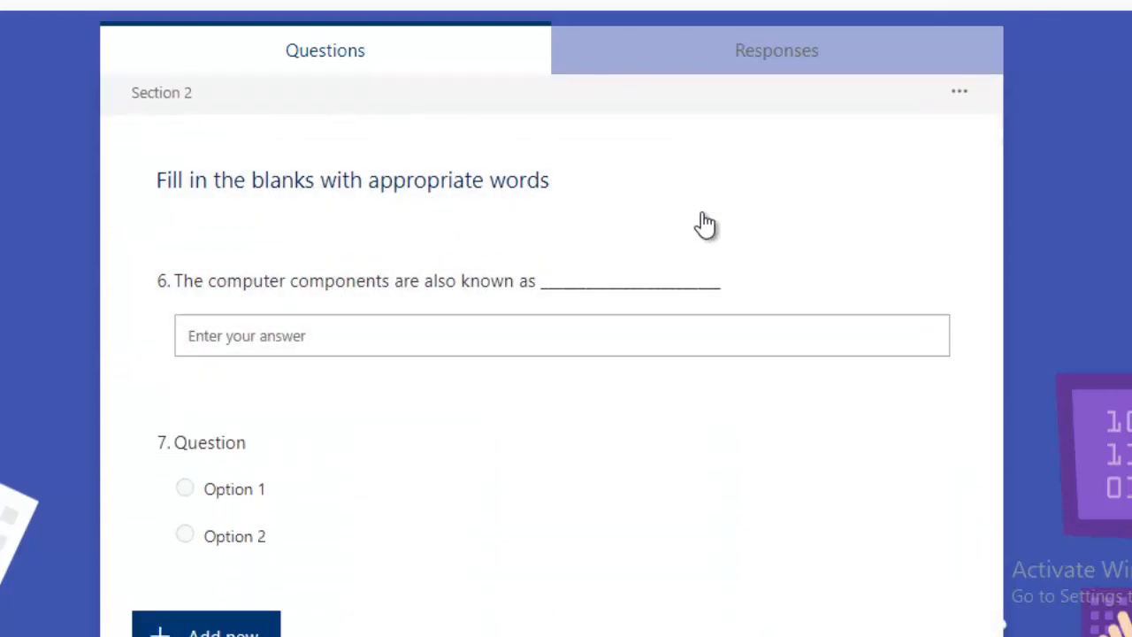
scroll(552, 354, up, 15)
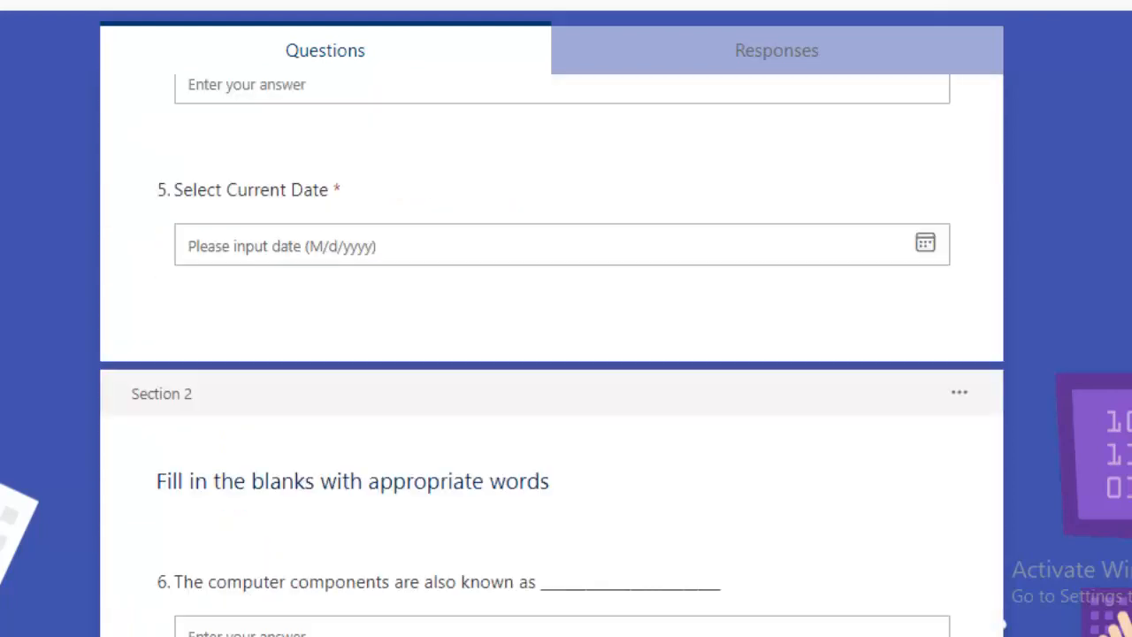
scroll(552, 354, down, 2)
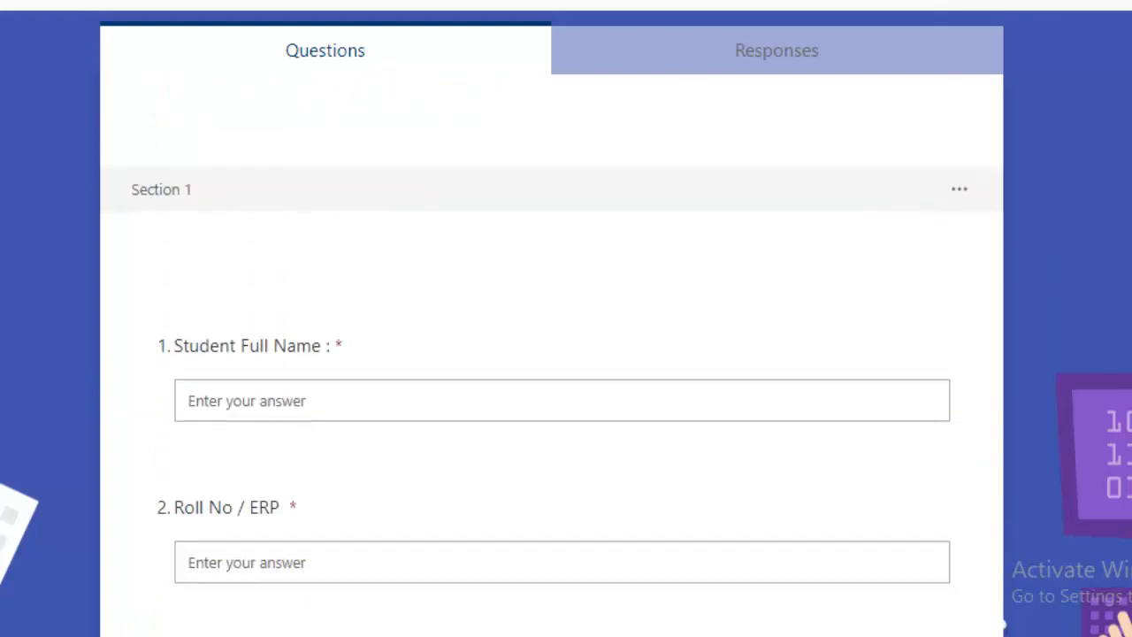
scroll(551, 354, up, 3)
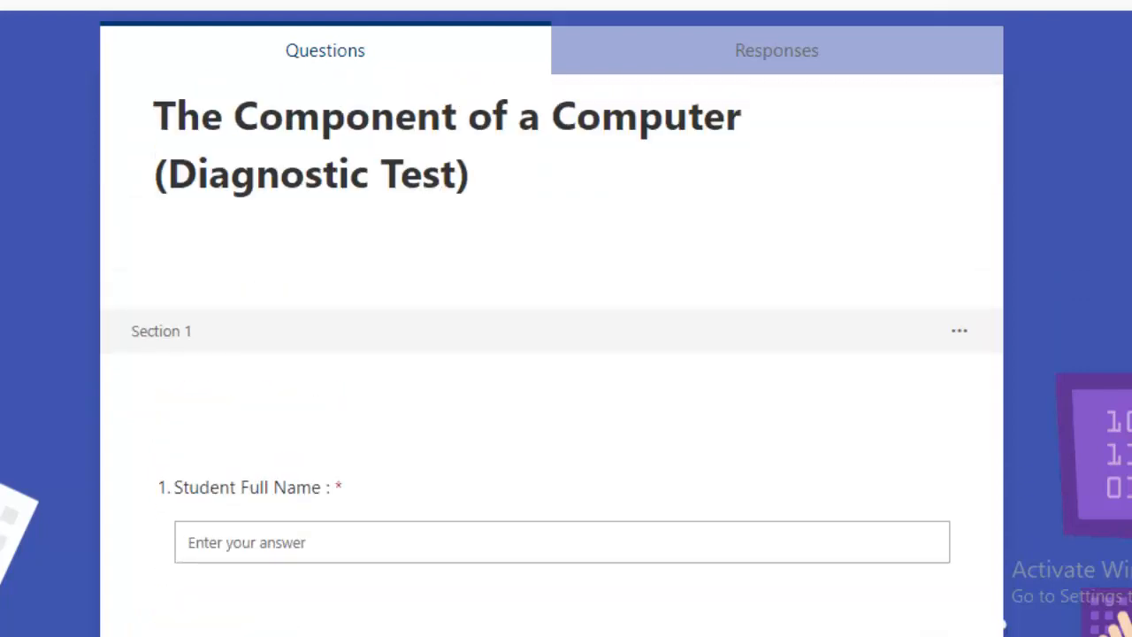
scroll(551, 354, down, 5)
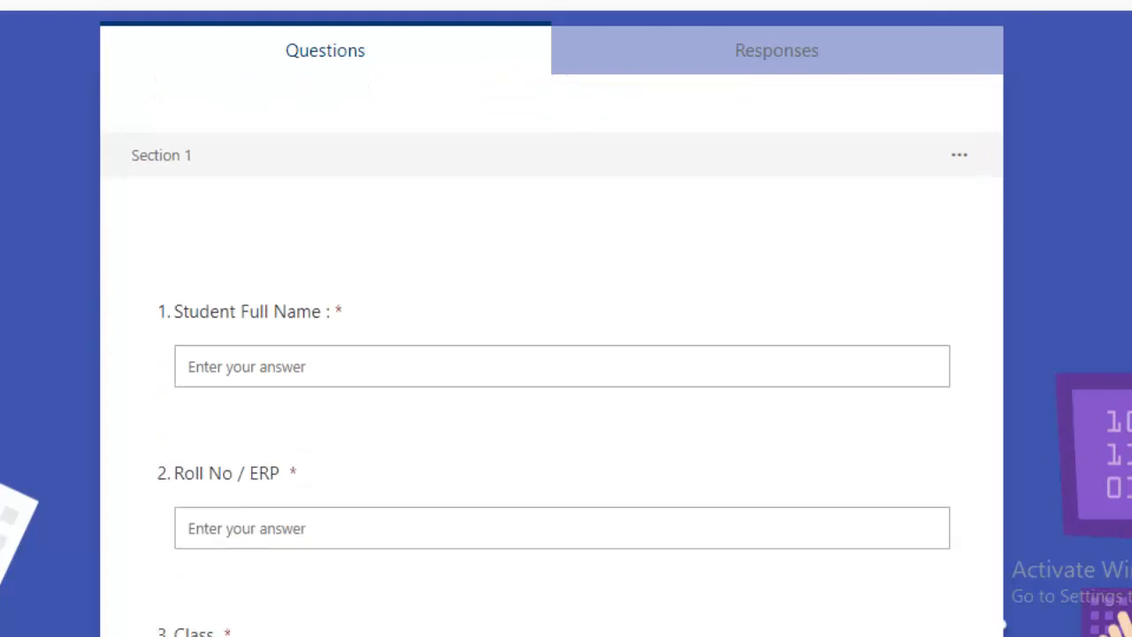
scroll(551, 354, down, 4)
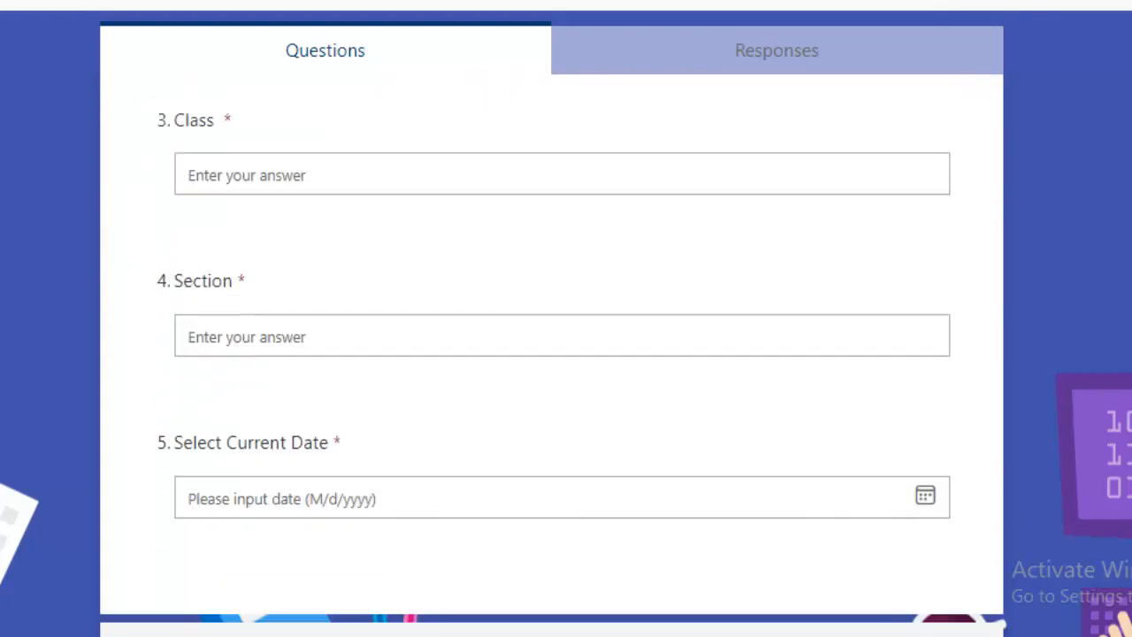
click(914, 518)
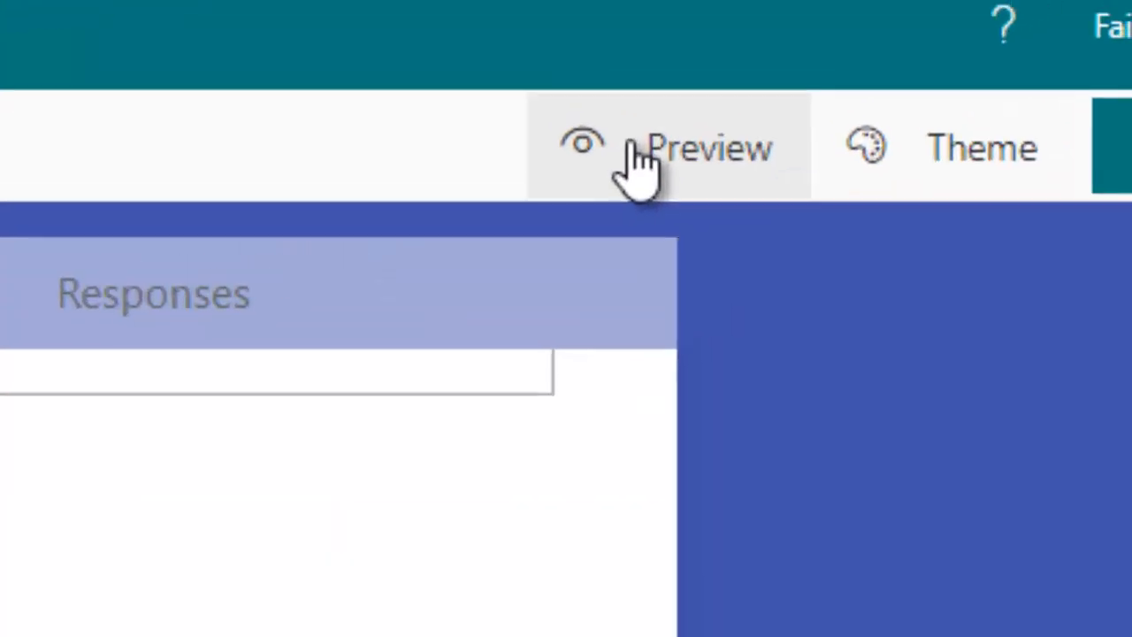
Preview the diagnostic test as a respondent and scroll through its questions
click(633, 149)
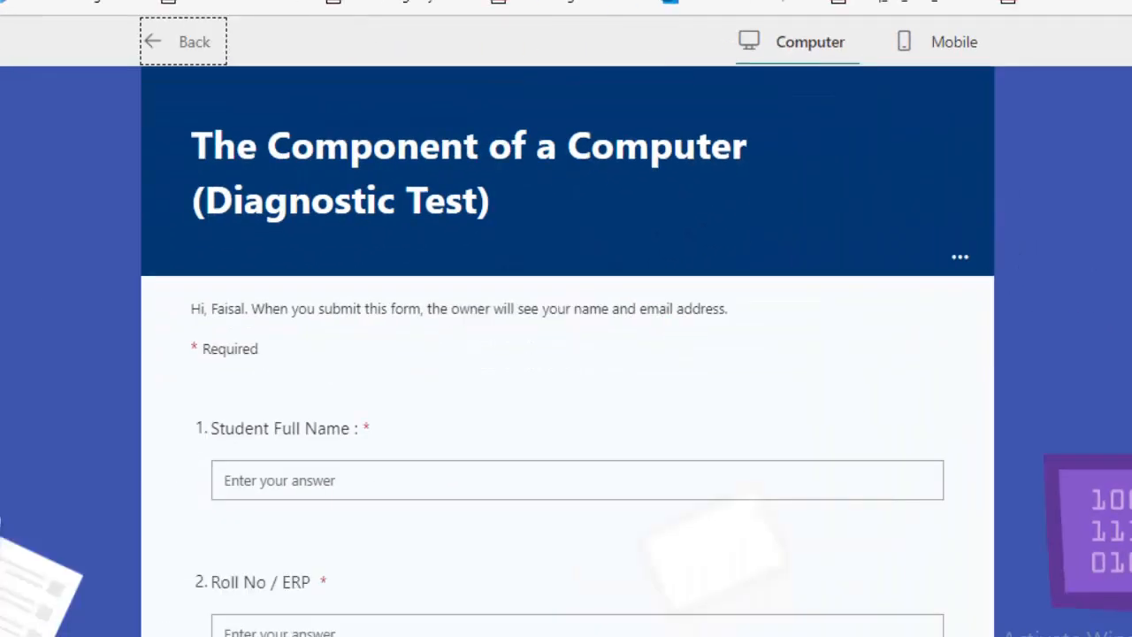
scroll(568, 359, down, 5)
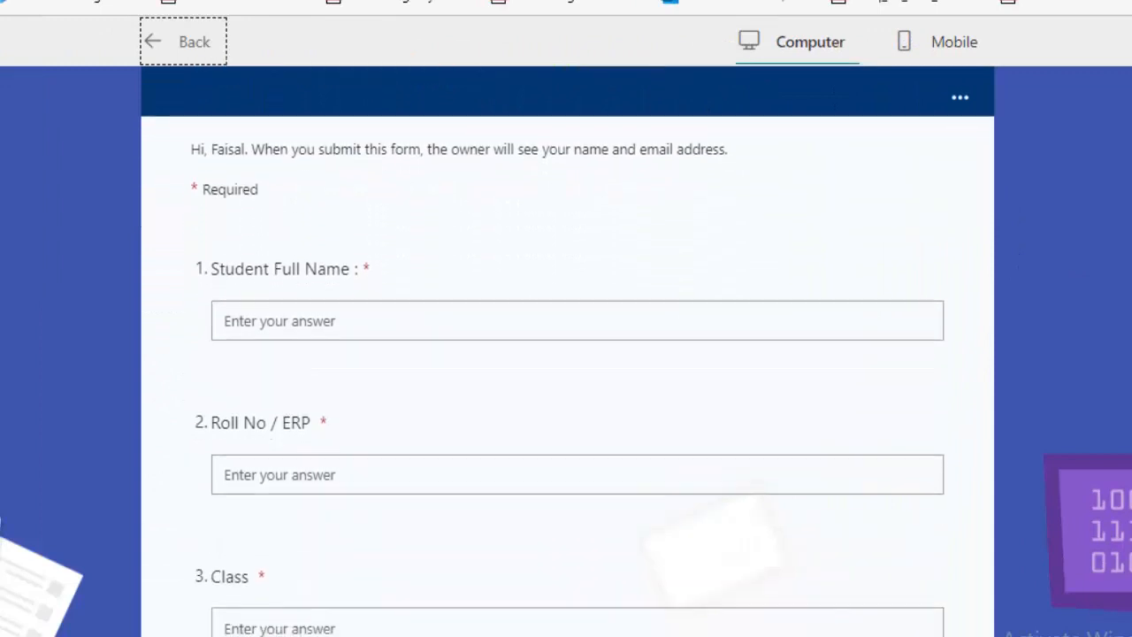
scroll(568, 354, down, 5)
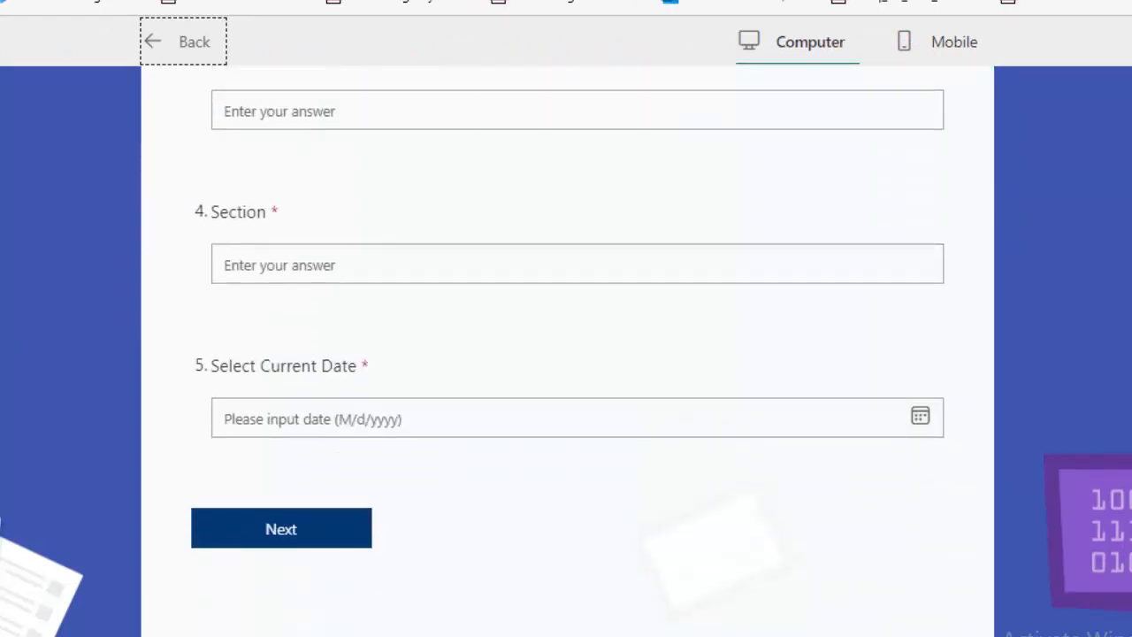
scroll(567, 353, up, 10)
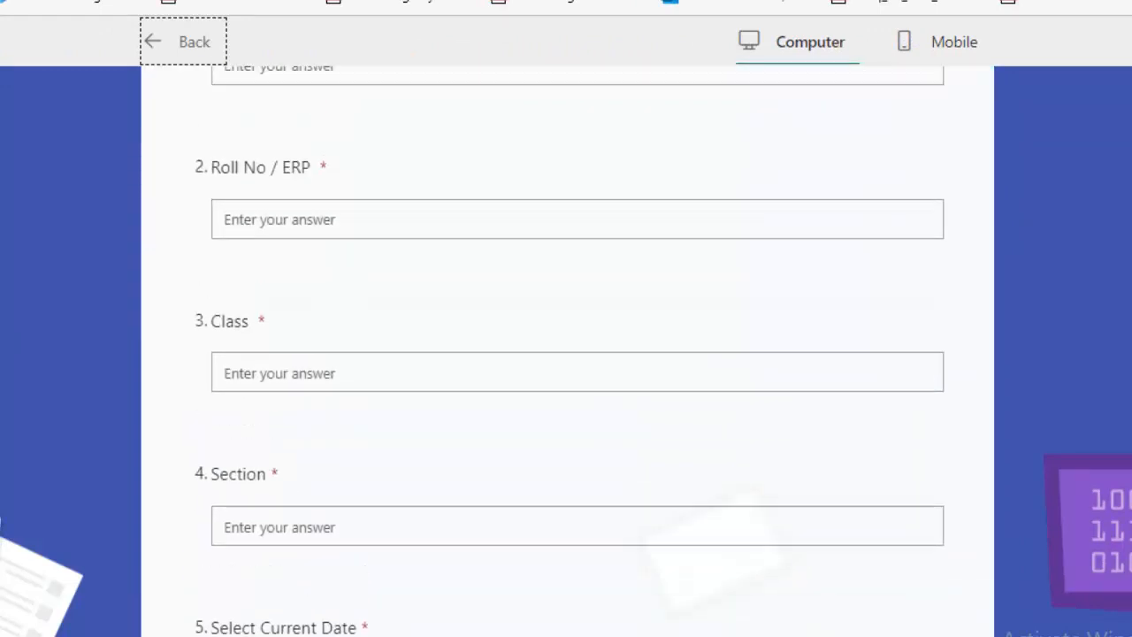
scroll(568, 354, down, 6)
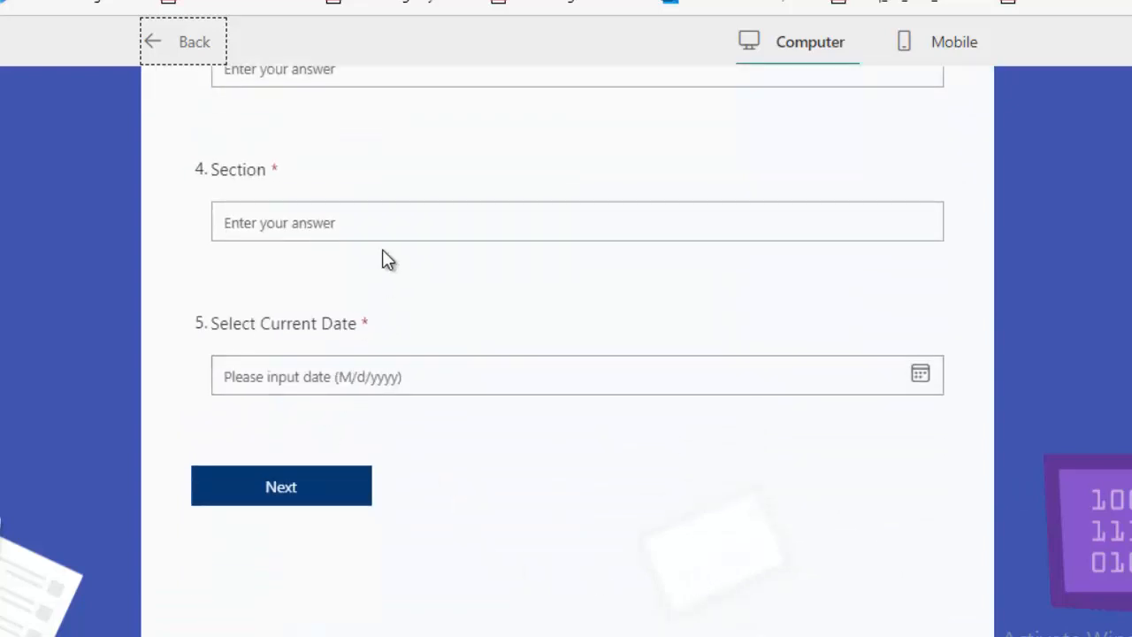
click(923, 377)
scroll(923, 386, up, 10)
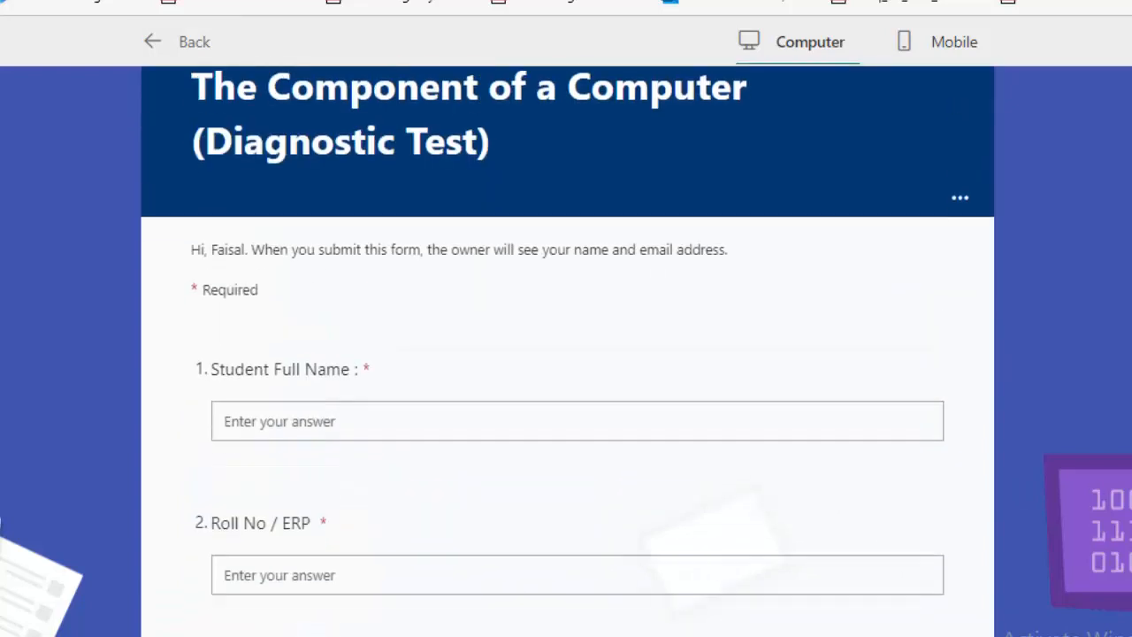
scroll(568, 372, down, 6)
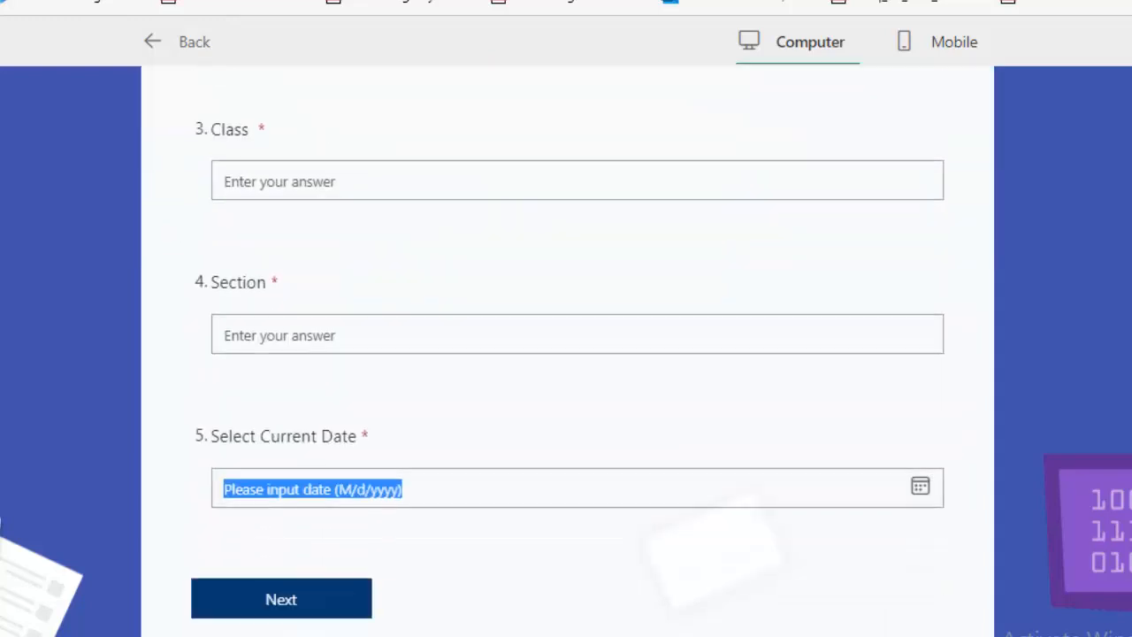
Advance past the blank required fields to see validation, then open the current-date calendar
click(288, 606)
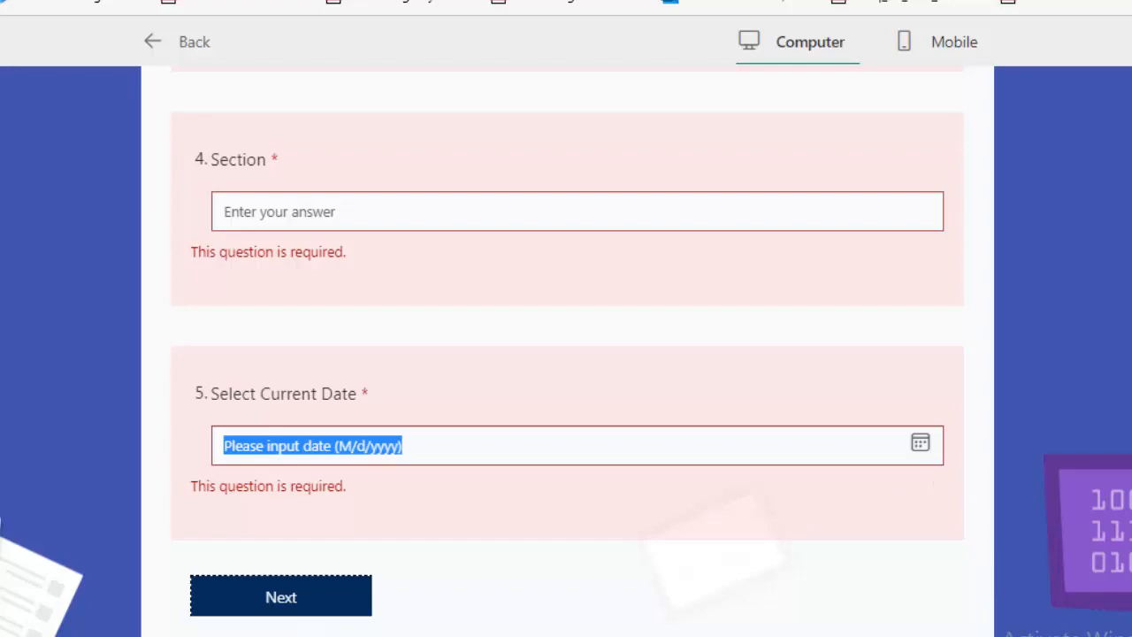
drag(1127, 461, 1126, 520)
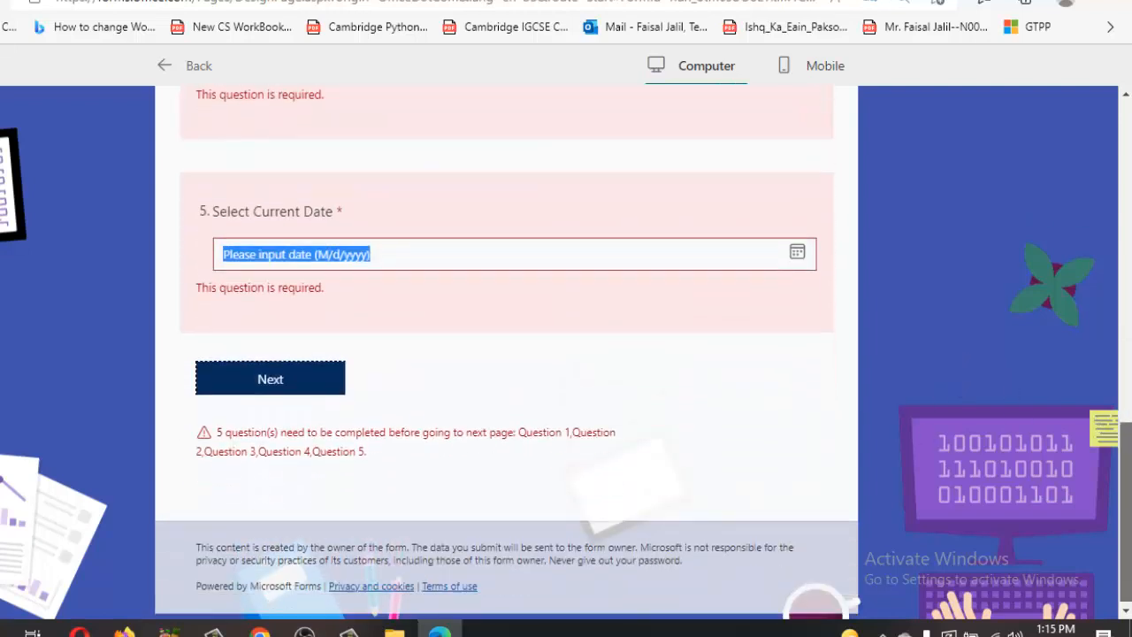
click(797, 253)
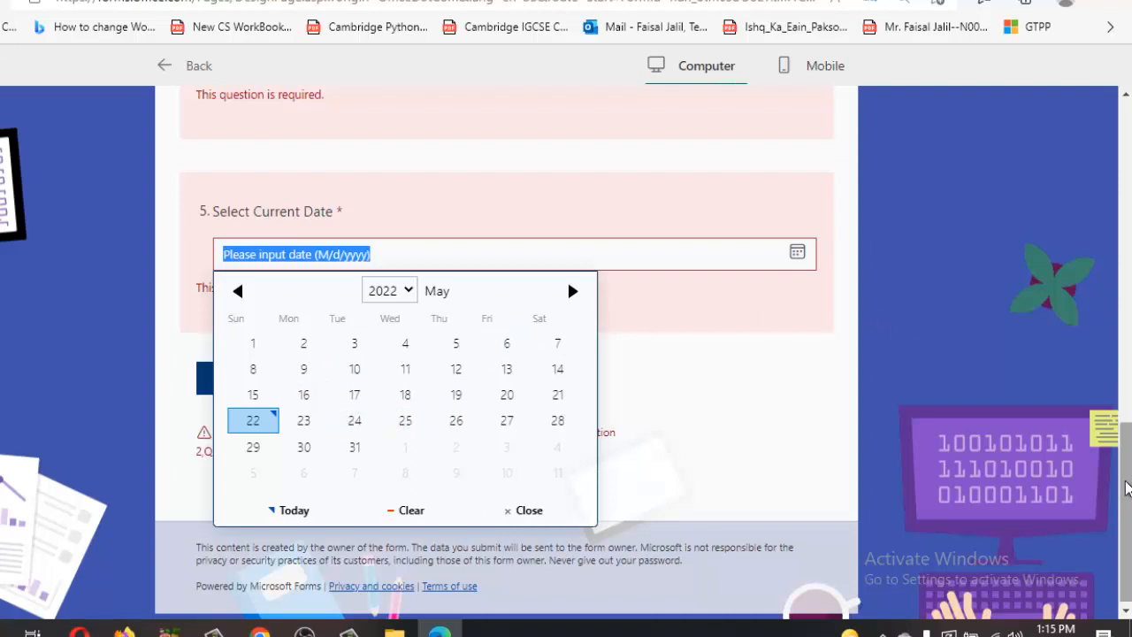
drag(1126, 490, 1126, 171)
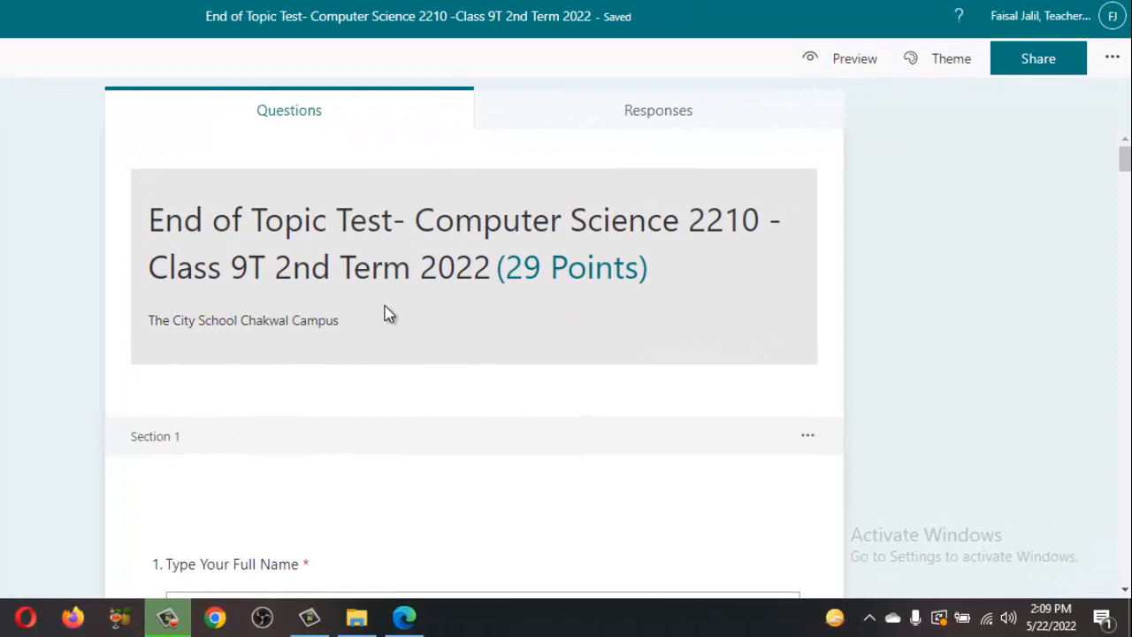
scroll(345, 317, down, 3)
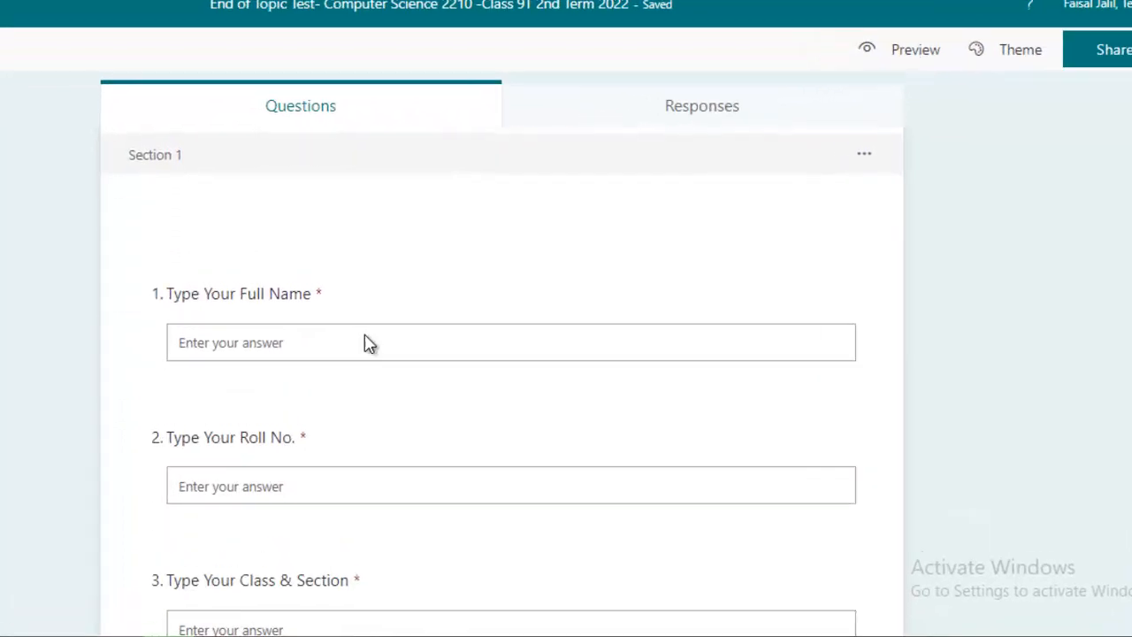
scroll(292, 371, down, 2)
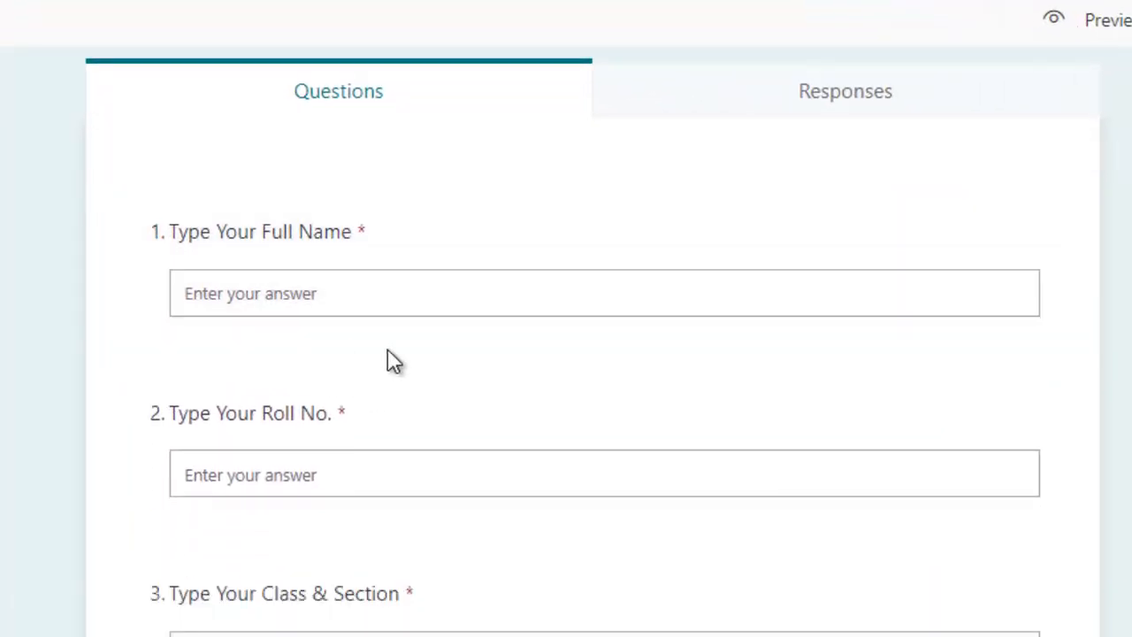
scroll(406, 371, down, 1)
scroll(424, 424, down, 2)
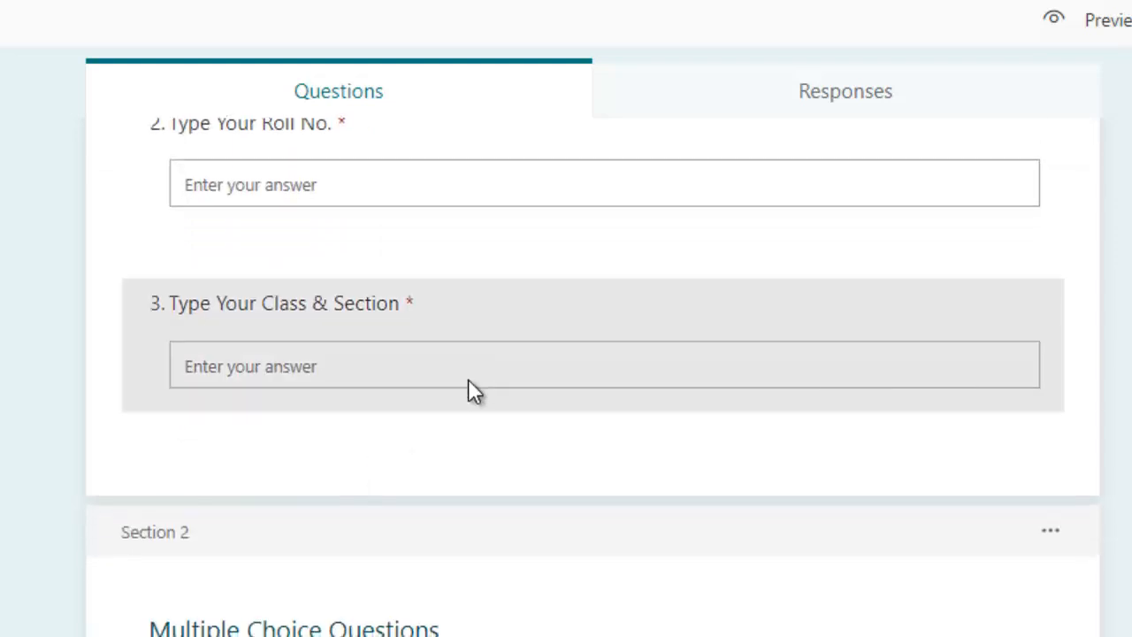
scroll(468, 389, down, 2)
scroll(498, 394, up, 3)
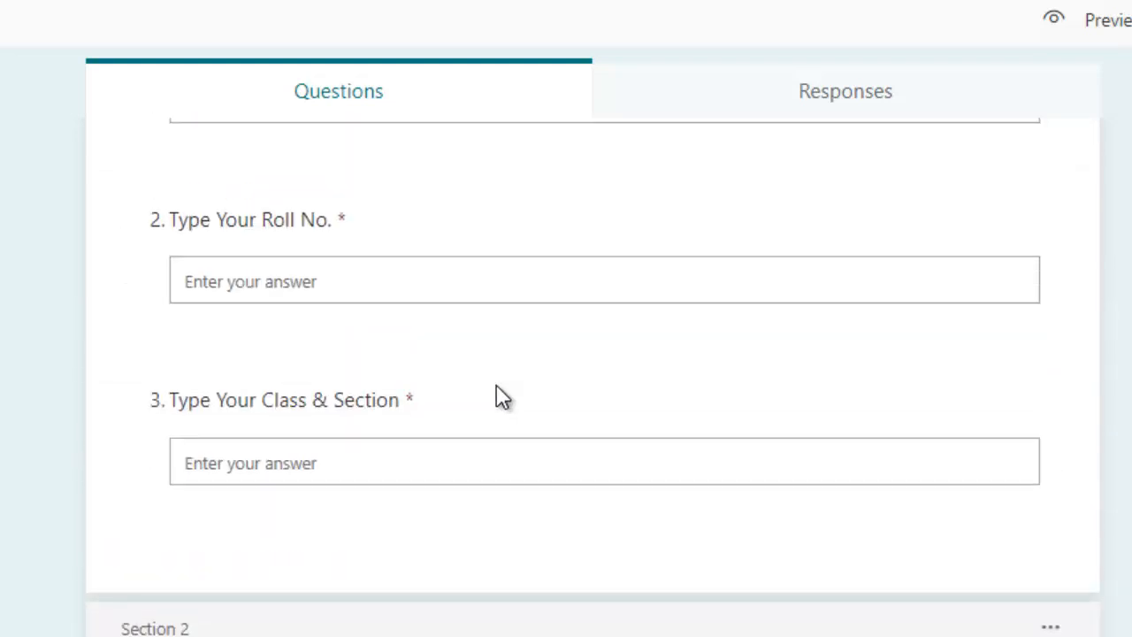
scroll(498, 398, up, 3)
scroll(497, 398, down, 8)
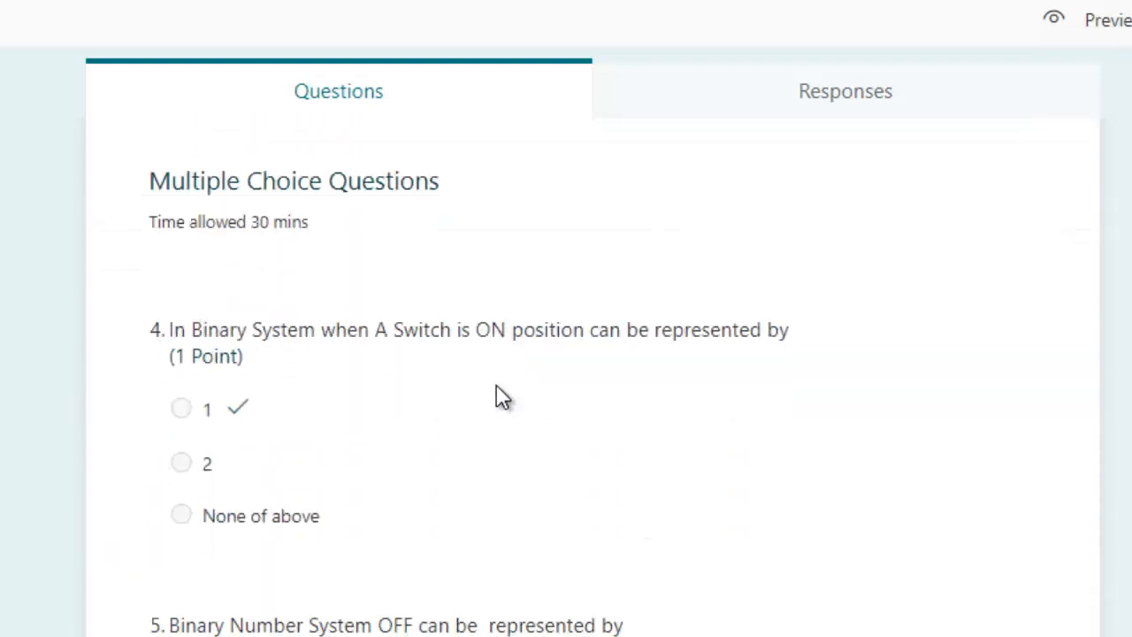
scroll(497, 398, down, 1)
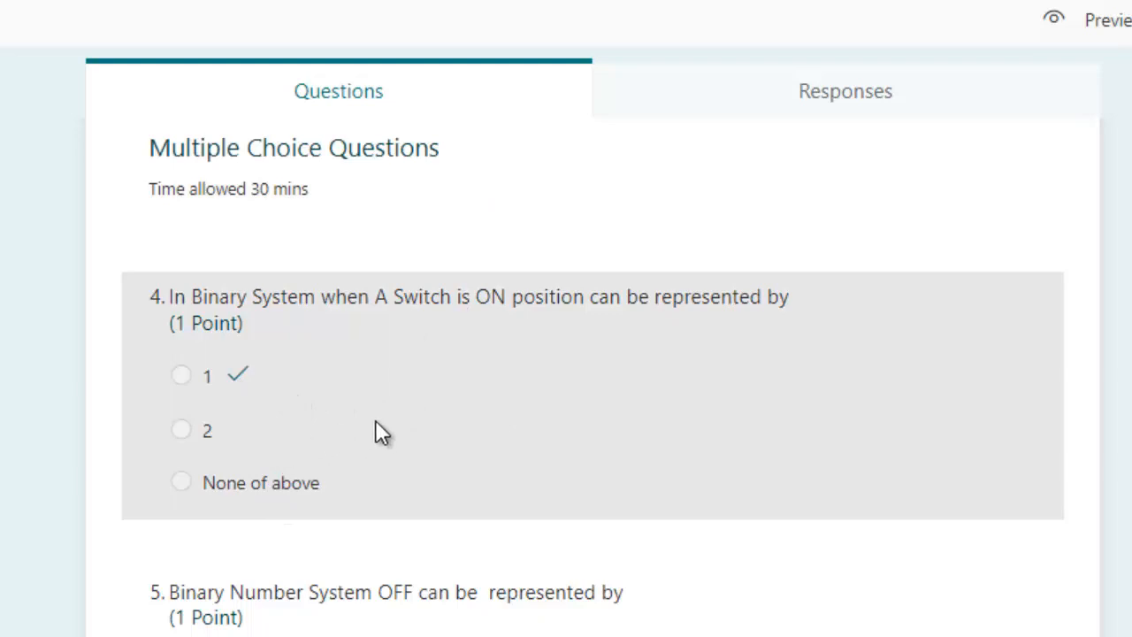
scroll(375, 421, down, 2)
scroll(376, 421, down, 4)
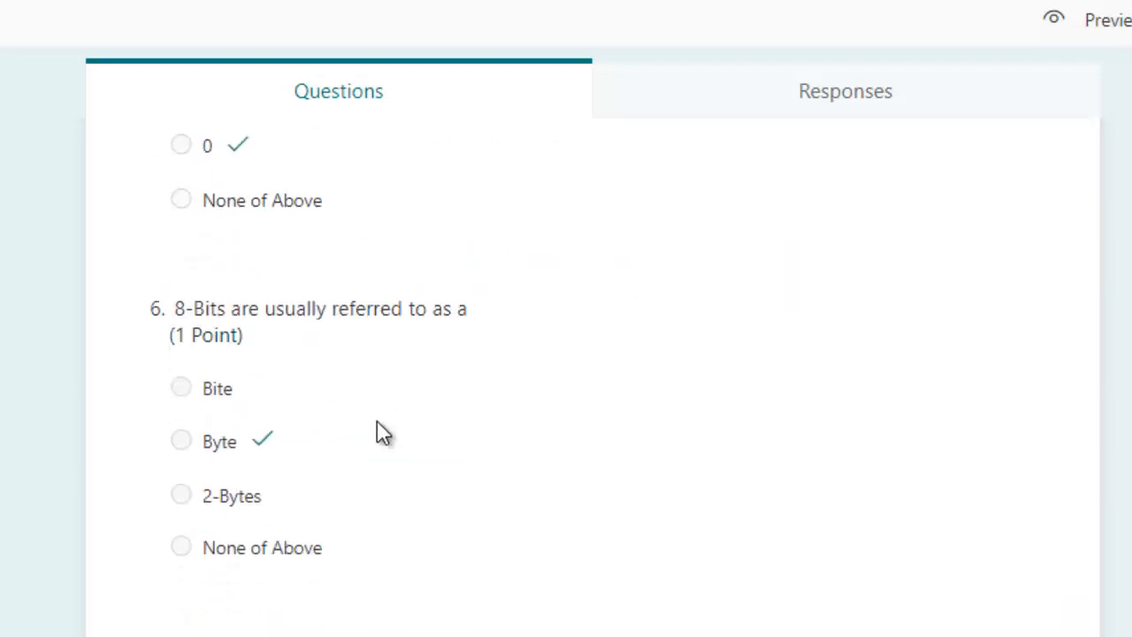
scroll(377, 423, down, 4)
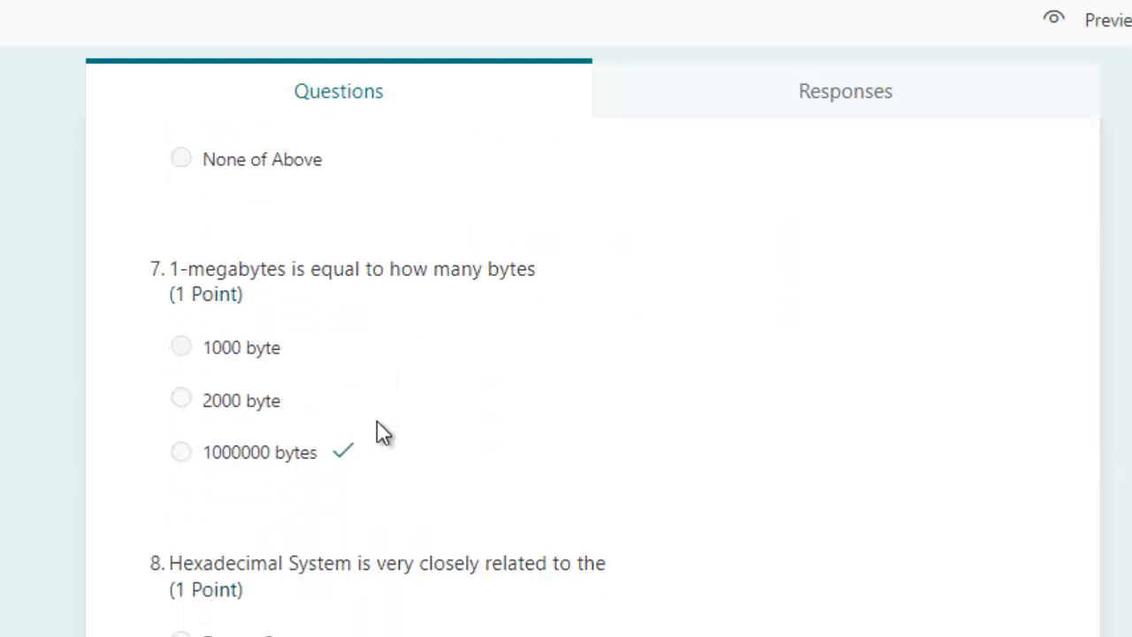
scroll(377, 434, down, 9)
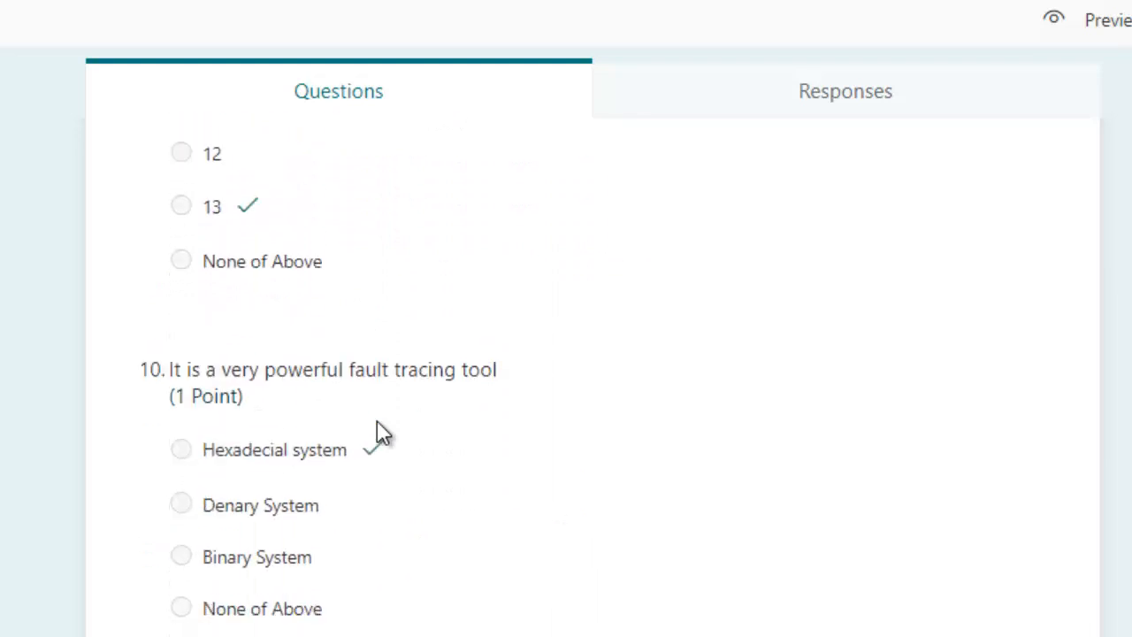
scroll(377, 433, down, 1)
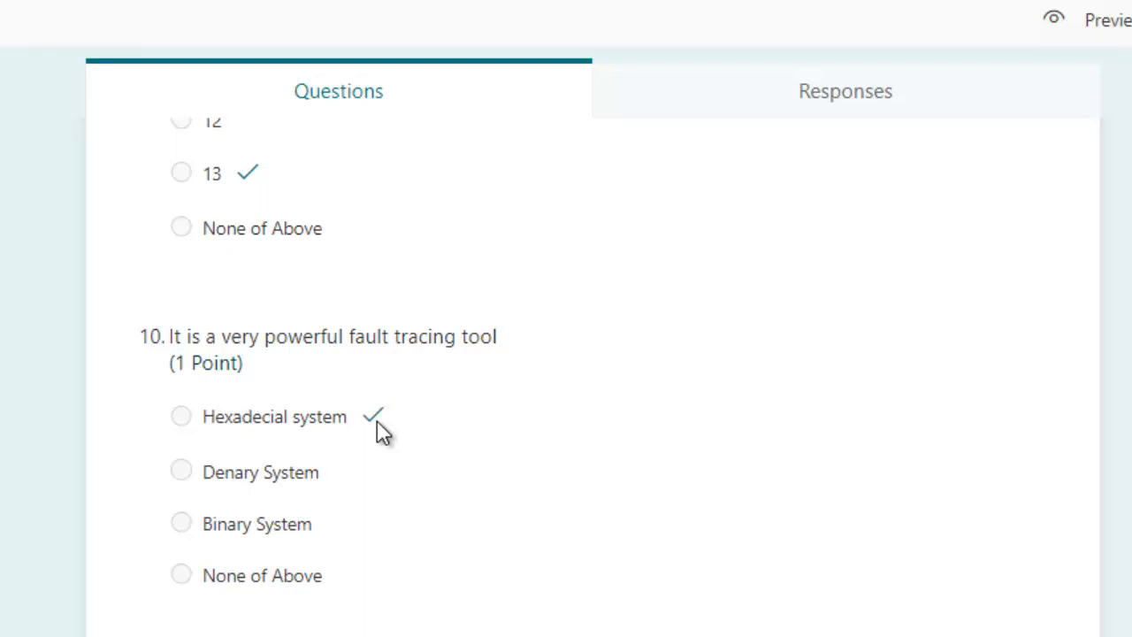
scroll(377, 422, down, 8)
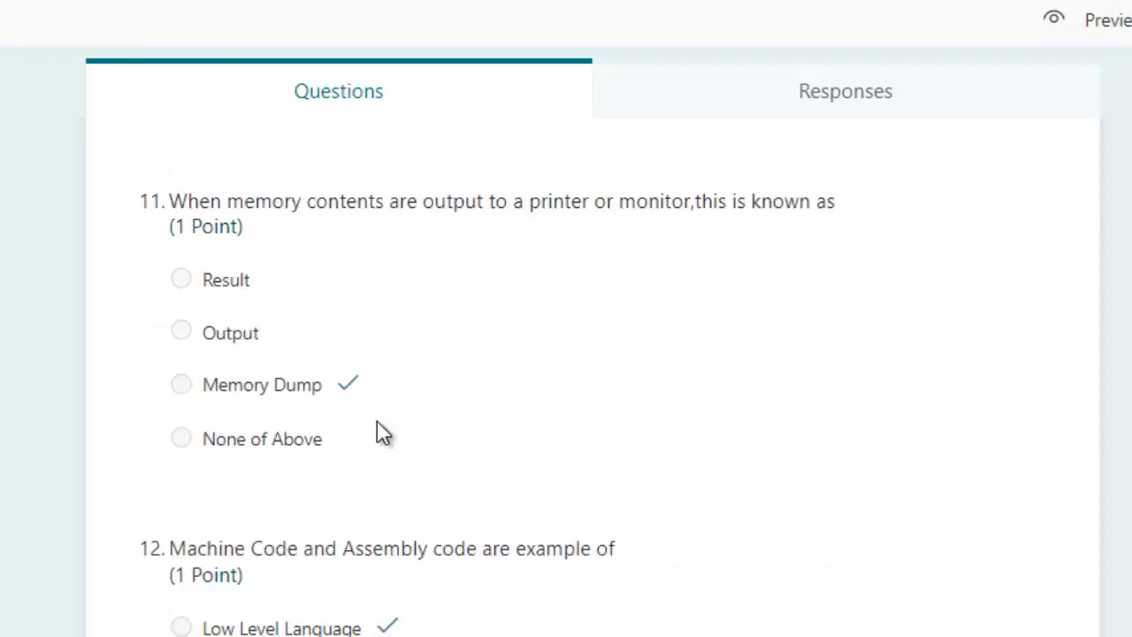
scroll(378, 423, down, 4)
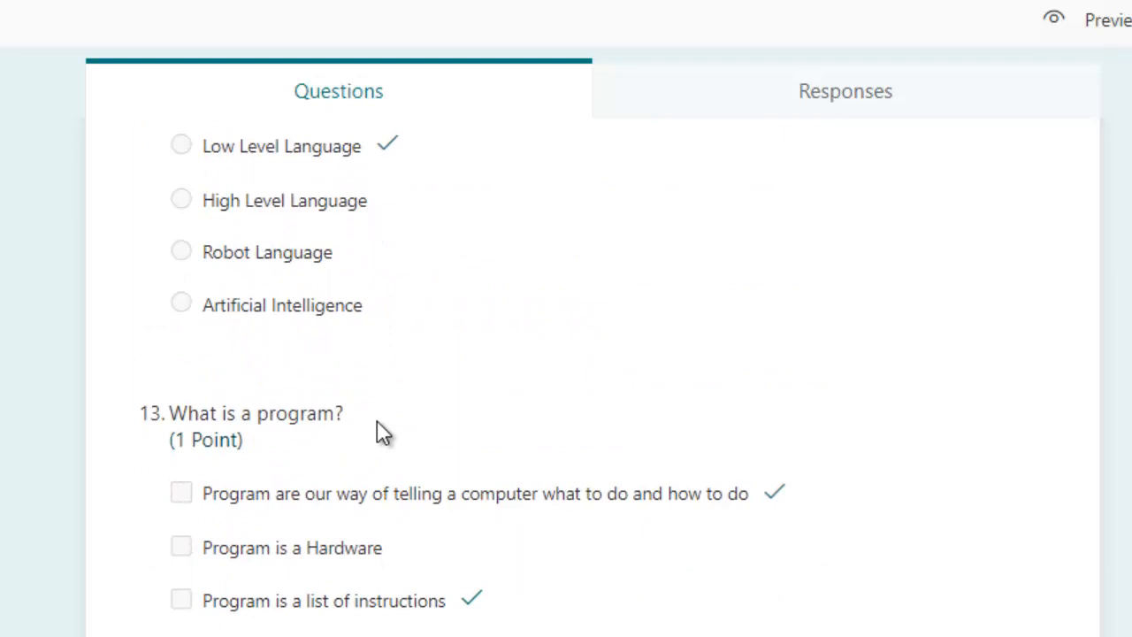
scroll(404, 422, down, 4)
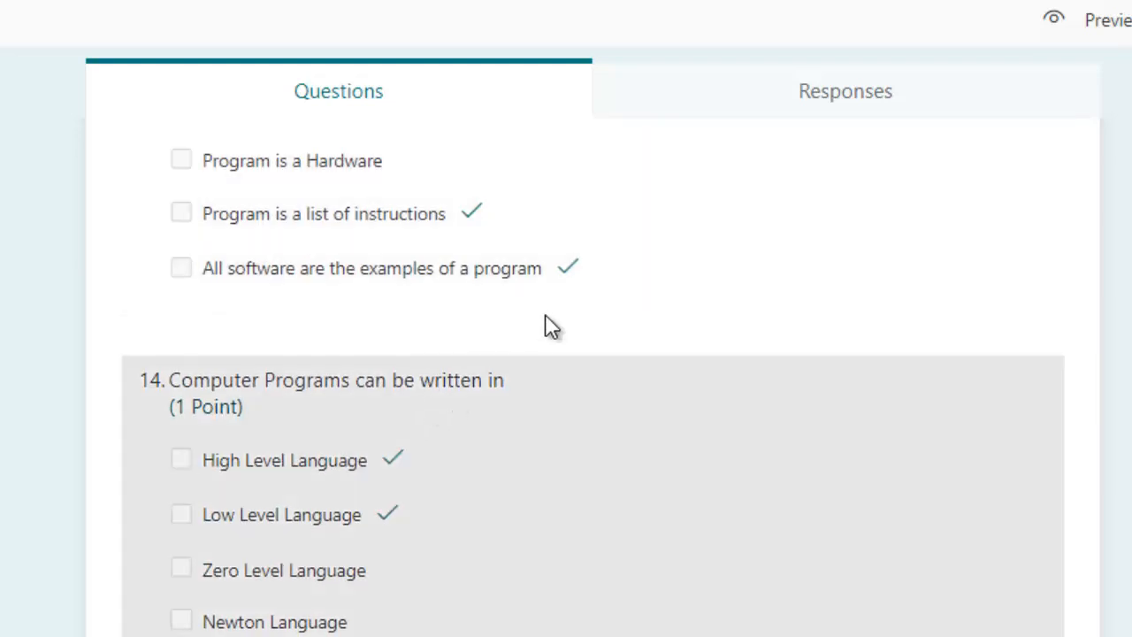
scroll(513, 207, up, 15)
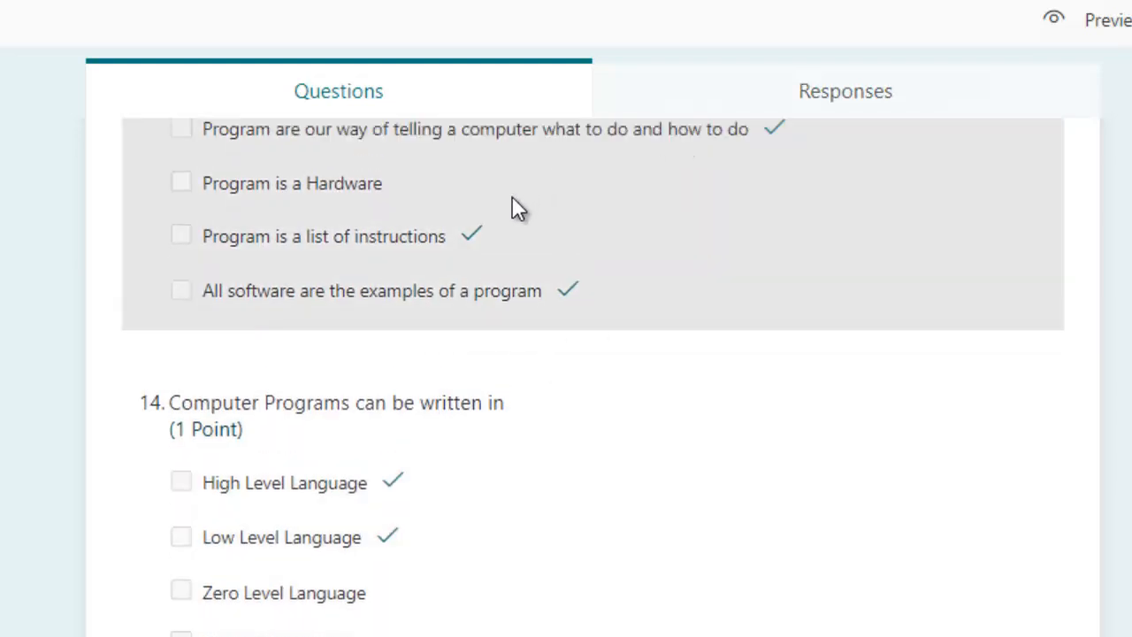
scroll(519, 207, up, 20)
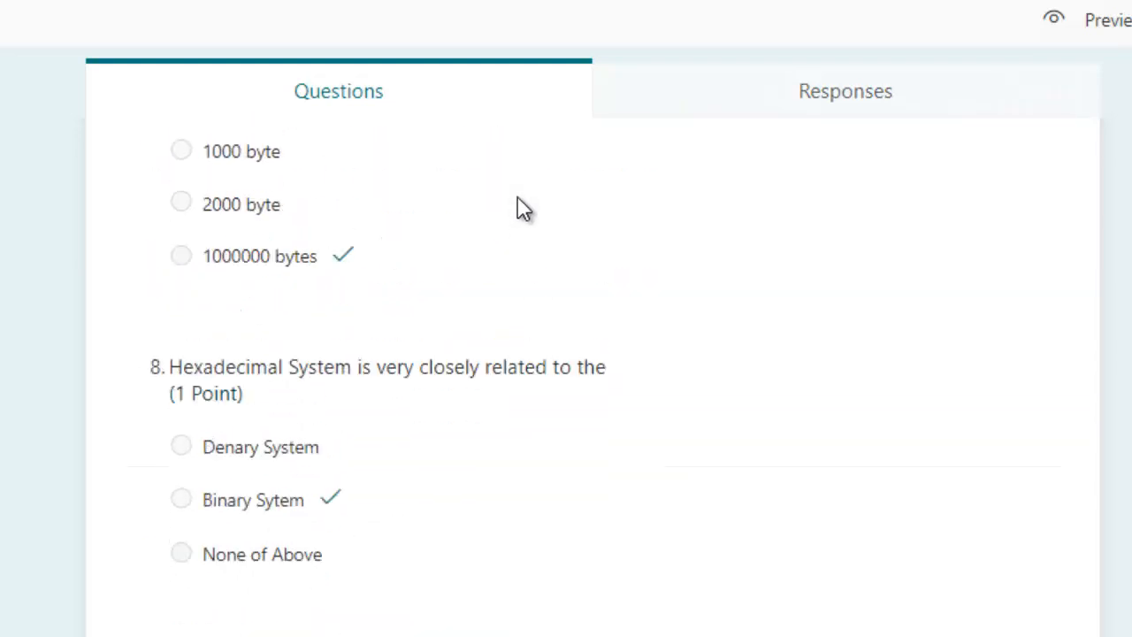
scroll(524, 209, up, 15)
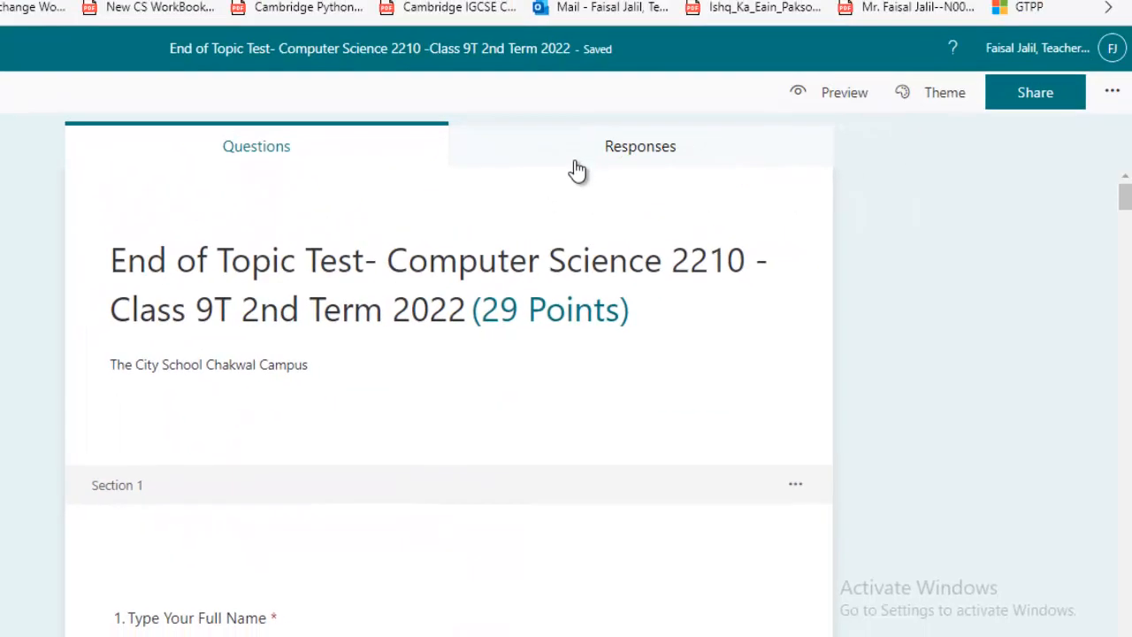
Review the quiz's Responses summary showing no responses, then open the respondent preview
click(550, 160)
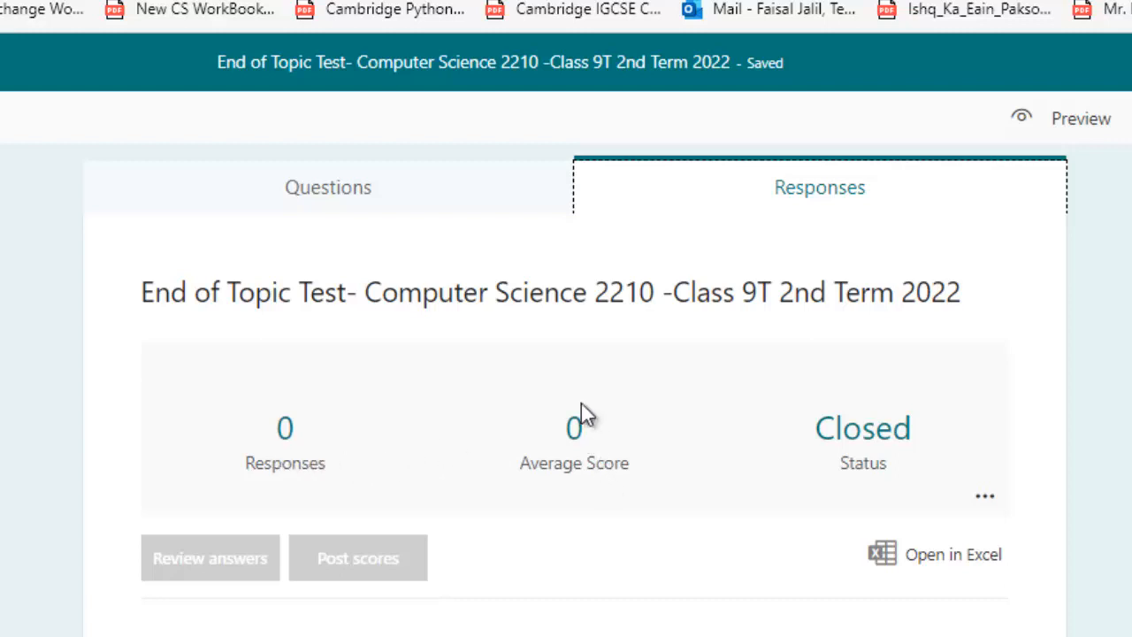
scroll(964, 481, down, 1)
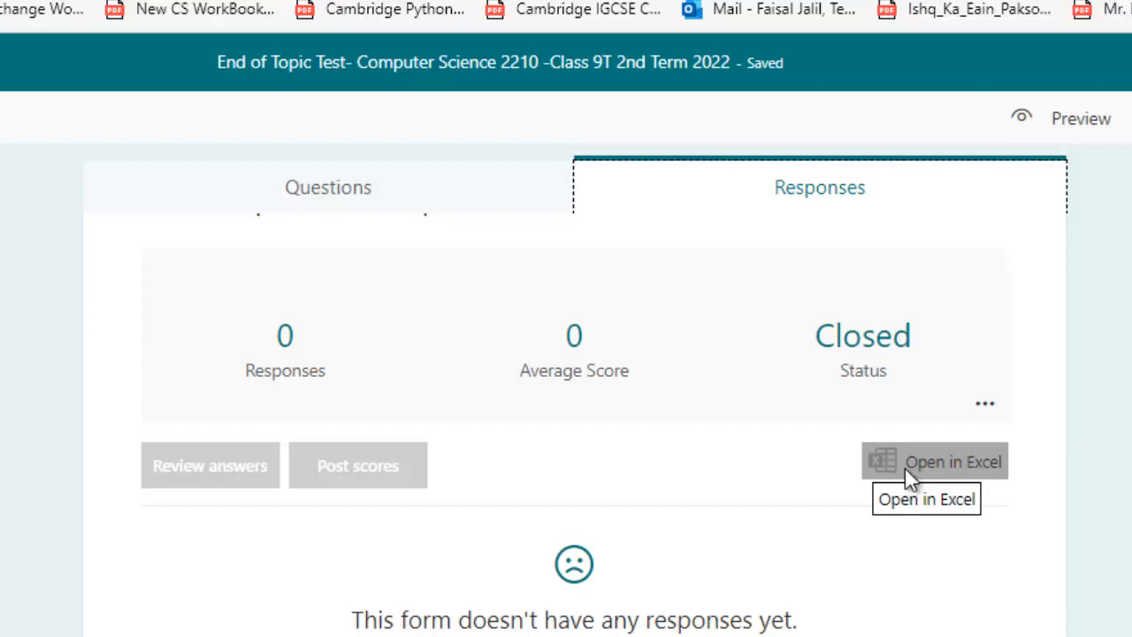
click(1044, 119)
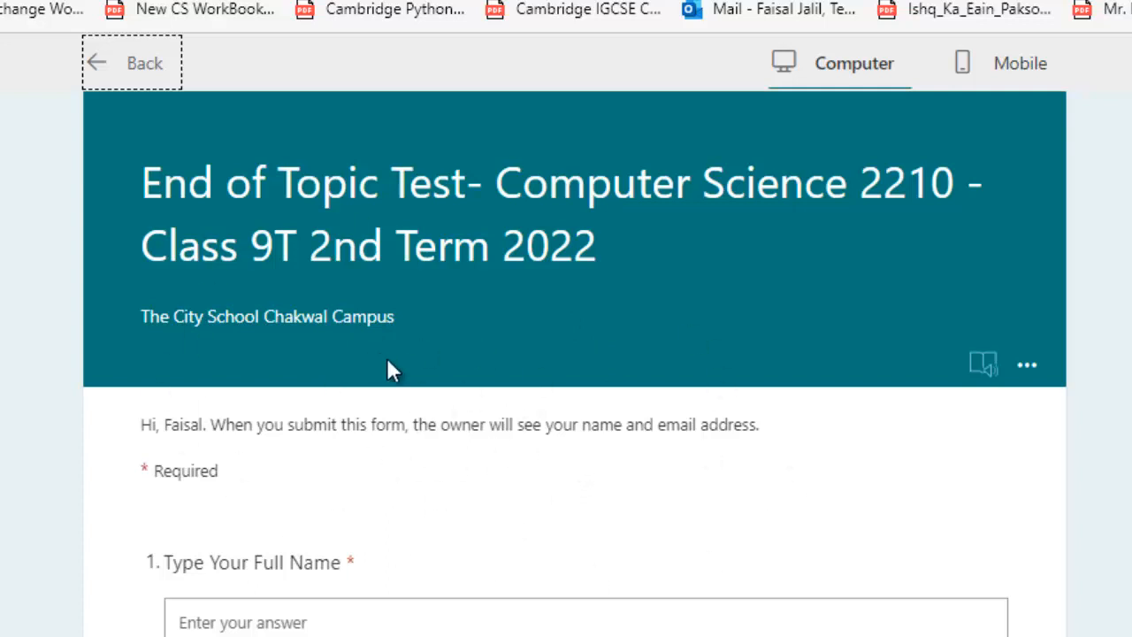
Advance the preview with blank student details so full name, roll number and class are flagged required
scroll(387, 359, down, 7)
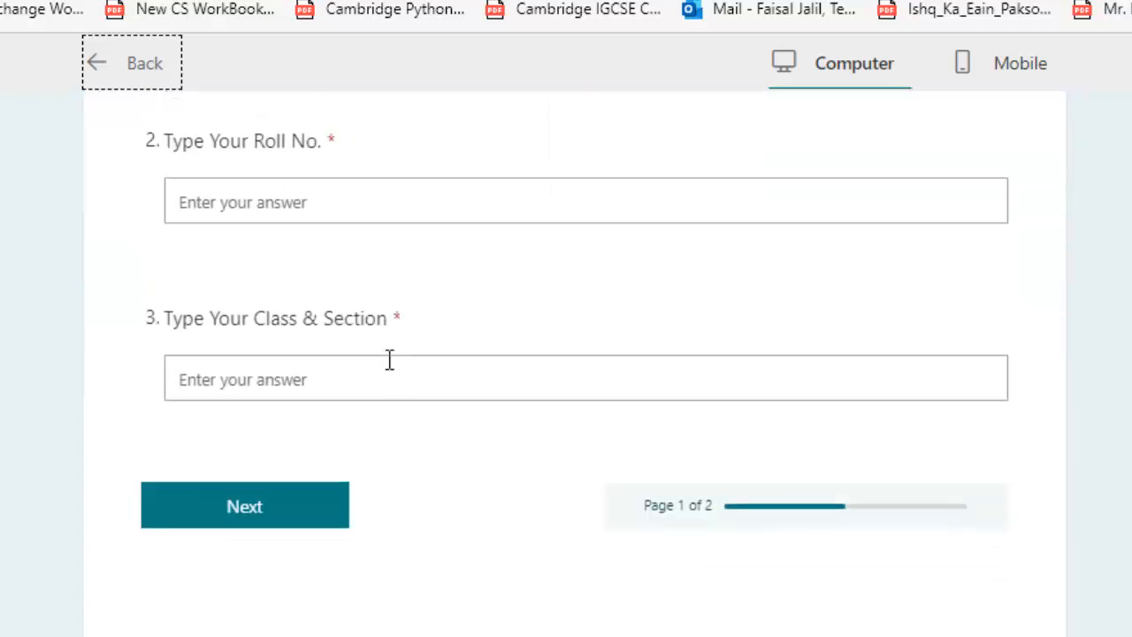
scroll(389, 359, up, 7)
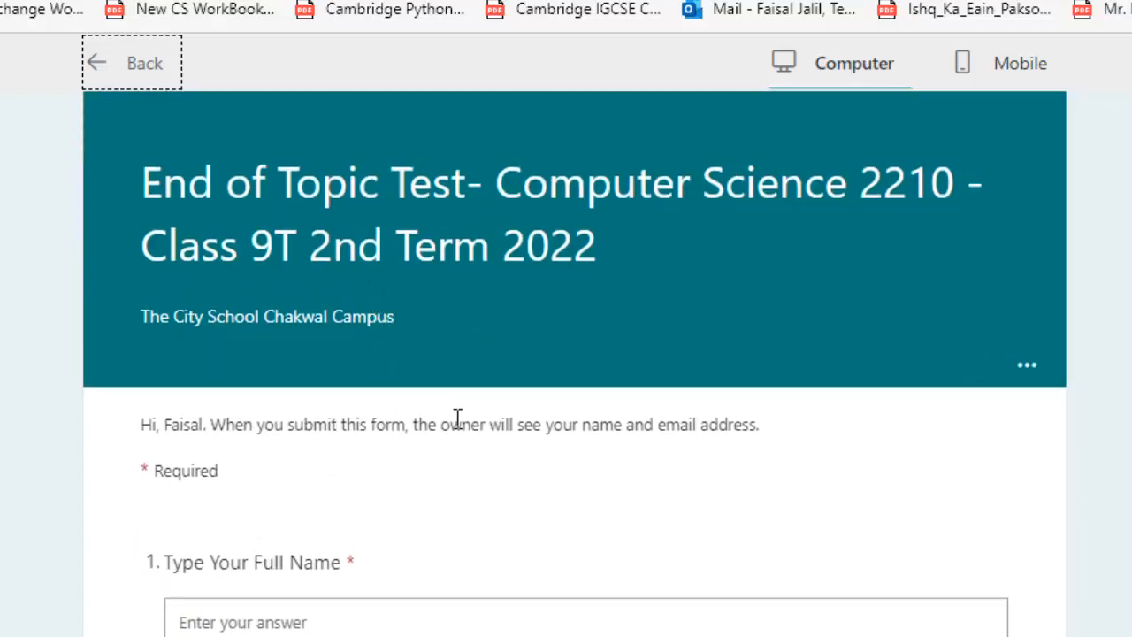
scroll(450, 424, down, 7)
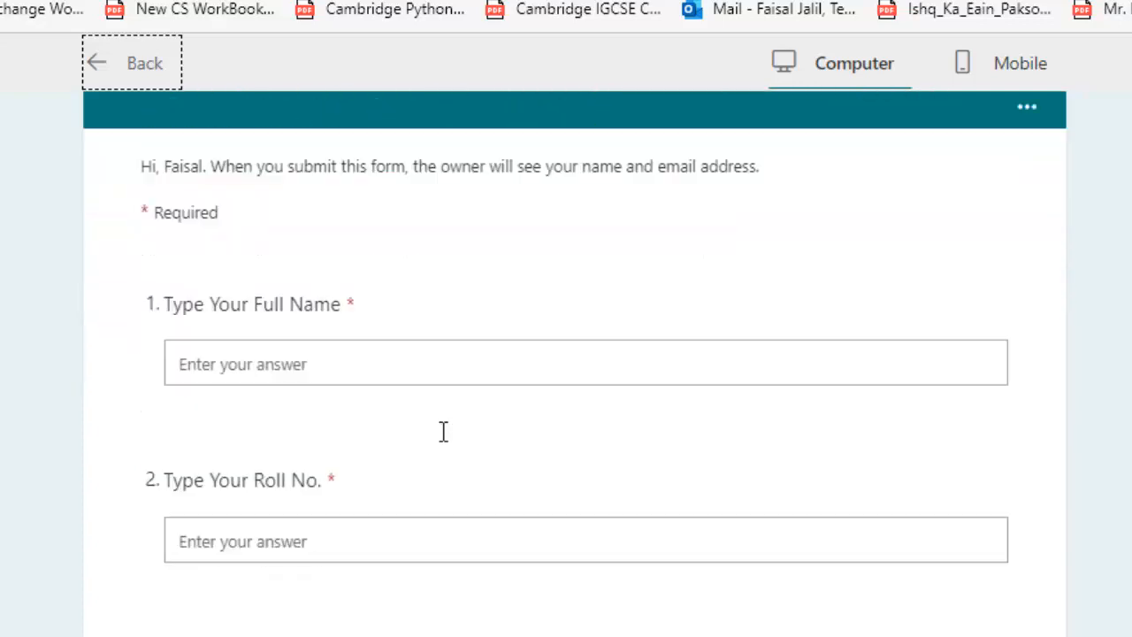
scroll(443, 430, up, 7)
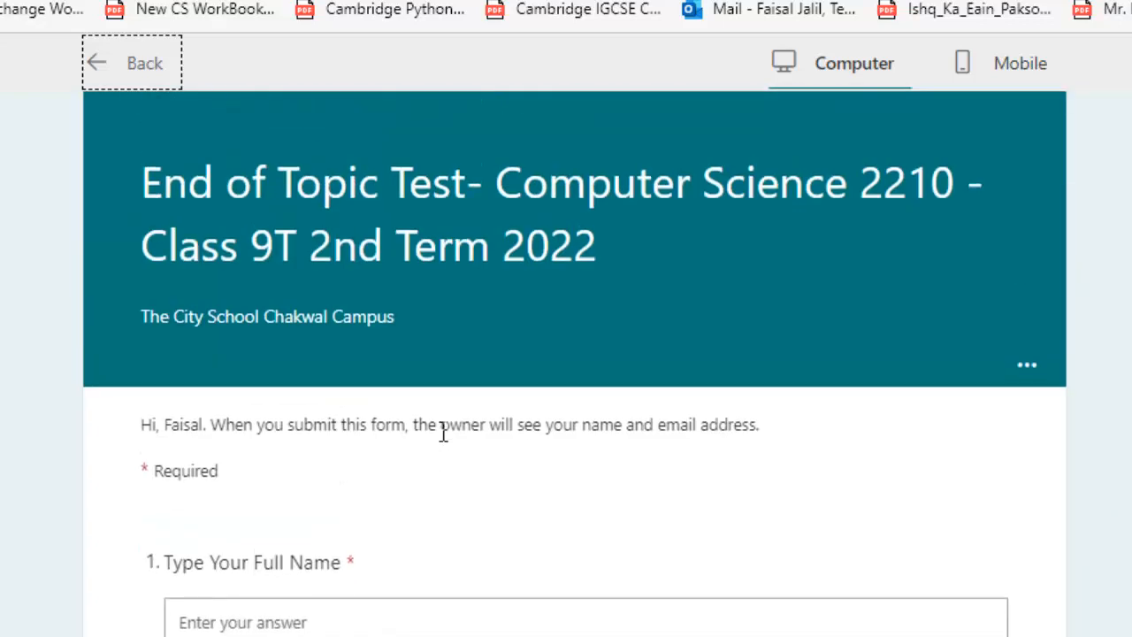
scroll(443, 431, down, 7)
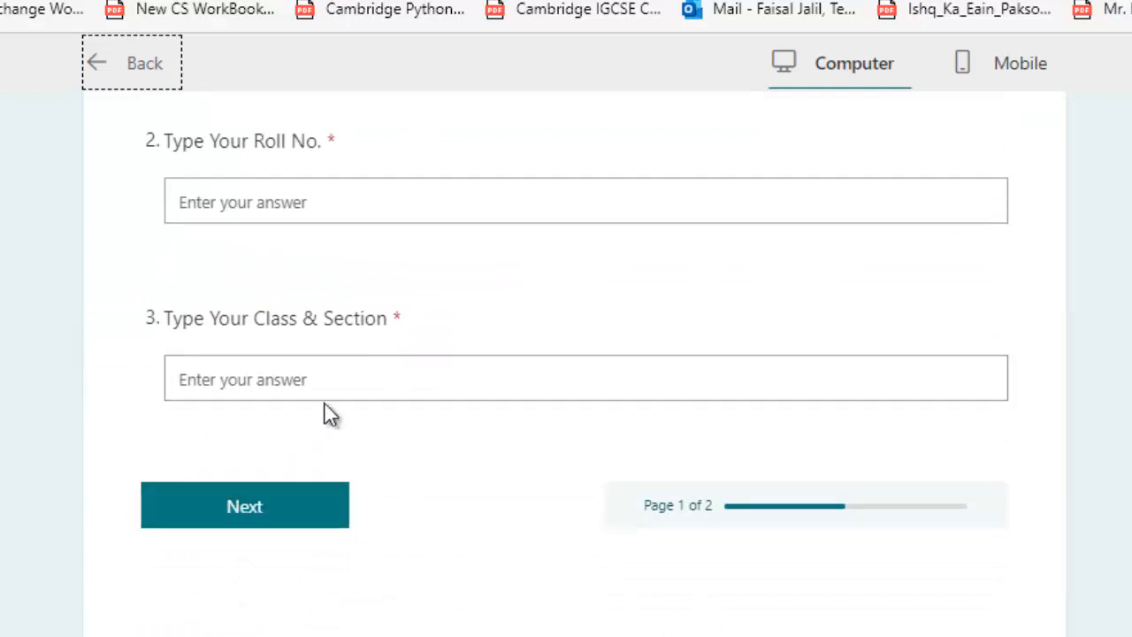
click(235, 502)
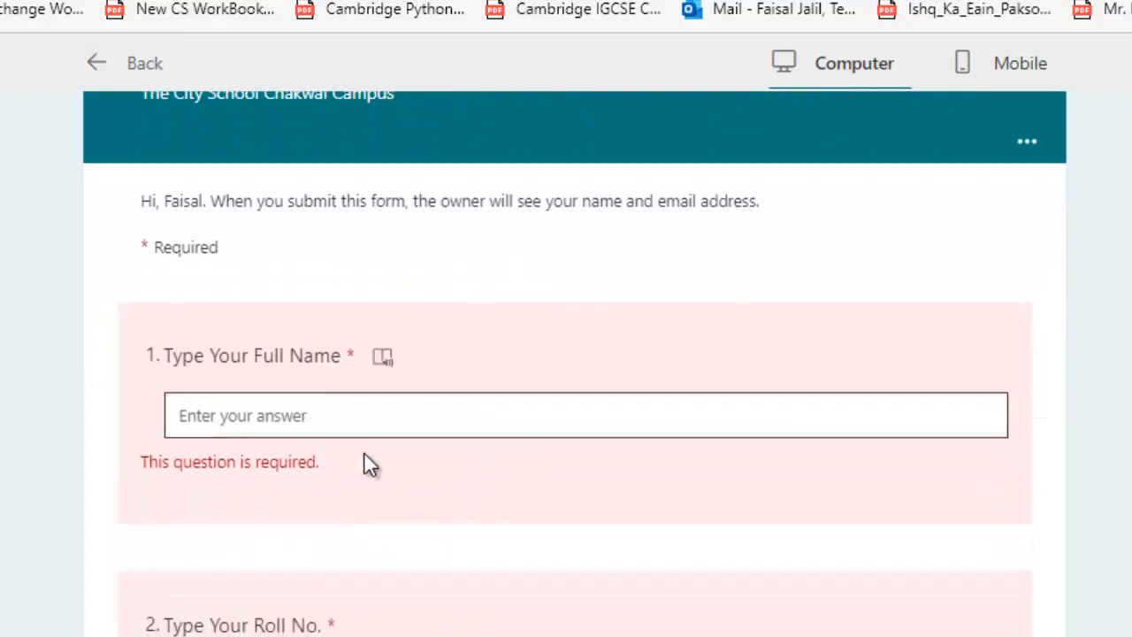
scroll(412, 427, down, 1)
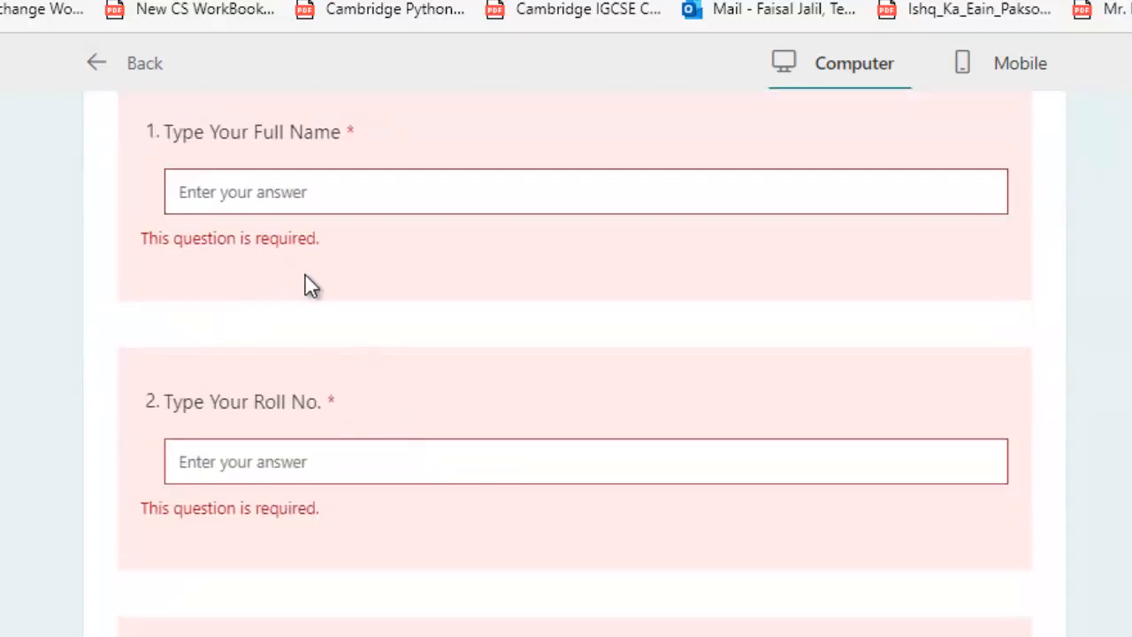
Enter the student's full name, a roll number and 'Class 9 T', then continue to page 2
click(300, 203)
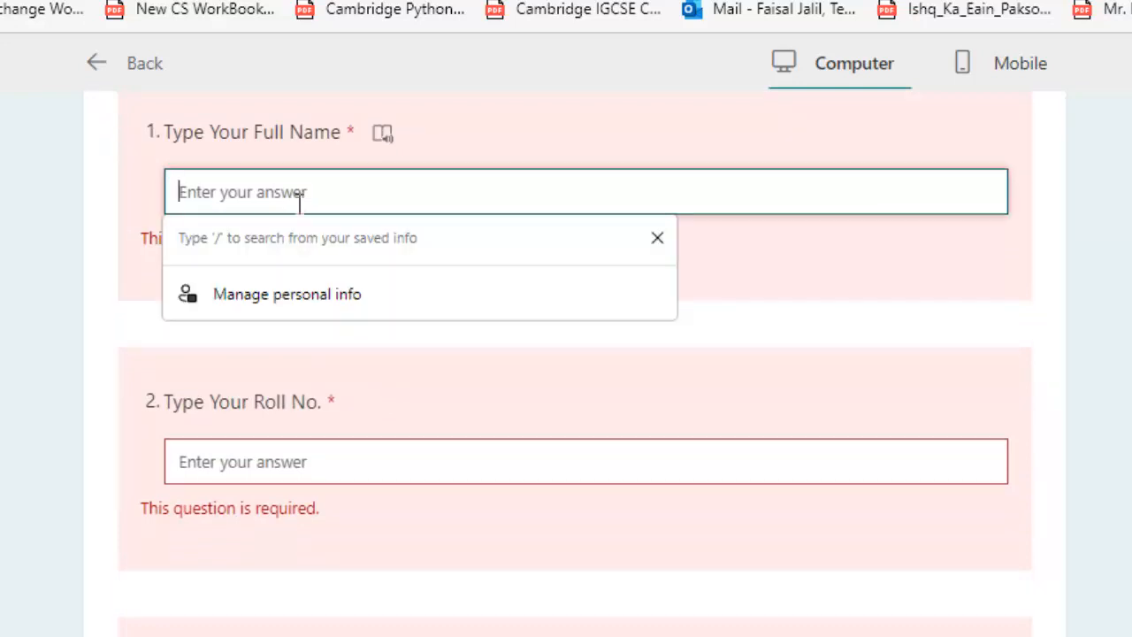
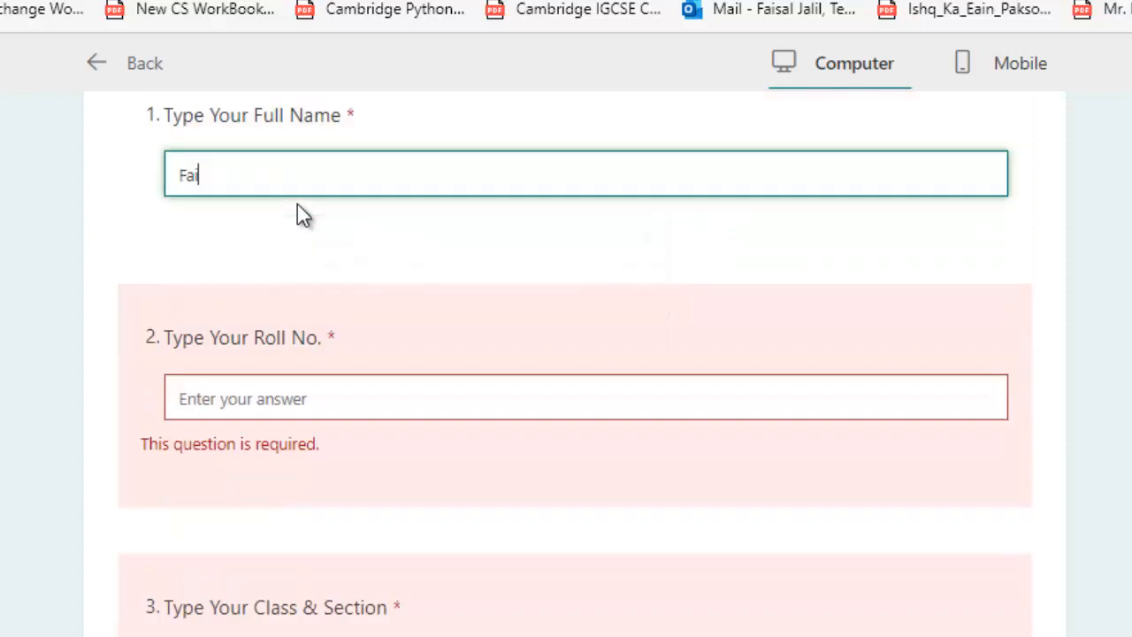
key(Tab)
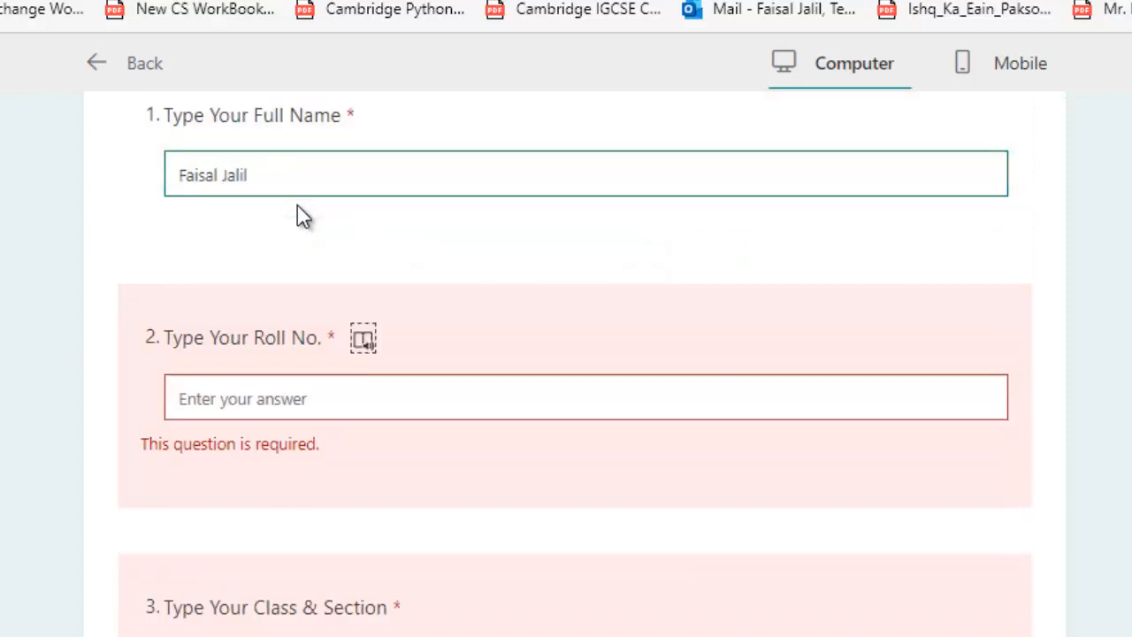
click(261, 402)
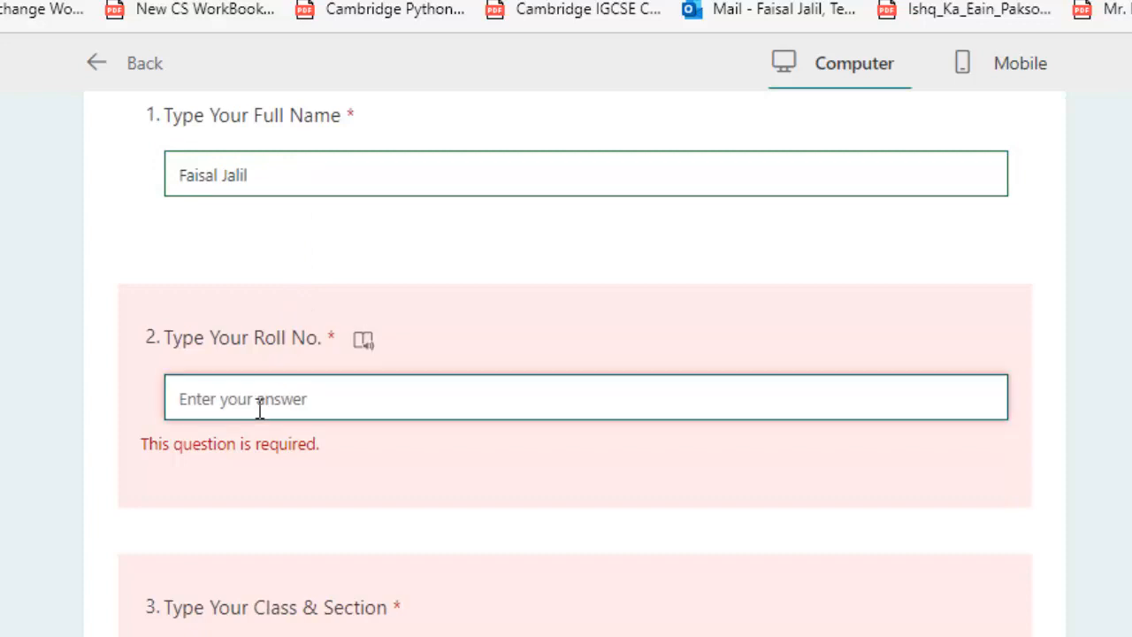
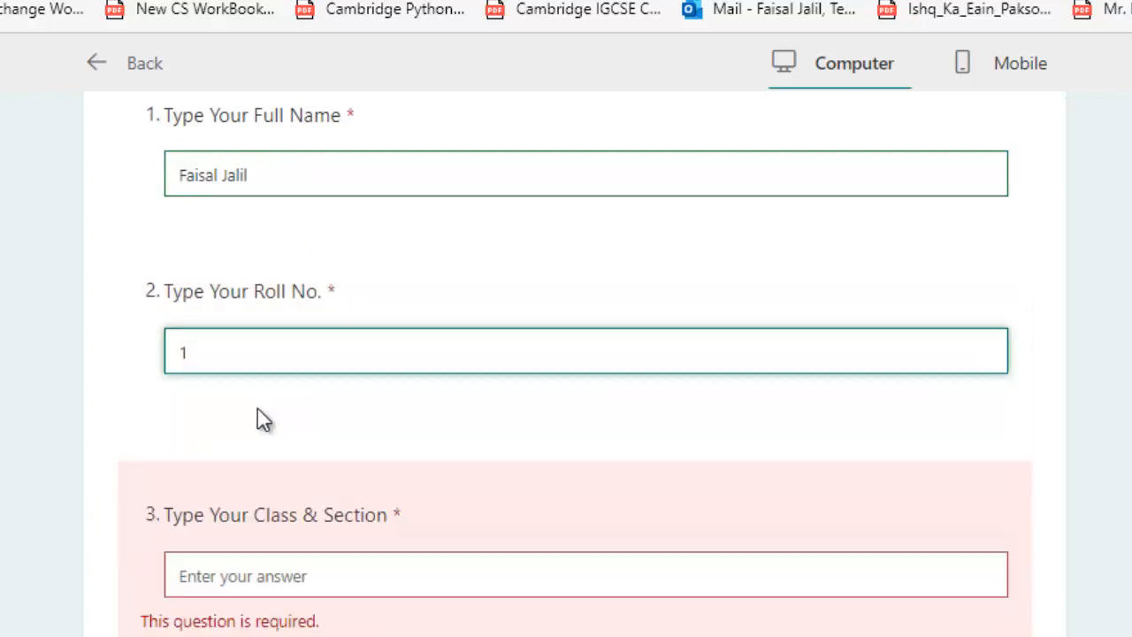
click(253, 576)
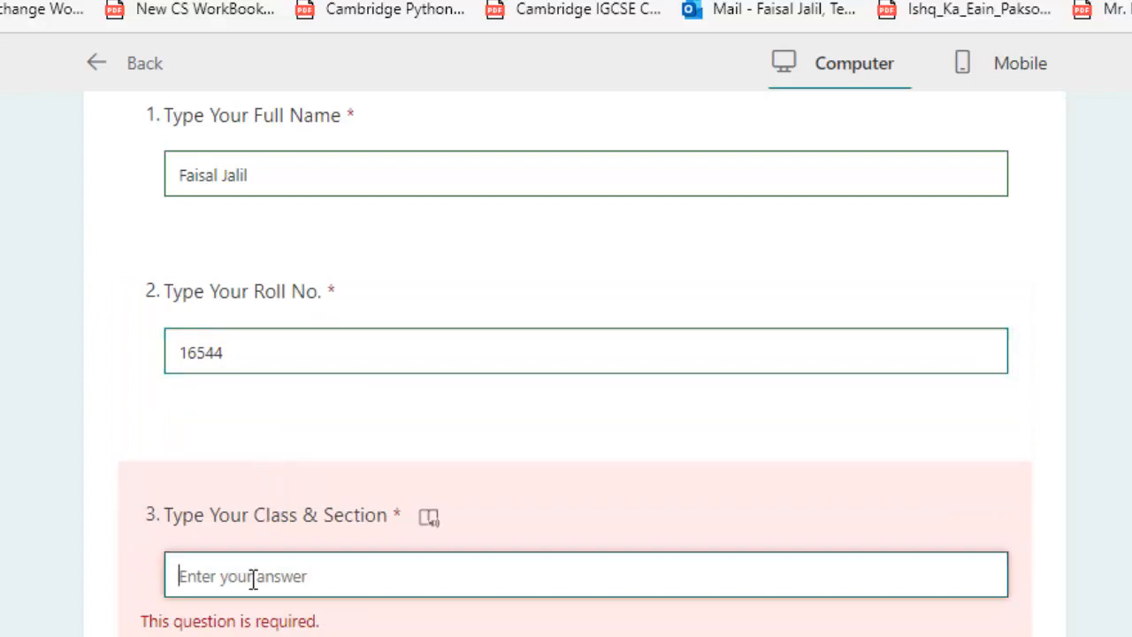
text(Class 9)
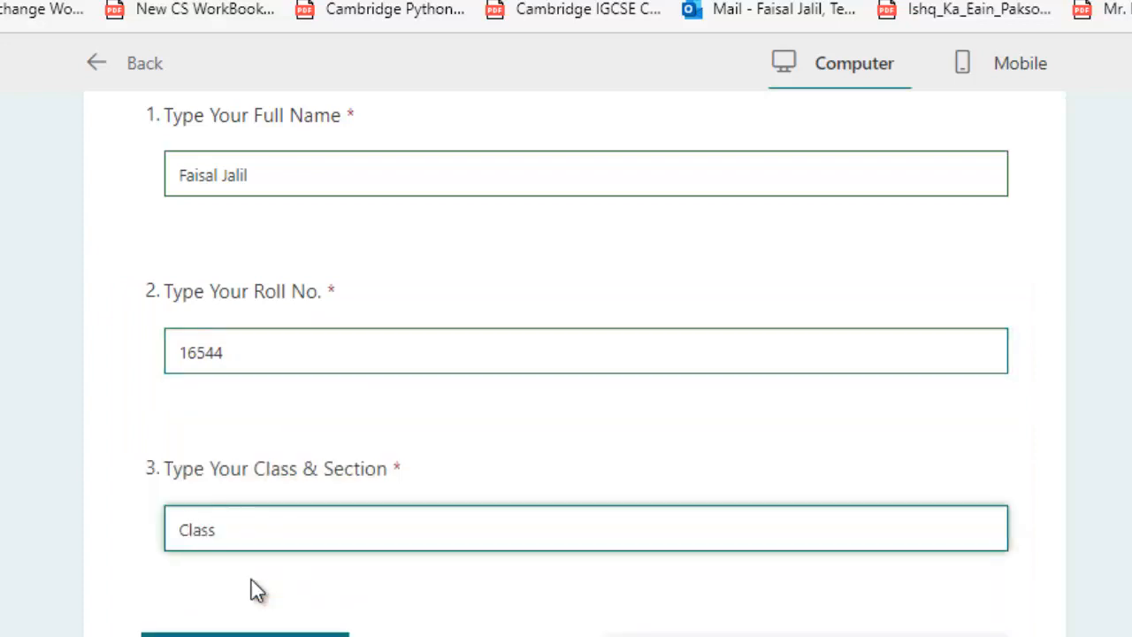
text( T)
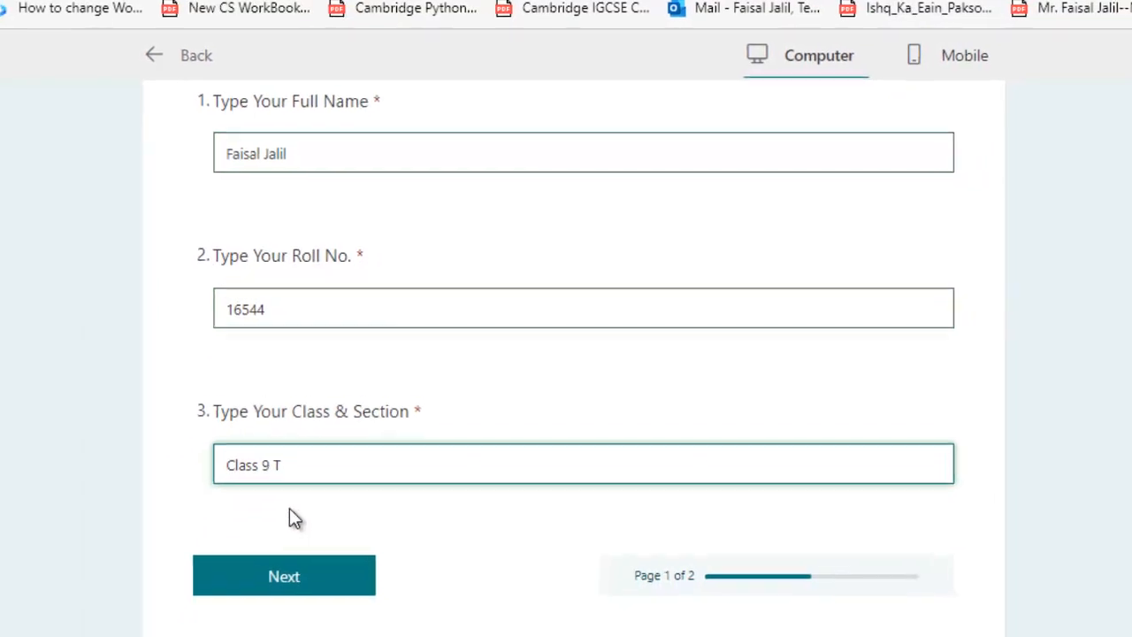
click(301, 588)
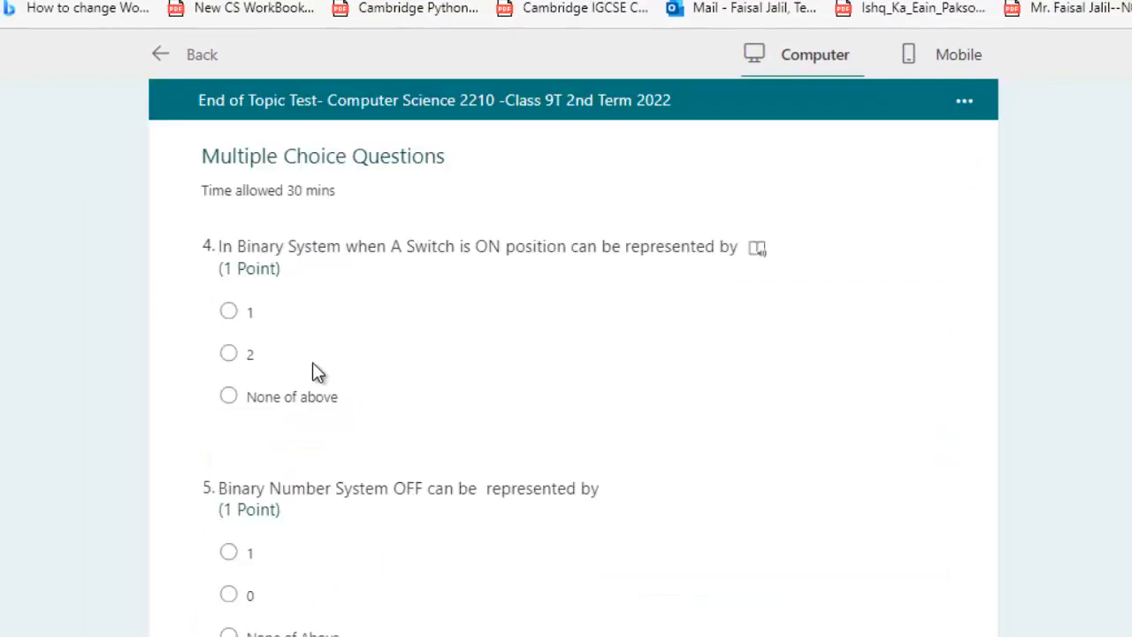
Answer question 5 with 0 and question 6 with Byte, then scroll through to question 32
scroll(312, 362, down, 4)
scroll(313, 367, up, 4)
scroll(362, 371, down, 1)
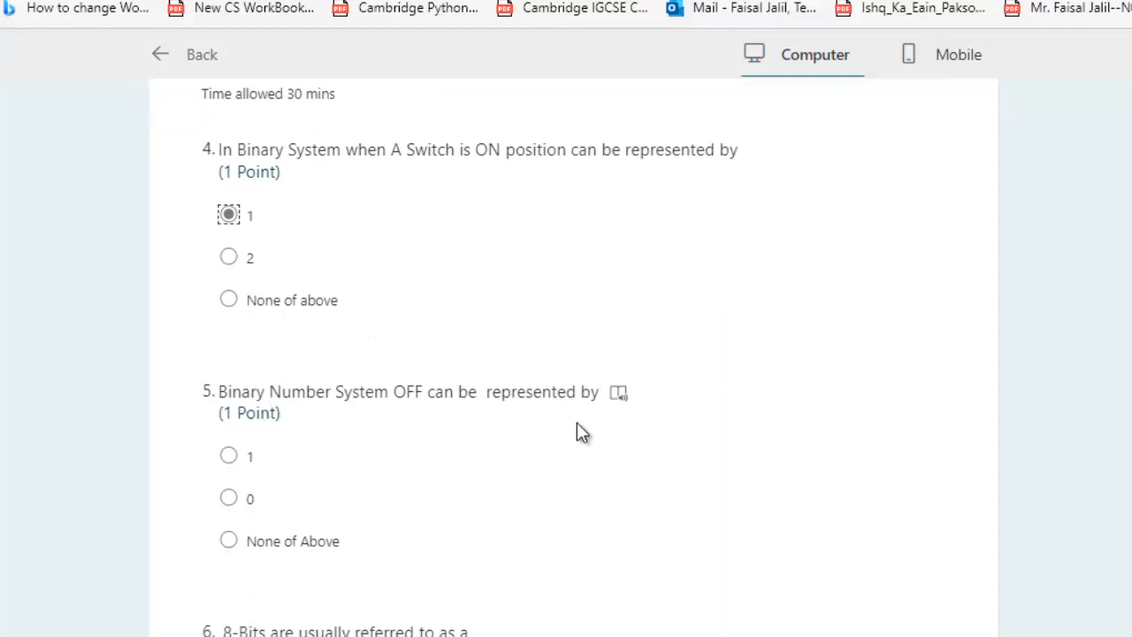
scroll(278, 463, down, 2)
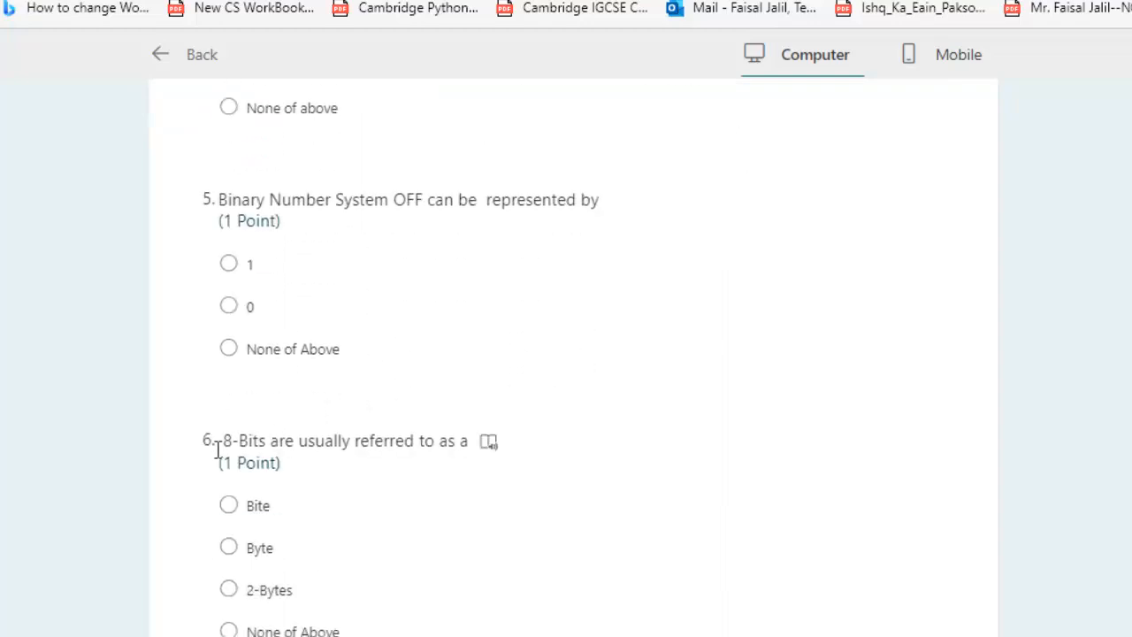
click(228, 307)
scroll(341, 345, down, 2)
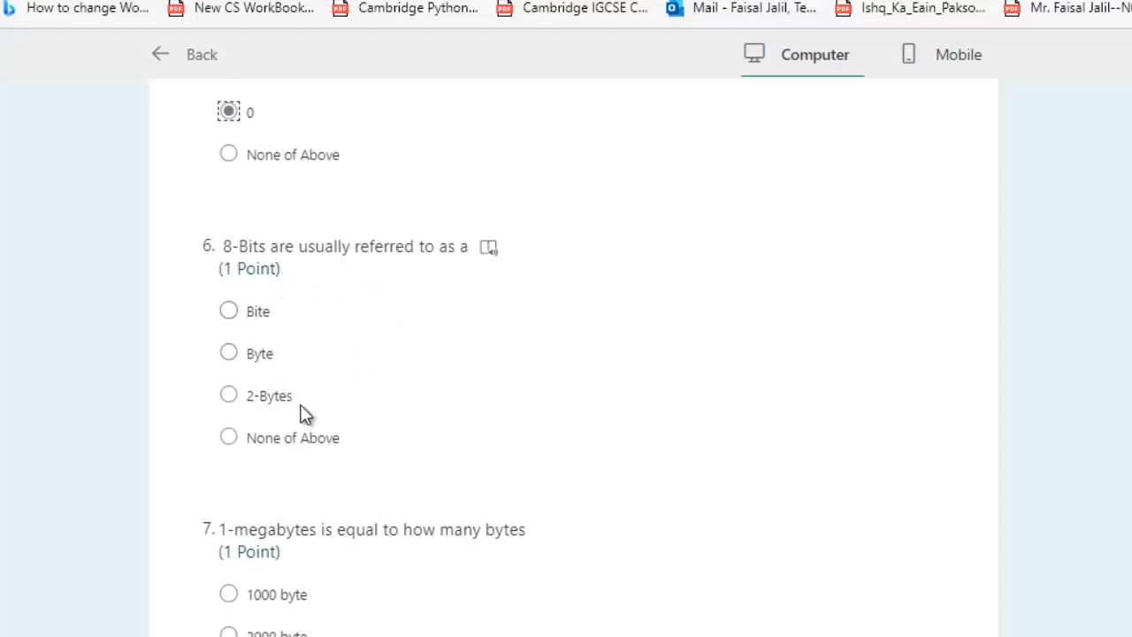
click(255, 355)
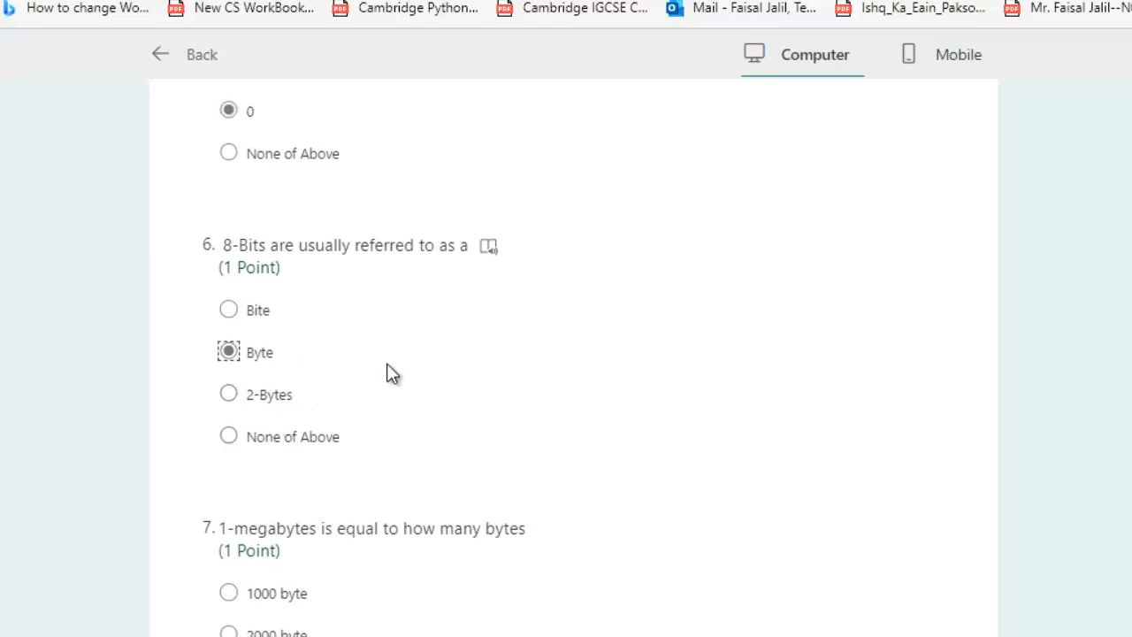
scroll(389, 372, down, 3)
scroll(393, 373, up, 4)
scroll(393, 374, down, 17)
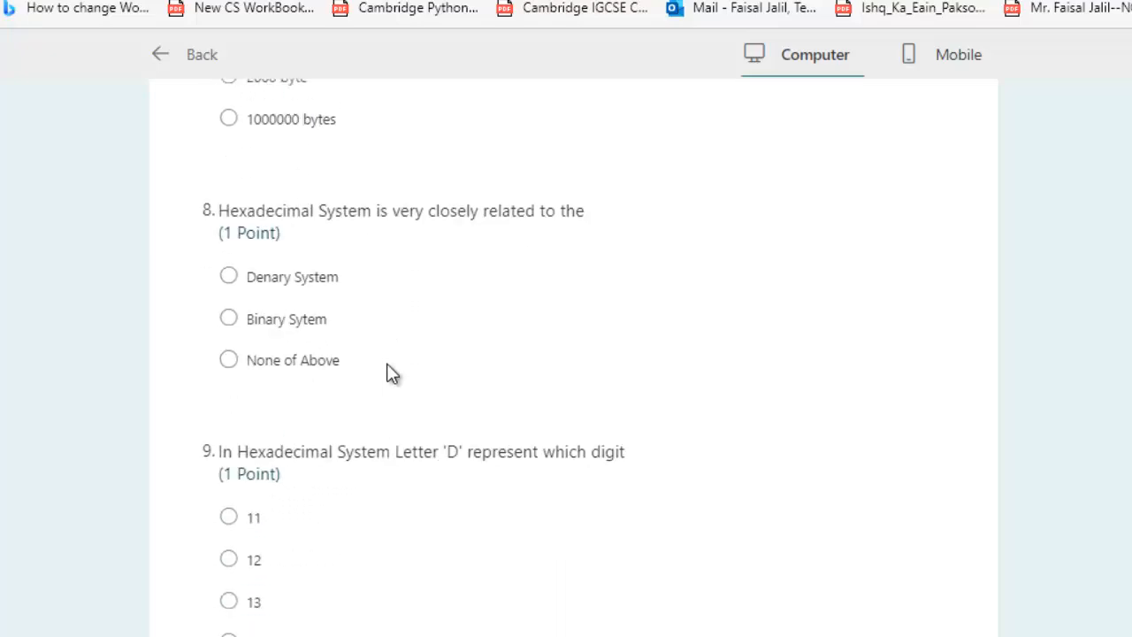
scroll(393, 373, down, 20)
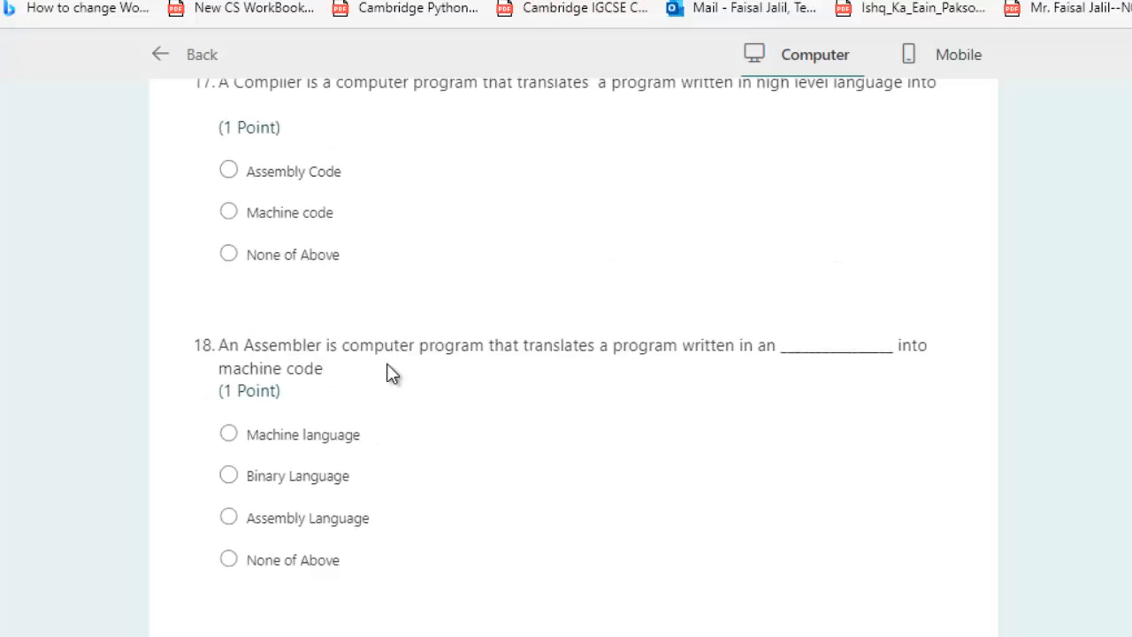
scroll(393, 373, down, 20)
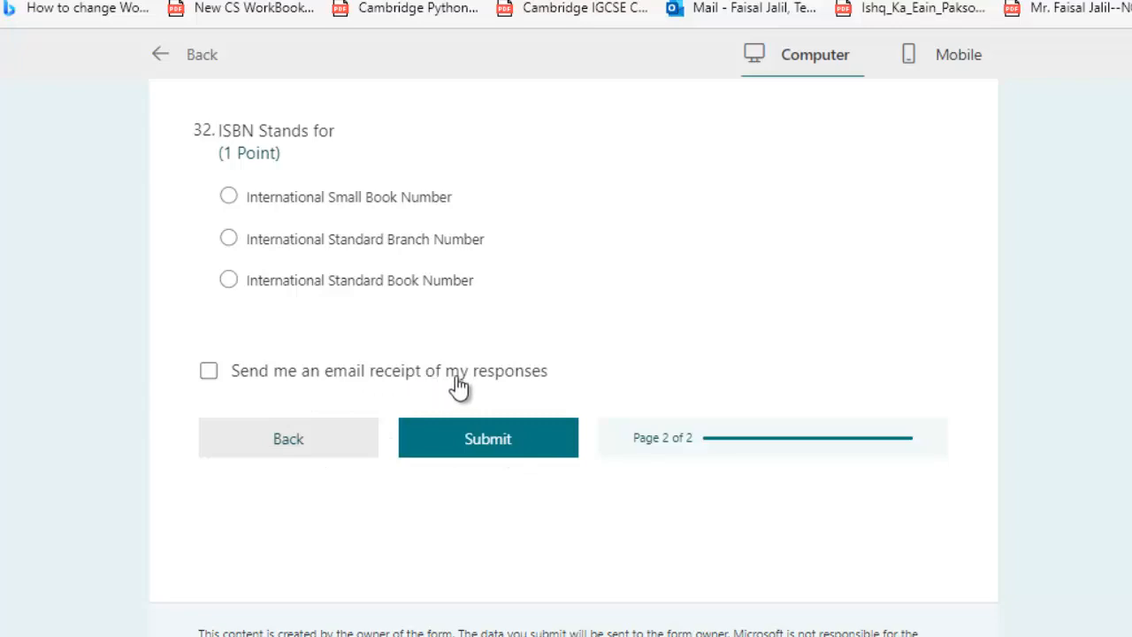
scroll(637, 319, up, 20)
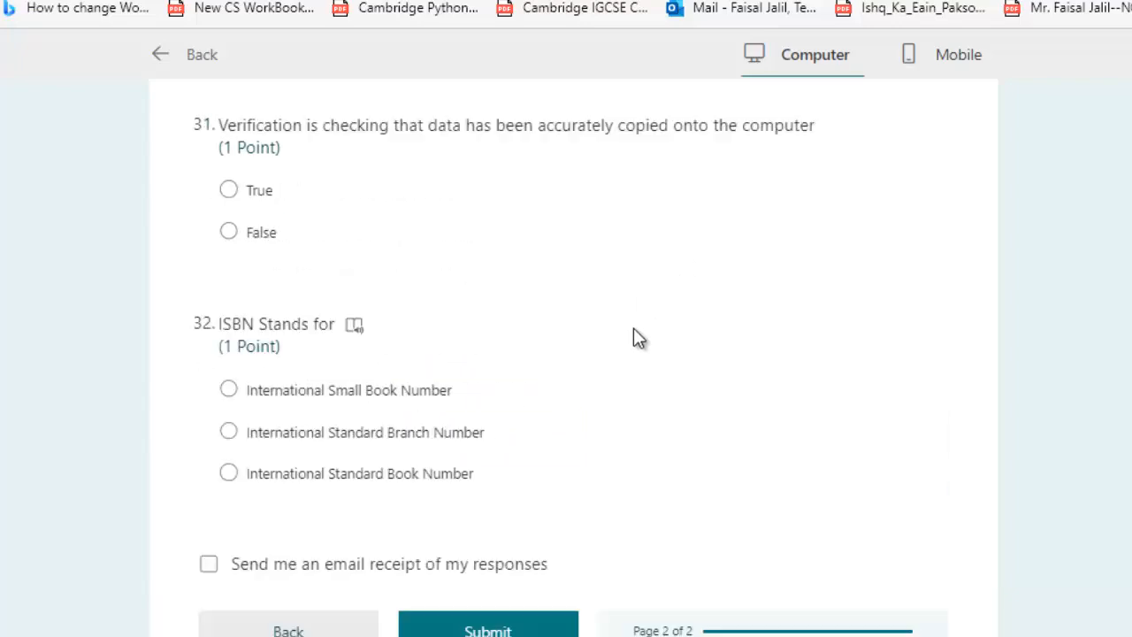
scroll(637, 336, up, 15)
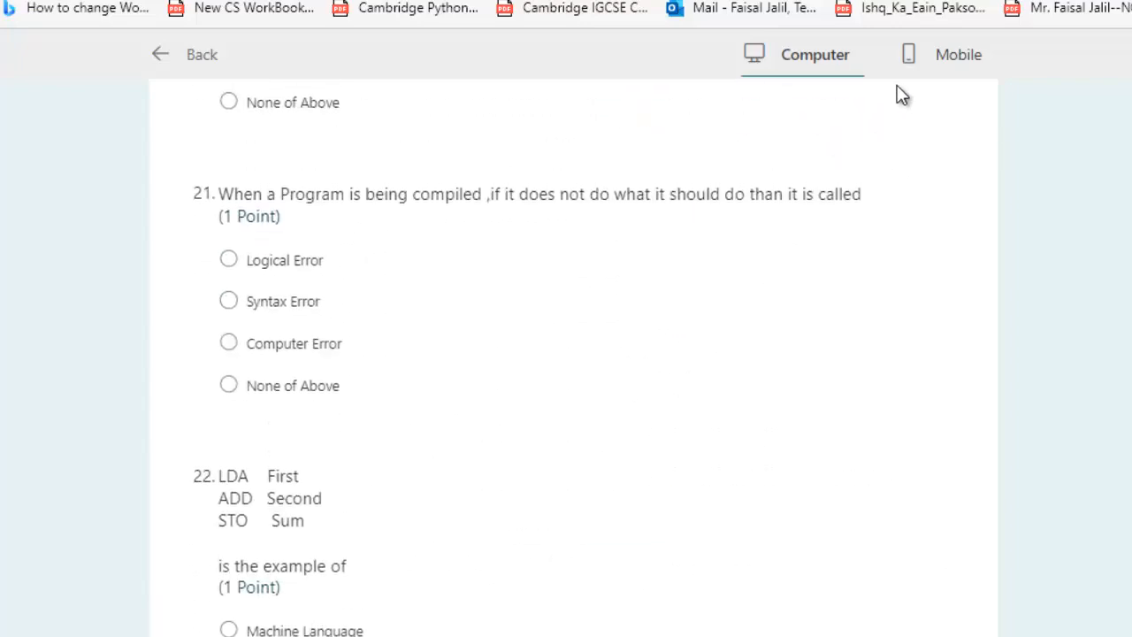
Switch the preview to the Mobile layout and scroll through the phone-frame questions
click(968, 58)
scroll(592, 324, down, 12)
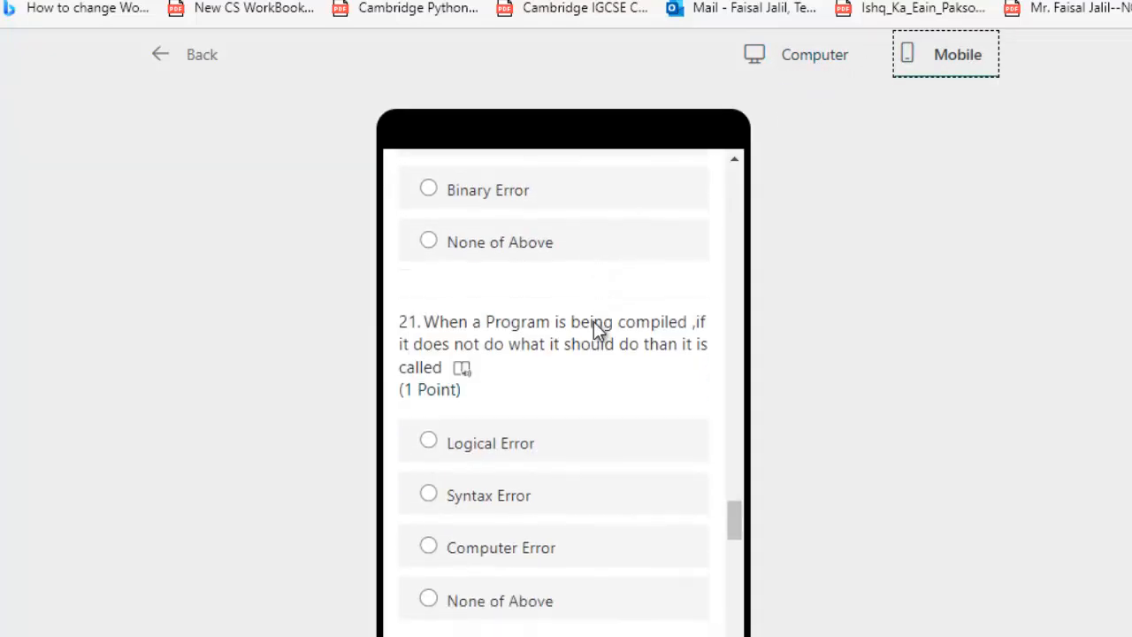
scroll(595, 327, down, 12)
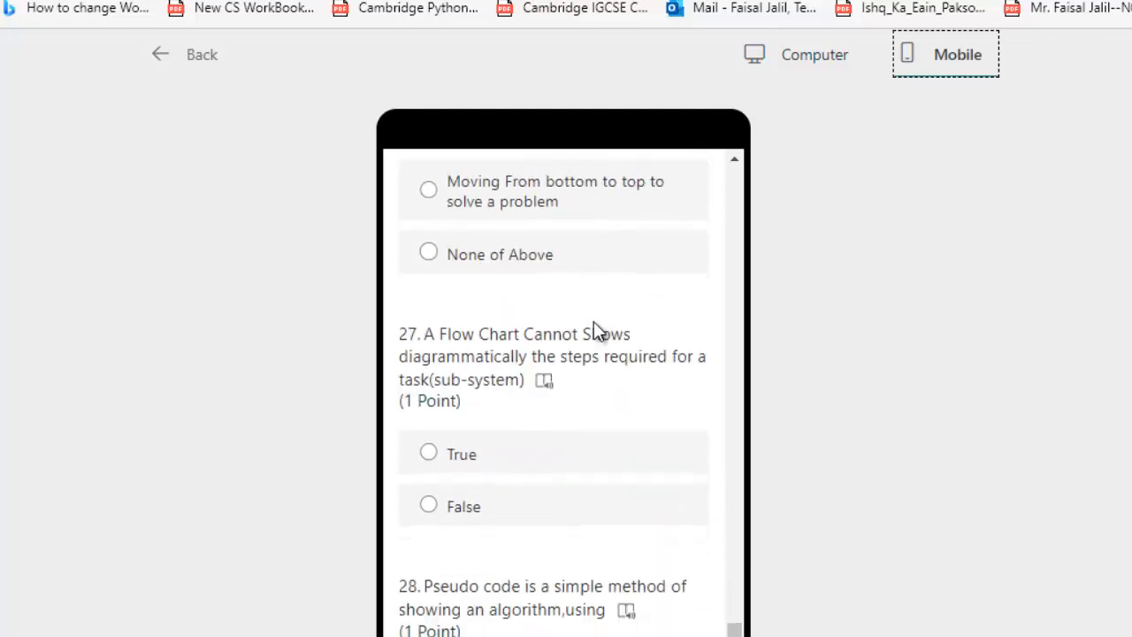
scroll(595, 327, up, 12)
scroll(603, 320, up, 15)
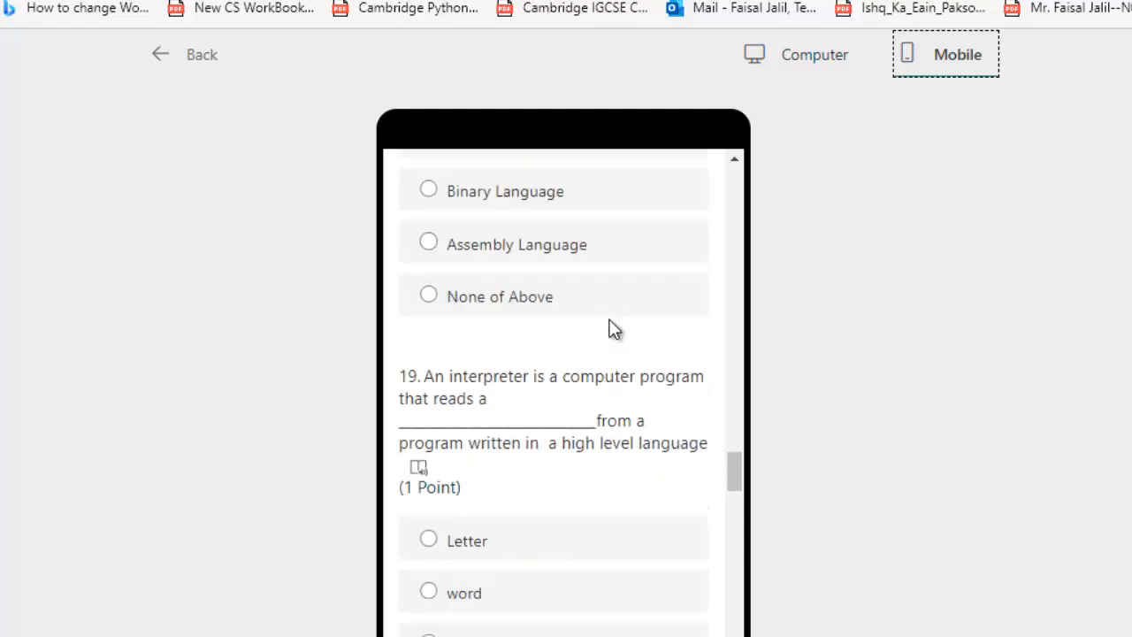
scroll(619, 327, up, 12)
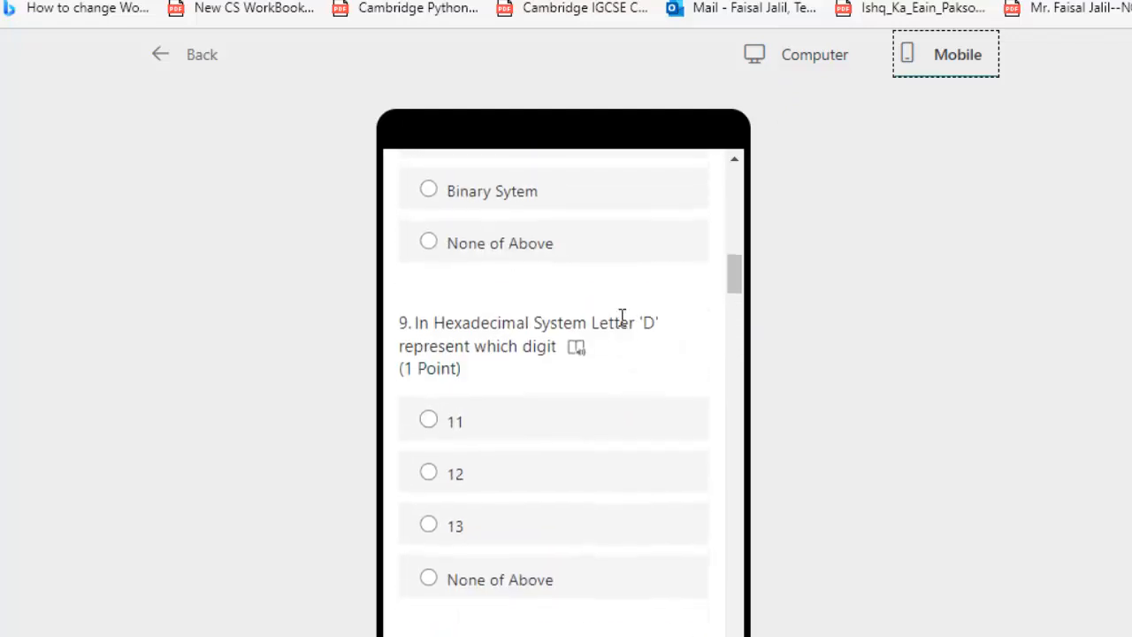
scroll(620, 316, up, 5)
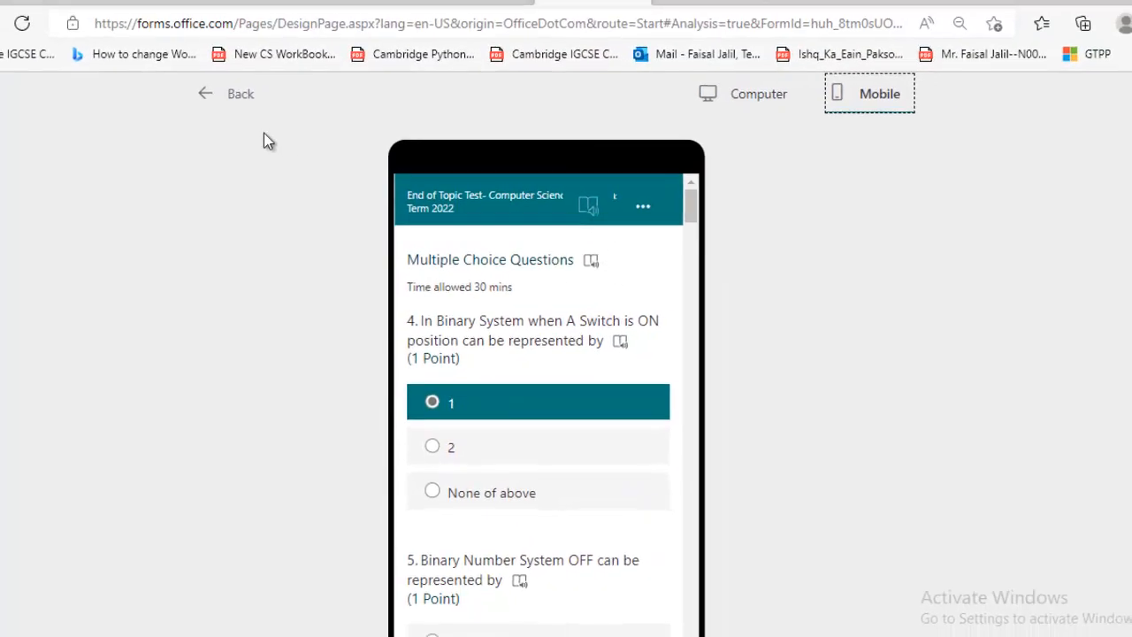
Leave the preview and check the Component of a Computer form's date question, then return
click(202, 53)
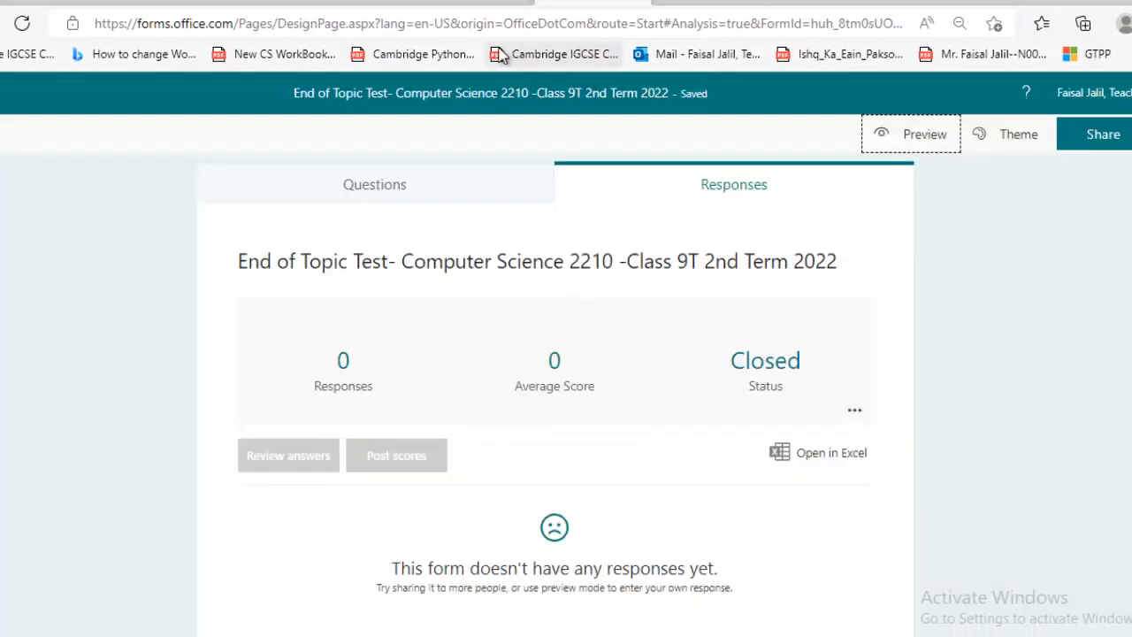
click(487, 3)
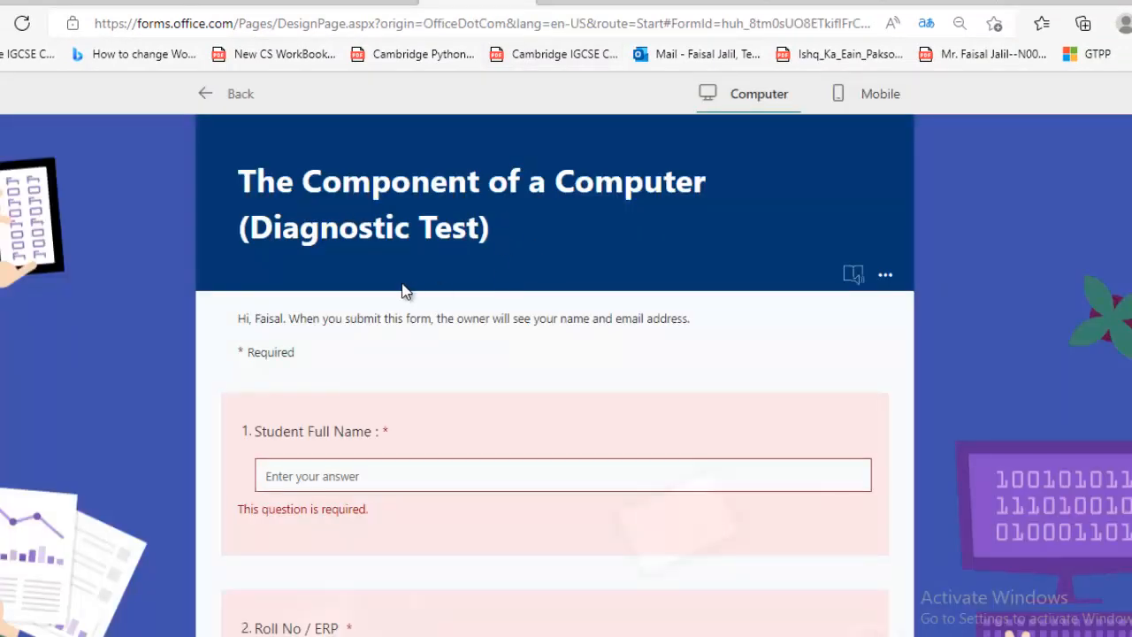
scroll(385, 276, down, 6)
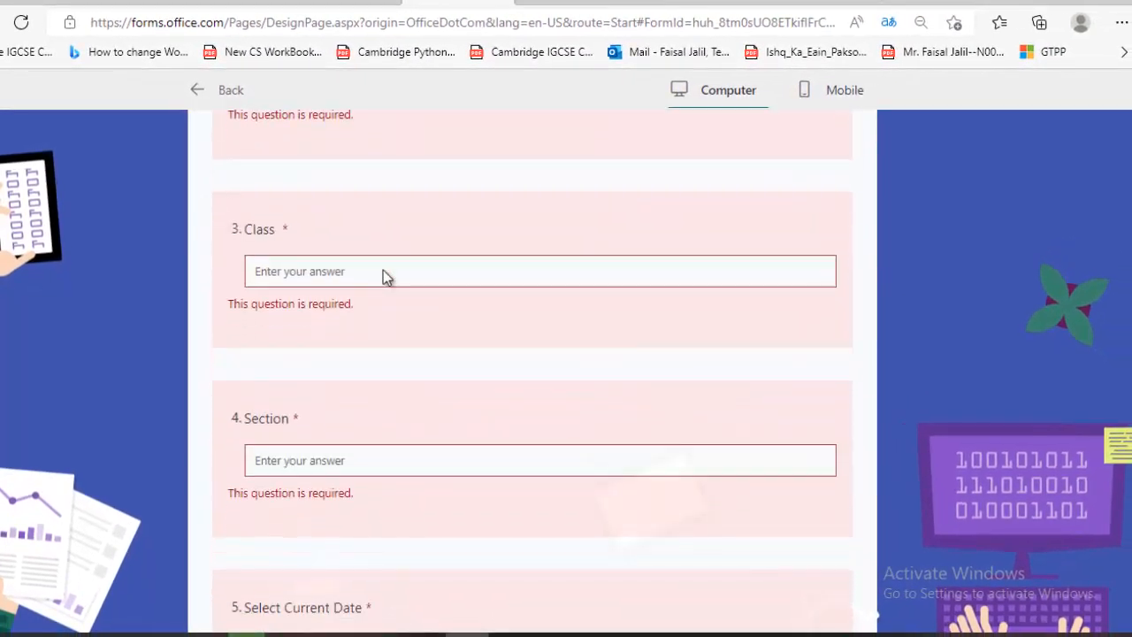
scroll(384, 276, down, 4)
click(387, 274)
scroll(421, 268, up, 10)
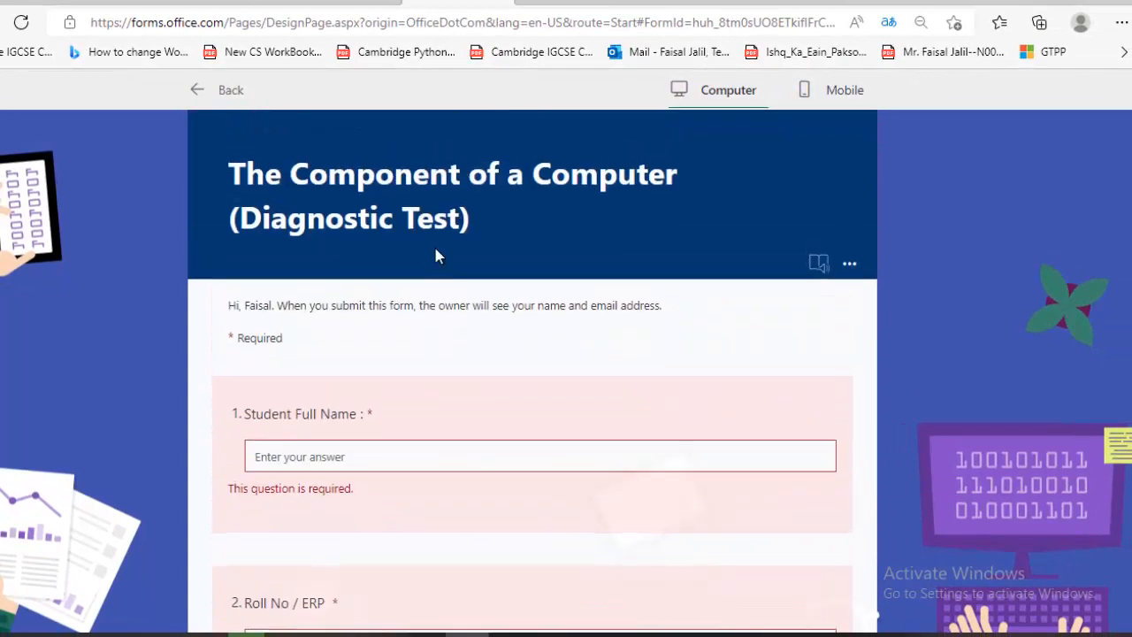
click(571, 7)
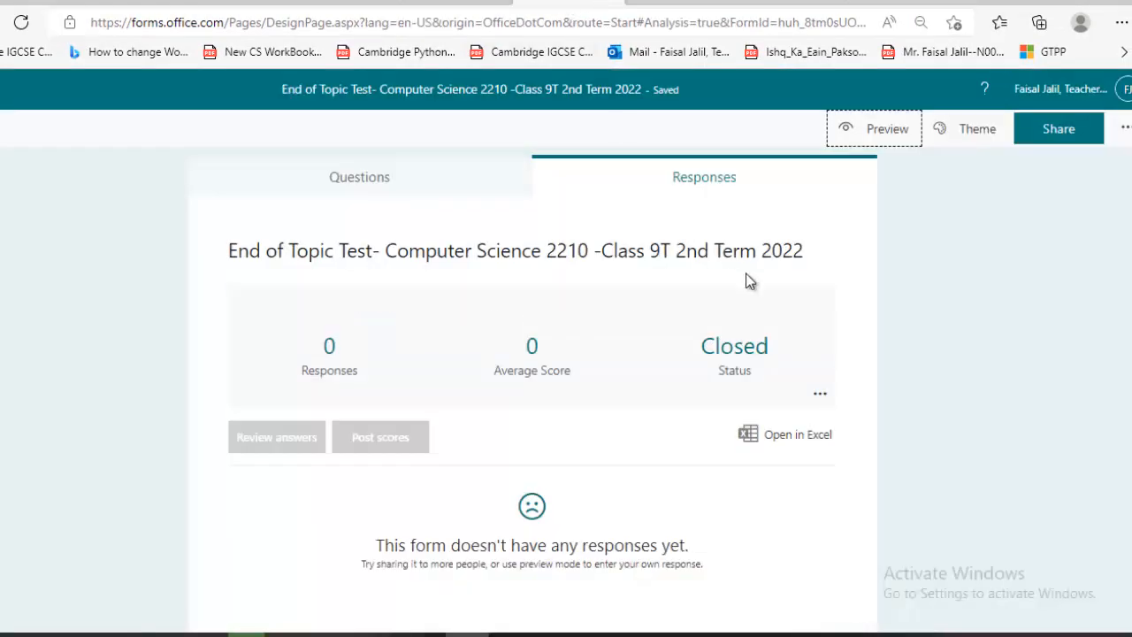
Apply the purple computer-illustration background theme to the End of Topic Test
click(961, 134)
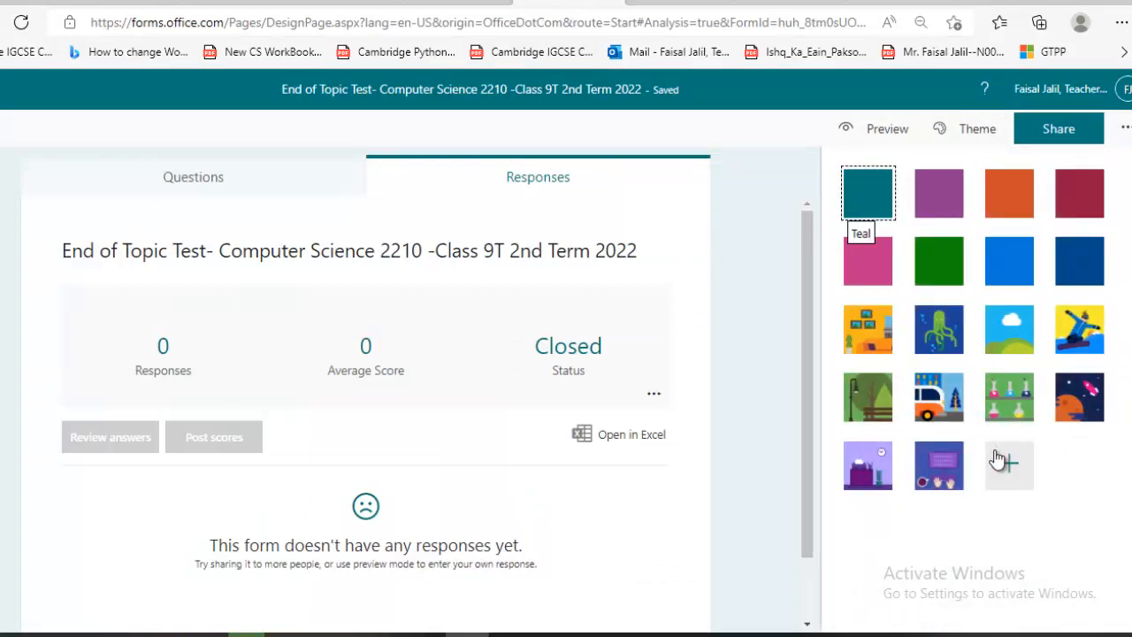
click(933, 478)
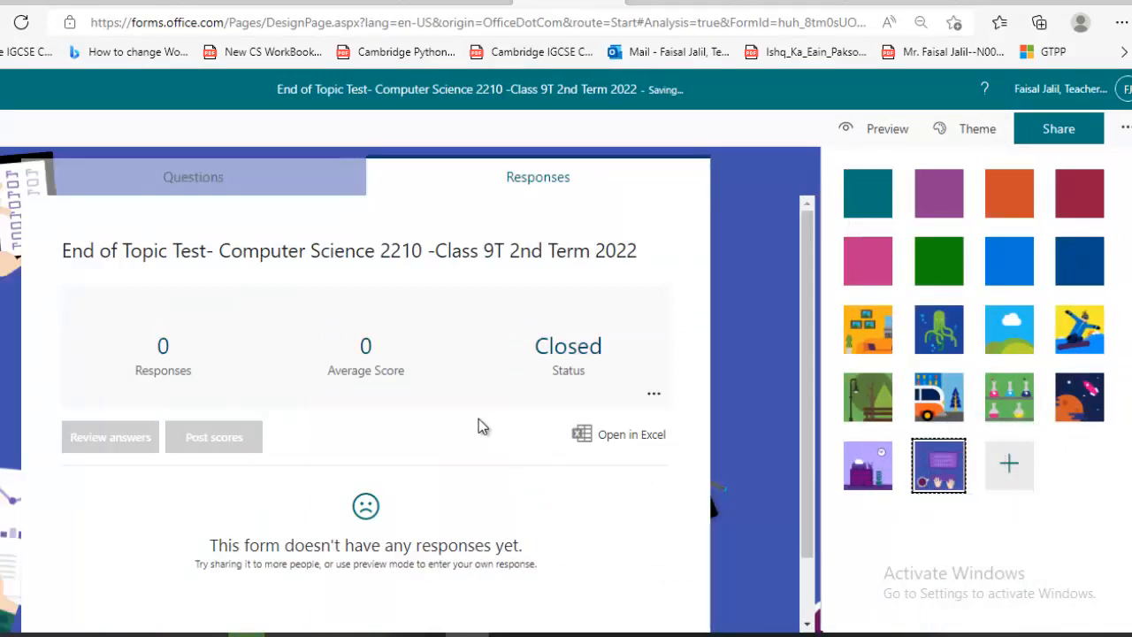
scroll(456, 393, down, 1)
scroll(438, 253, up, 1)
click(204, 183)
scroll(549, 329, down, 10)
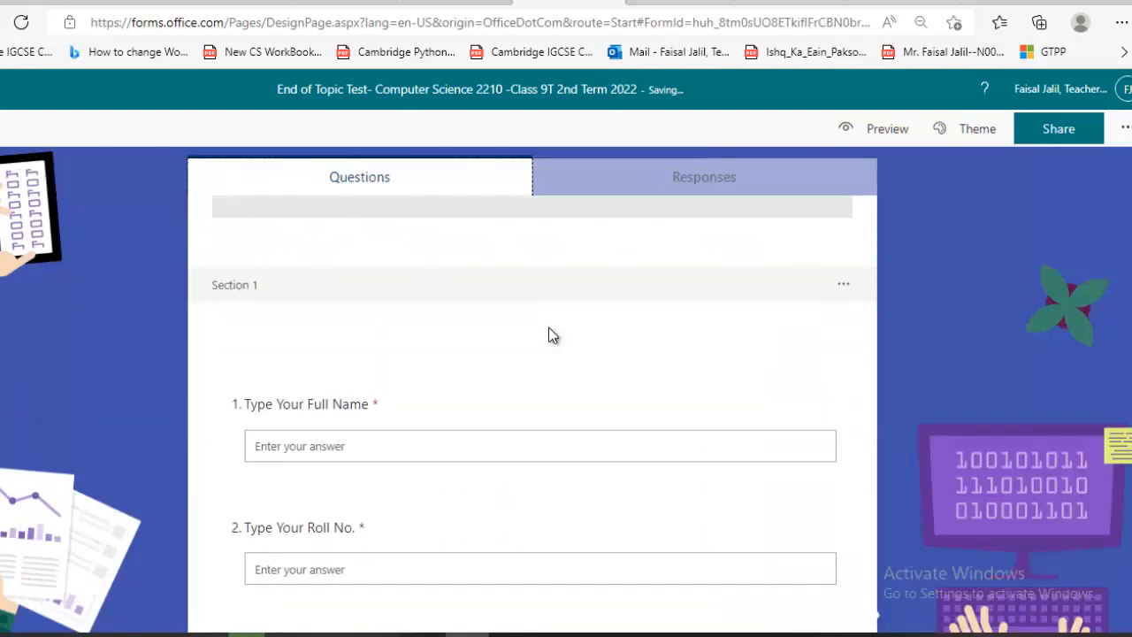
scroll(548, 329, down, 3)
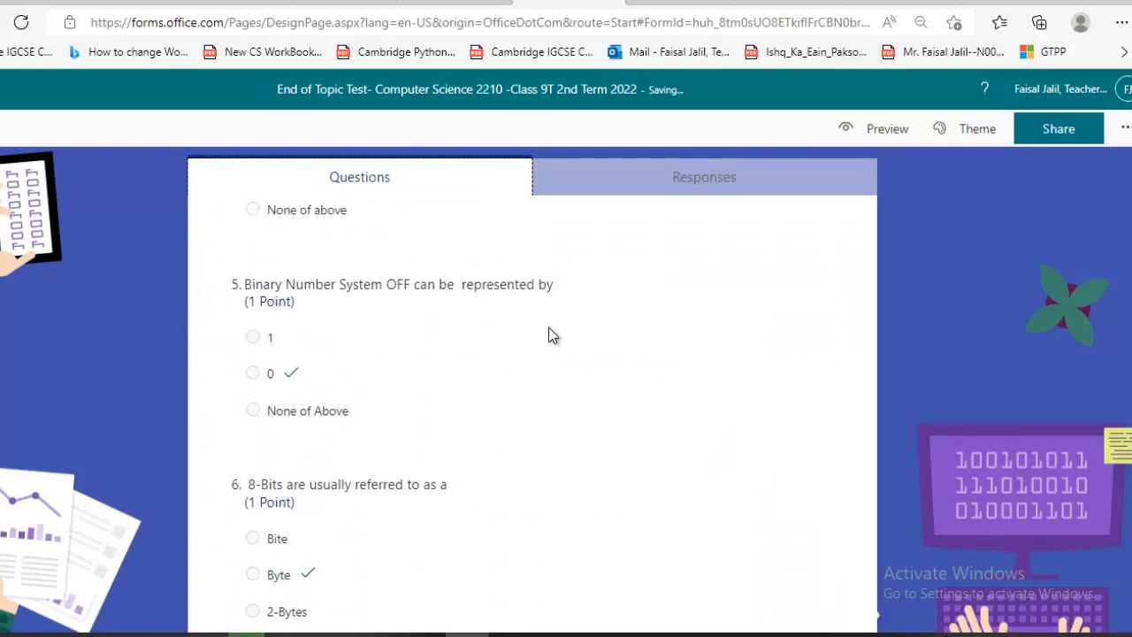
scroll(548, 328, up, 10)
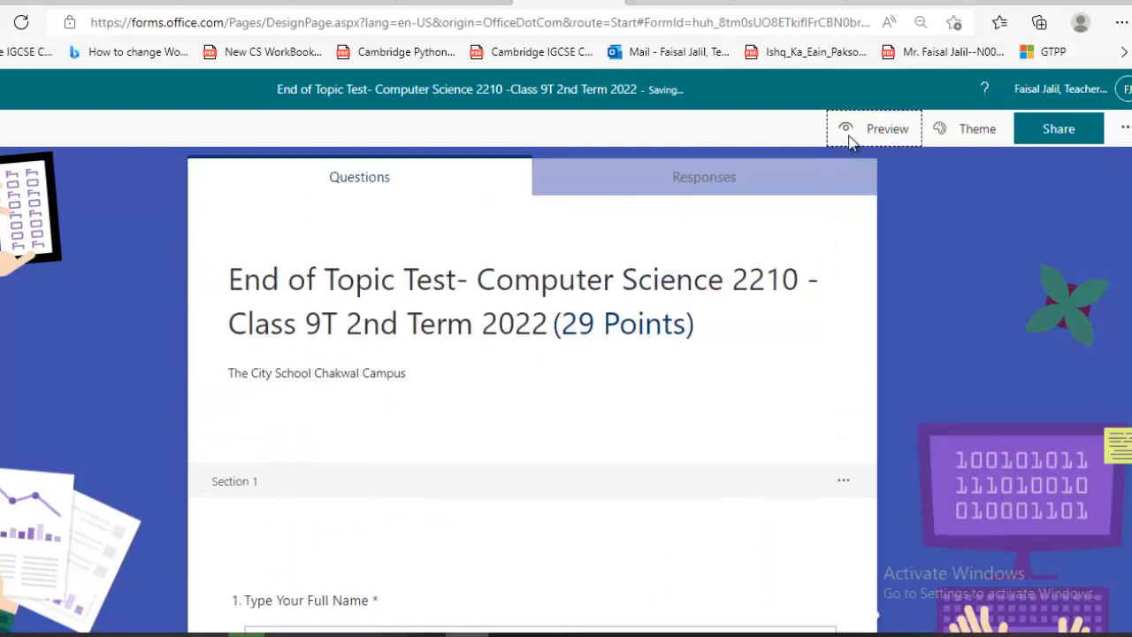
Preview the purple-themed End of Topic Test as a respondent and scroll through it
click(851, 138)
scroll(394, 372, down, 5)
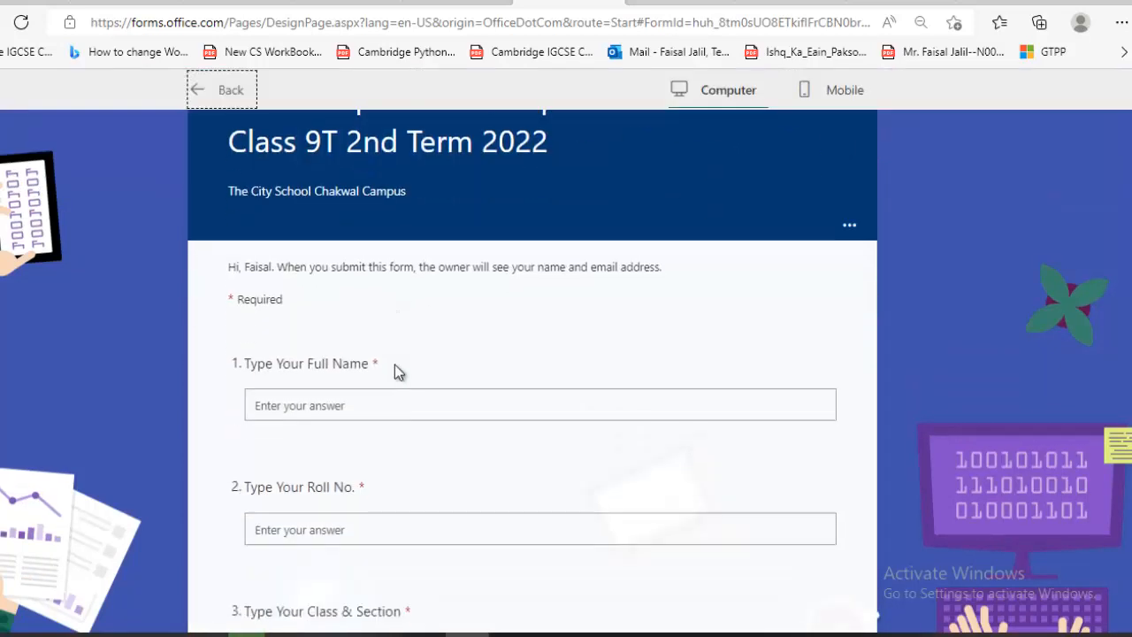
scroll(395, 371, up, 5)
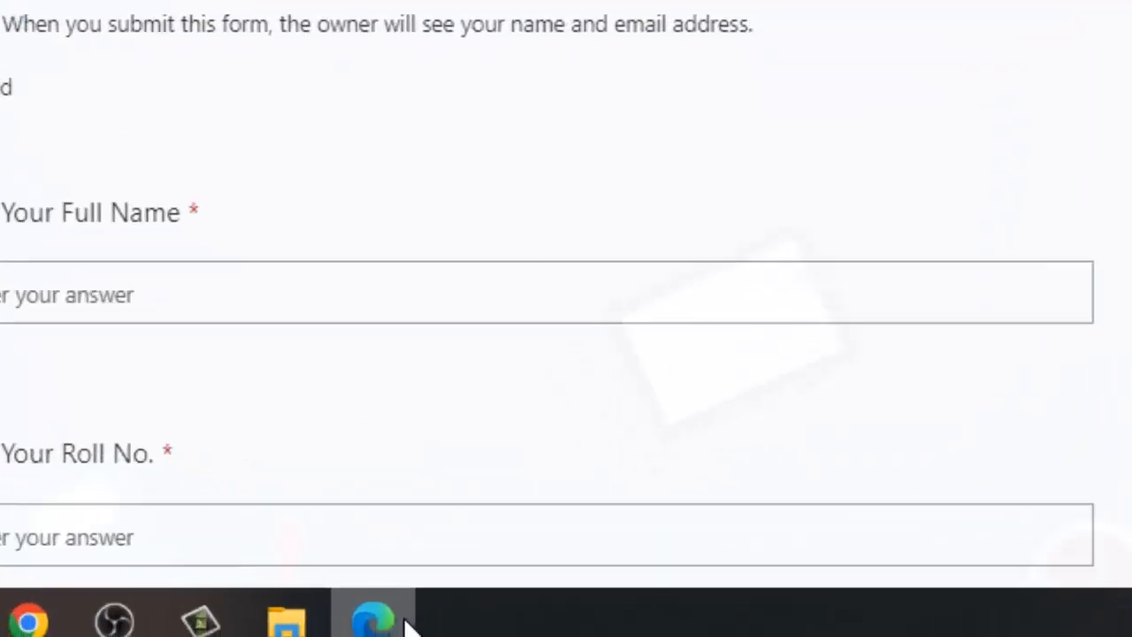
mouse_move(468, 635)
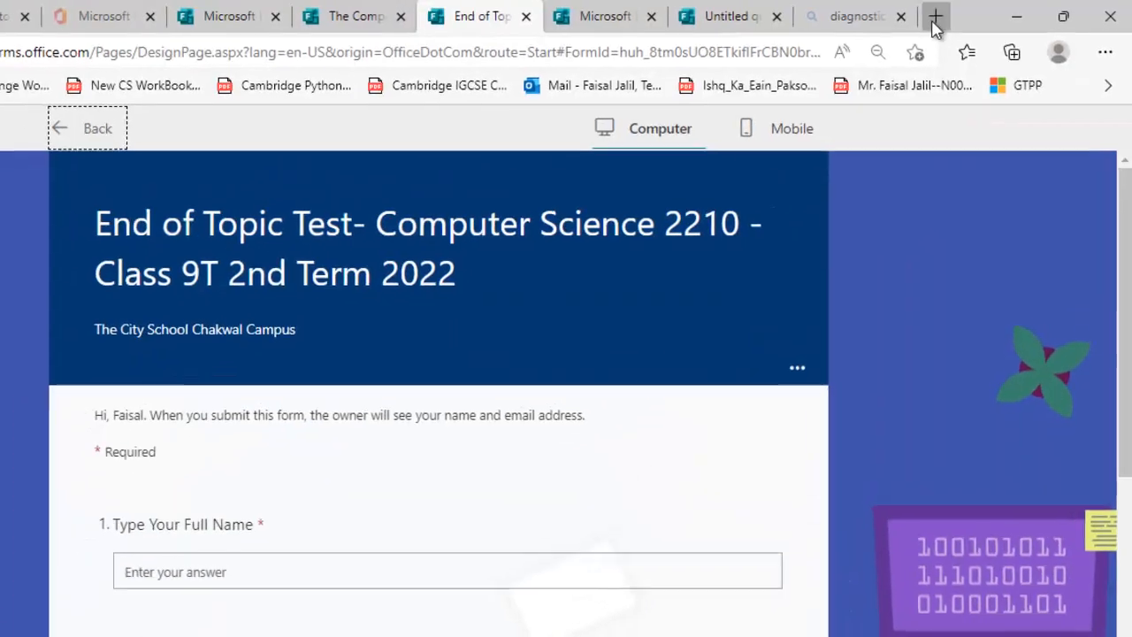
Load office.com in a new browser tab
click(934, 24)
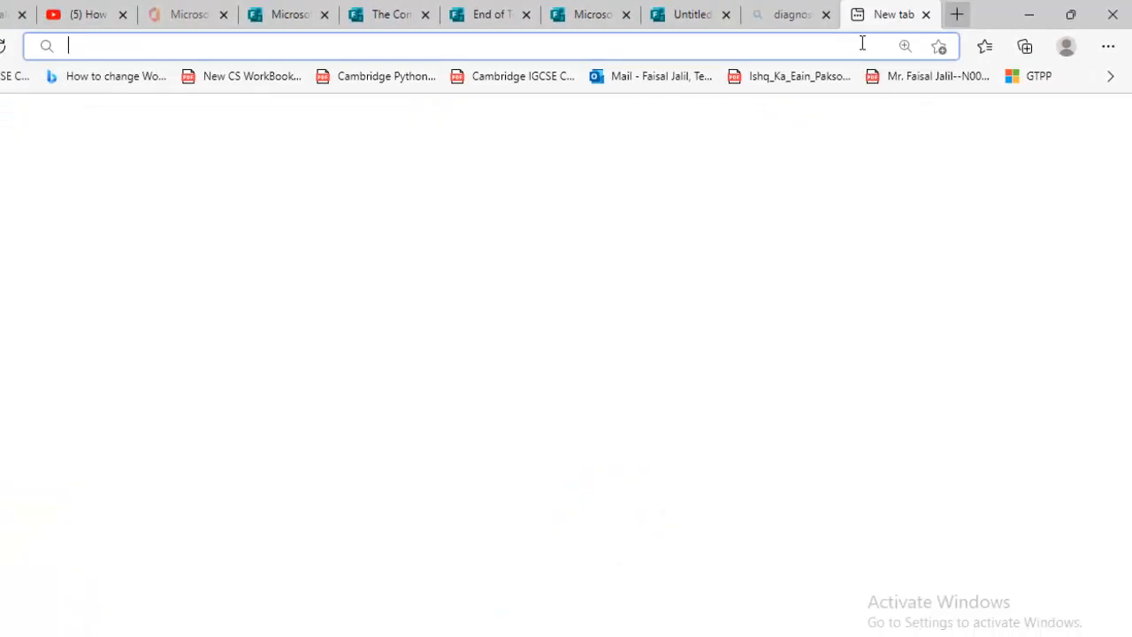
text(office)
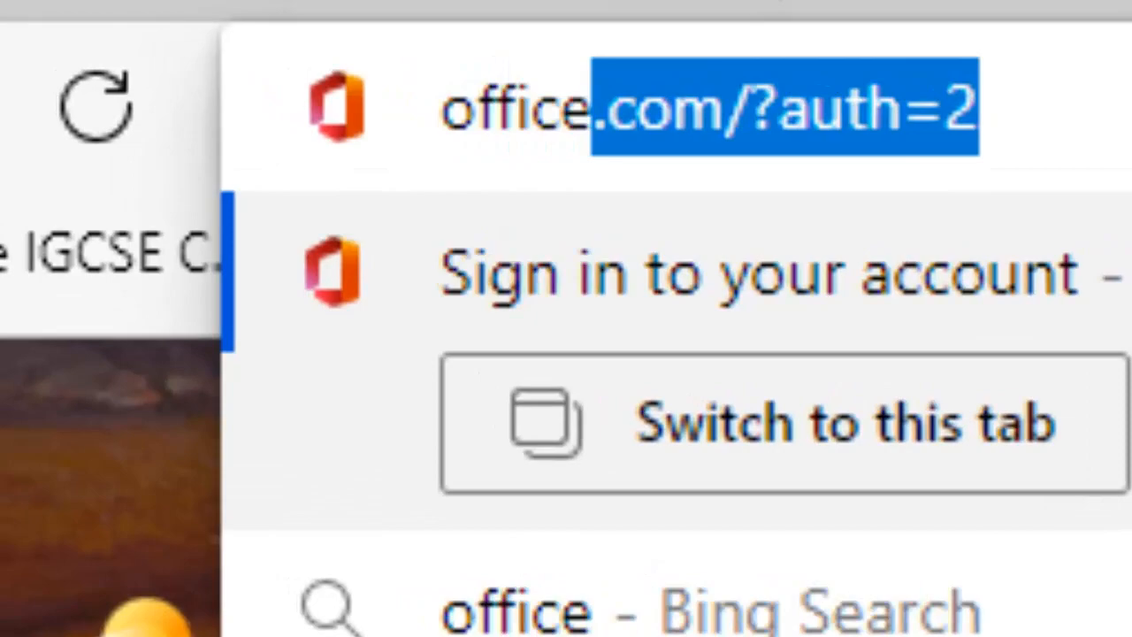
key(Return)
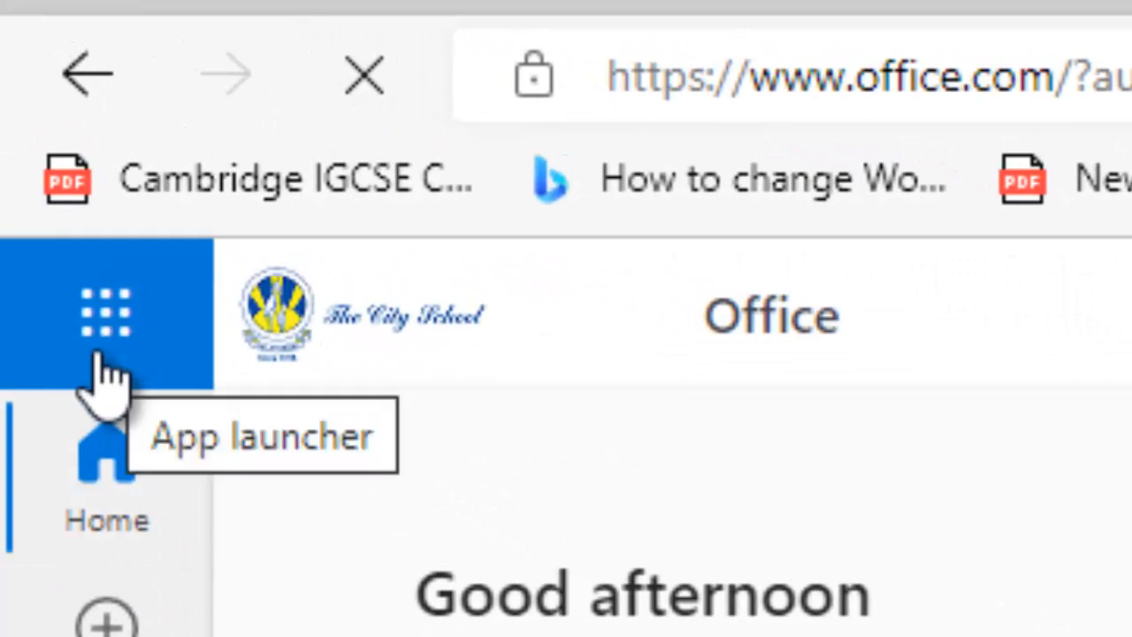
Launch Forms from the app launcher and create a new blank quiz
click(97, 358)
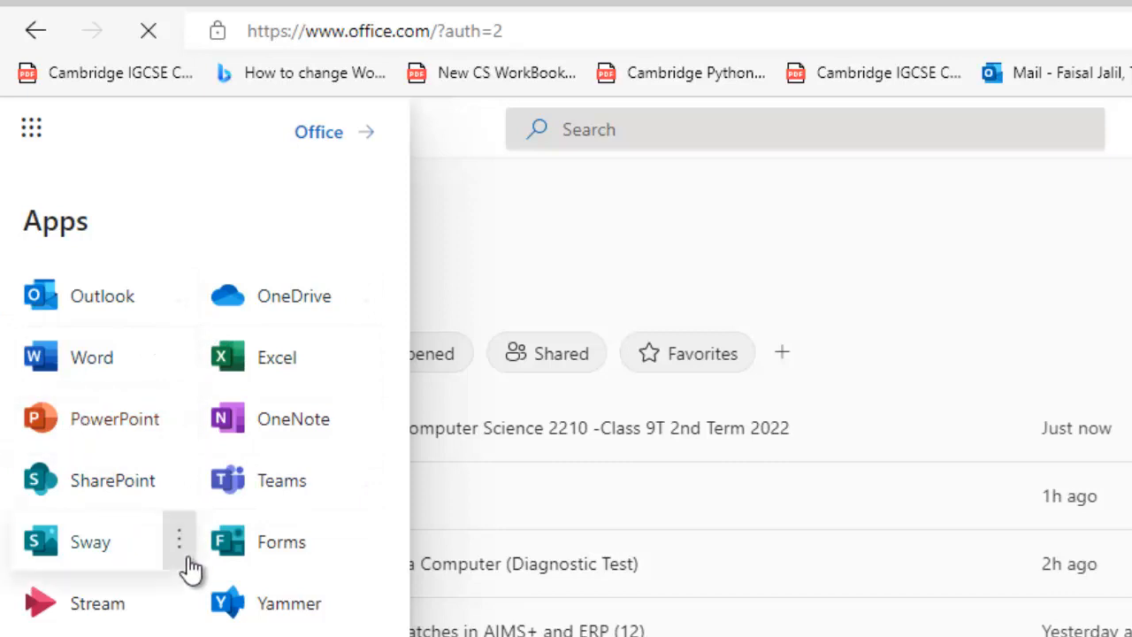
click(281, 544)
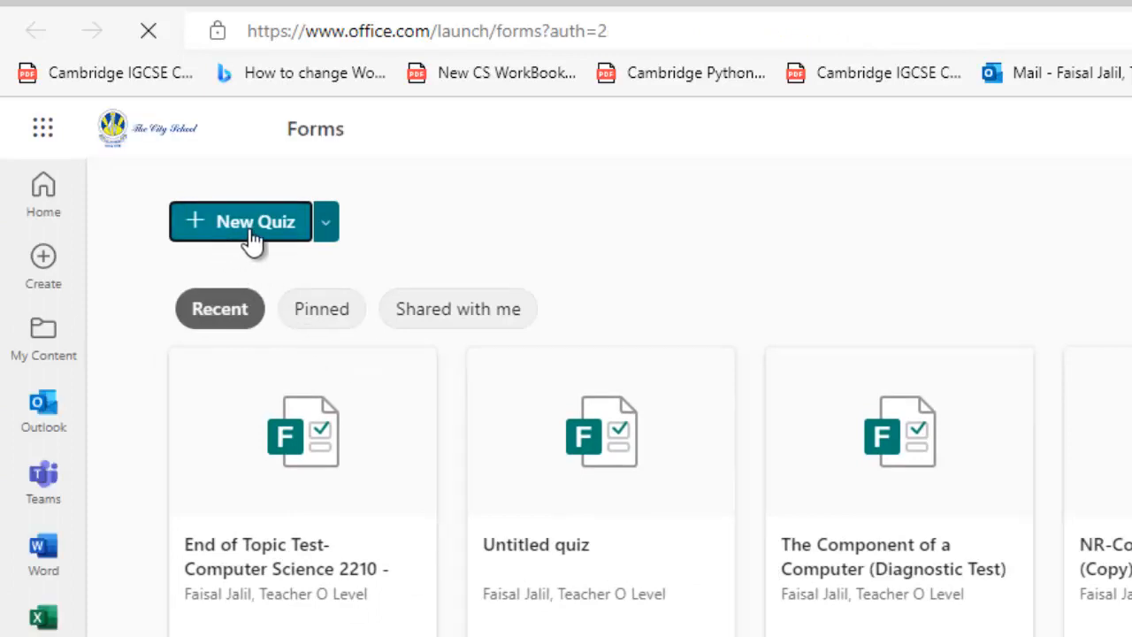
click(333, 230)
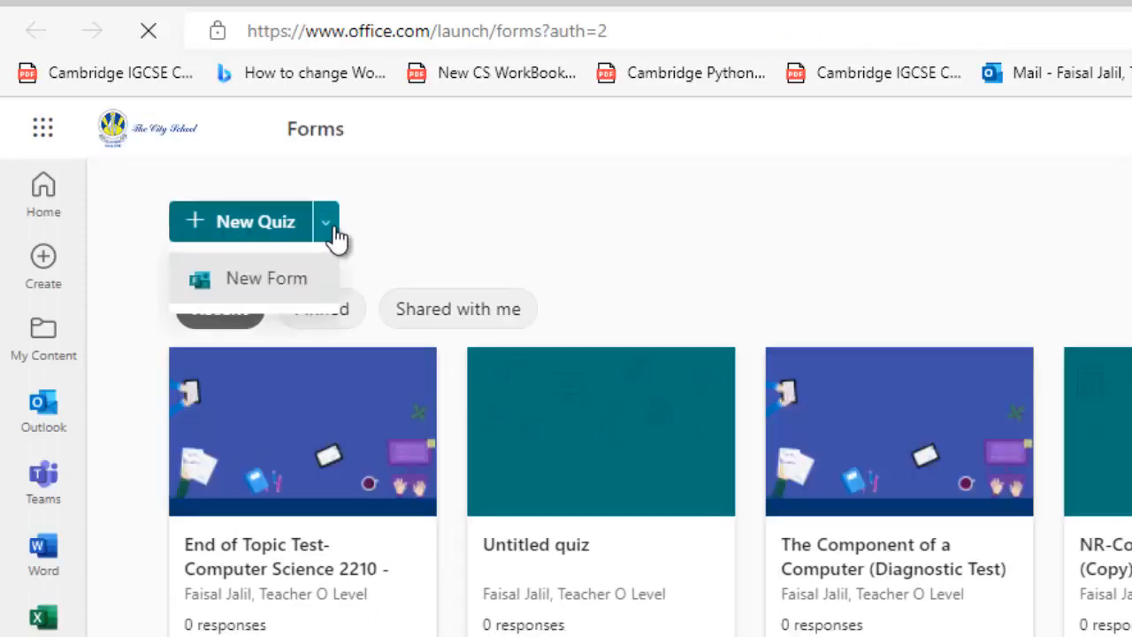
click(227, 230)
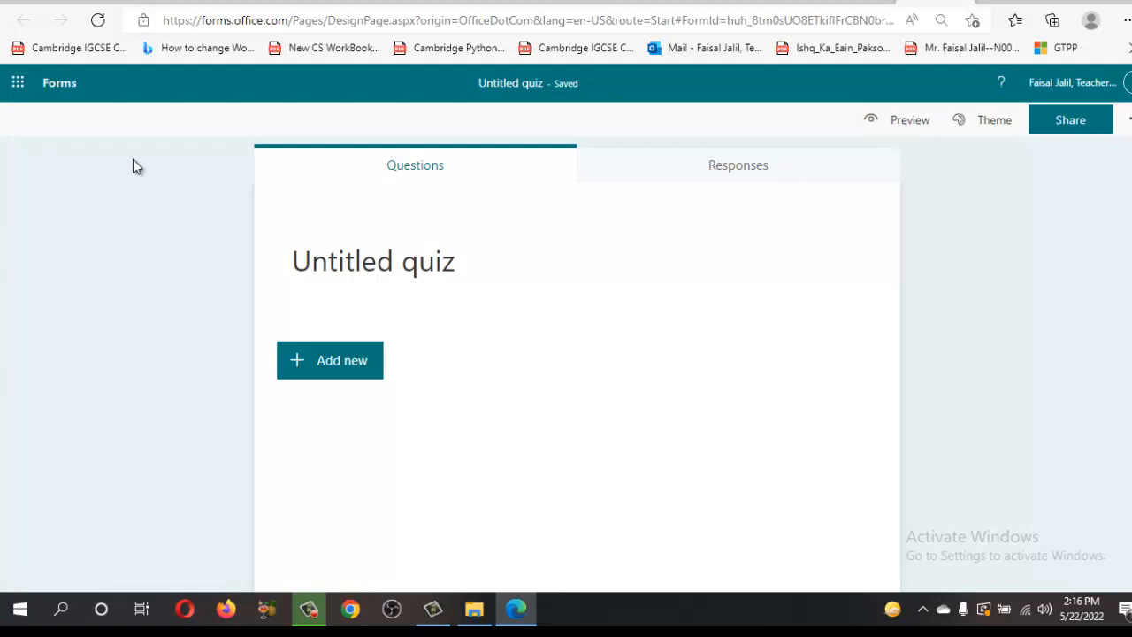
Replace the 'Untitled quiz' title with 'The Components of a Computer' and select the title text
click(452, 266)
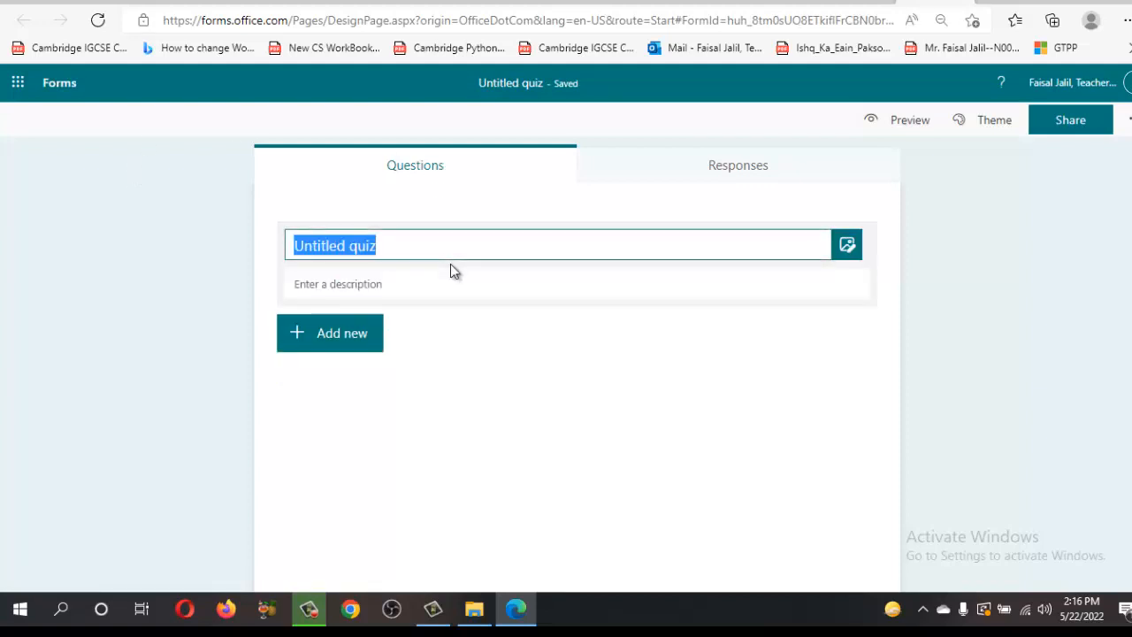
text(The Comp)
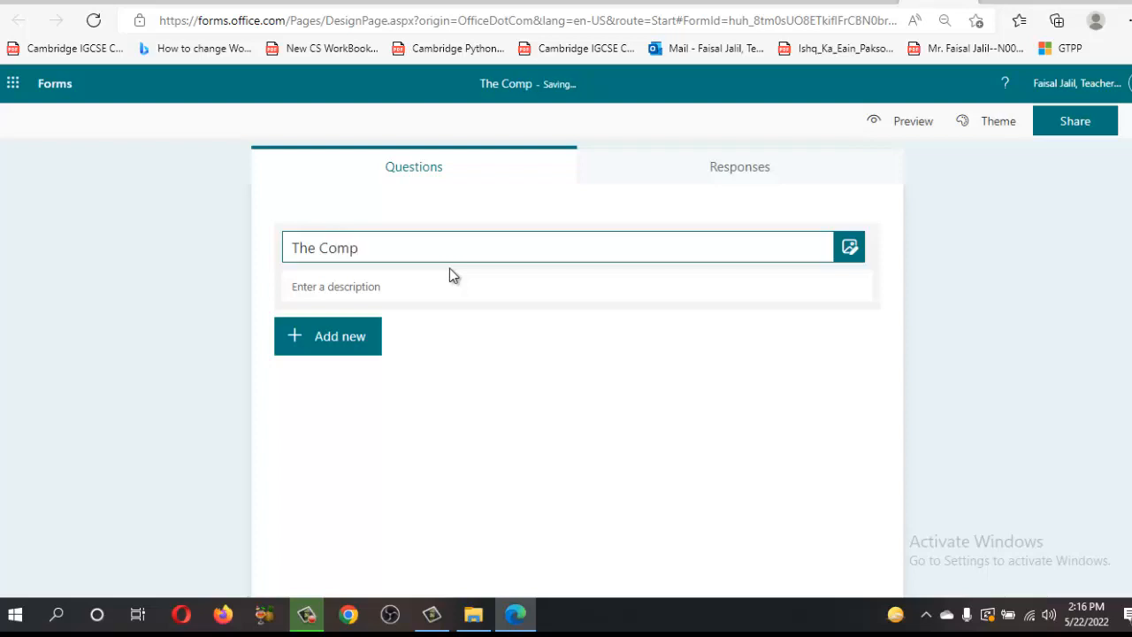
text(onents )
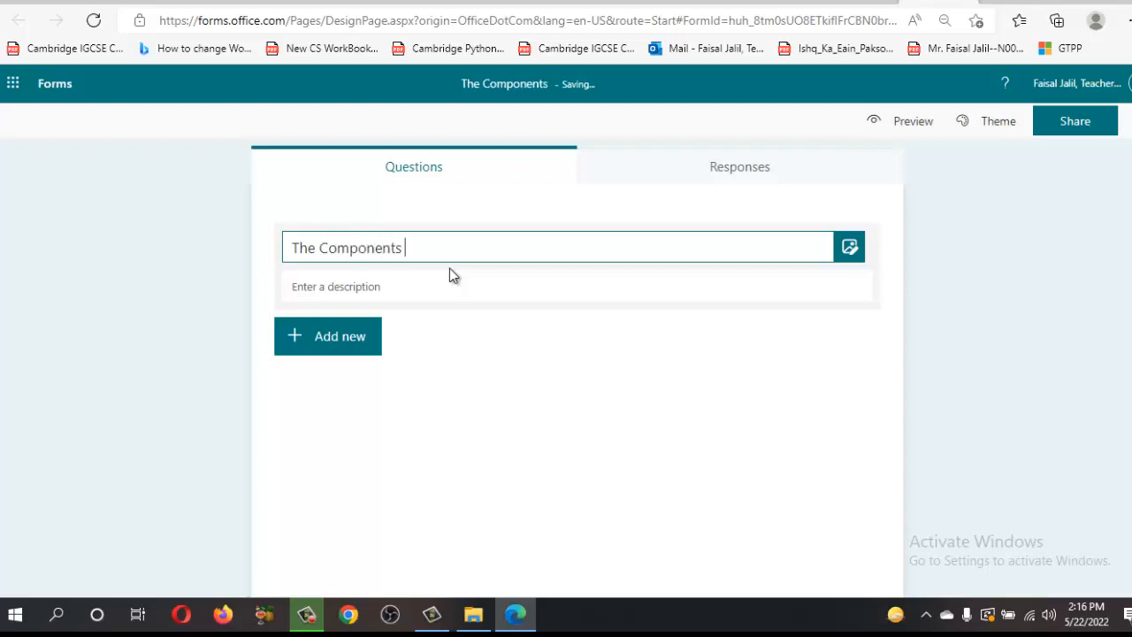
text(ofa)
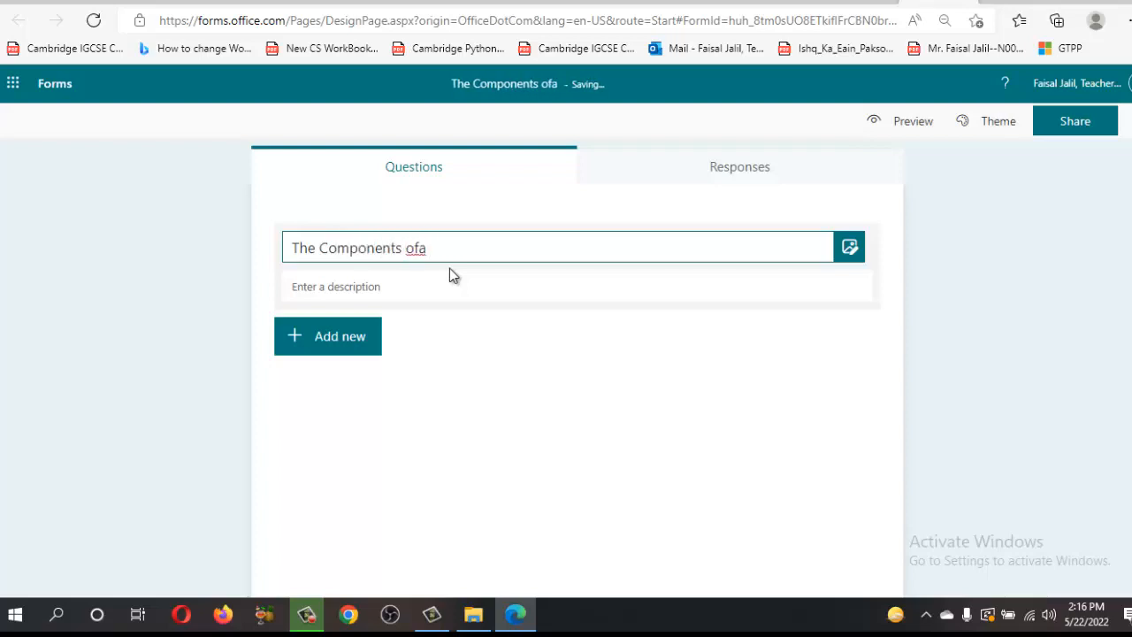
key(BackSpace)
text(a Computer)
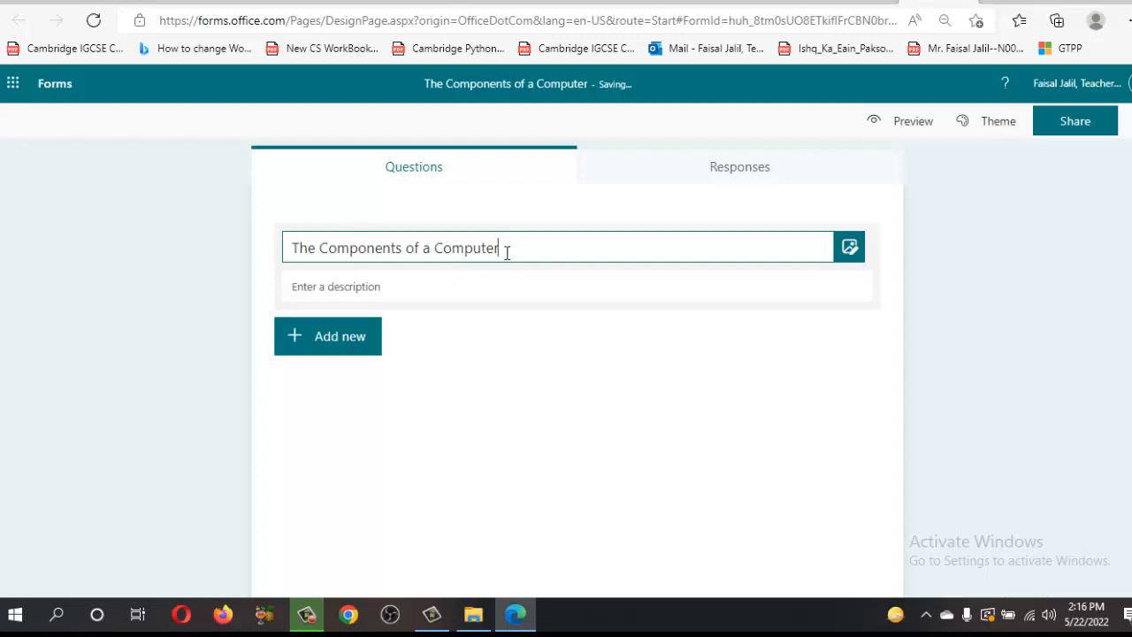
drag(507, 252, 287, 248)
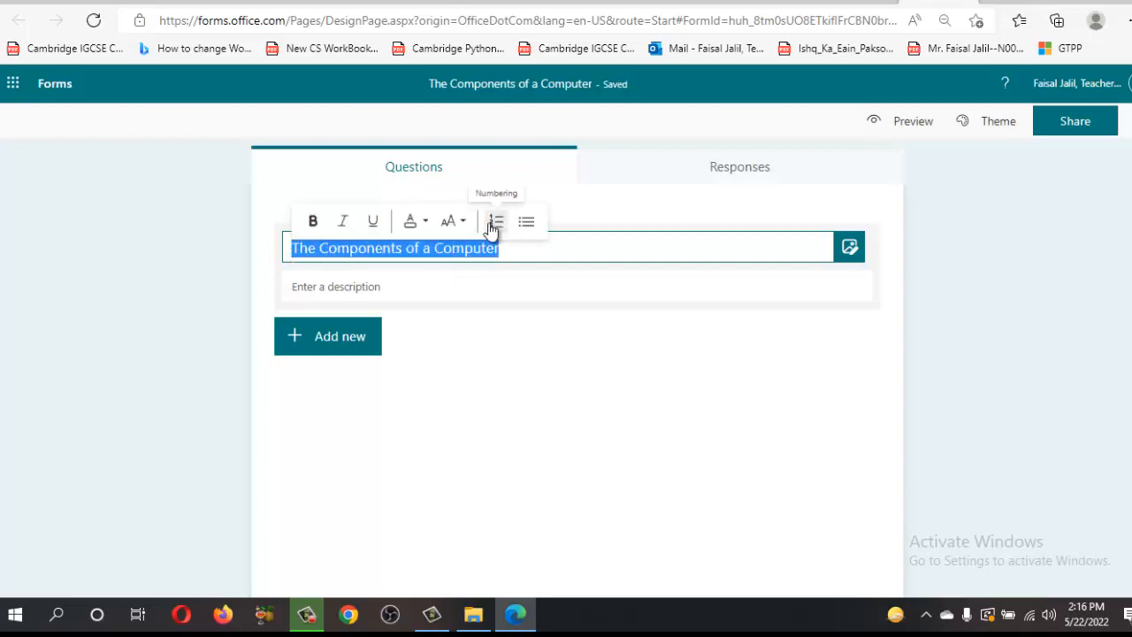
Format the title 'The Components of a Computer' as bold with Large font size
click(314, 224)
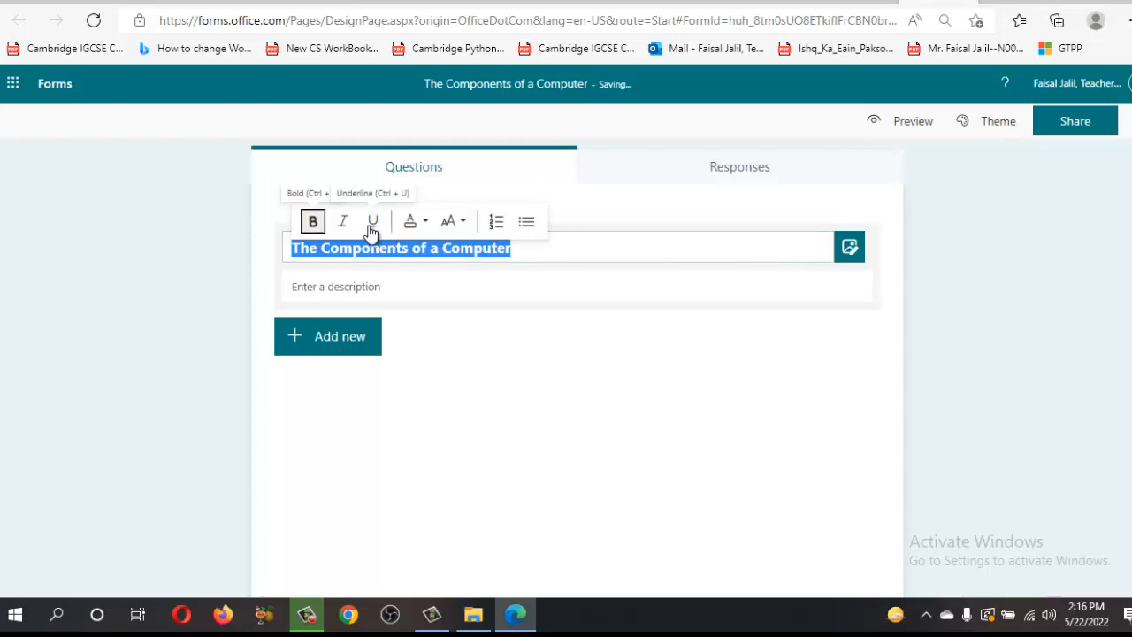
click(412, 222)
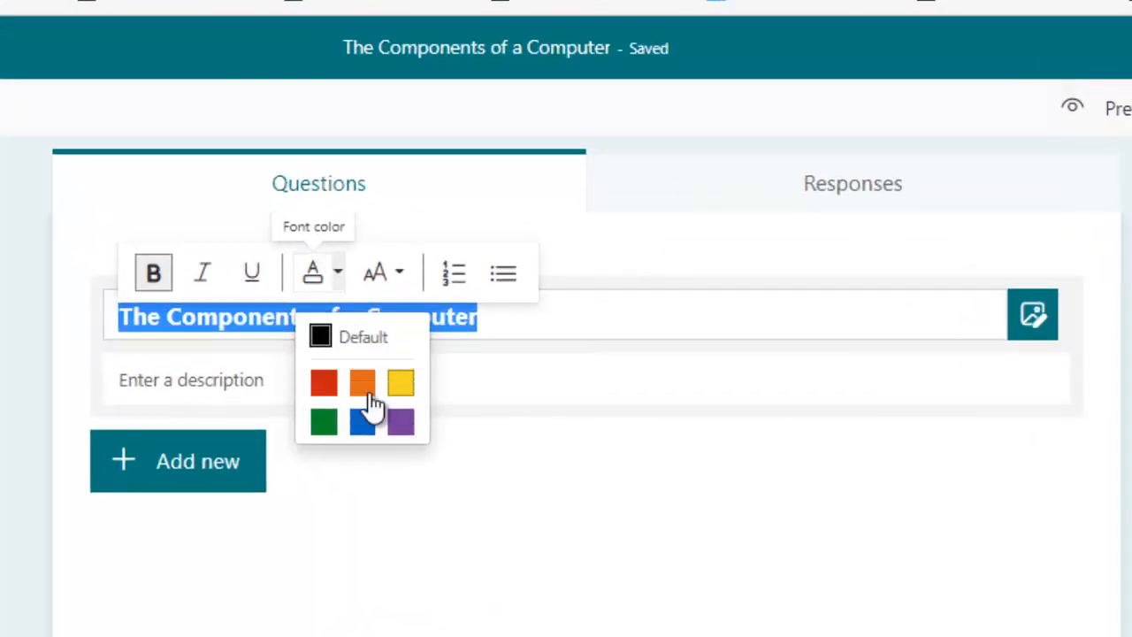
click(400, 281)
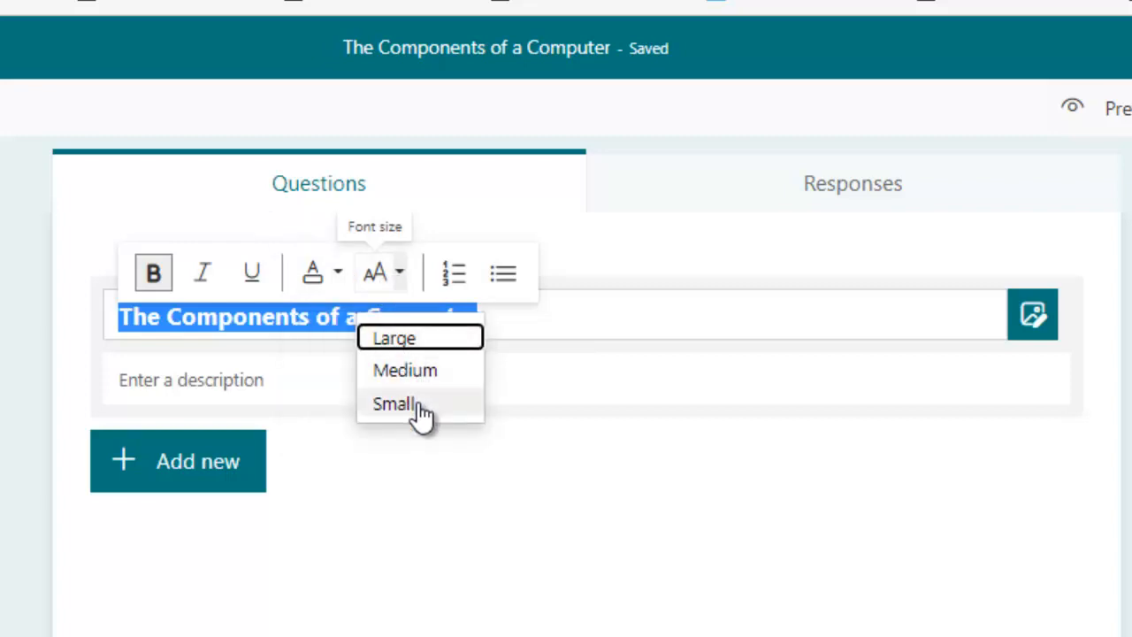
click(402, 338)
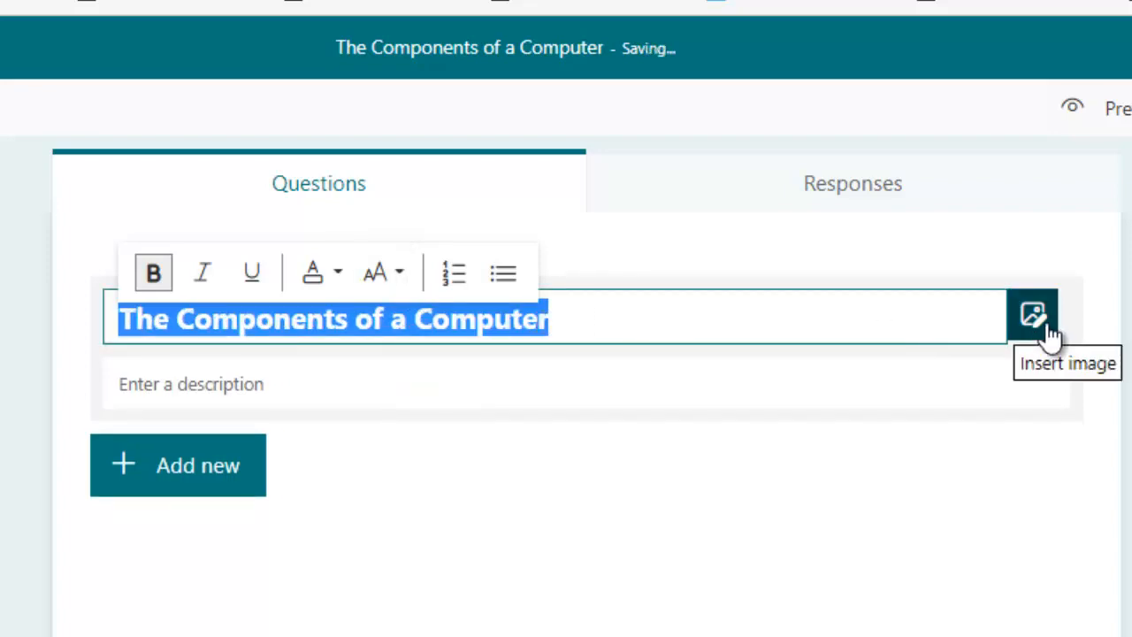
click(214, 387)
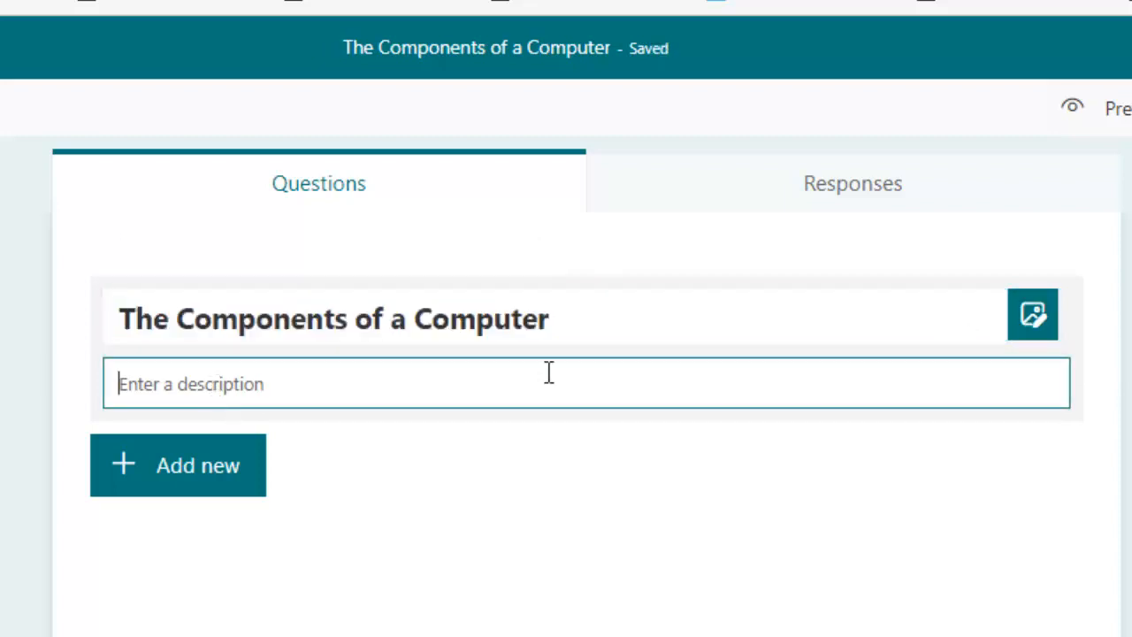
Append '(Diagnostic Test )' to the end of the quiz title
click(593, 327)
click(583, 328)
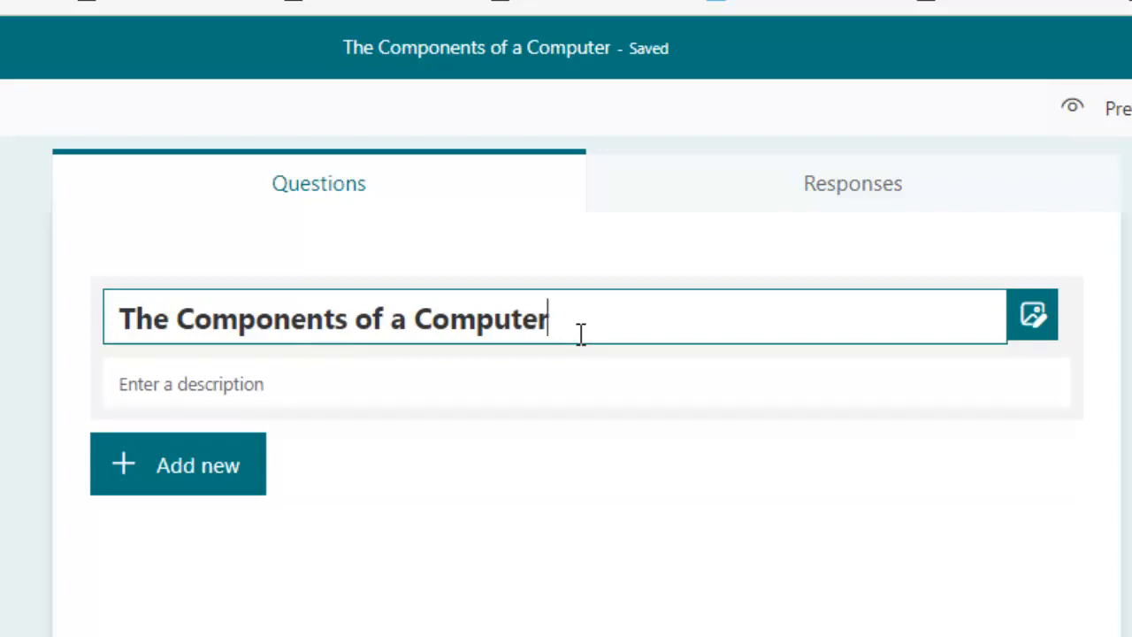
text((Di)
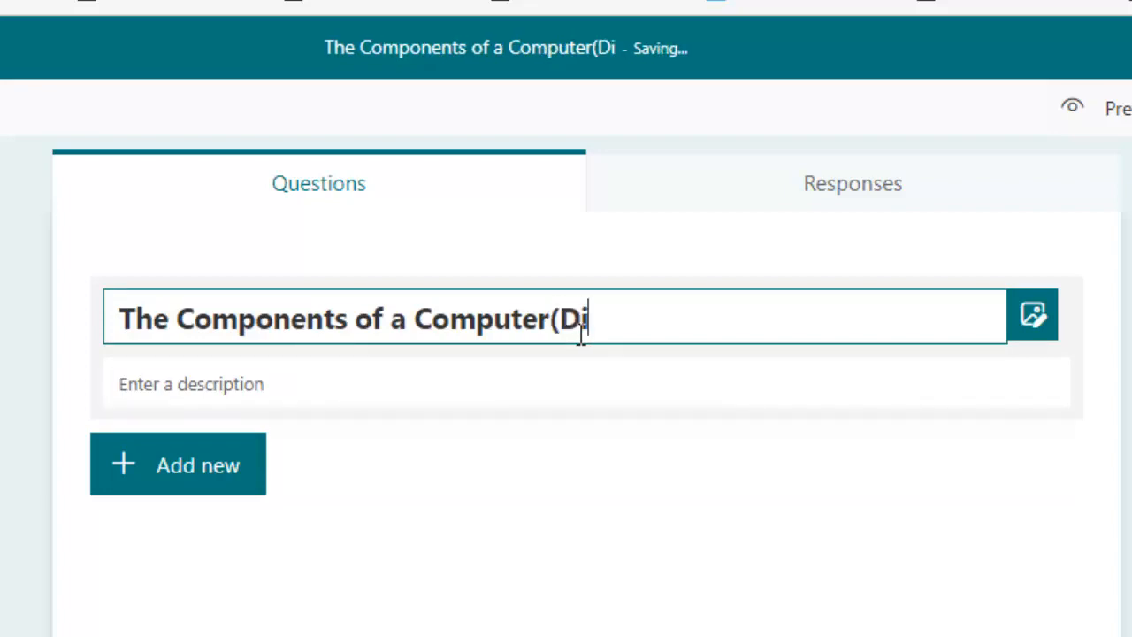
text(agnost)
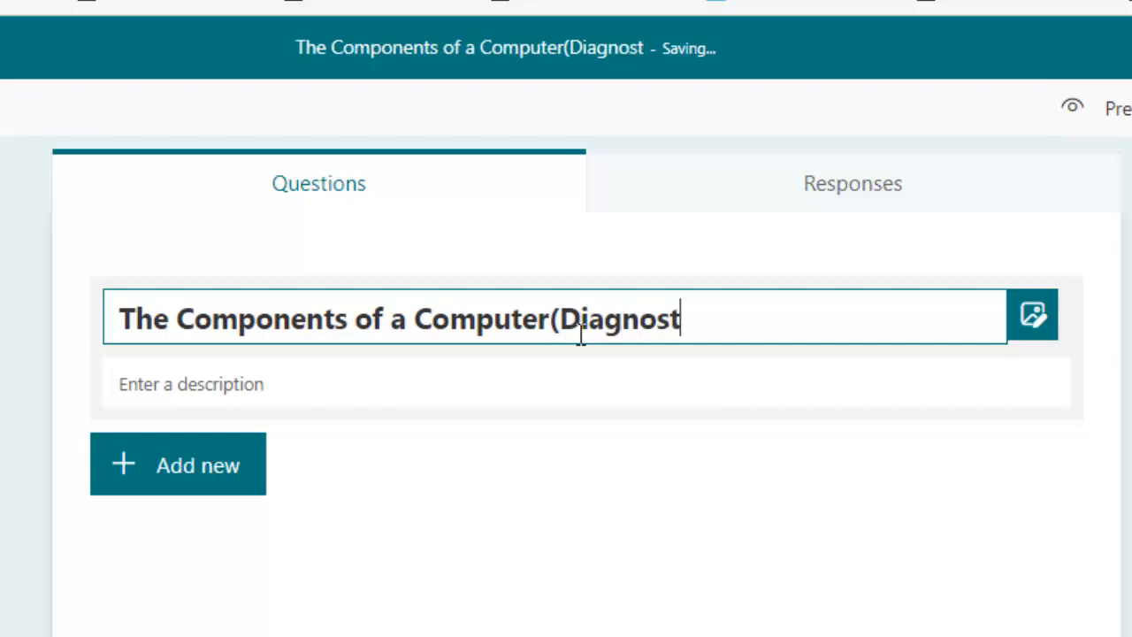
text(ic Test )
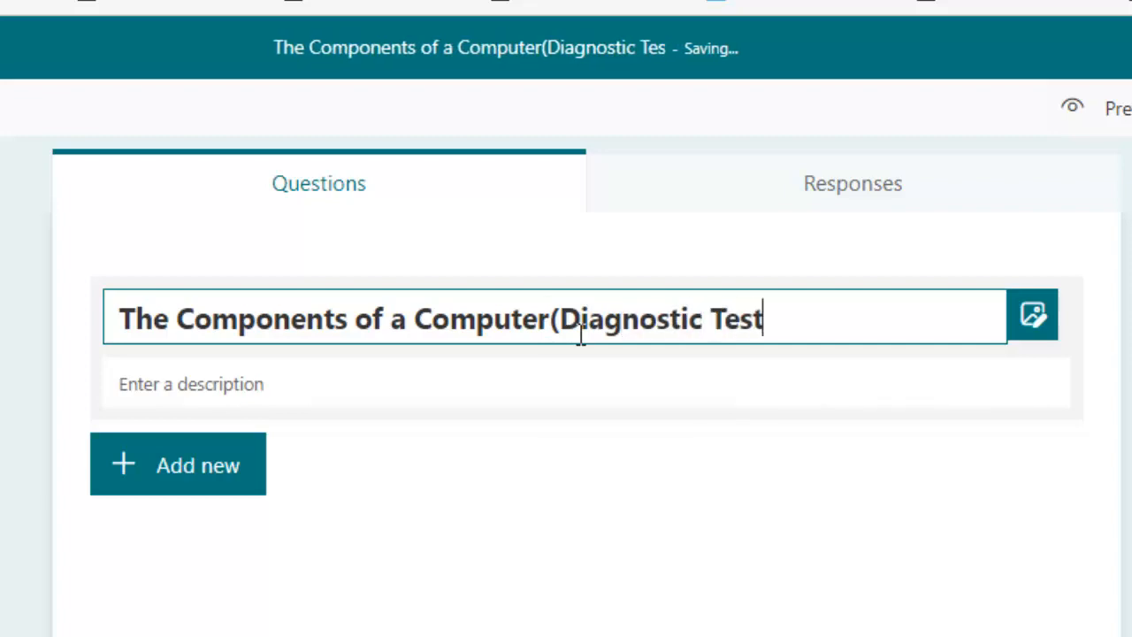
text())
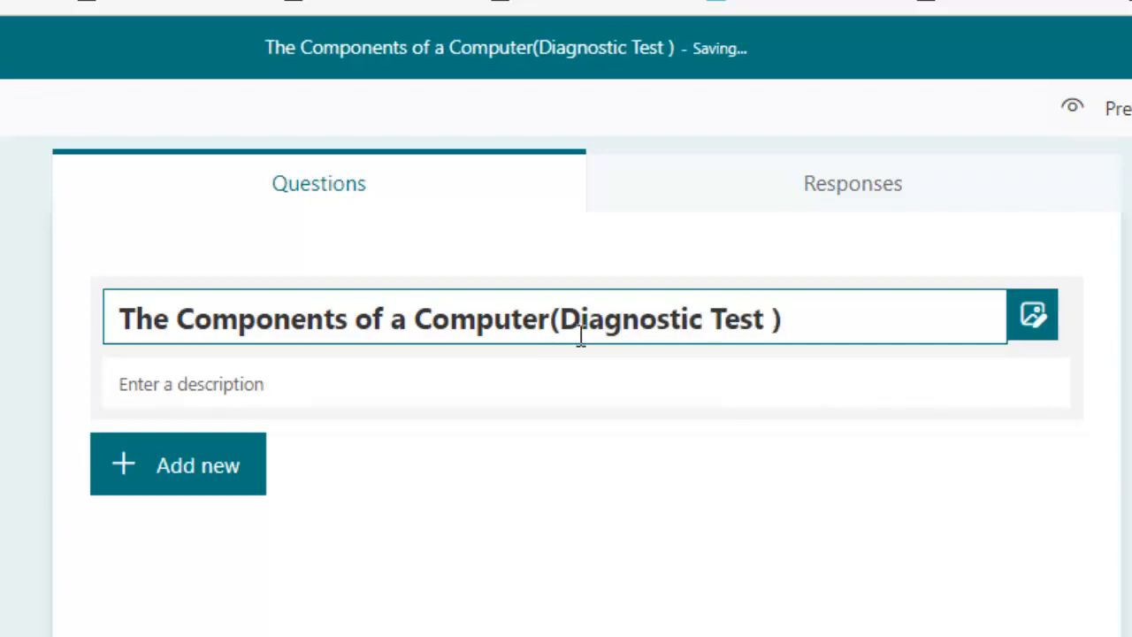
Add the description 'The City School' and preview the quiz
click(355, 394)
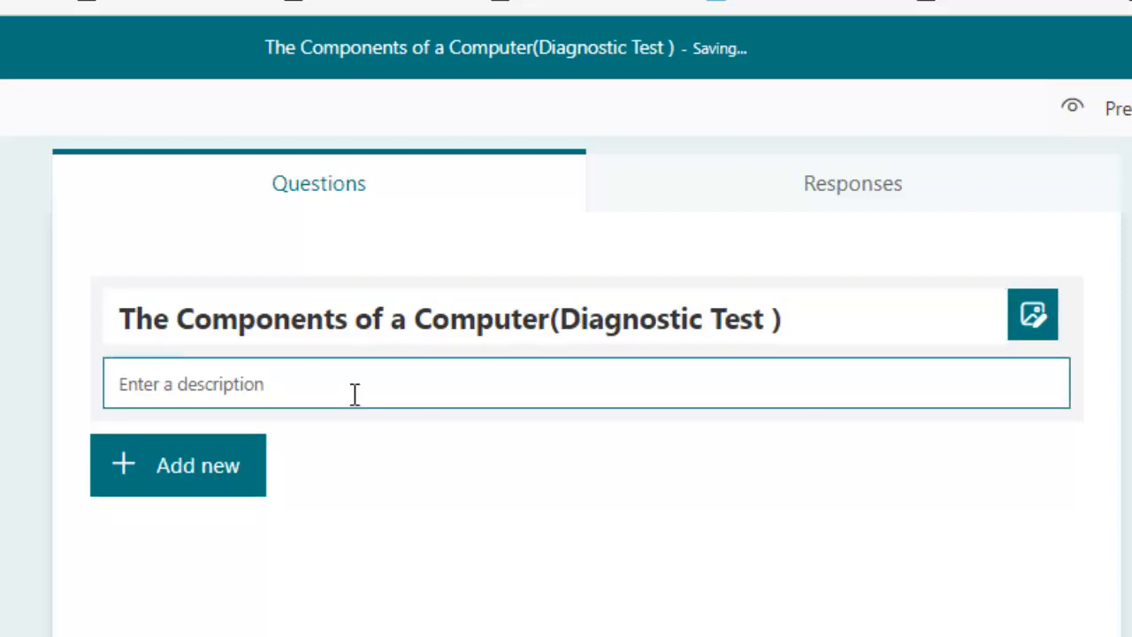
text(TH)
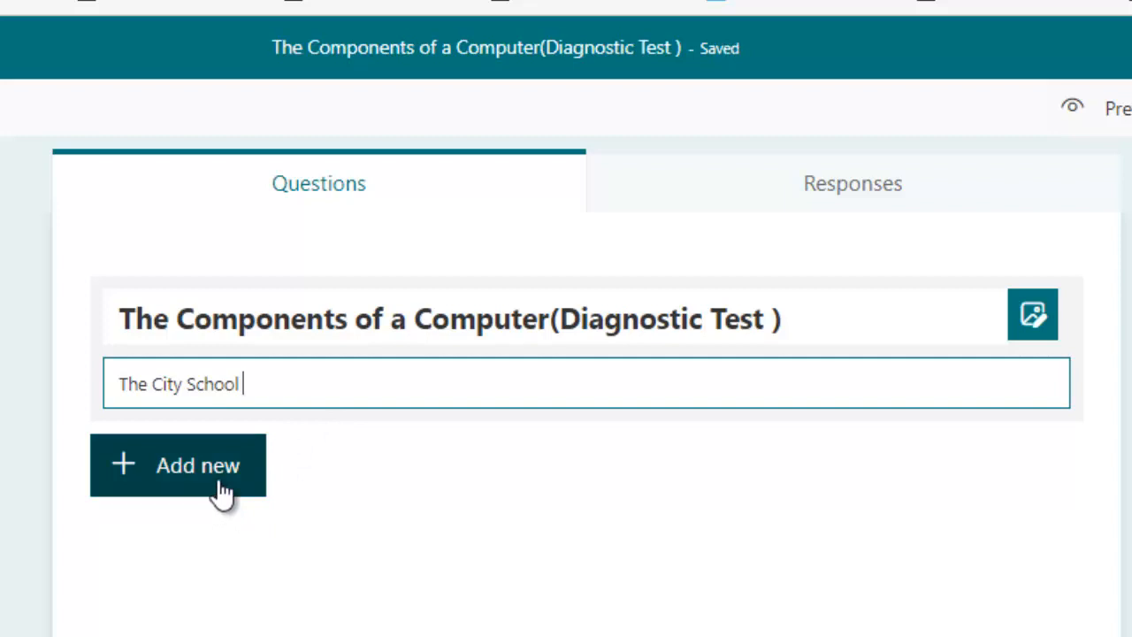
click(1094, 117)
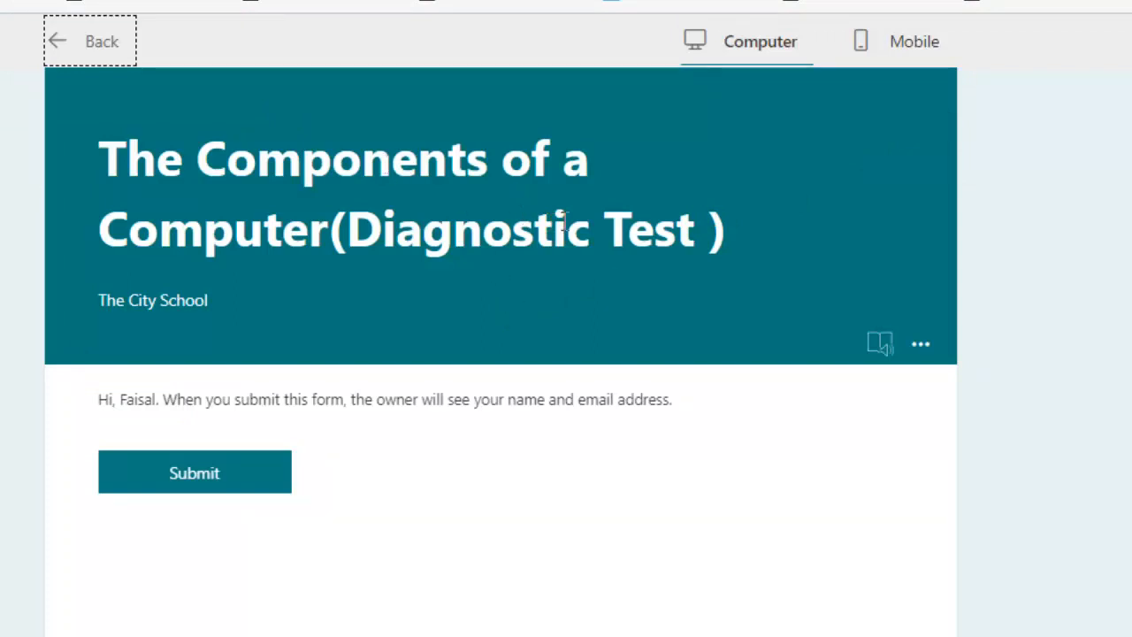
Return to the editor, touch up the title, and recheck it in preview
click(113, 42)
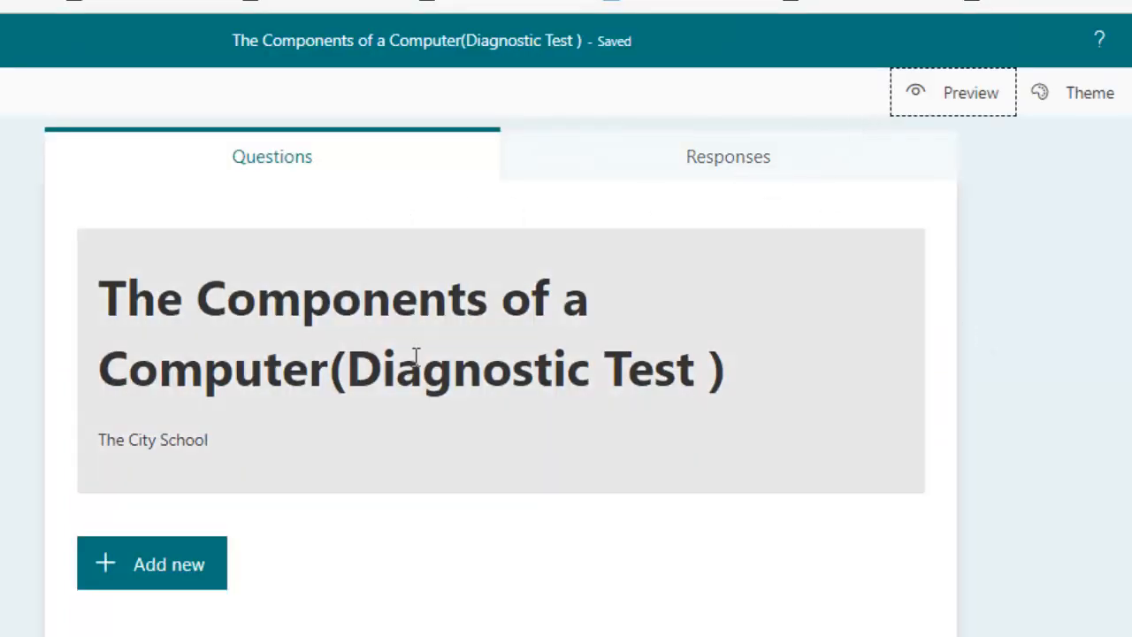
click(334, 373)
click(469, 274)
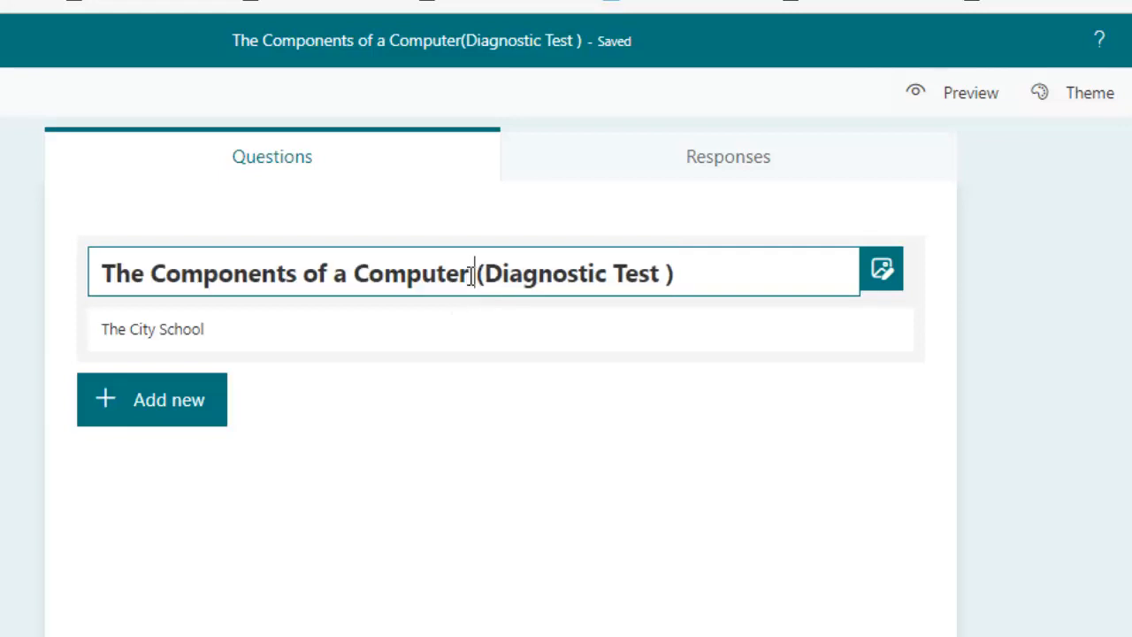
click(927, 108)
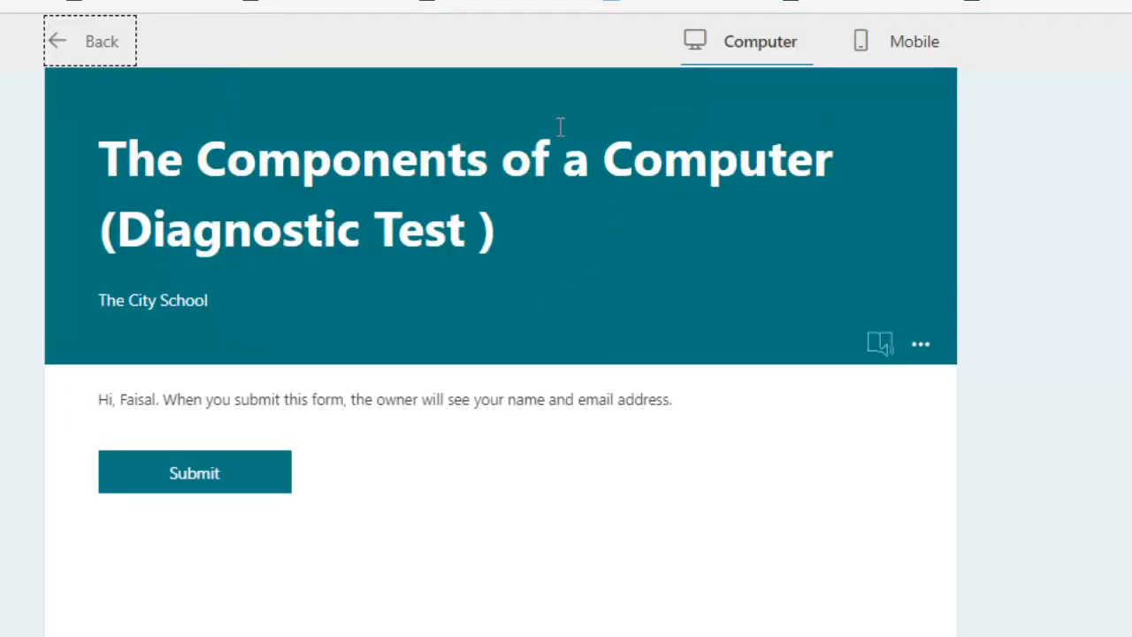
click(106, 41)
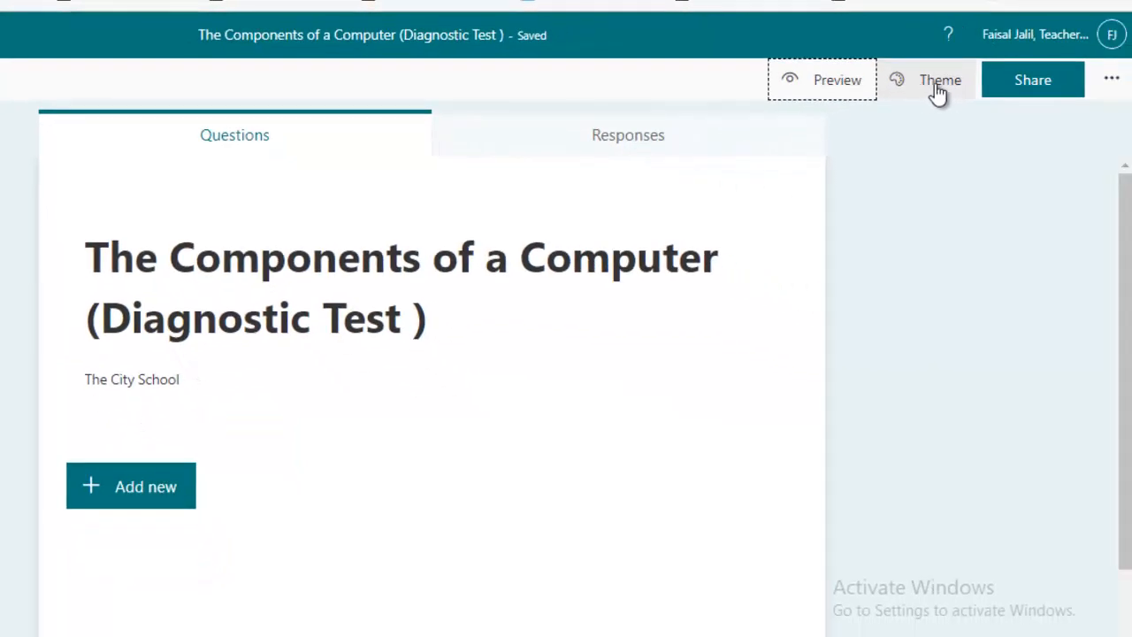
Apply the Pink theme, then preview the form and go back to editing
click(1041, 106)
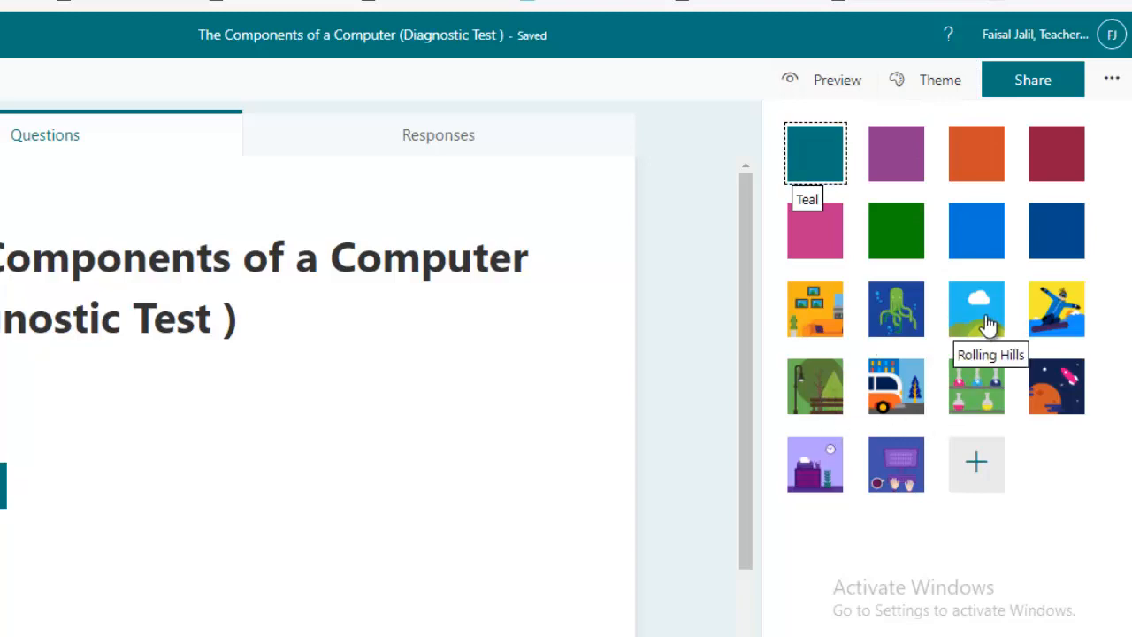
click(815, 232)
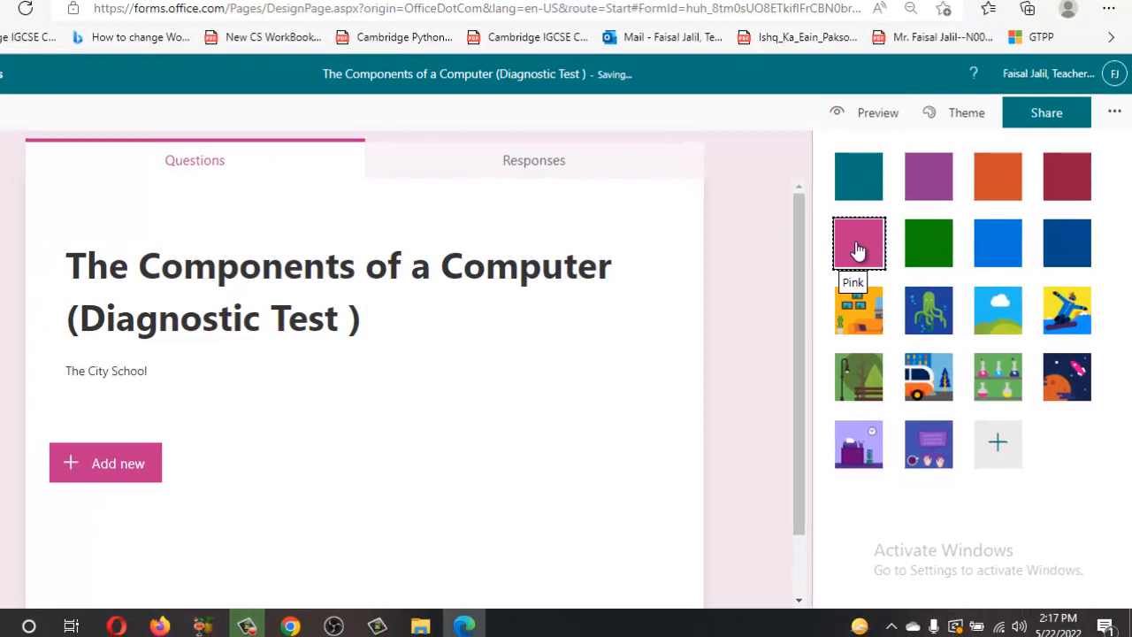
click(840, 120)
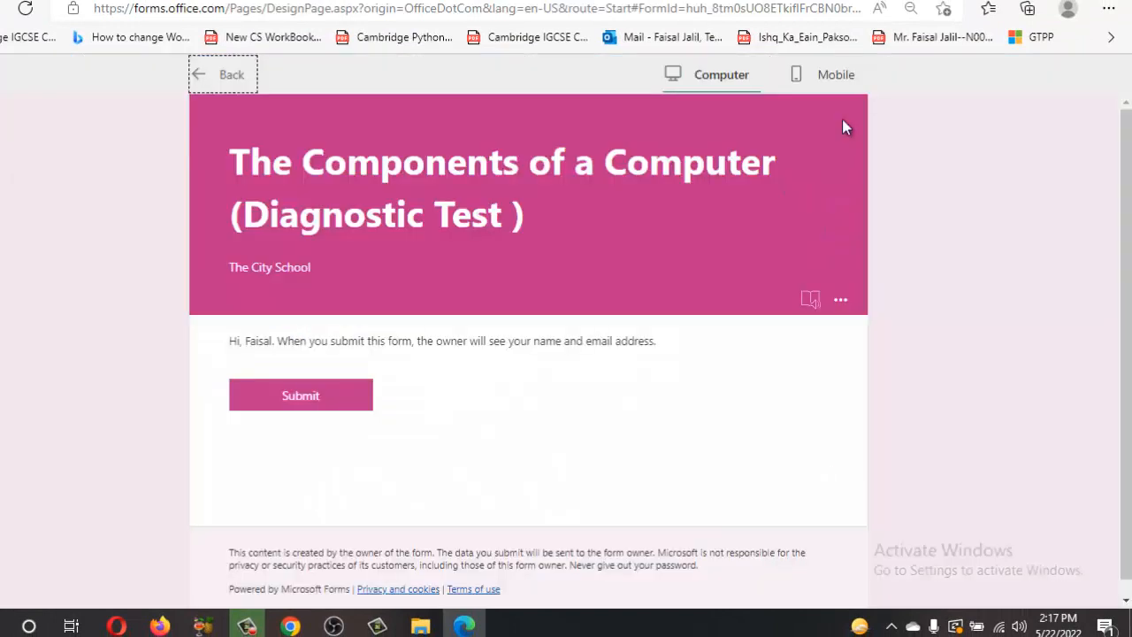
click(222, 77)
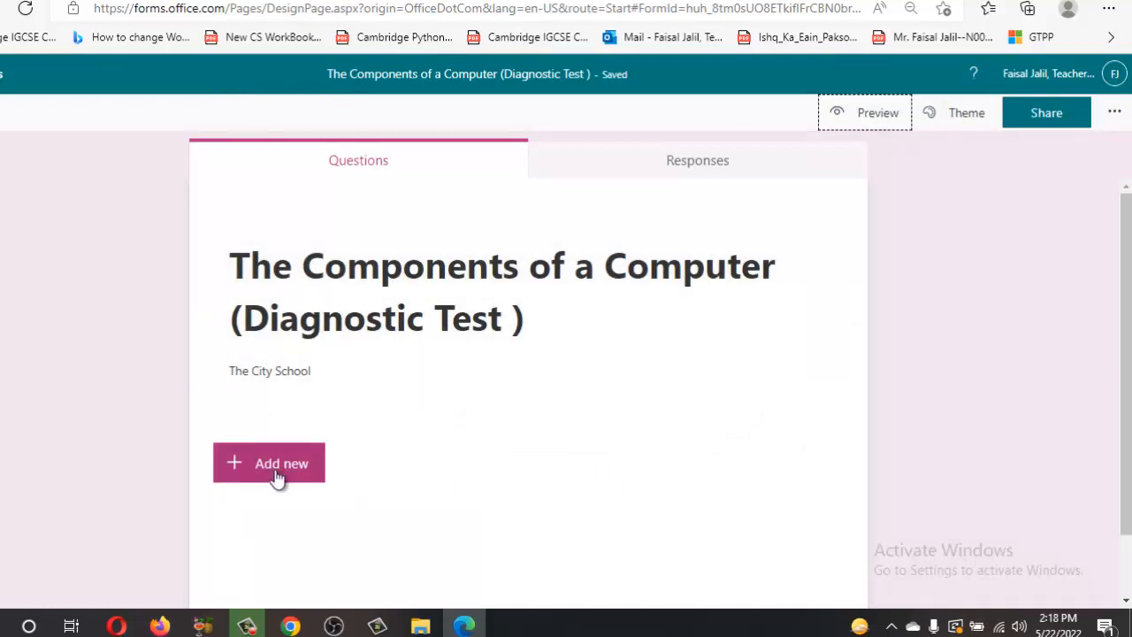
Insert a new section titled 'Student Full Name' and add a text question beneath it
click(276, 475)
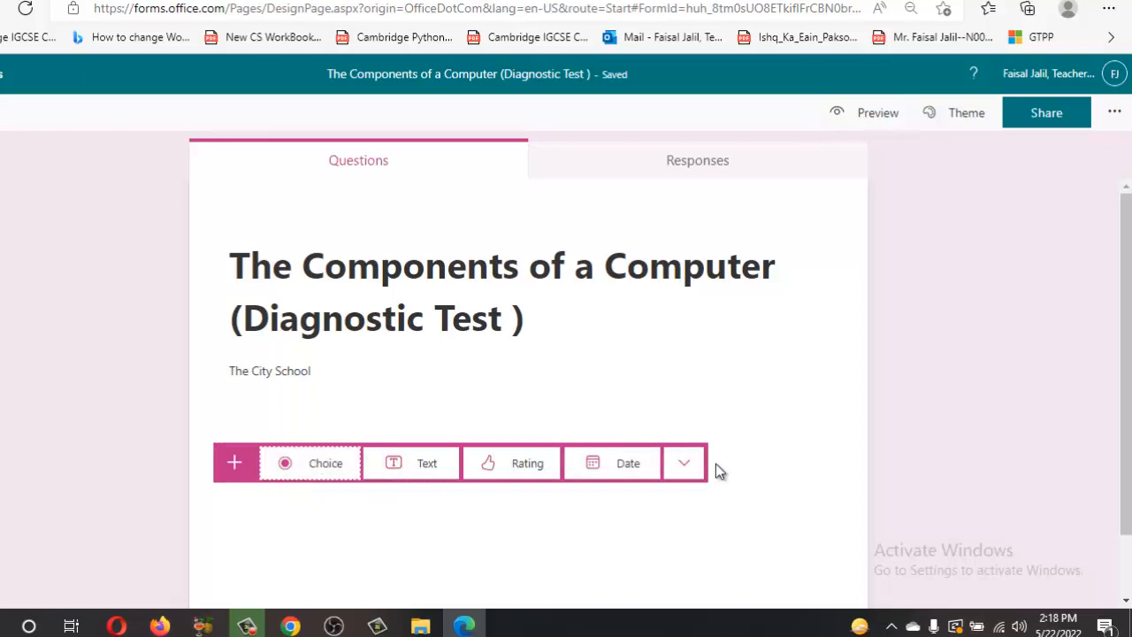
click(684, 468)
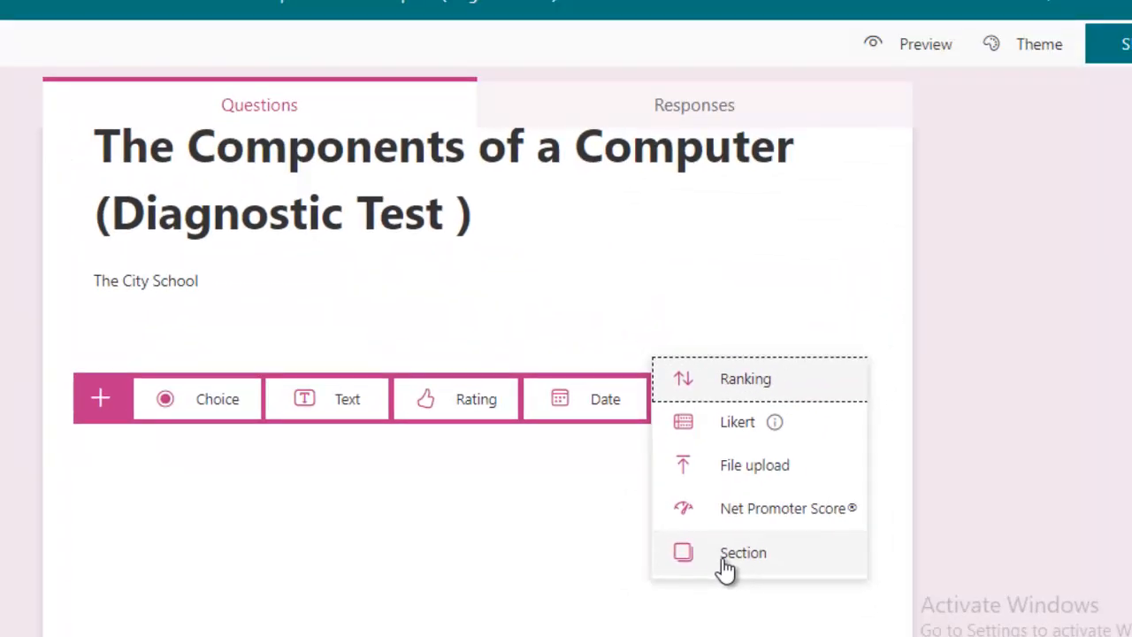
click(725, 555)
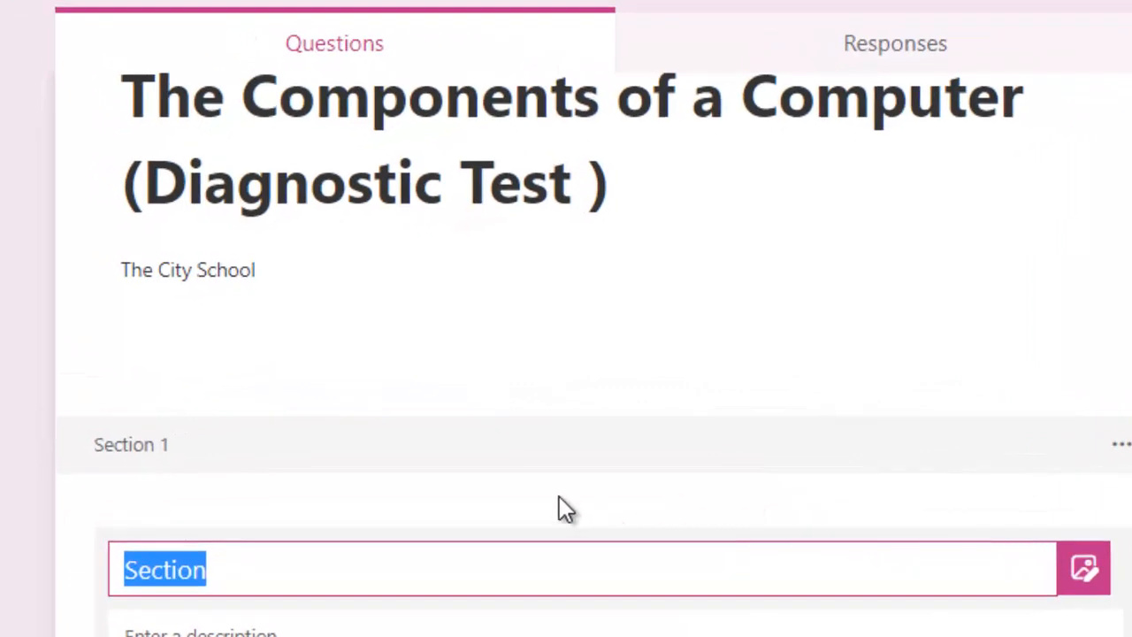
scroll(541, 489, down, 1)
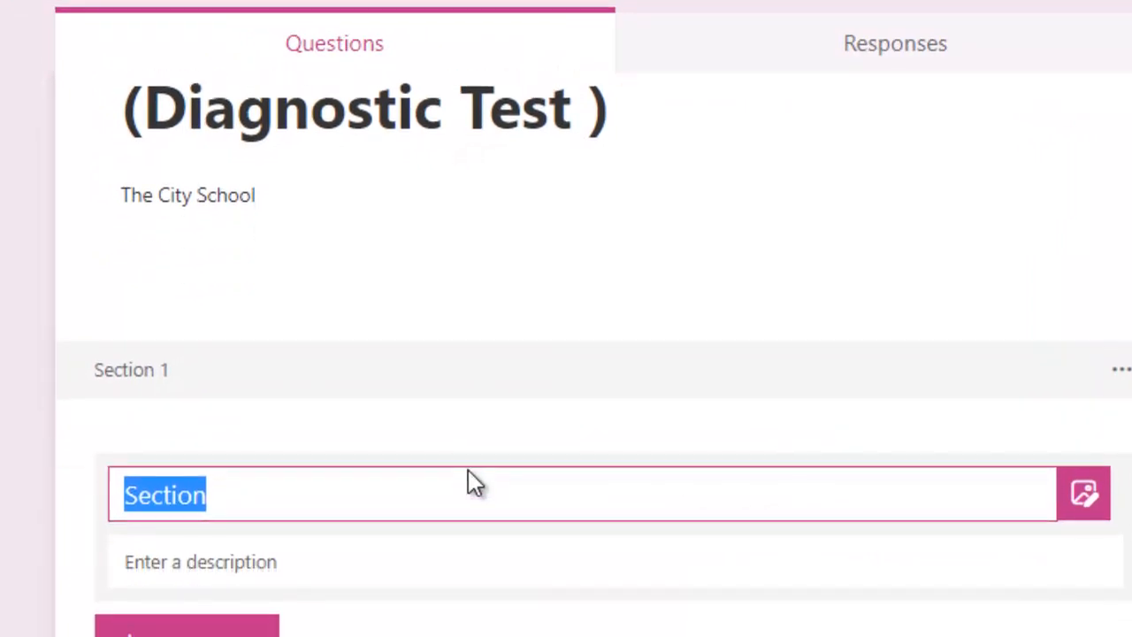
text(Nam)
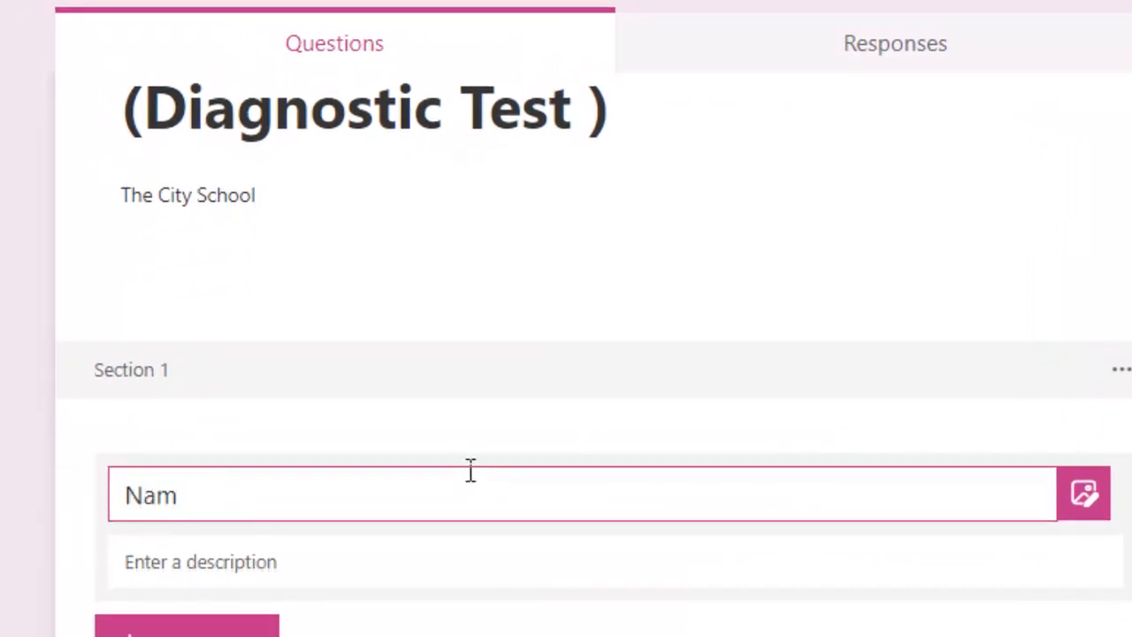
key(BackSpace)
text(S)
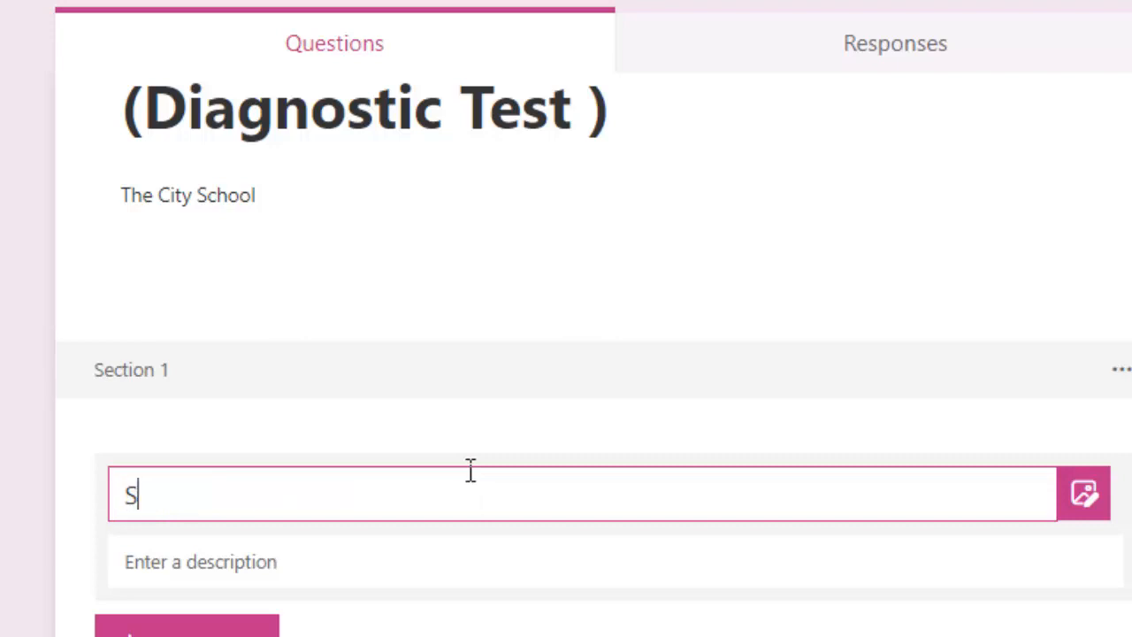
text(tudent Full )
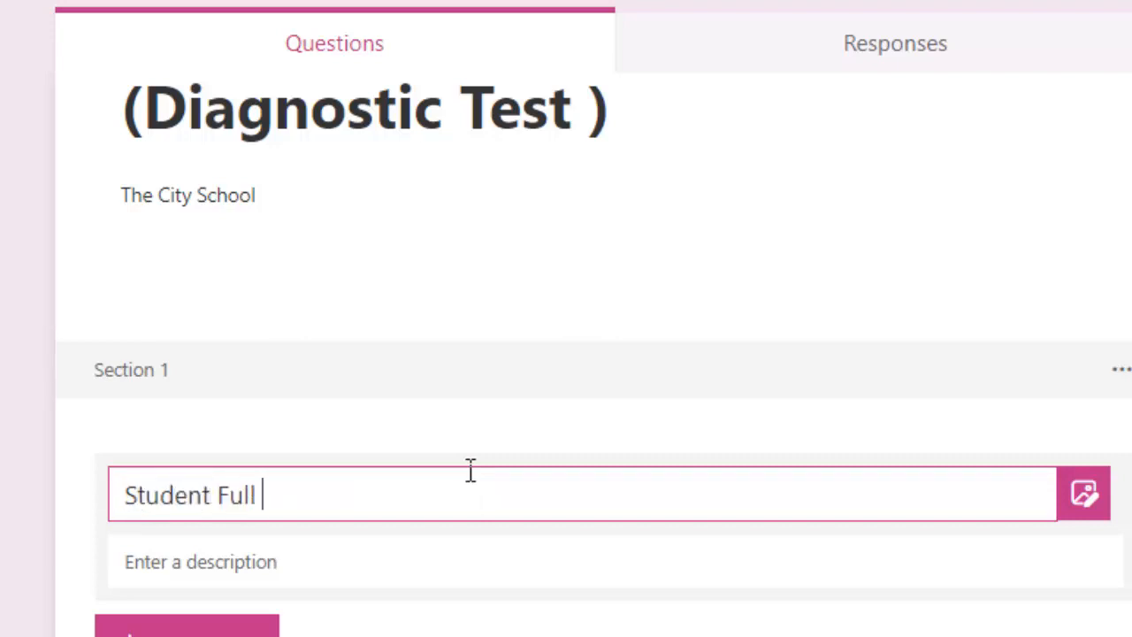
text(Name)
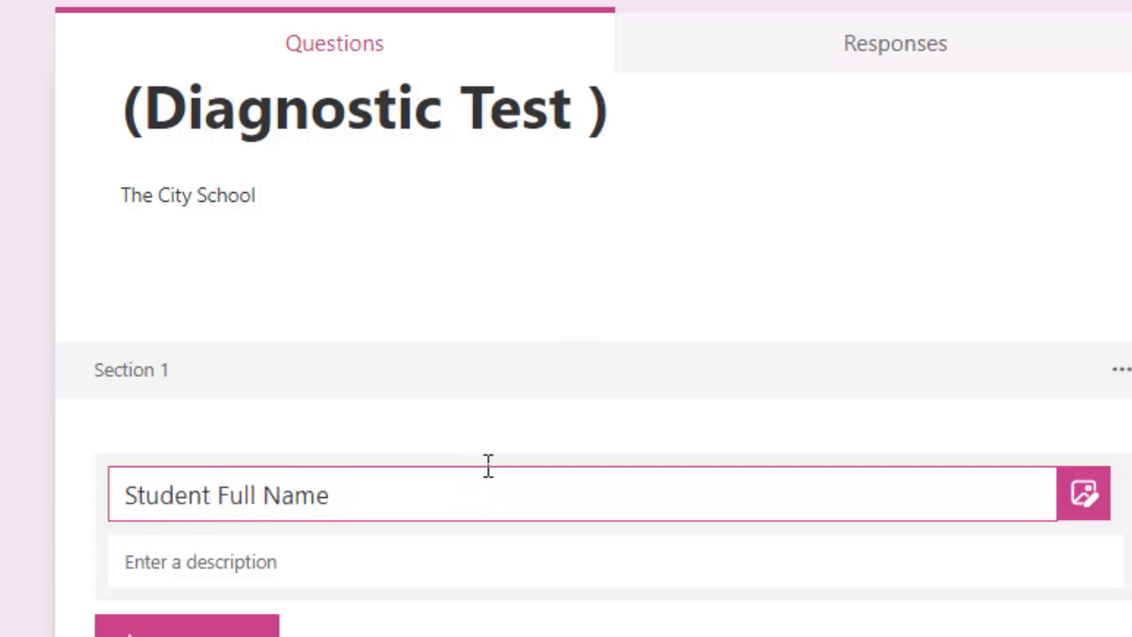
click(359, 566)
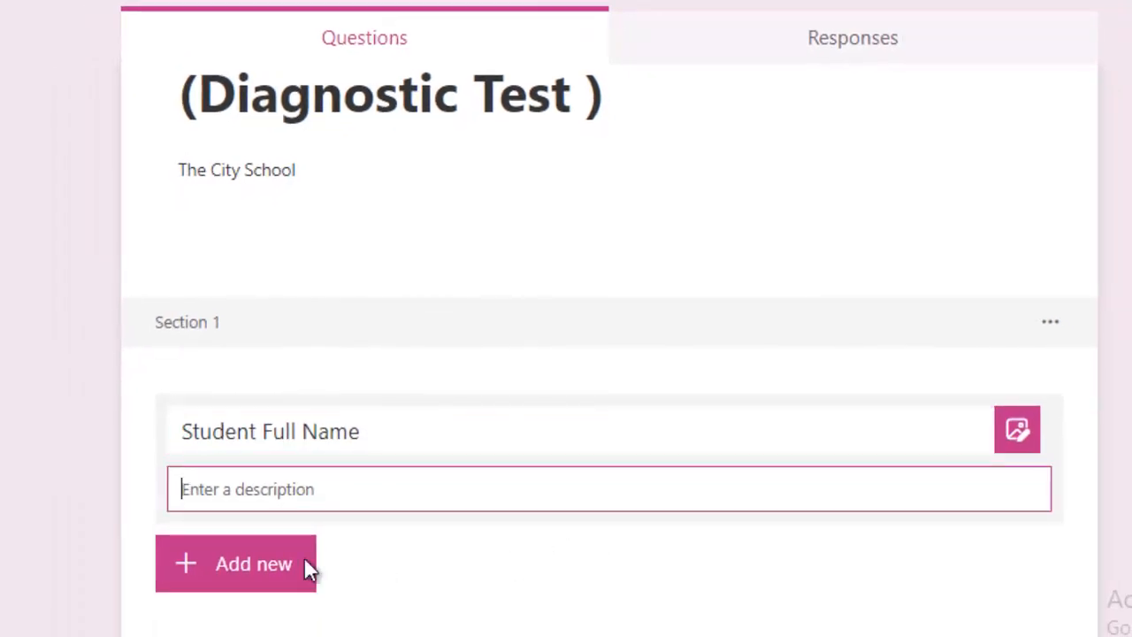
click(235, 566)
click(455, 579)
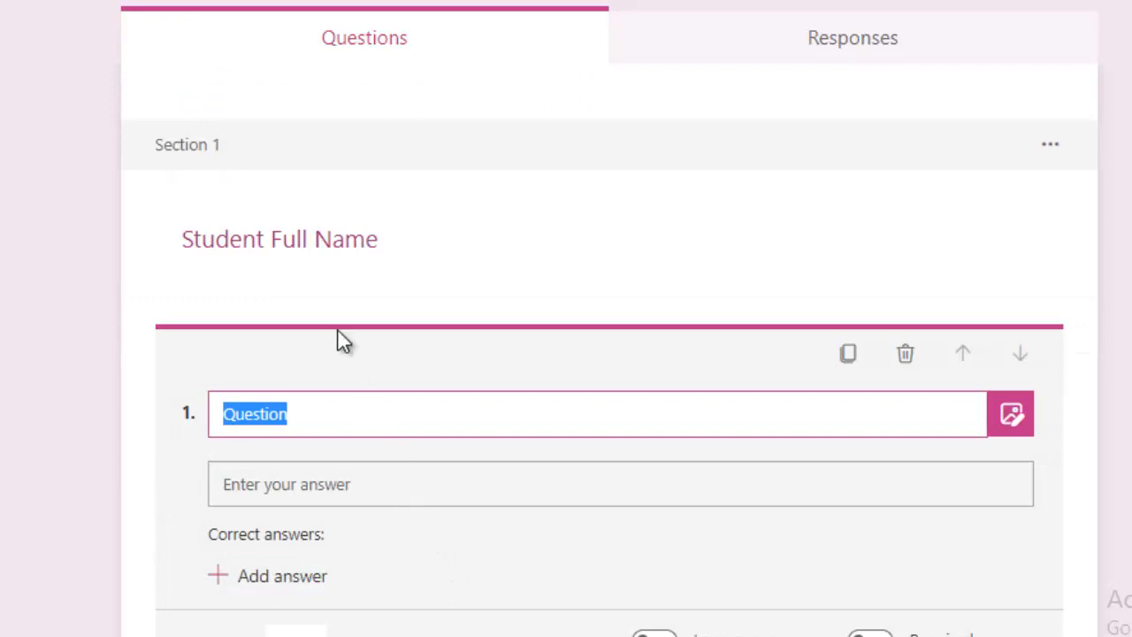
Retitle the section 'Kindly Fill this Section Carefully !', checking it in preview
click(370, 252)
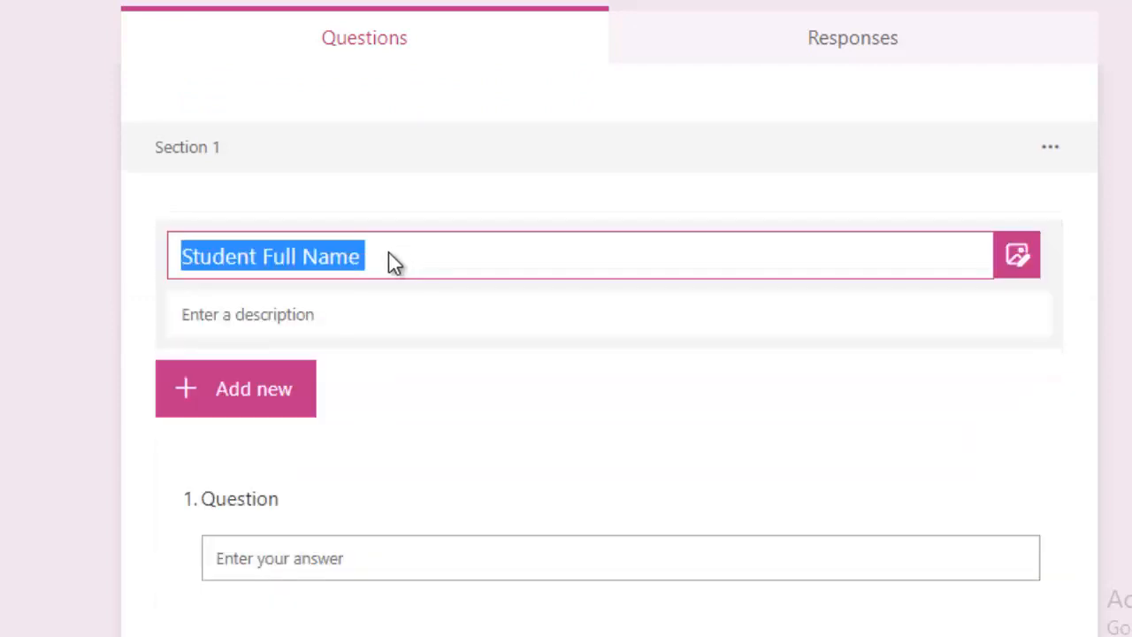
text(K)
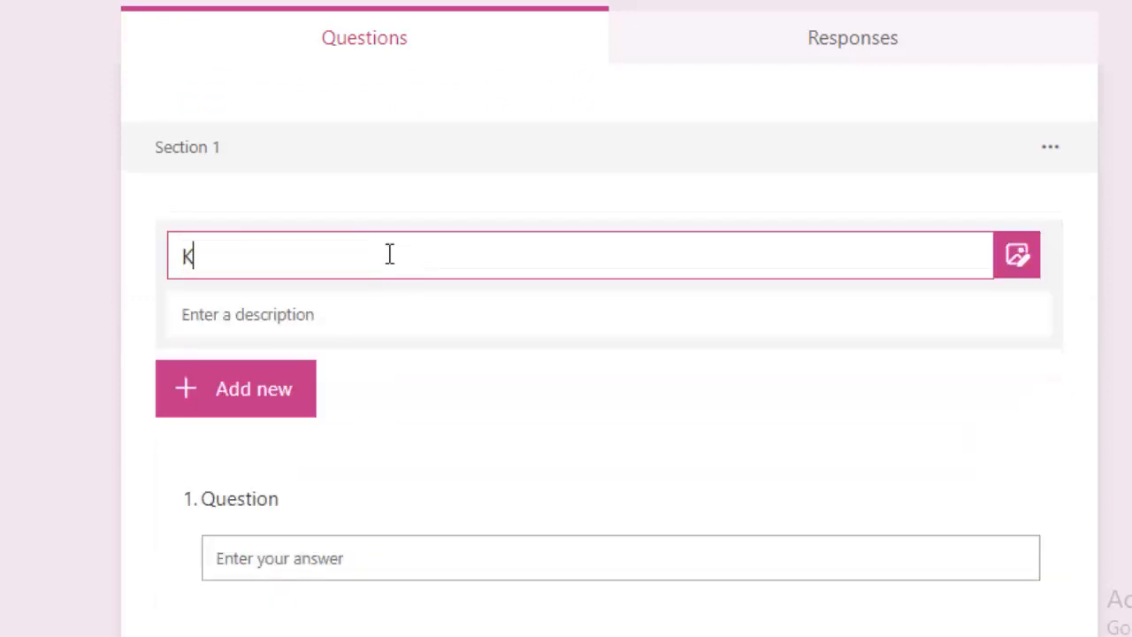
text(indly Fill)
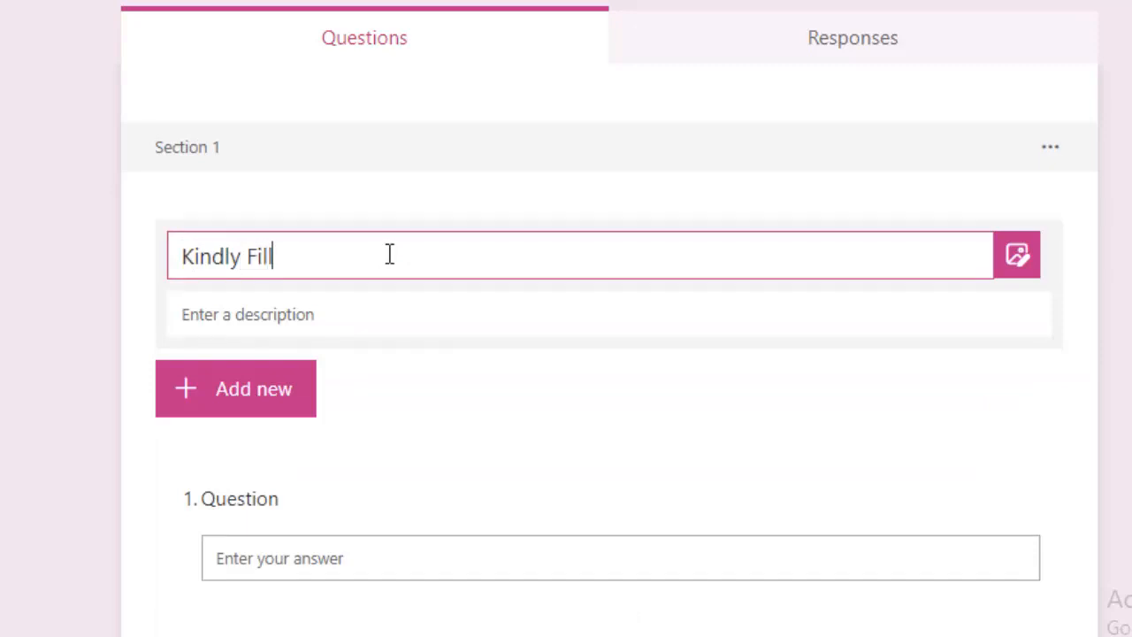
text( this Caref)
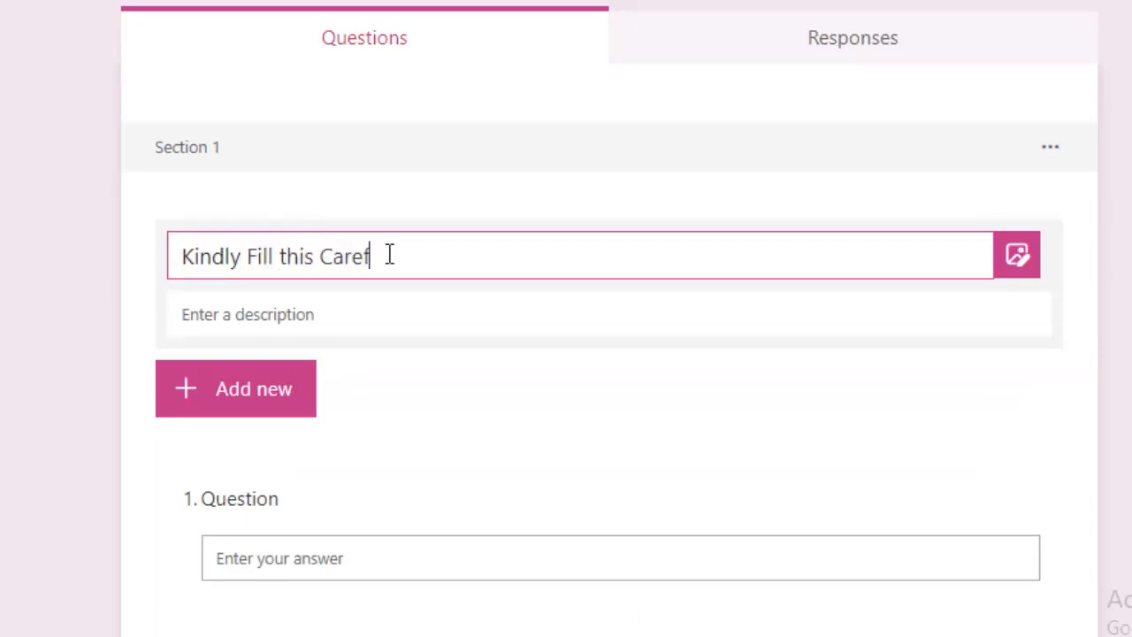
text(ully )
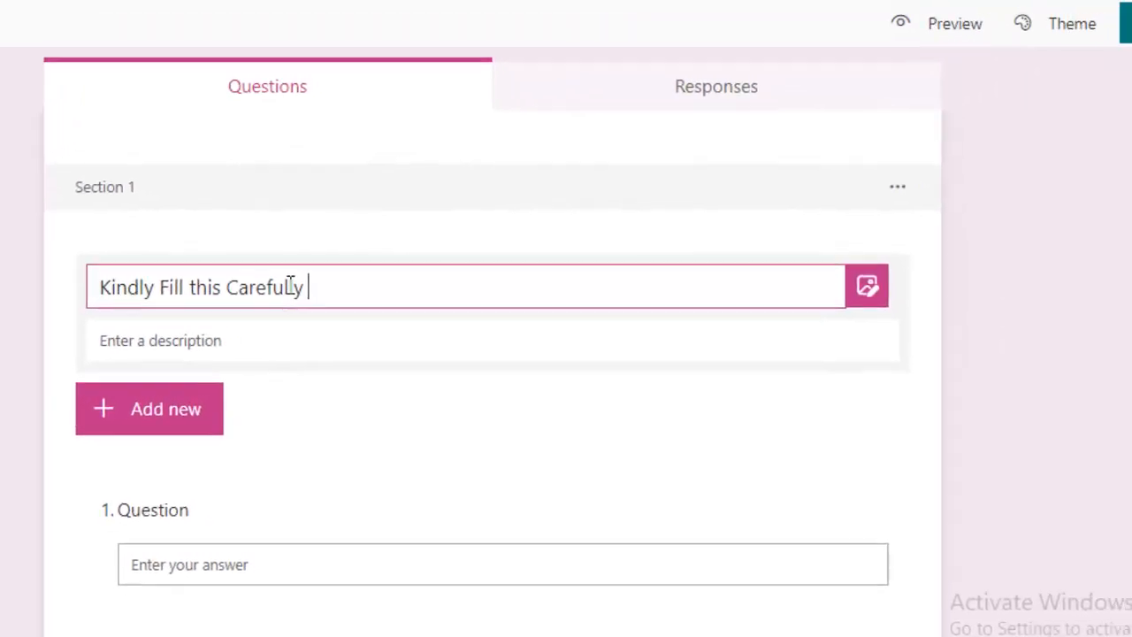
text(!)
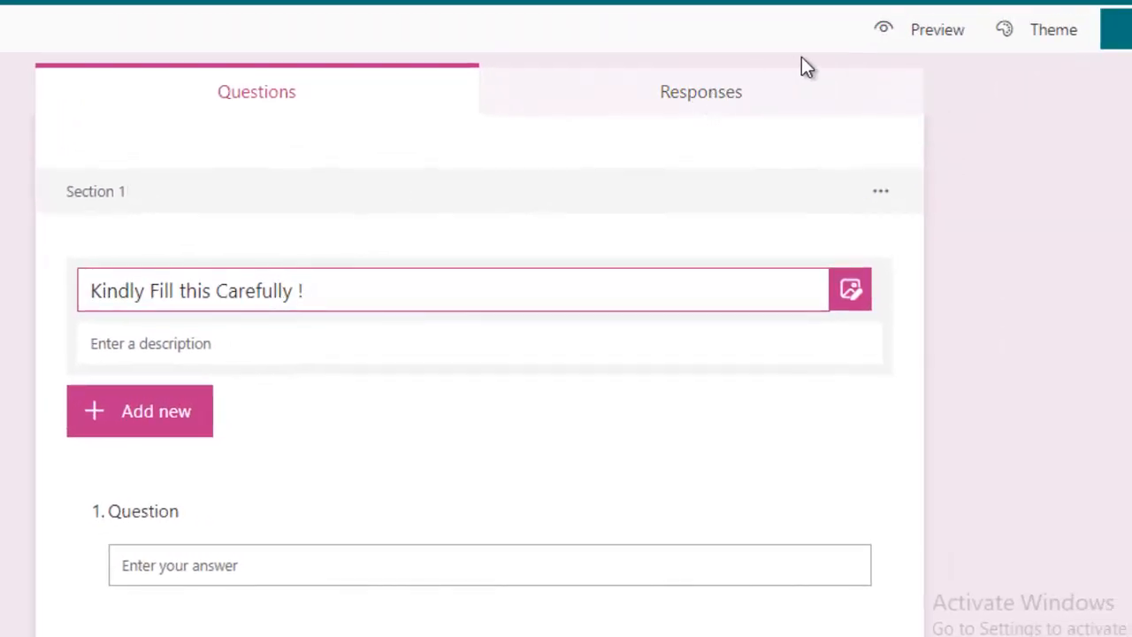
click(893, 32)
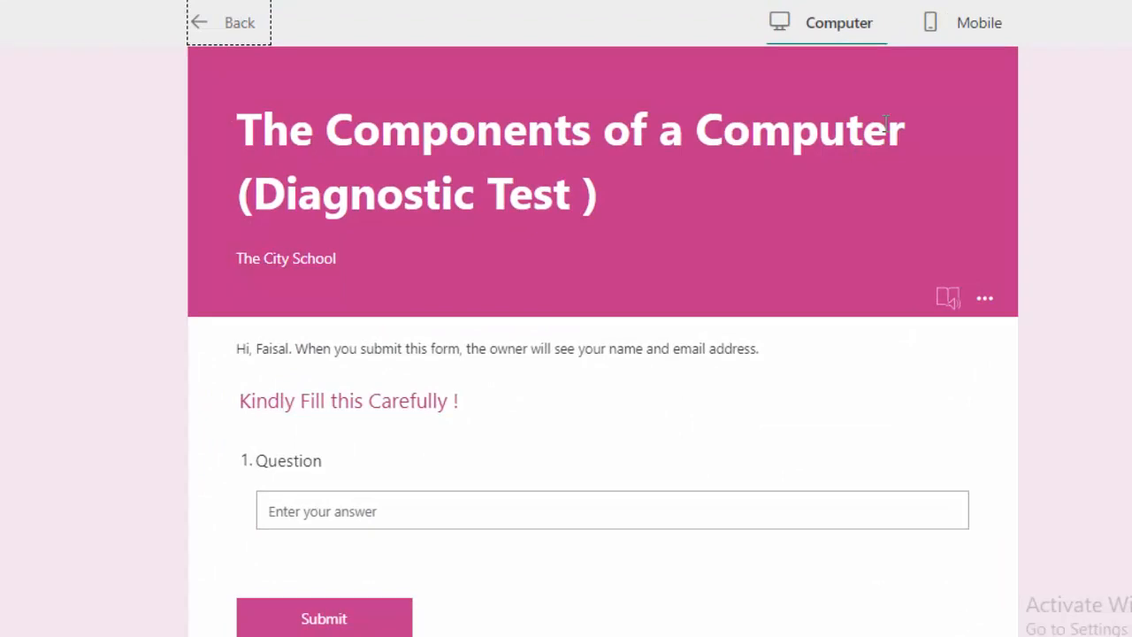
click(228, 25)
scroll(357, 540, down, 2)
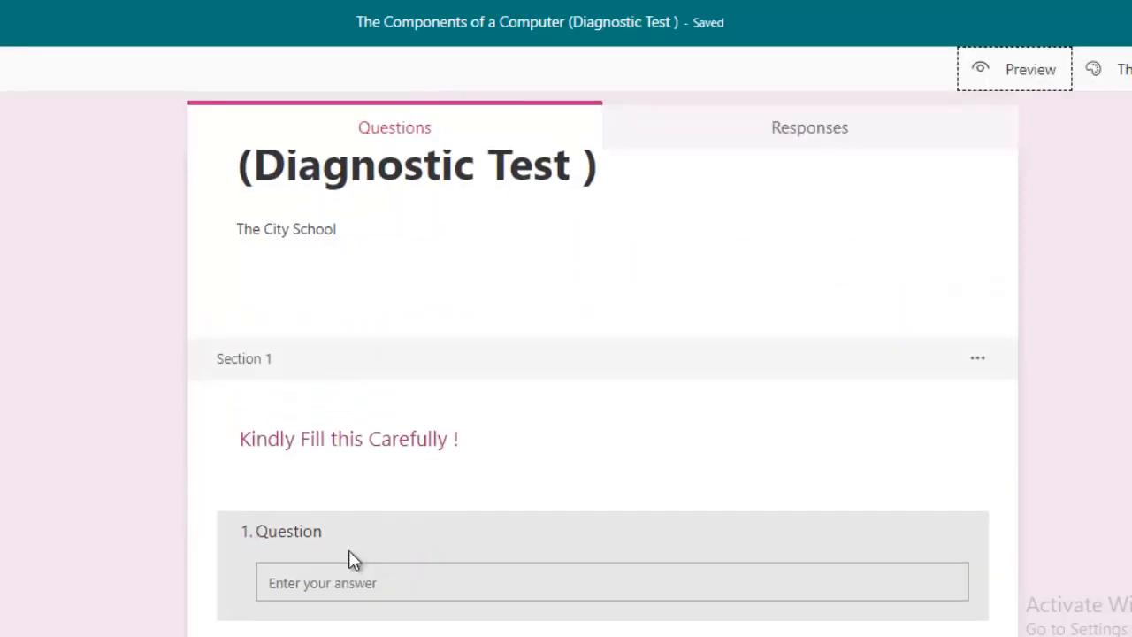
click(354, 438)
click(328, 451)
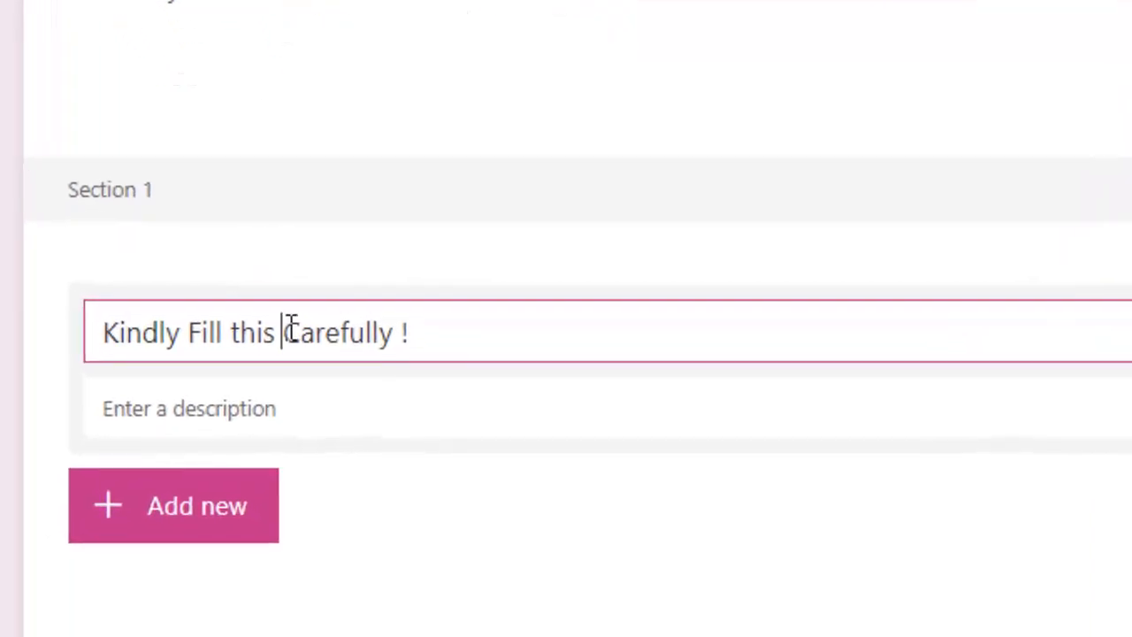
text(Section)
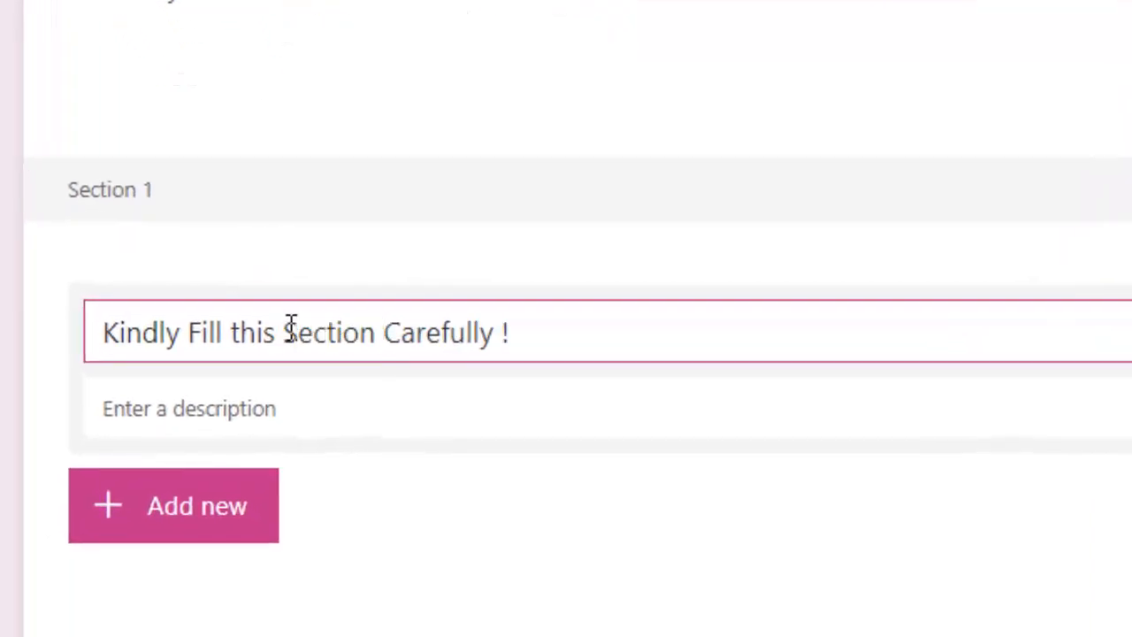
Add a required text question titled 'Student Name'
click(219, 419)
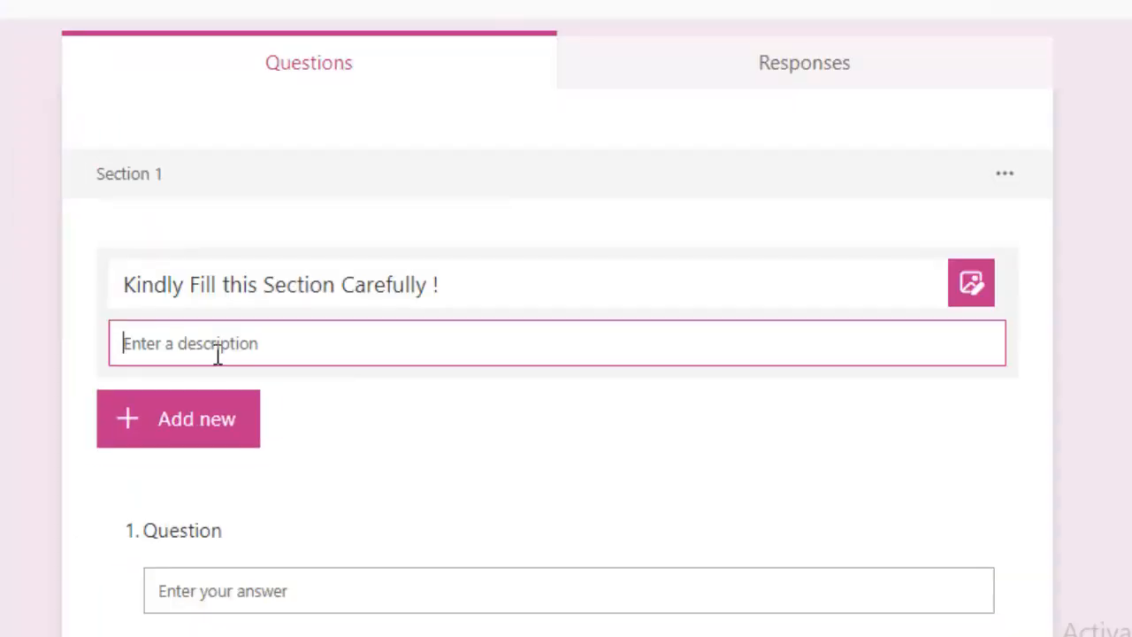
click(203, 435)
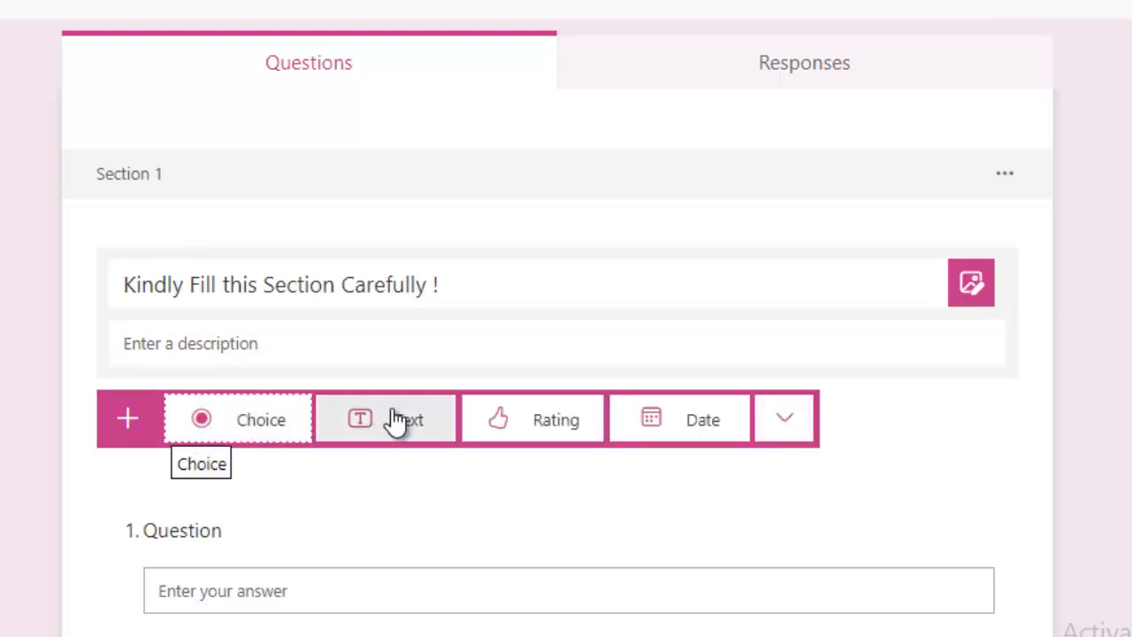
click(400, 421)
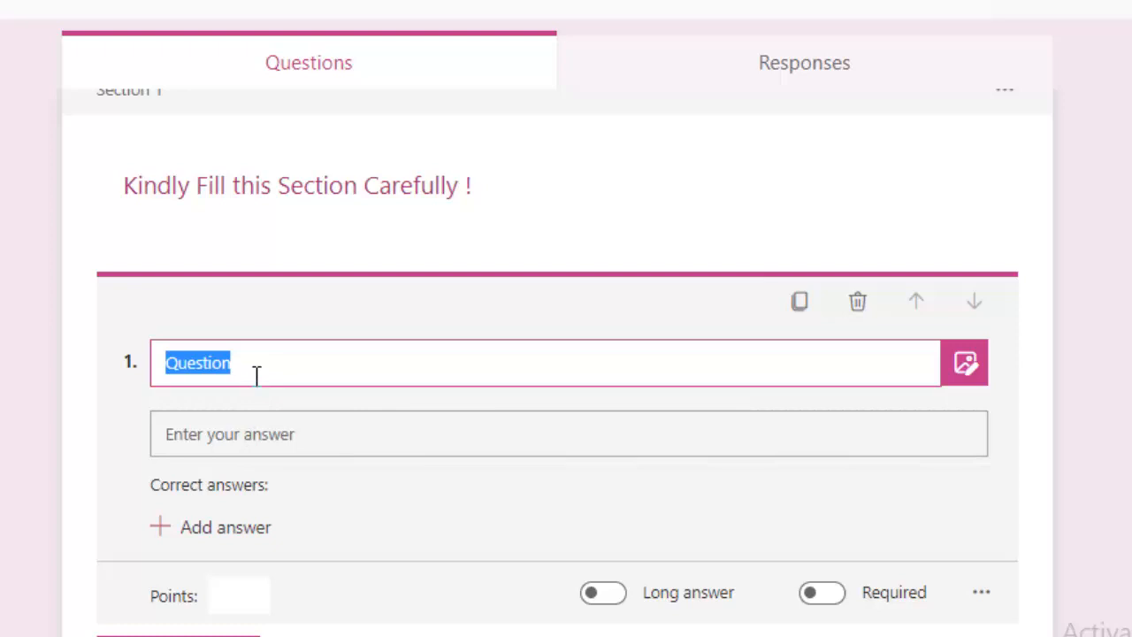
text(Studen)
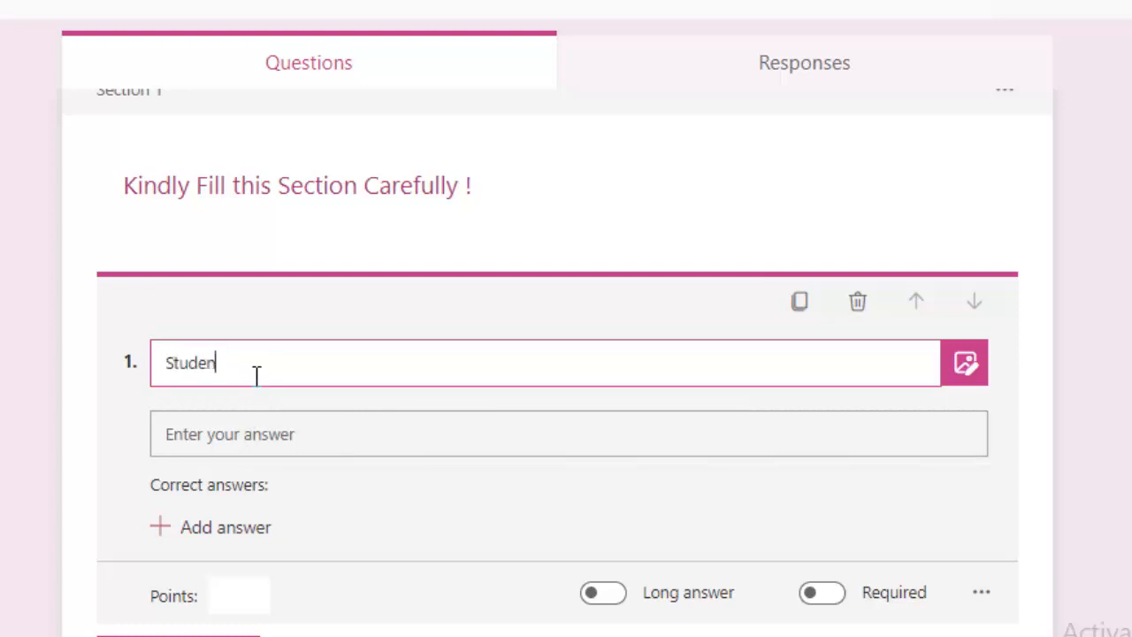
text(t Name)
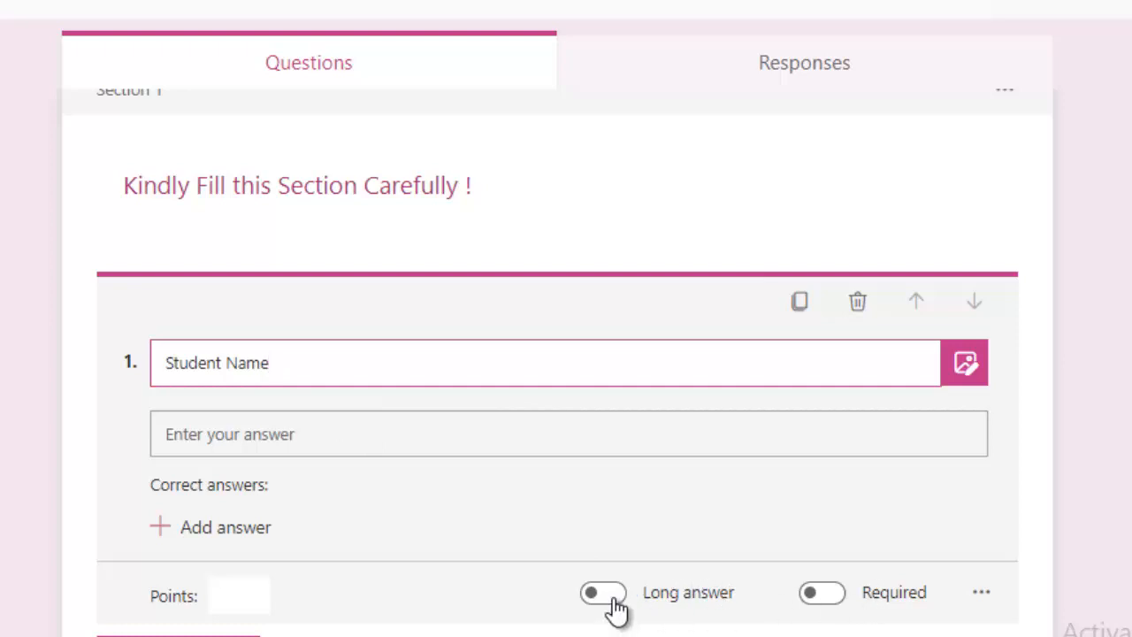
click(844, 601)
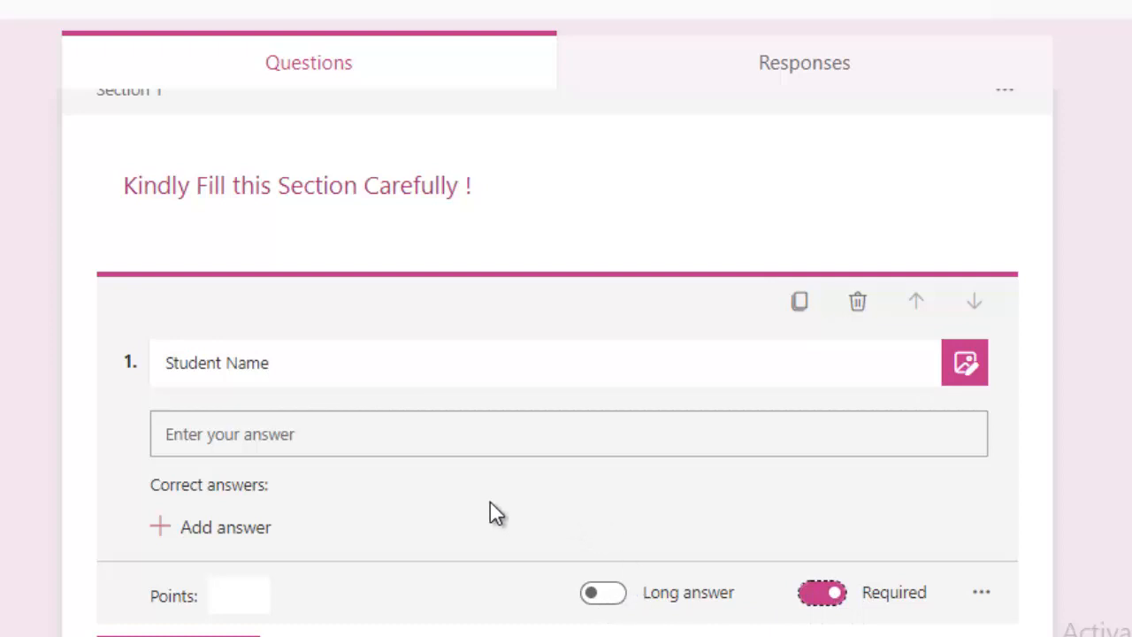
scroll(326, 501, down, 1)
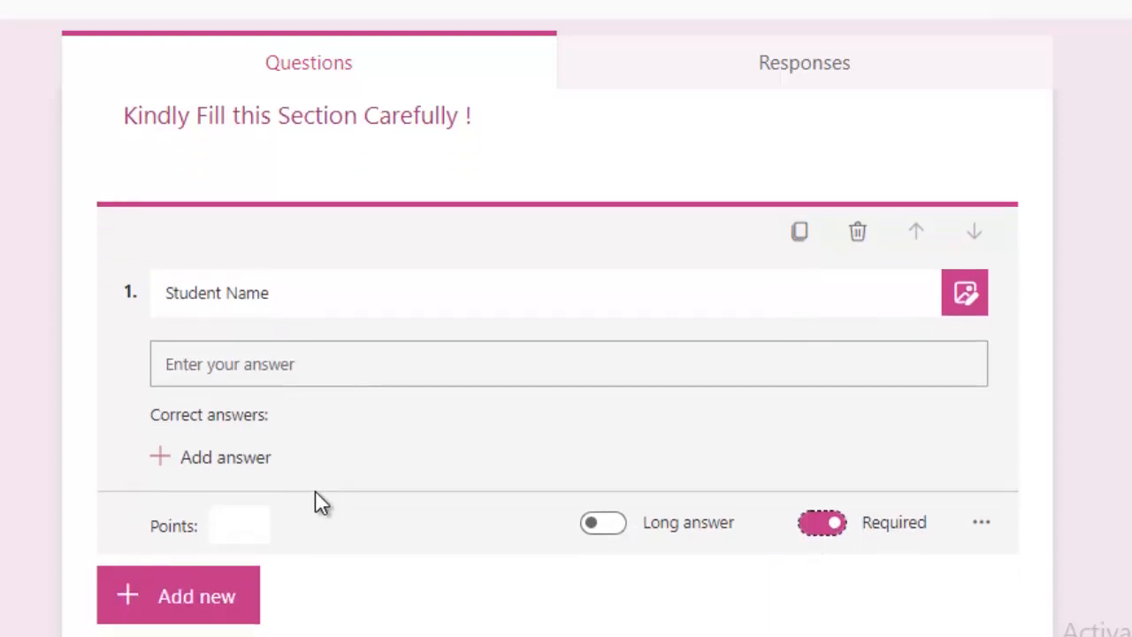
Add a text question titled 'Roll No / ERP No'
click(217, 598)
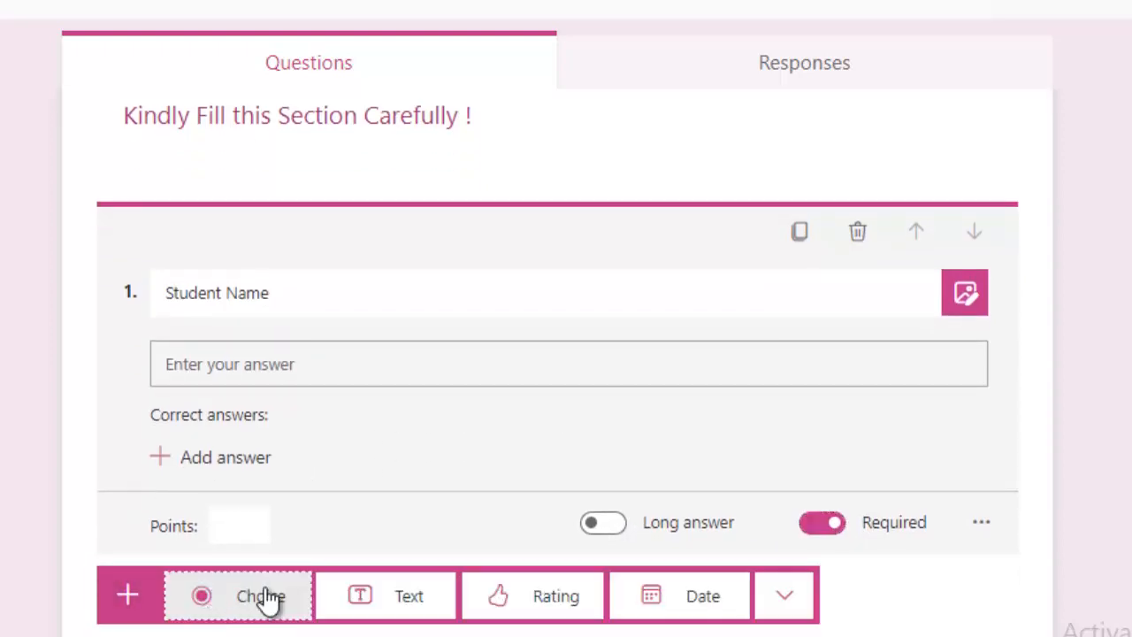
click(401, 599)
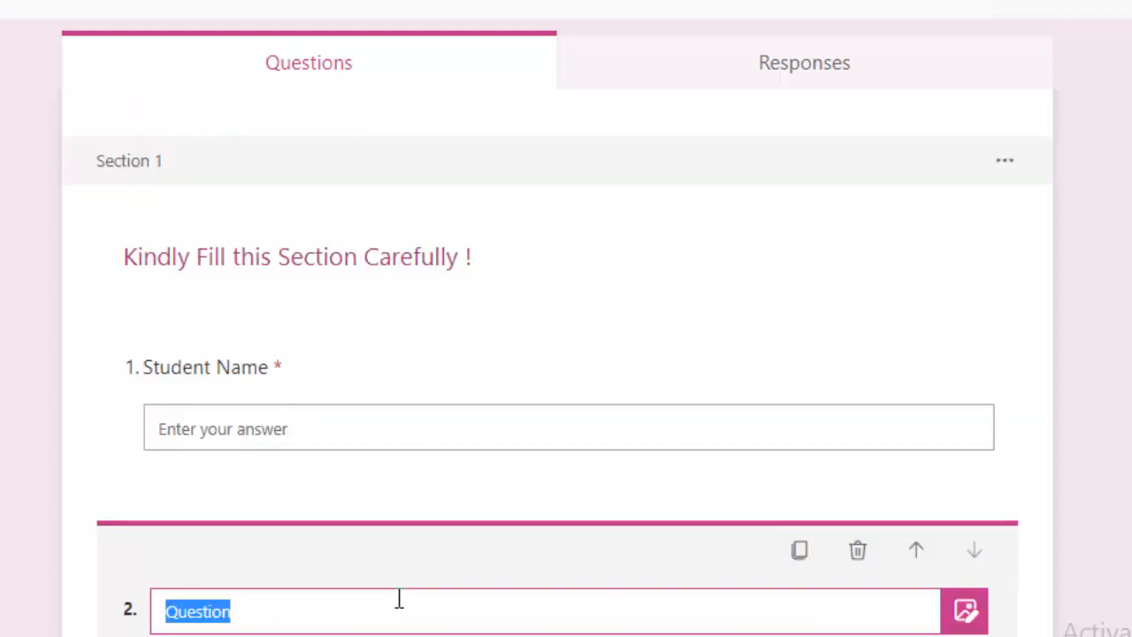
text(Roll No)
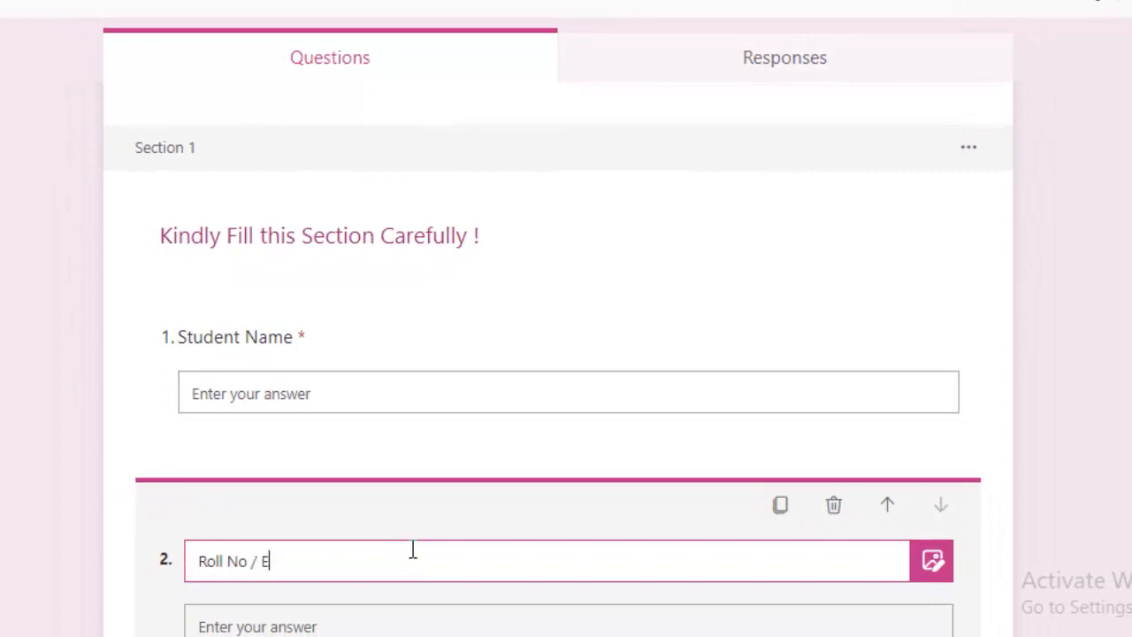
text( / ERP No)
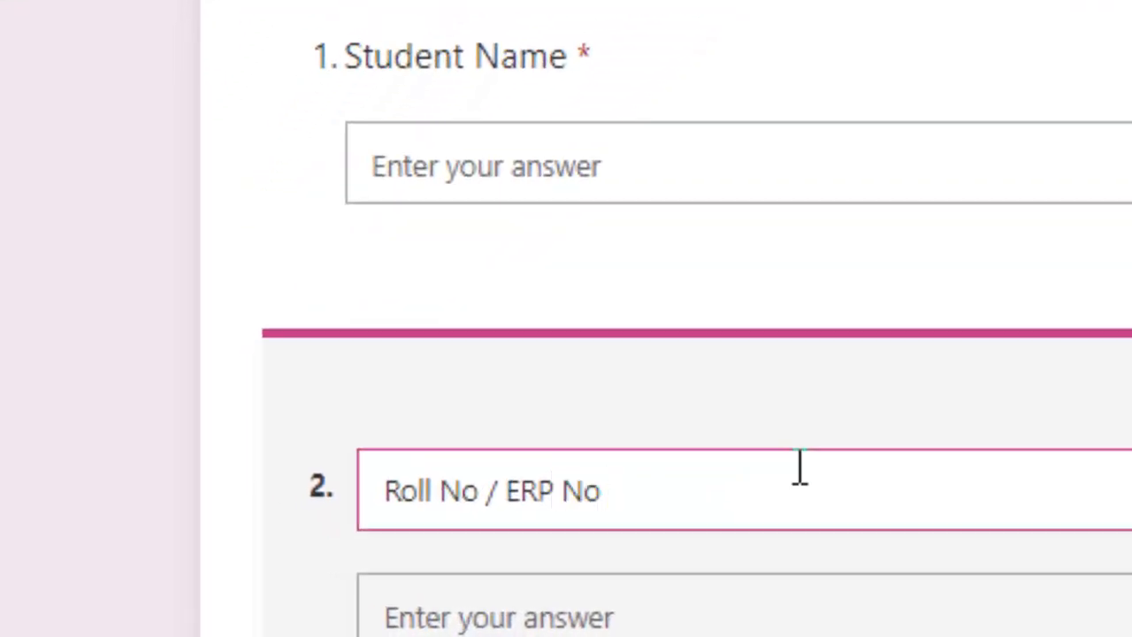
scroll(702, 430, down, 5)
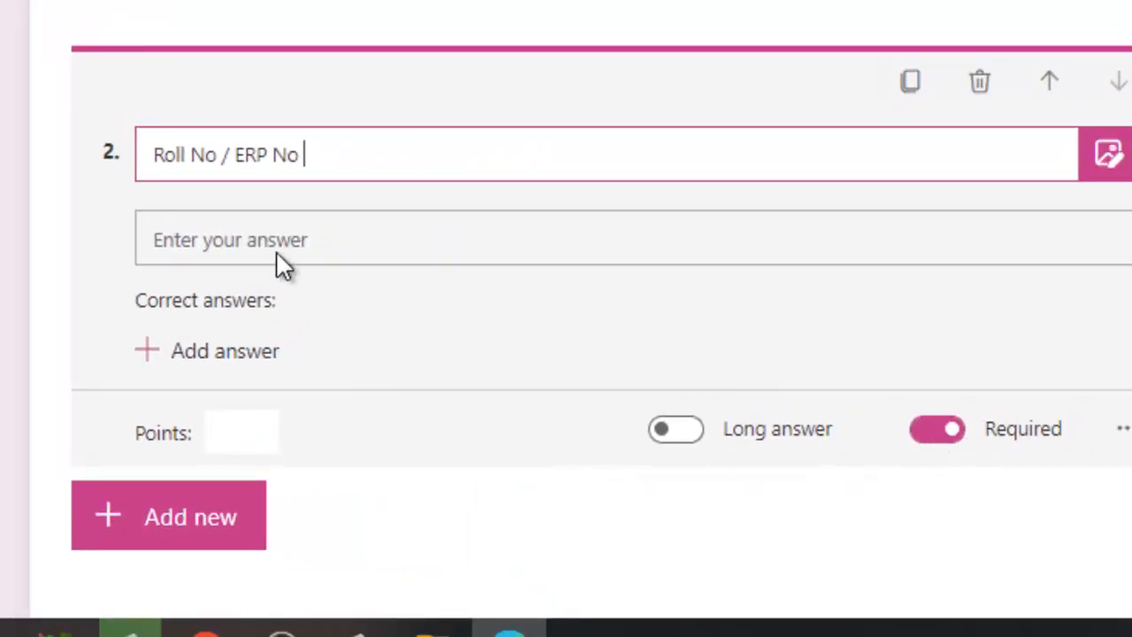
Add text questions 3 'Class' and 4 'Section', clearing a stray correct answer
click(172, 530)
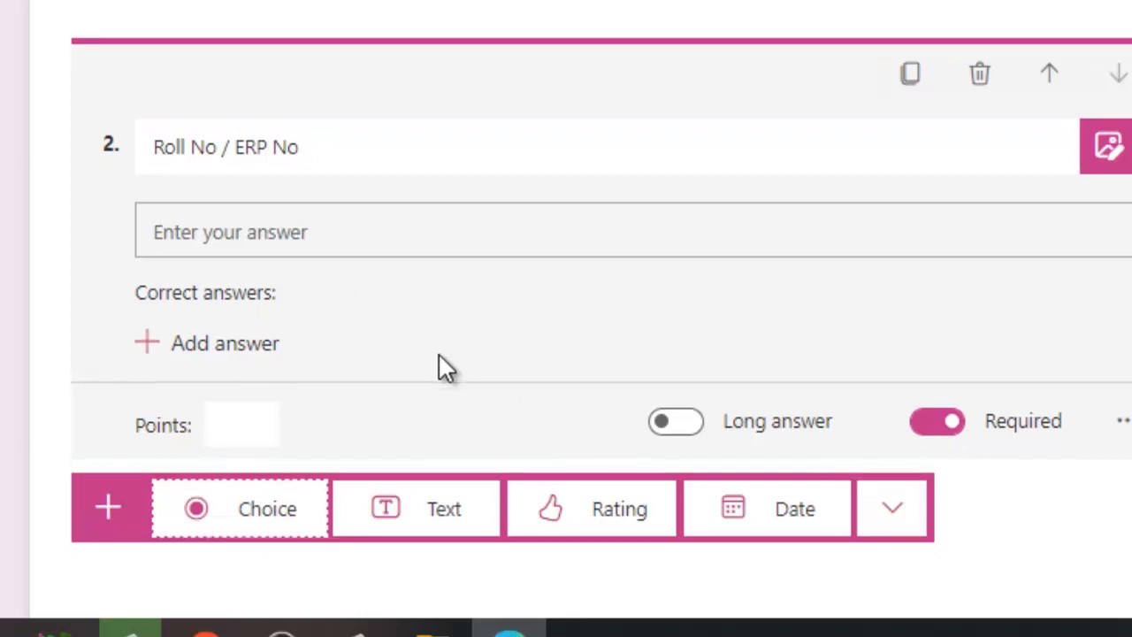
click(416, 472)
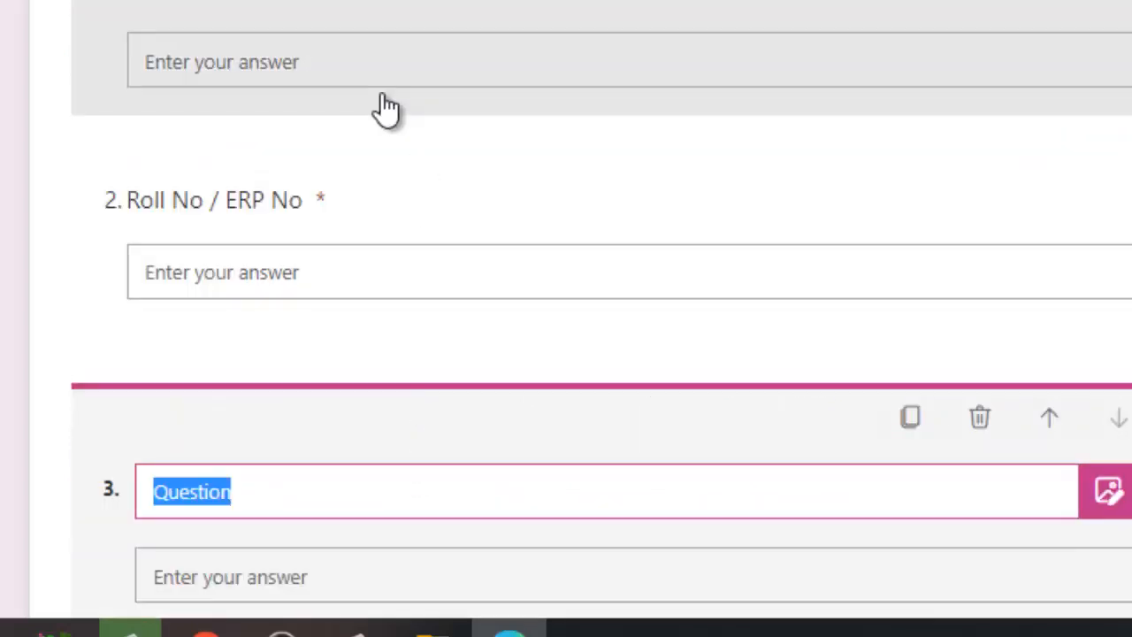
text(Class)
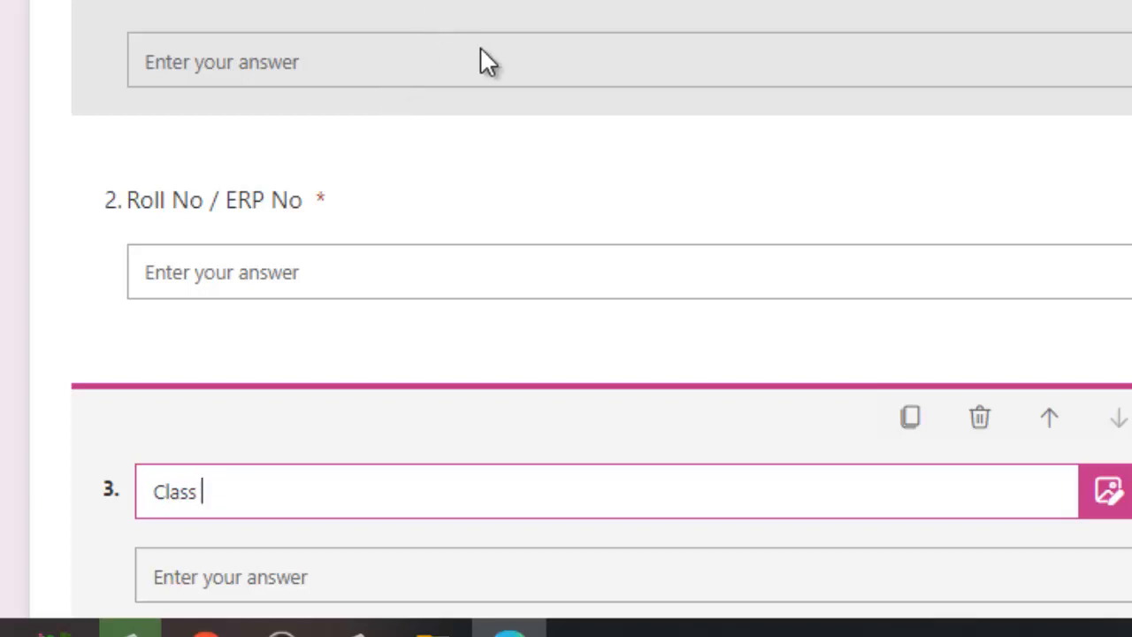
scroll(556, 159, down, 4)
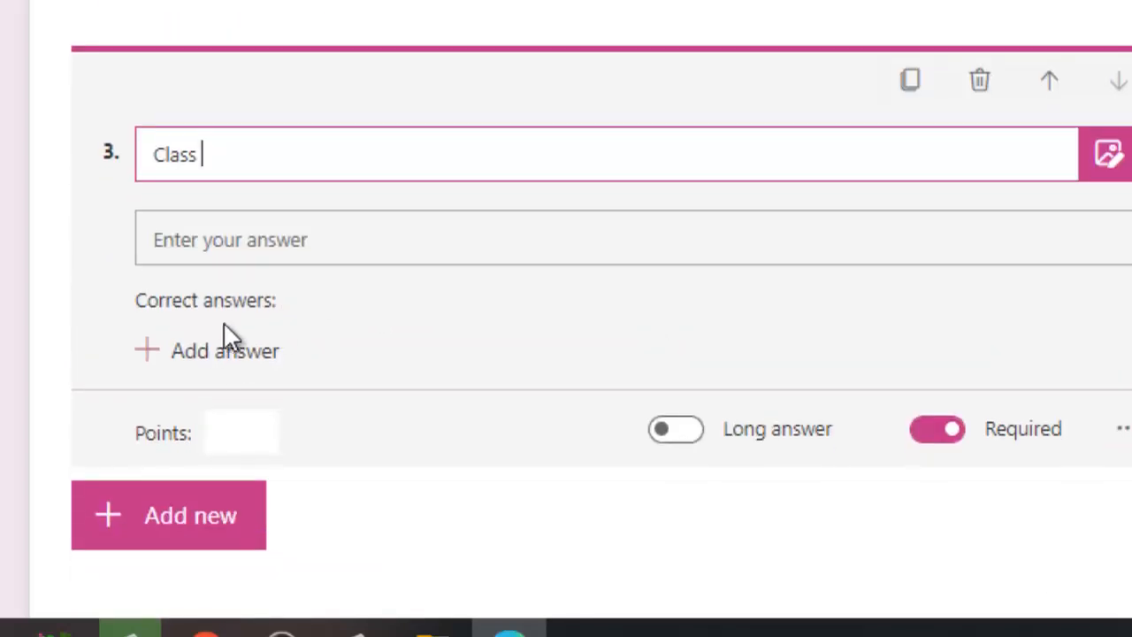
click(223, 349)
text(Seed)
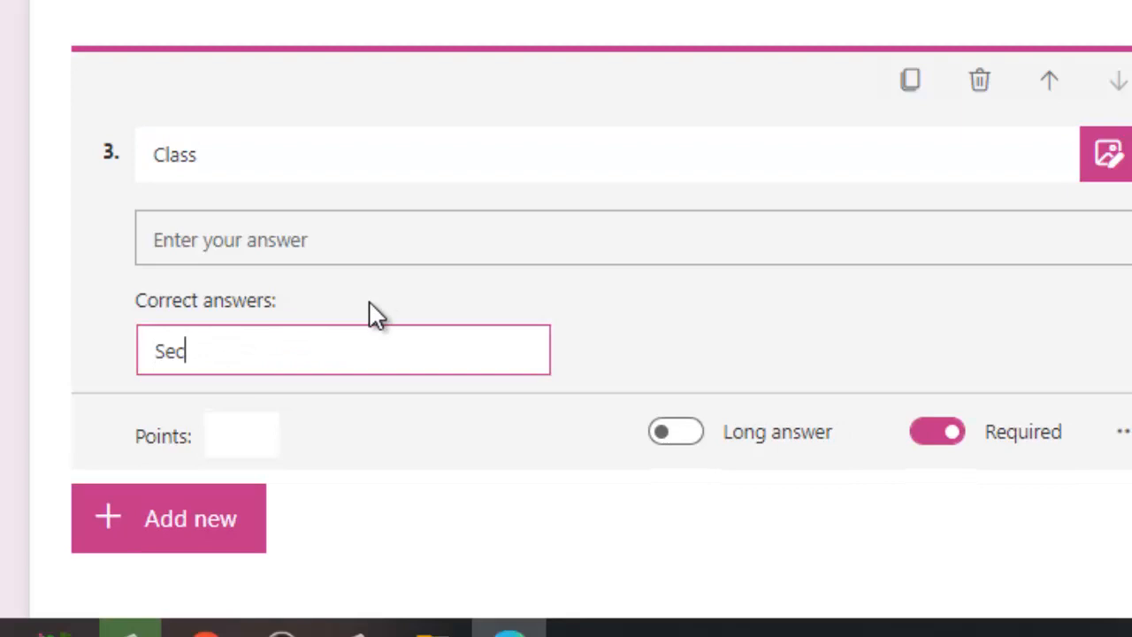
key(BackSpace)
key(BackSpace)
key(BackSpace)
key(BackSpace)
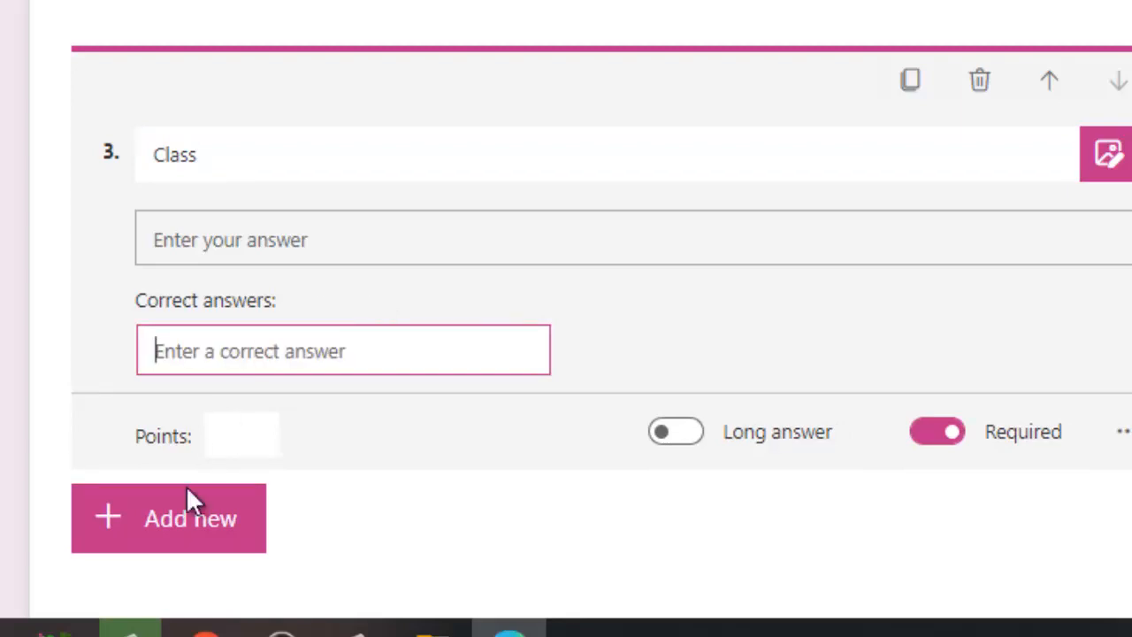
click(181, 531)
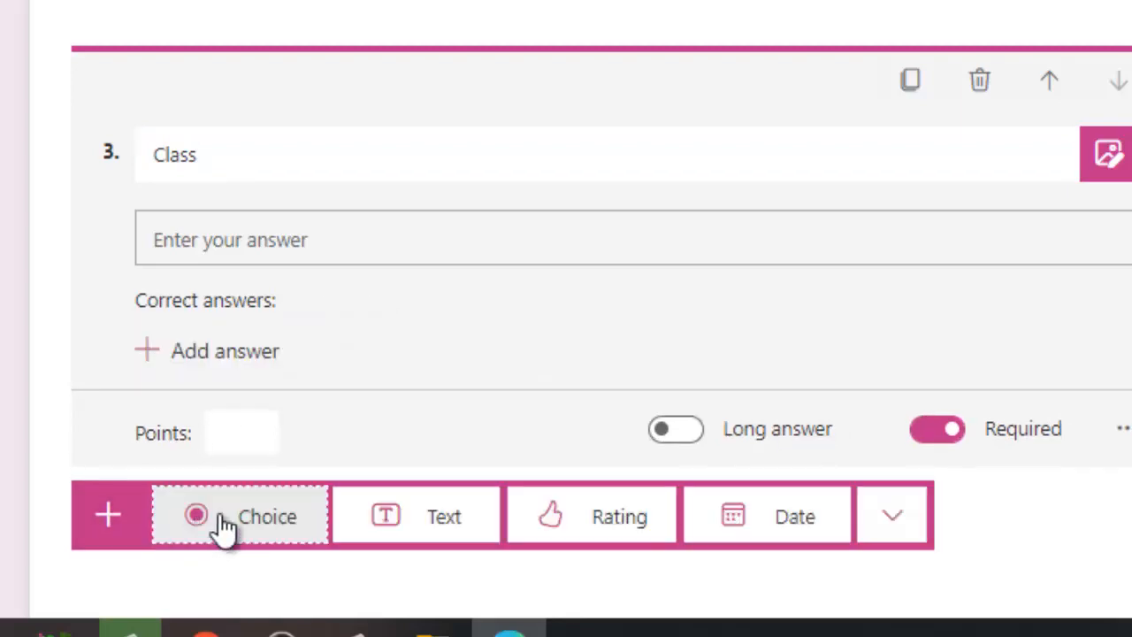
click(454, 515)
text(Se)
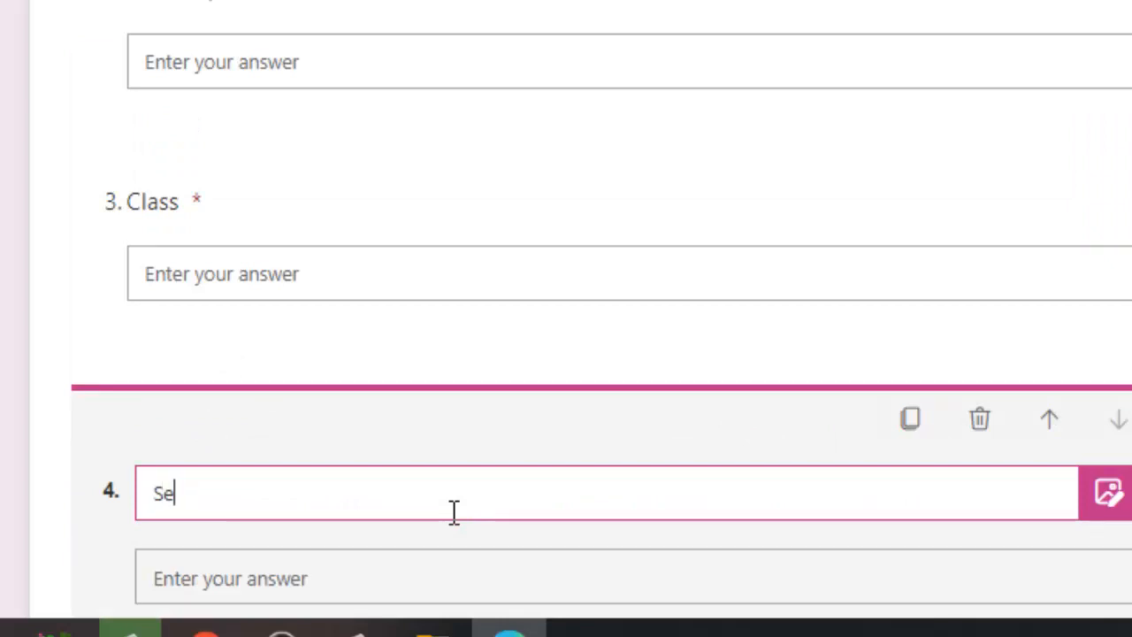
text(ction)
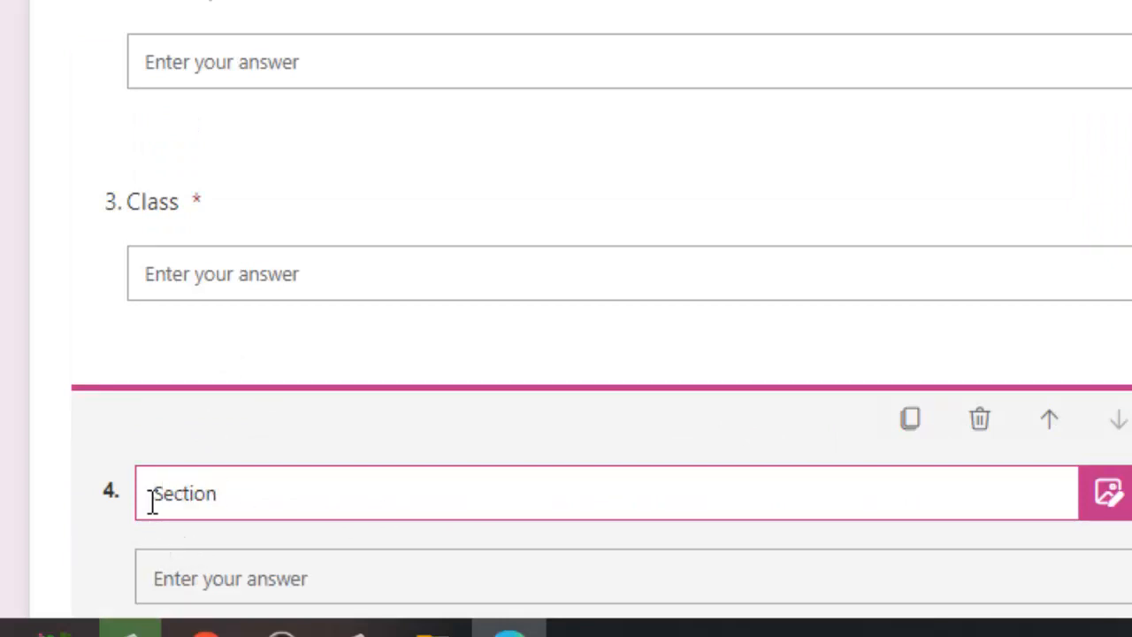
Complete the titles as 'Class Name' and 'Section Name e.g T/C'
click(197, 203)
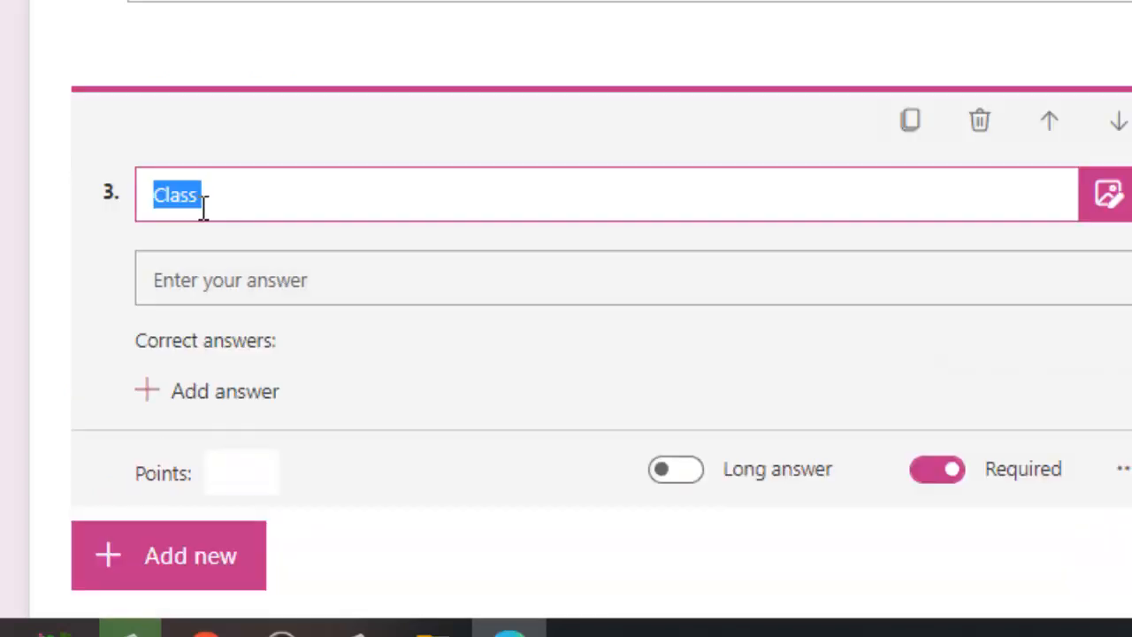
click(213, 200)
text(Name)
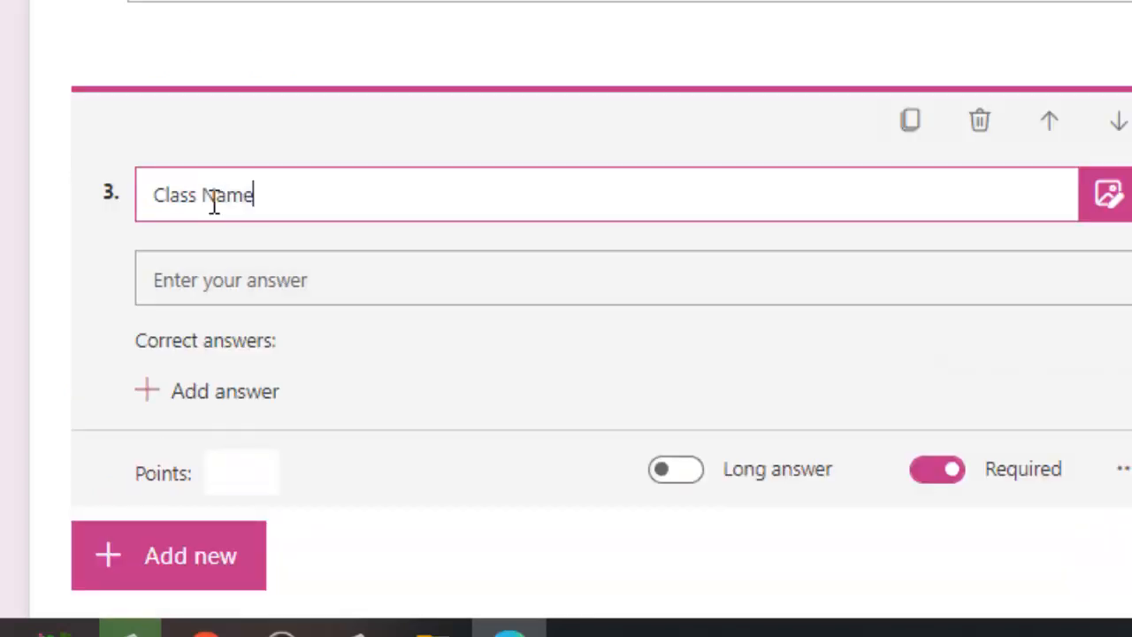
scroll(278, 336, down, 3)
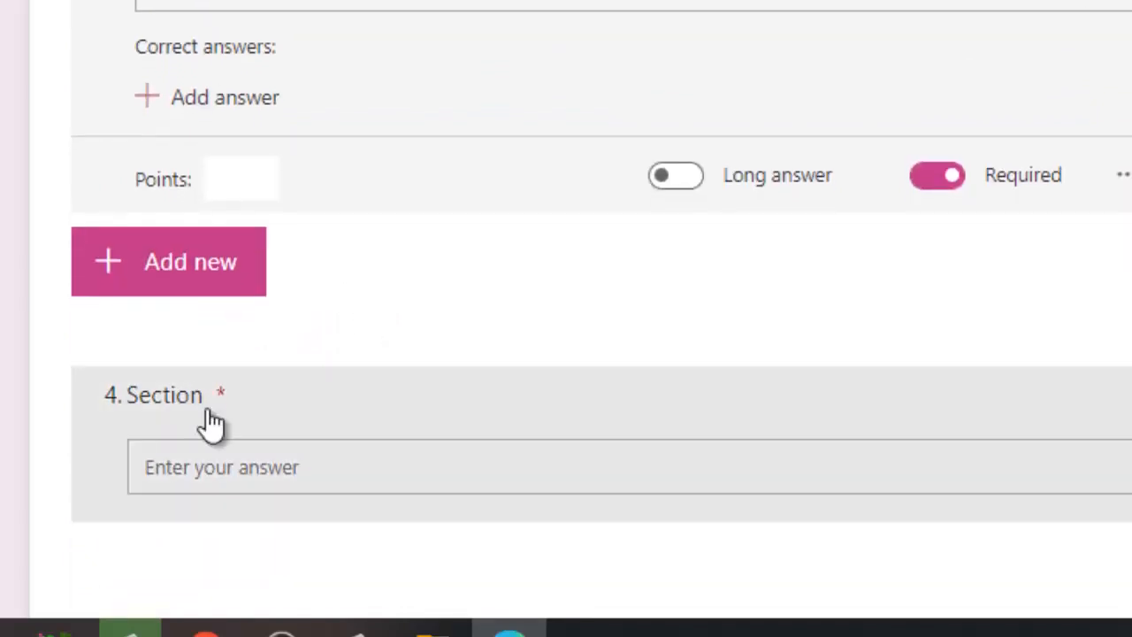
click(208, 405)
click(251, 208)
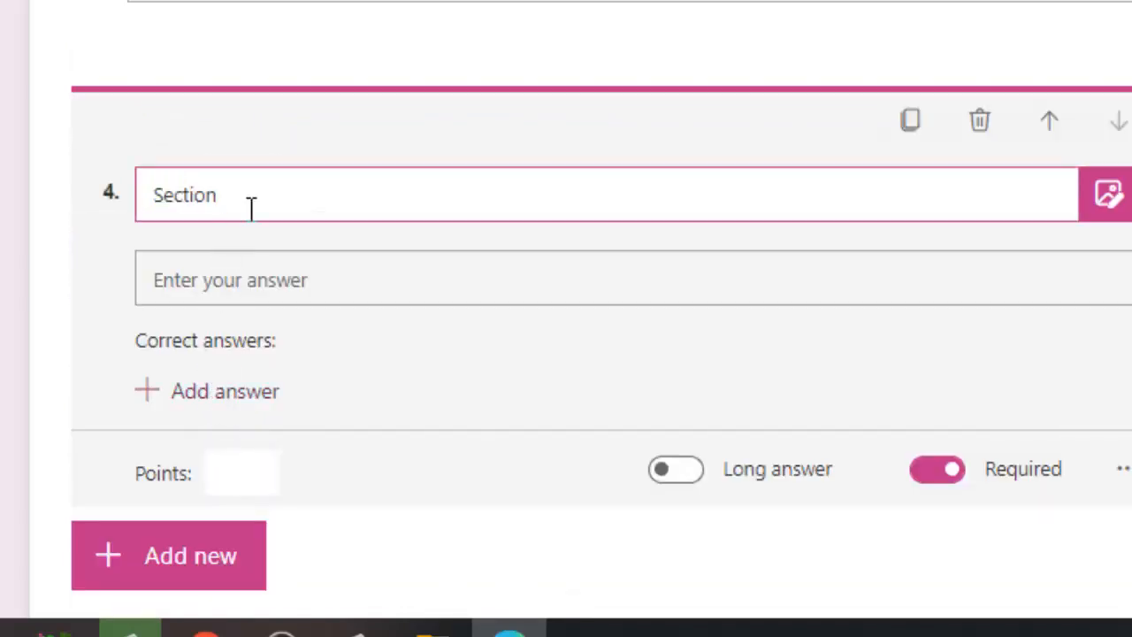
text(Name )
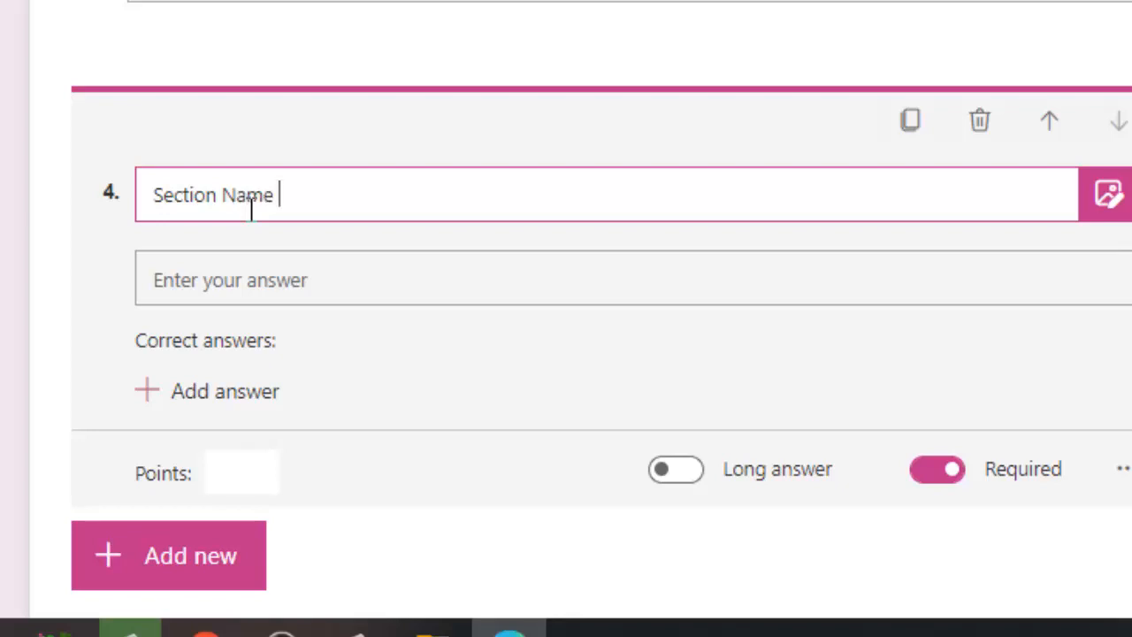
text(e.g T/C)
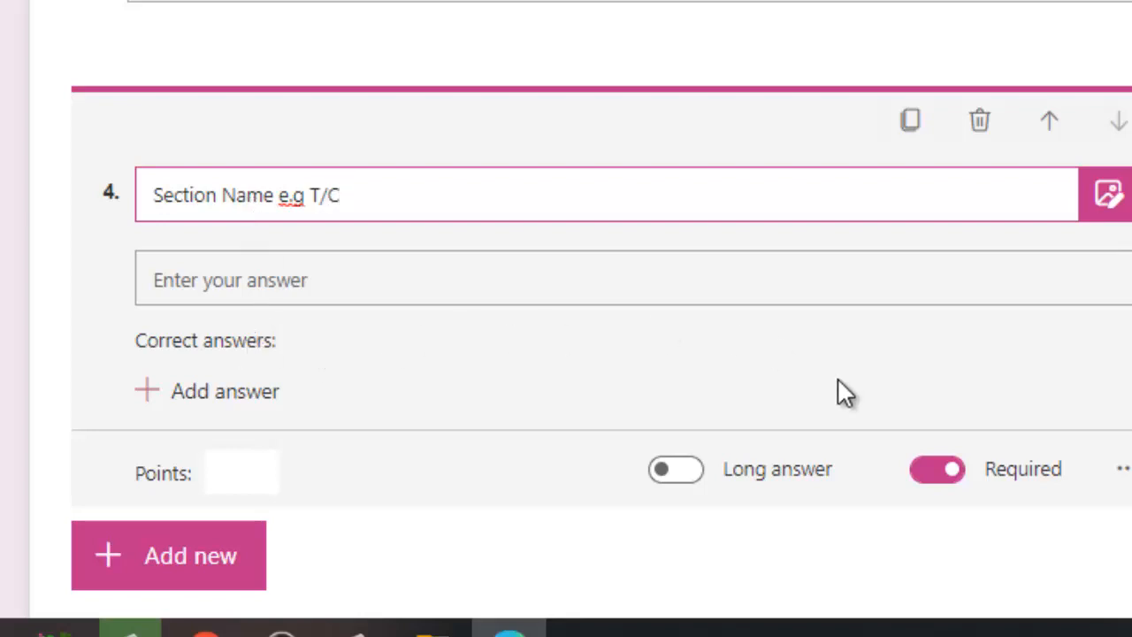
scroll(509, 323, down, 1)
scroll(448, 360, up, 10)
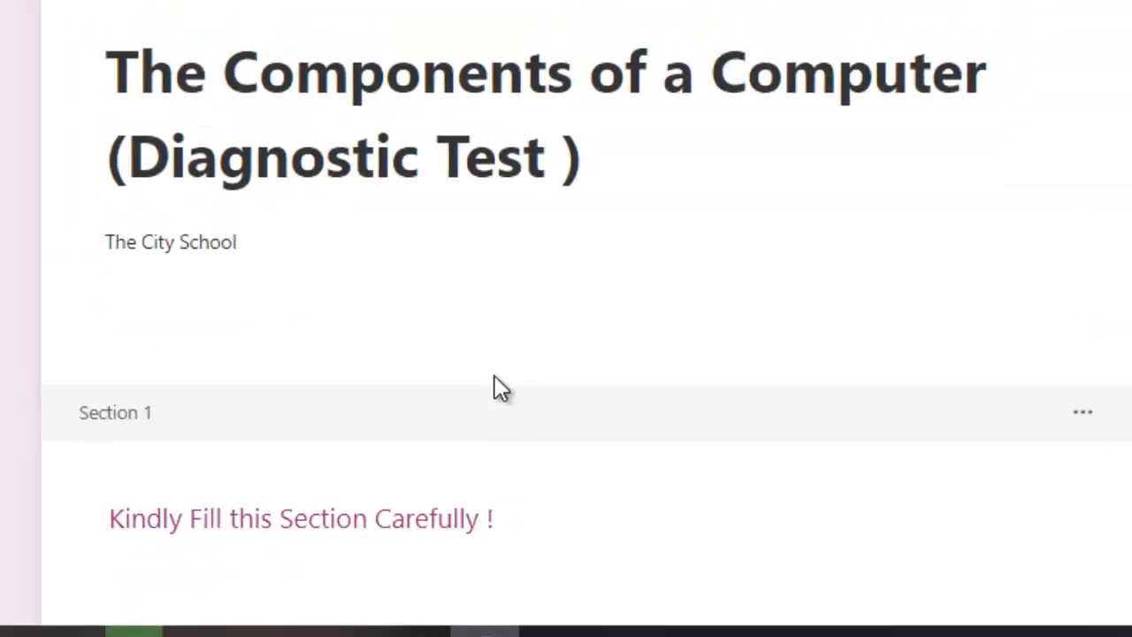
scroll(575, 336, down, 3)
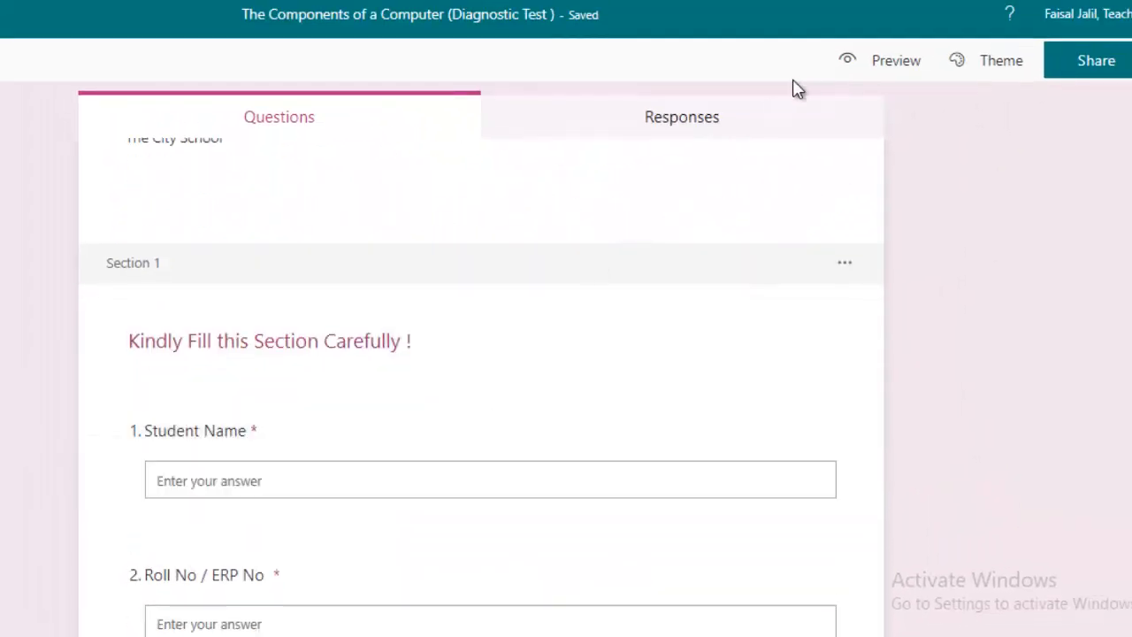
Preview the quiz and submit it blank to see Student Name flagged as required
click(890, 71)
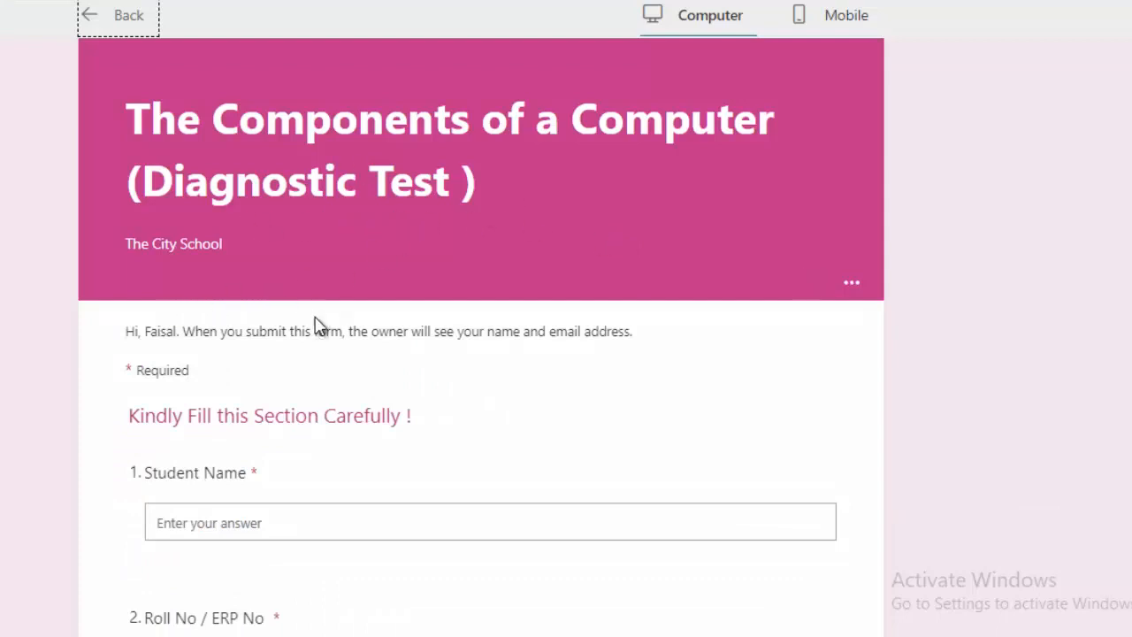
scroll(311, 336, down, 1)
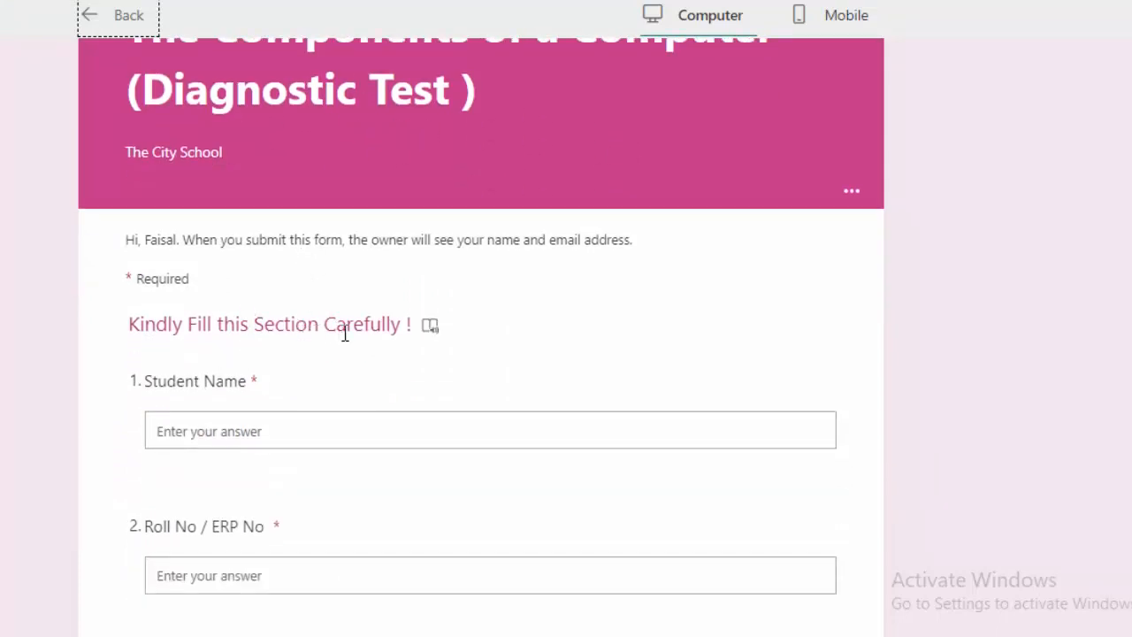
scroll(265, 347, down, 2)
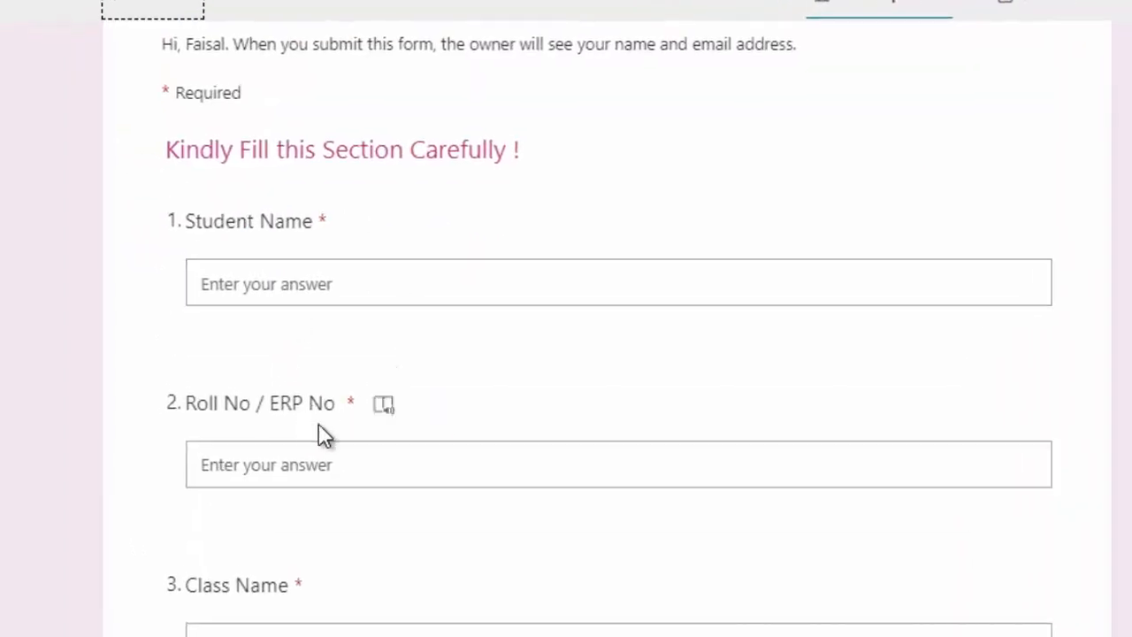
scroll(324, 434, down, 2)
scroll(384, 560, down, 3)
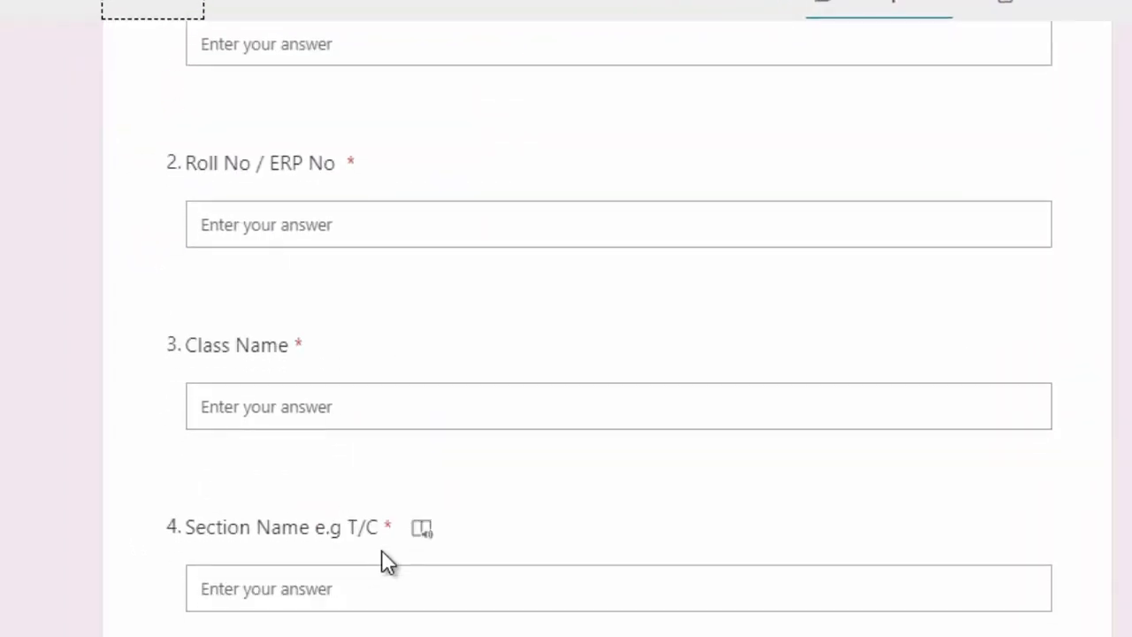
scroll(318, 473, up, 8)
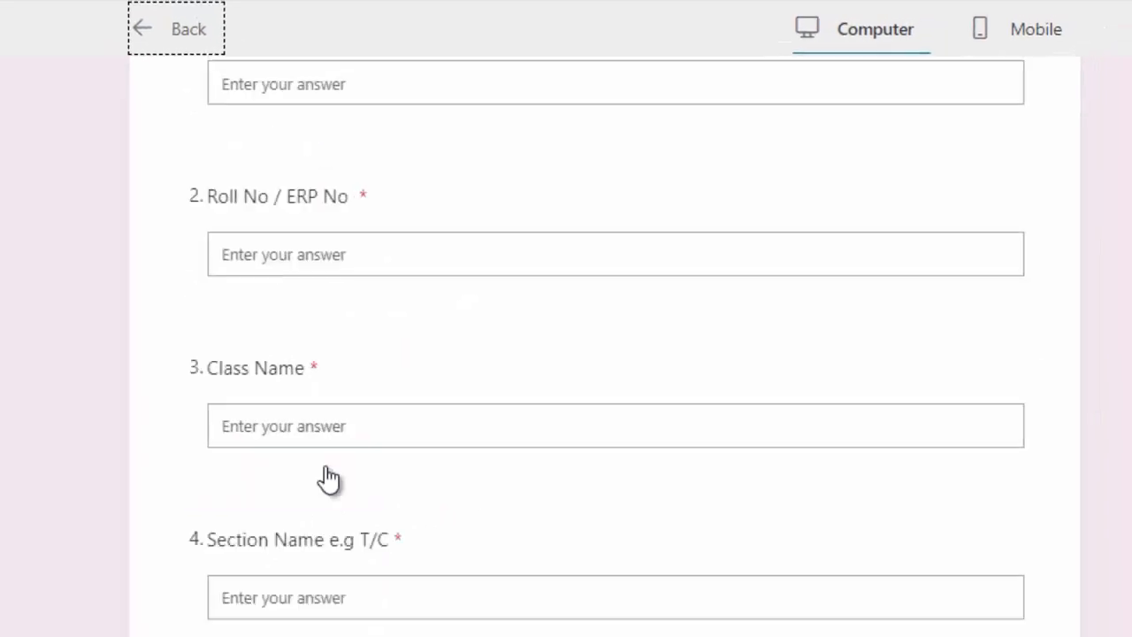
scroll(343, 483, down, 3)
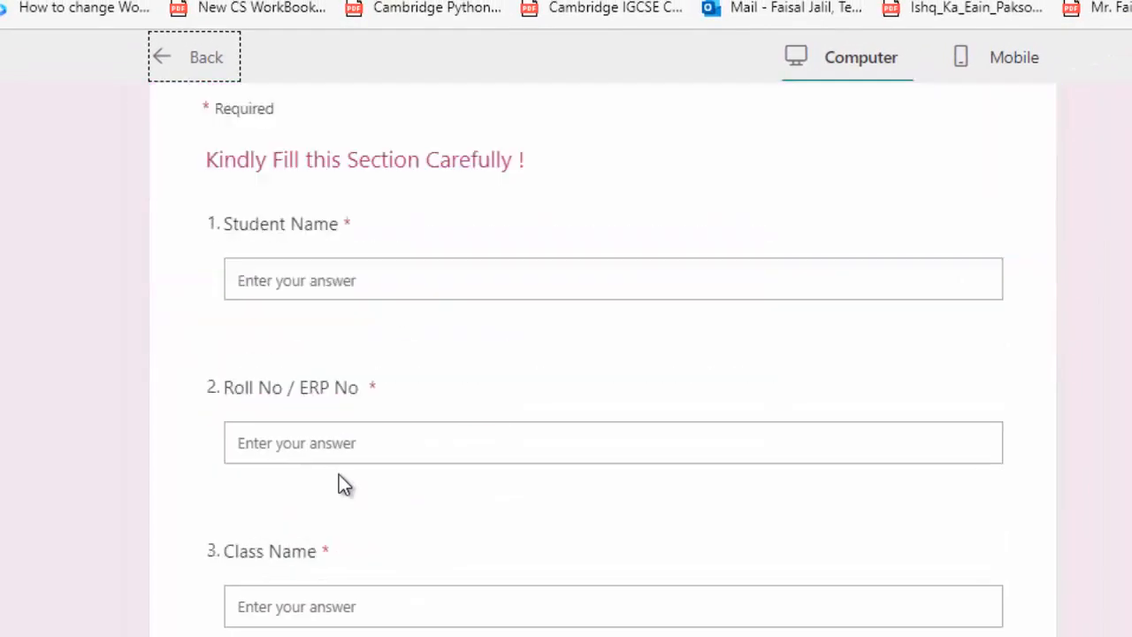
scroll(340, 480, down, 4)
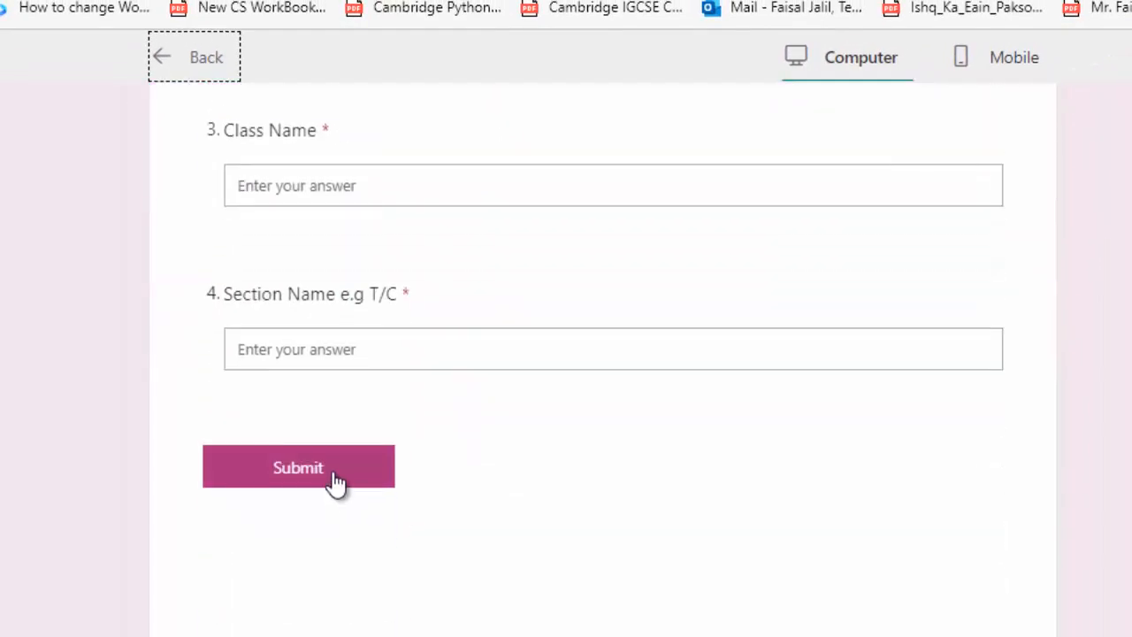
click(337, 482)
scroll(655, 418, up, 10)
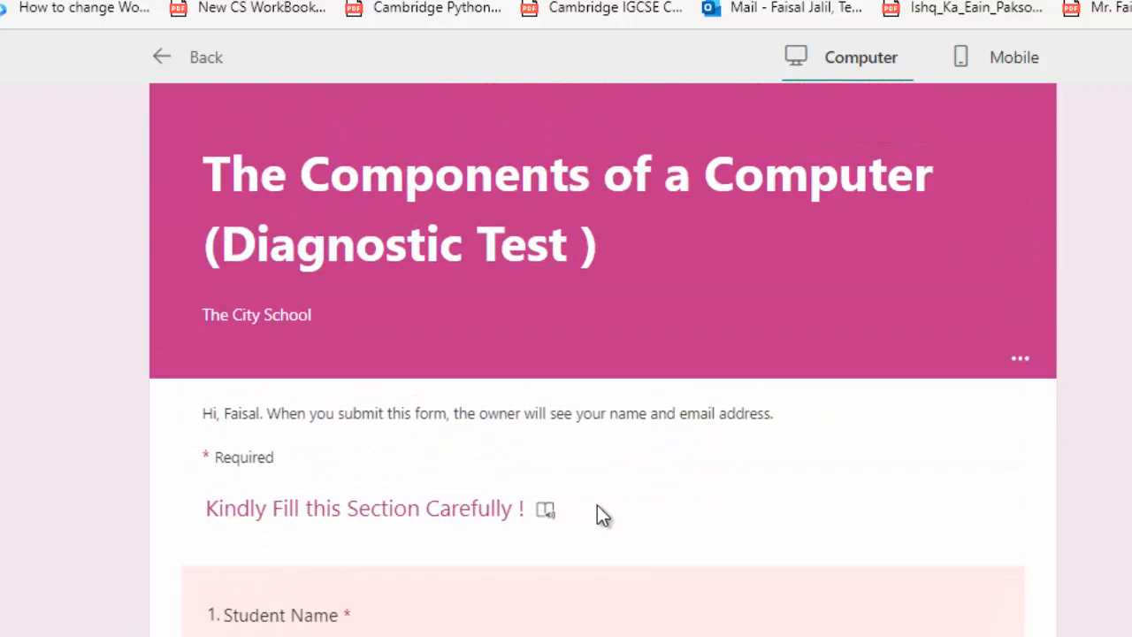
Back in the editor, insert a new Section below the student-detail questions
click(199, 60)
scroll(573, 404, down, 8)
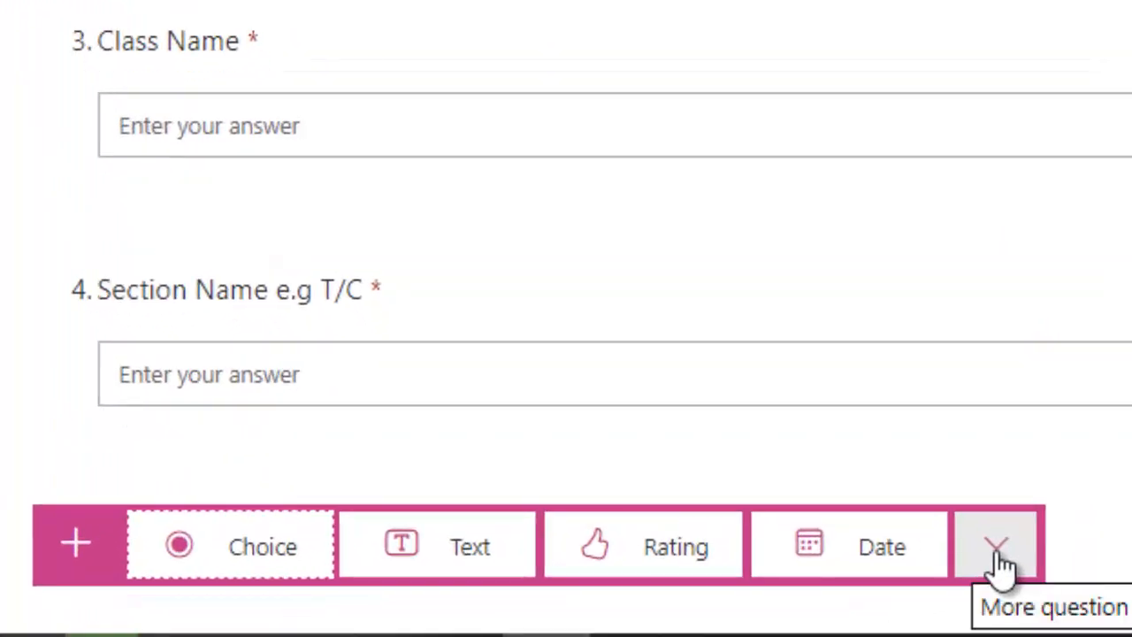
click(775, 612)
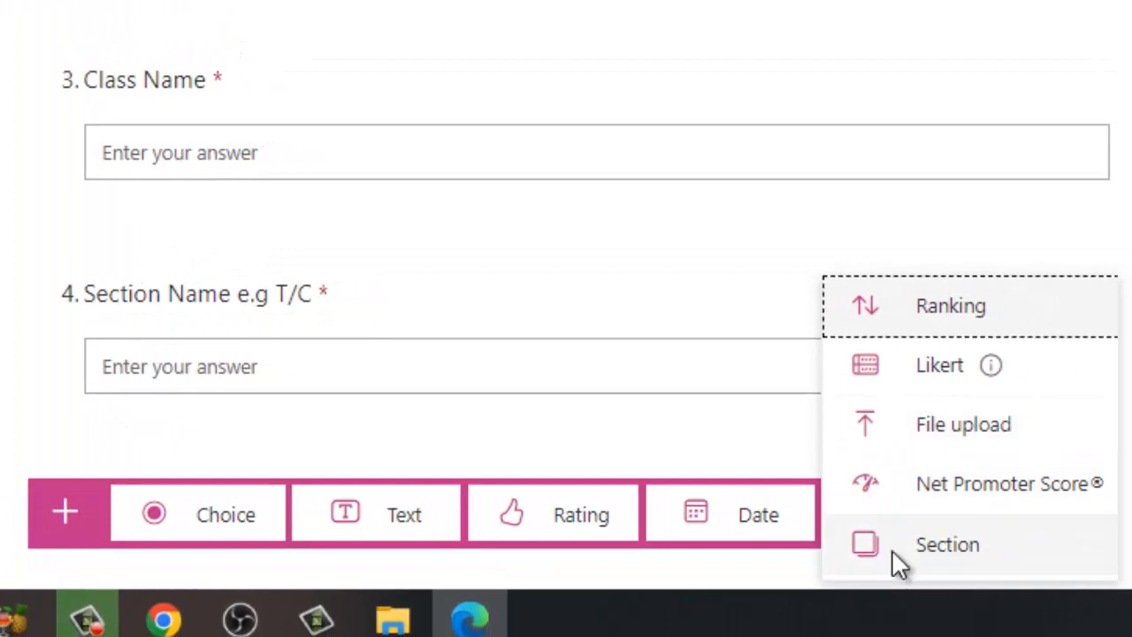
click(892, 549)
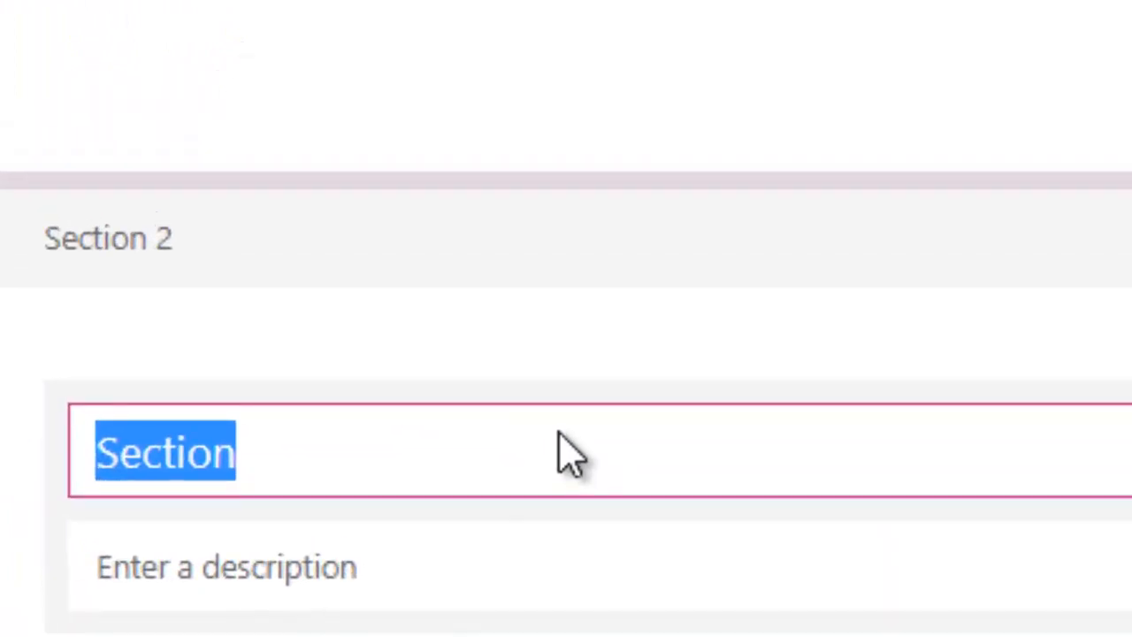
Title Section 2 'Fill in the blanks with the appropriate words' in bold, Large, green text
text(F)
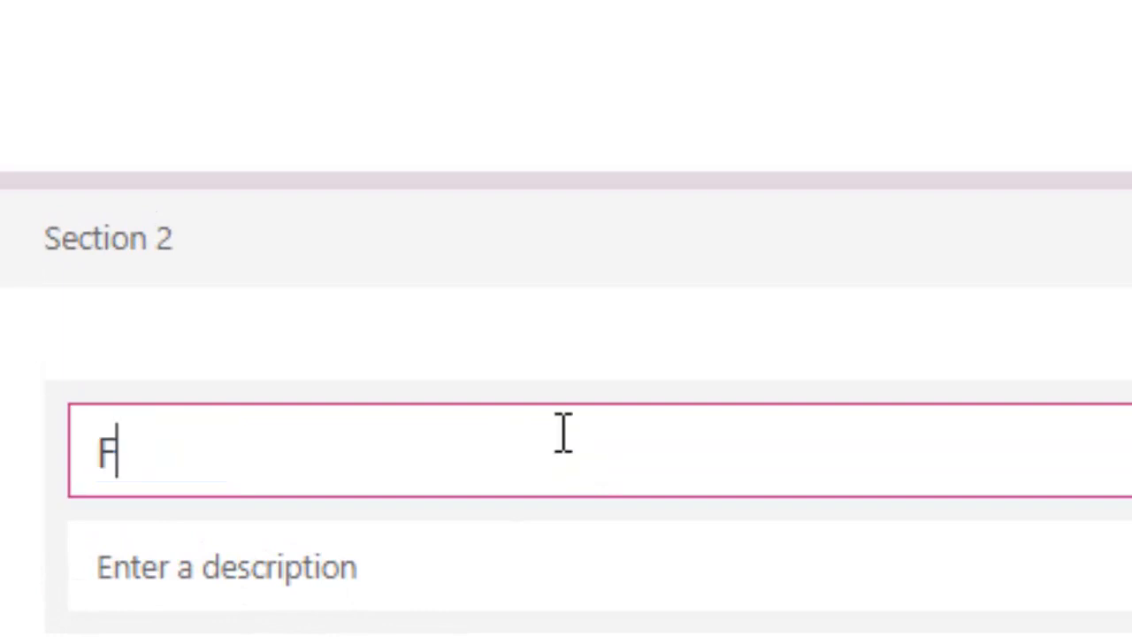
text(ill in the )
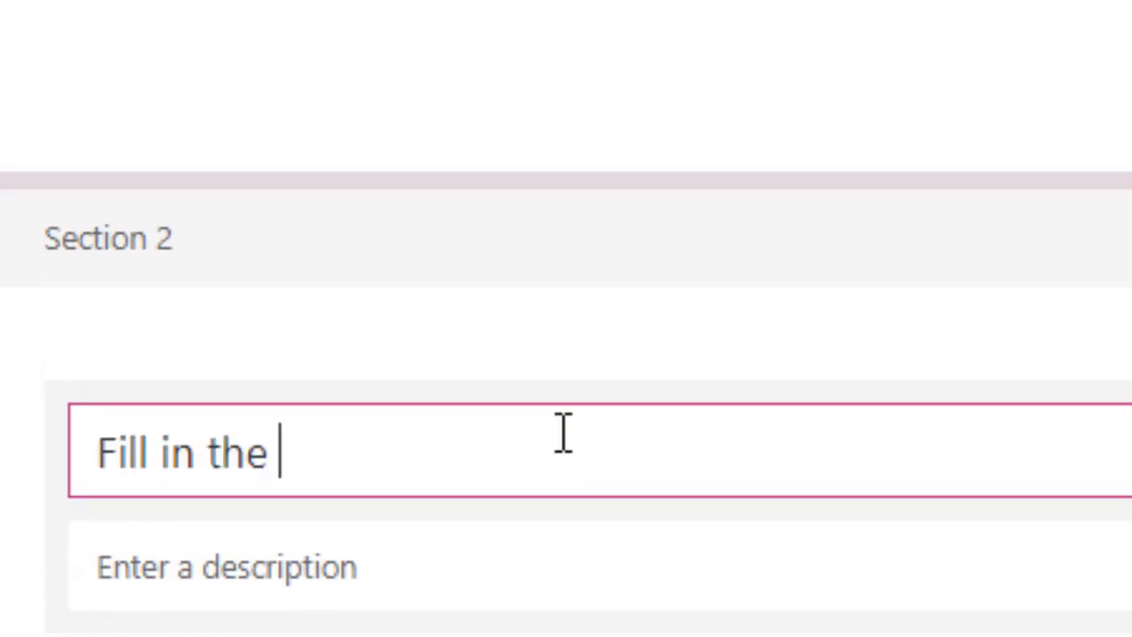
text(blanks)
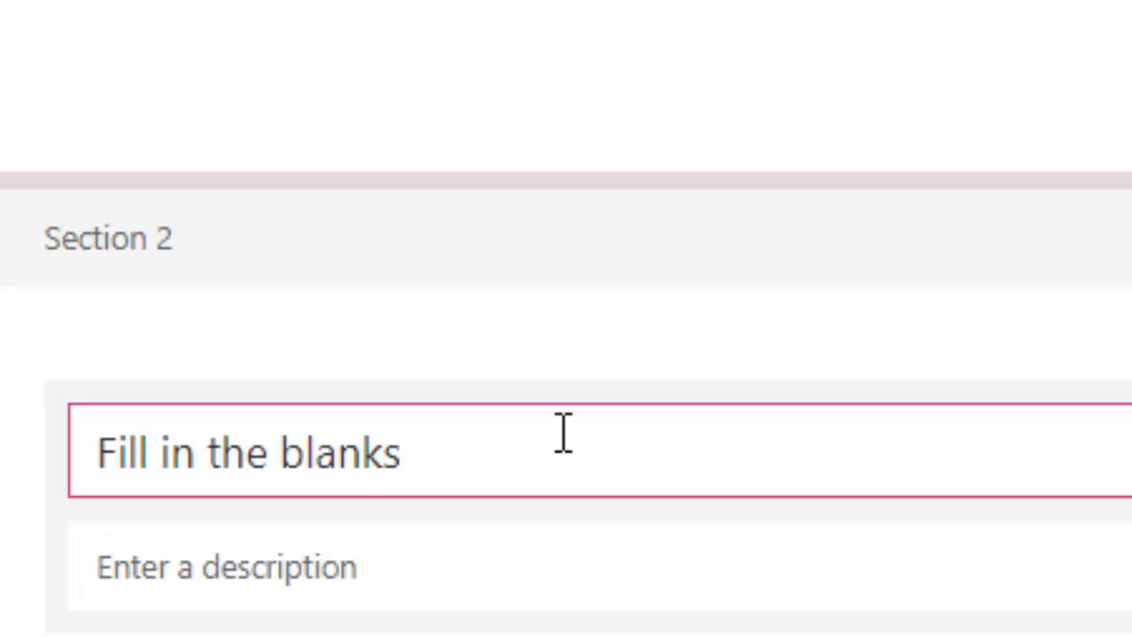
text( with the ap)
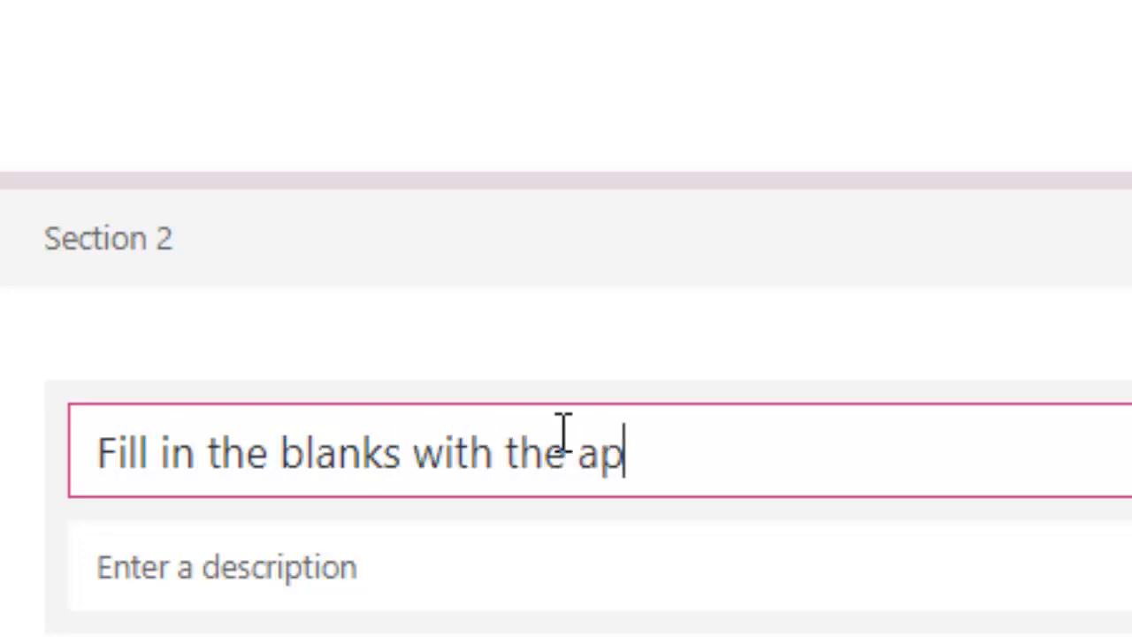
text(propriate)
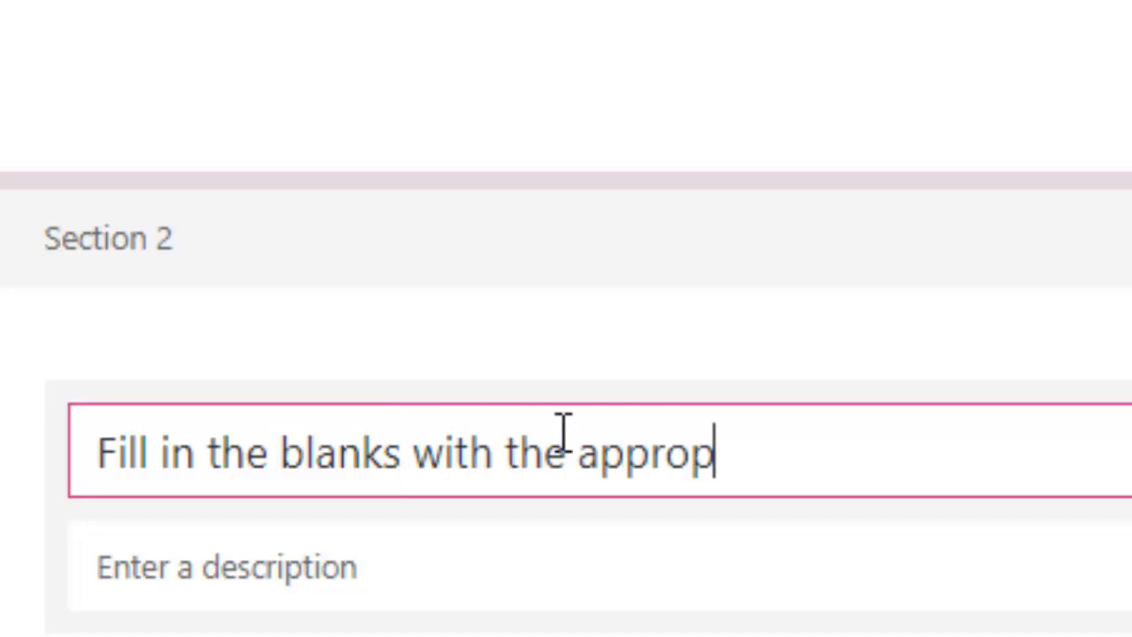
text( words)
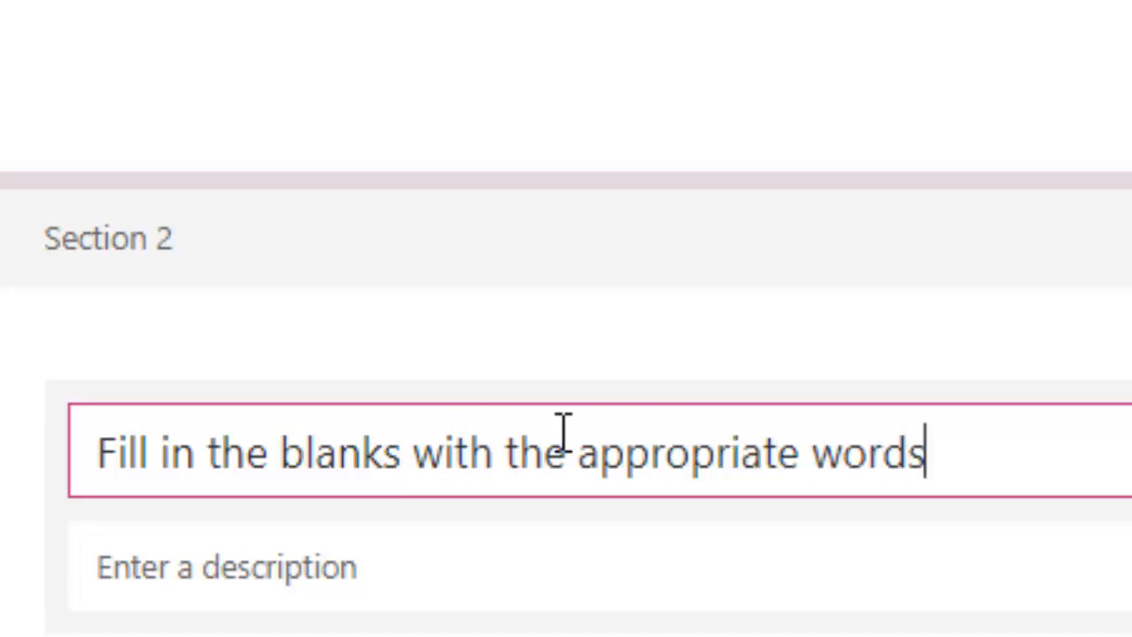
drag(945, 456, 68, 480)
click(160, 380)
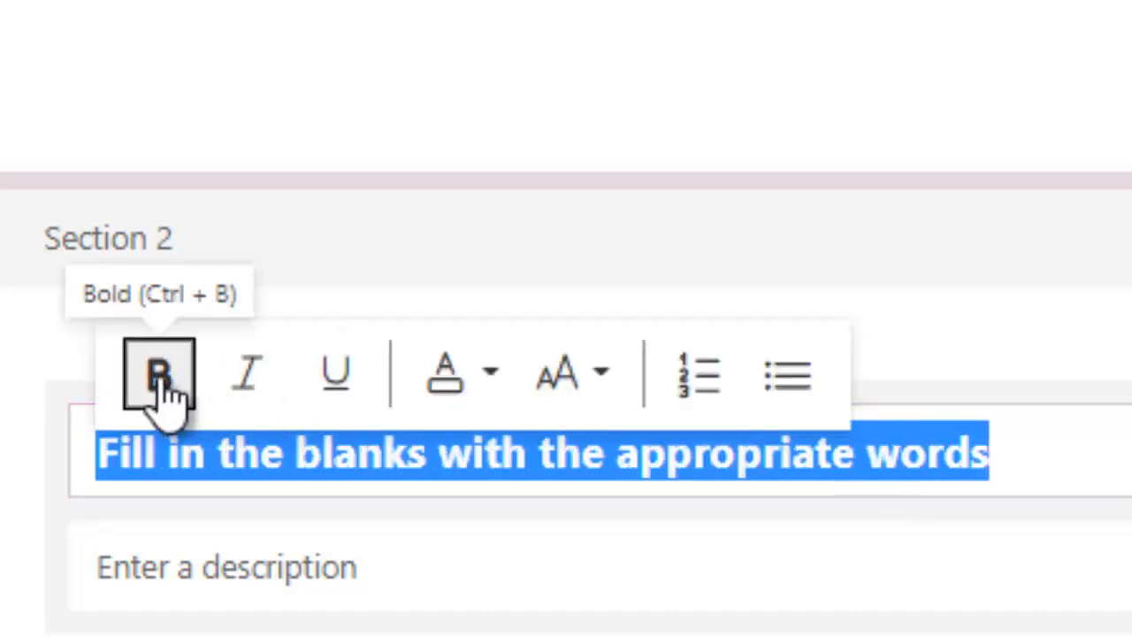
click(611, 393)
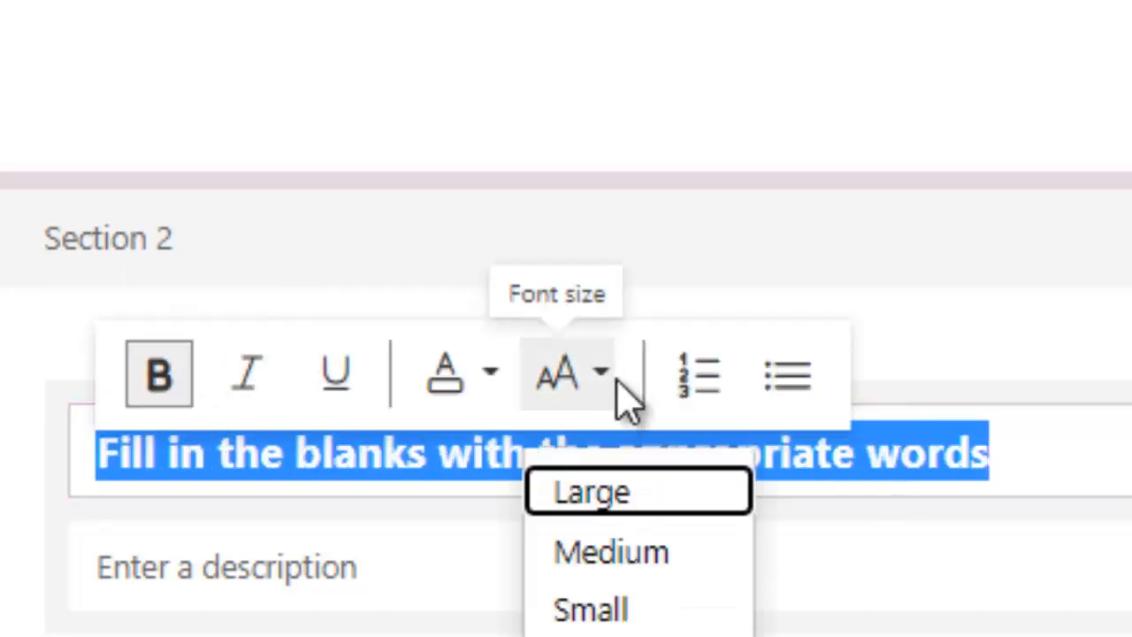
click(671, 492)
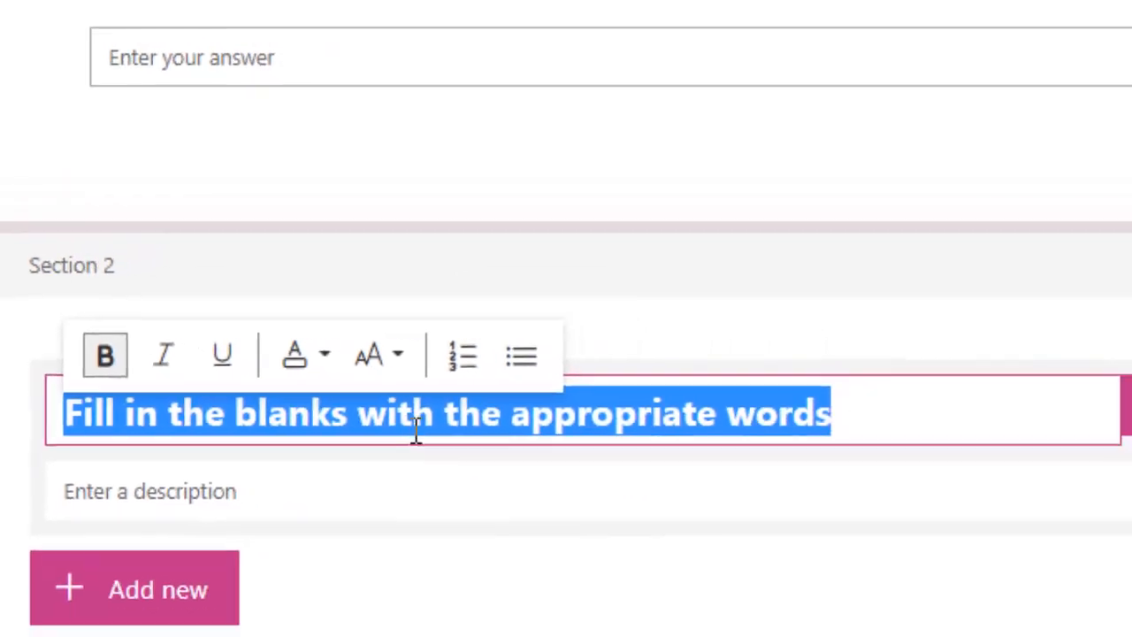
click(326, 356)
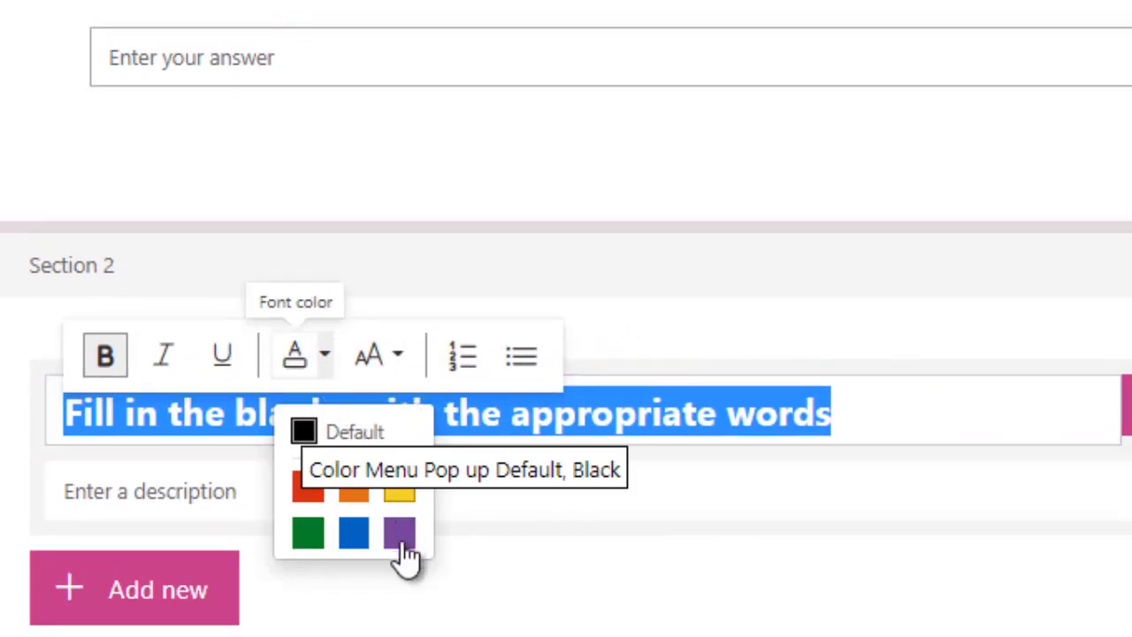
click(315, 531)
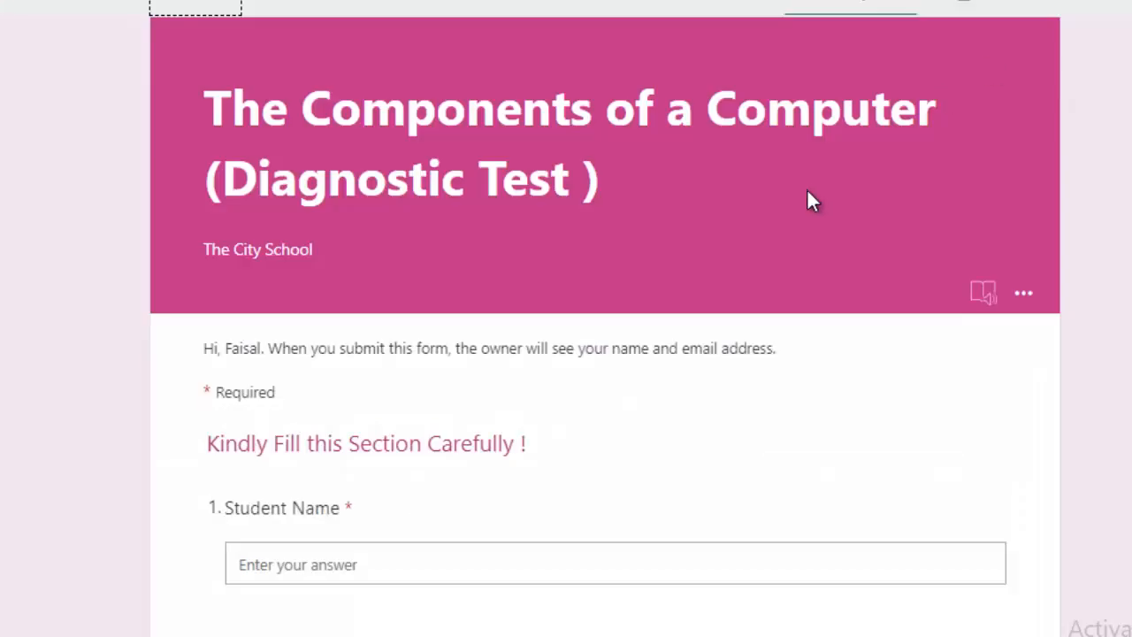
Review the formatted section heading in preview and return to editing
scroll(807, 190, down, 8)
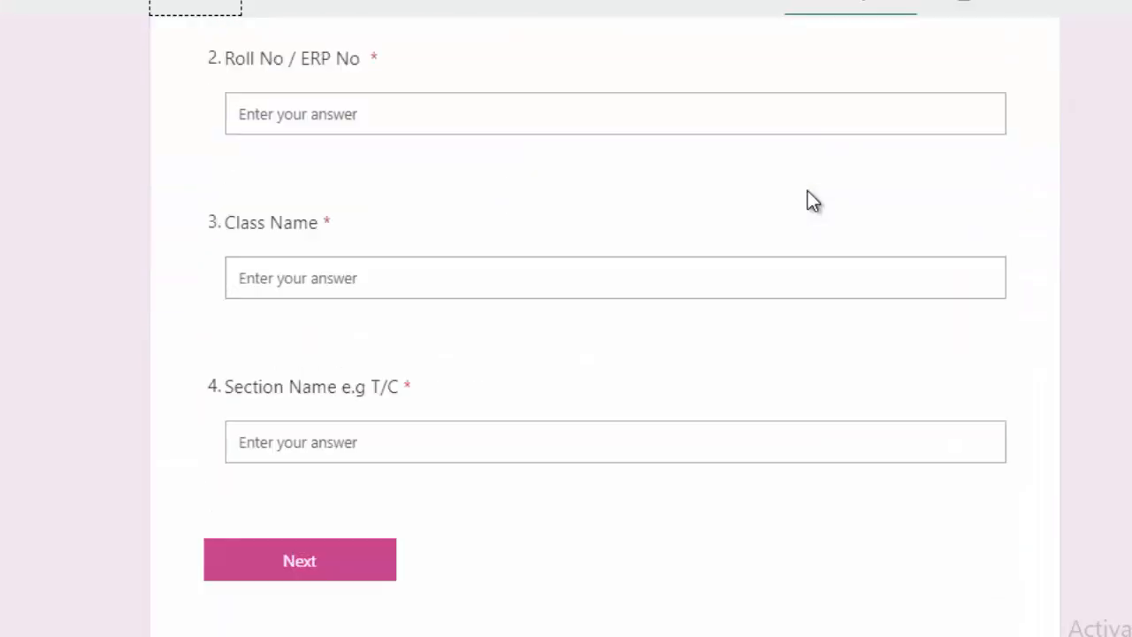
scroll(707, 265, up, 4)
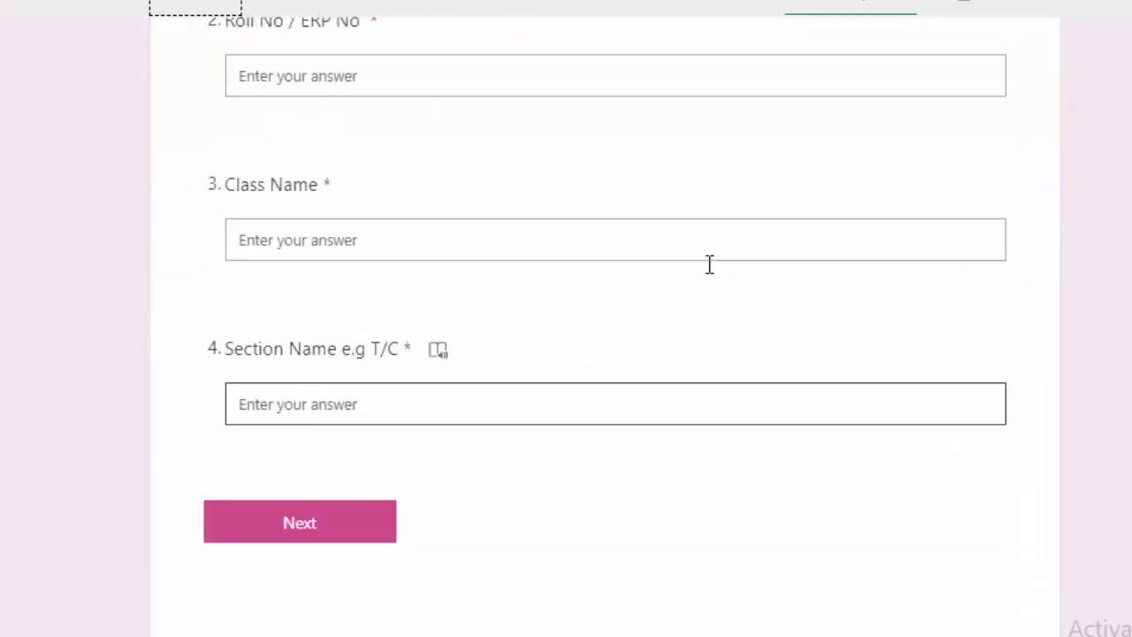
click(217, 9)
scroll(487, 223, down, 3)
scroll(491, 222, down, 5)
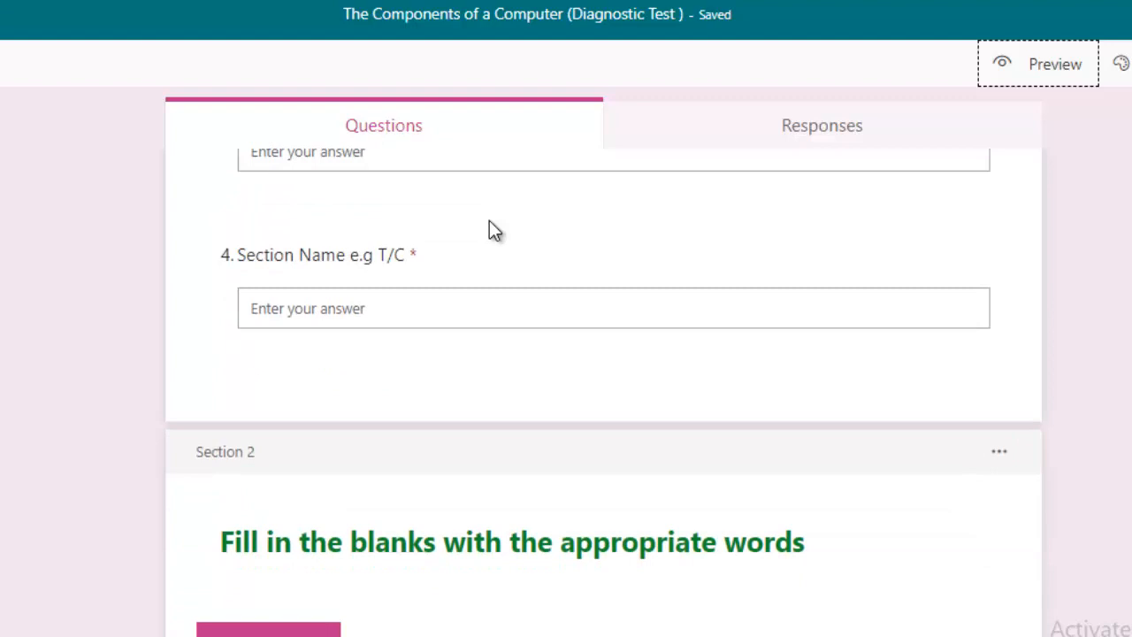
Add text question 5 'The computer components are also known as _____', left optional
click(280, 608)
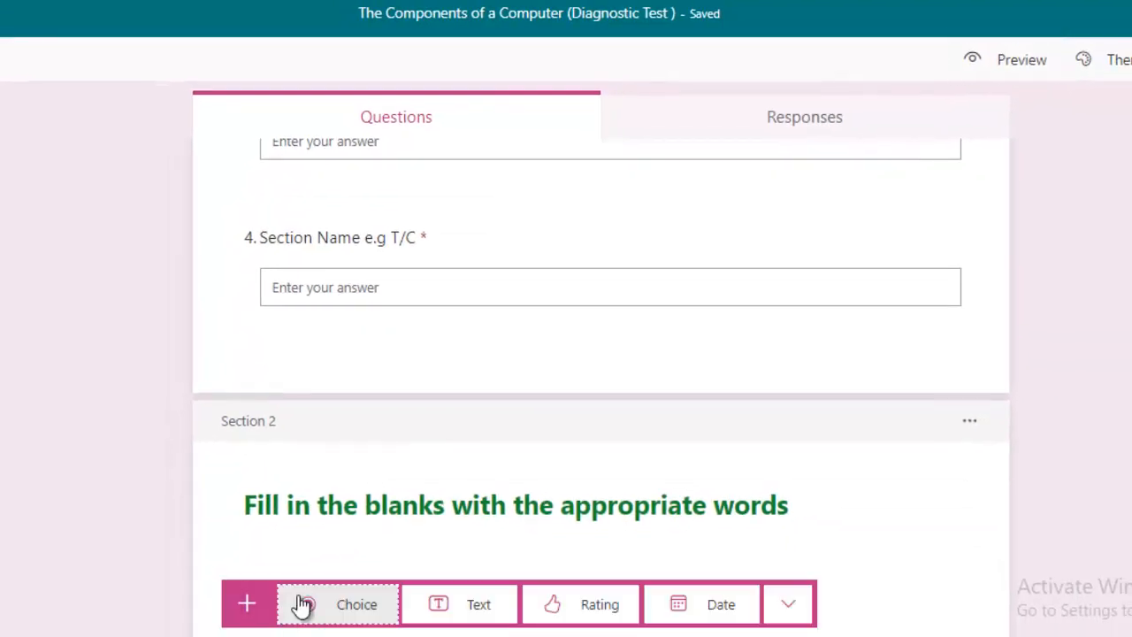
click(470, 608)
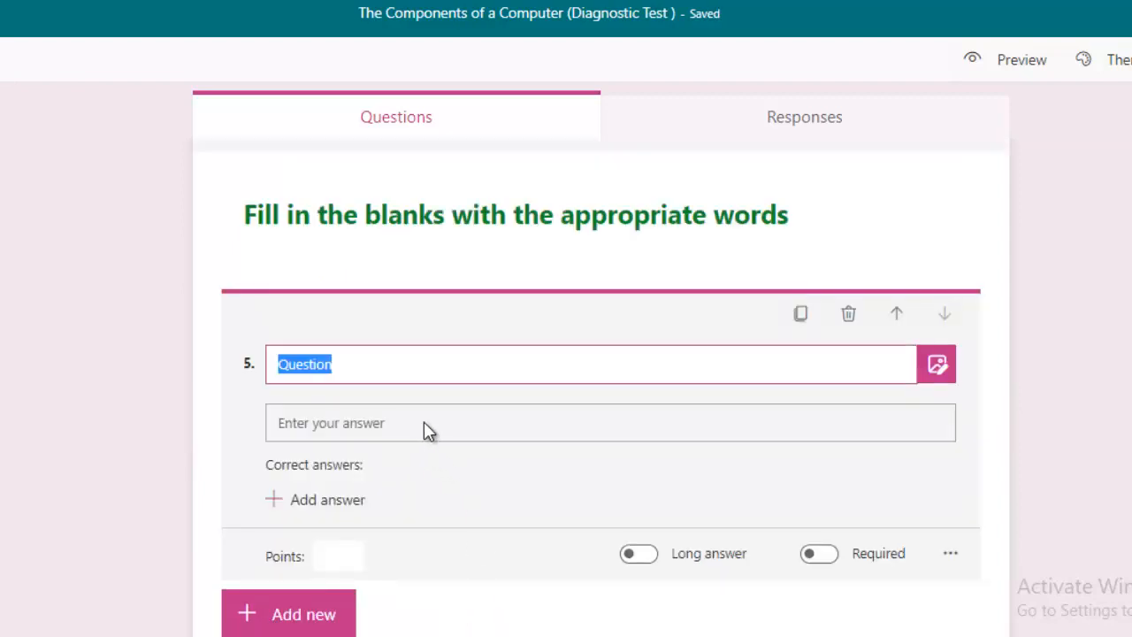
text(T)
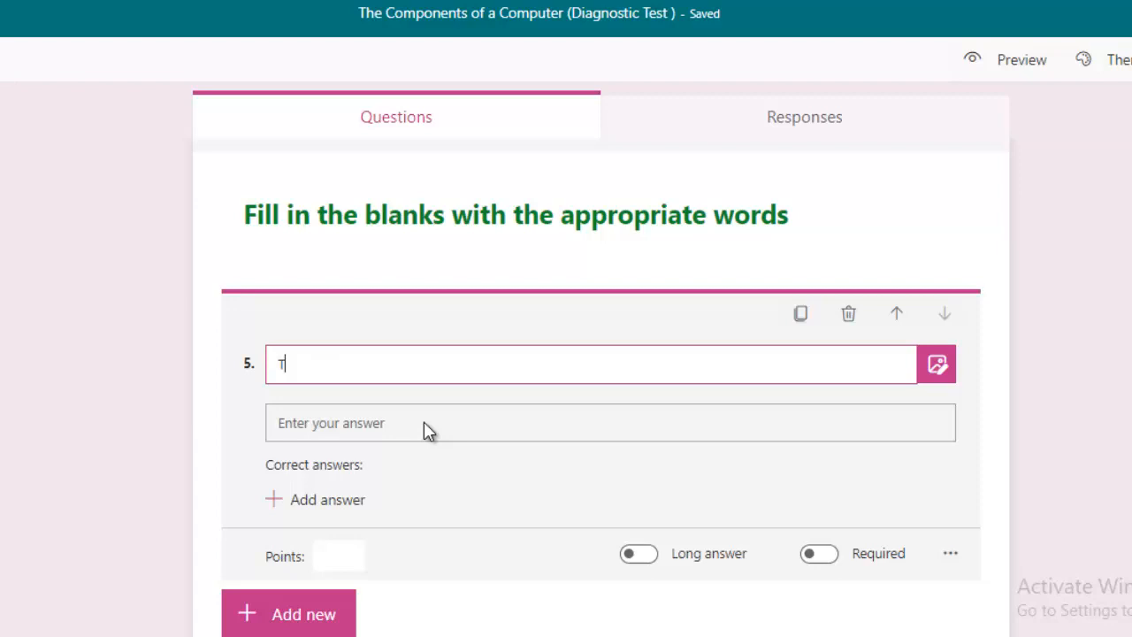
text(he computer )
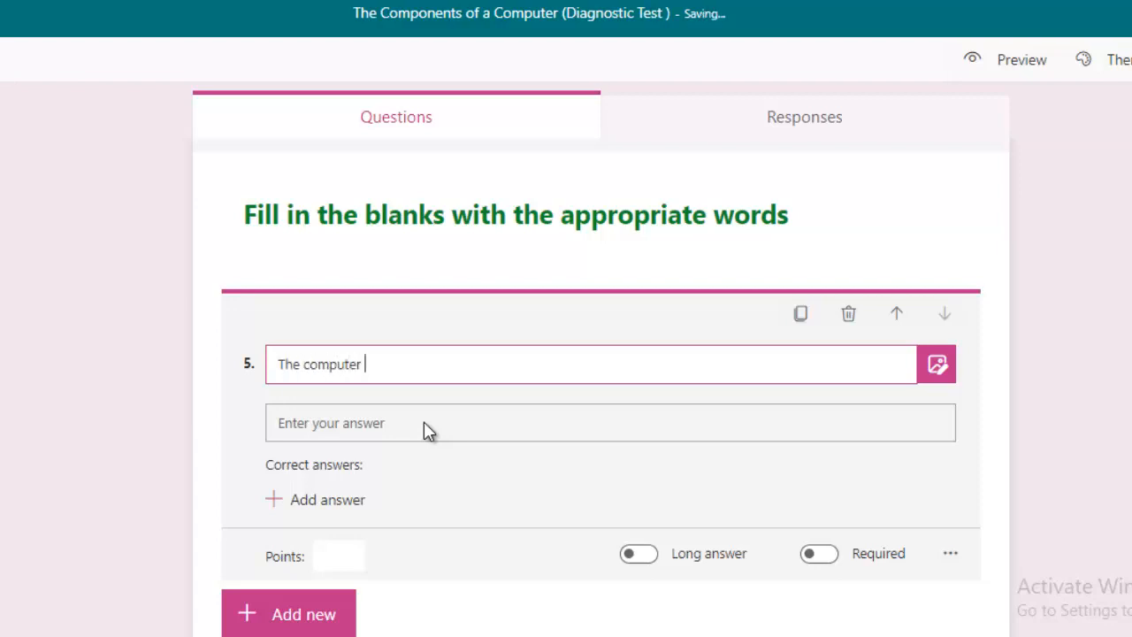
text(compone)
text(nts ar)
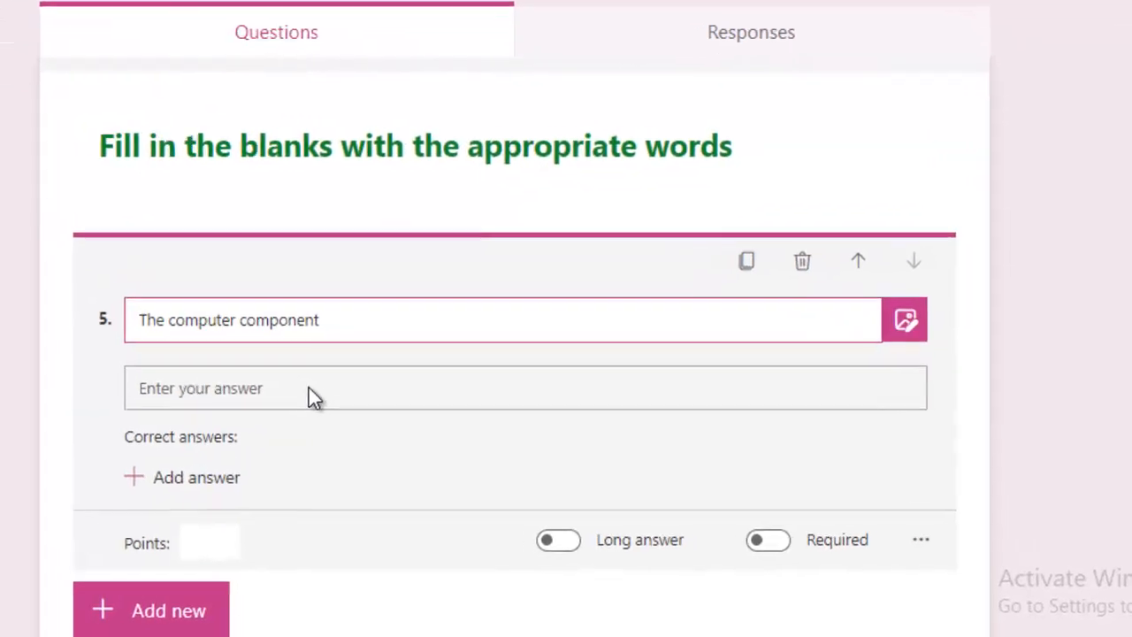
text(e a)
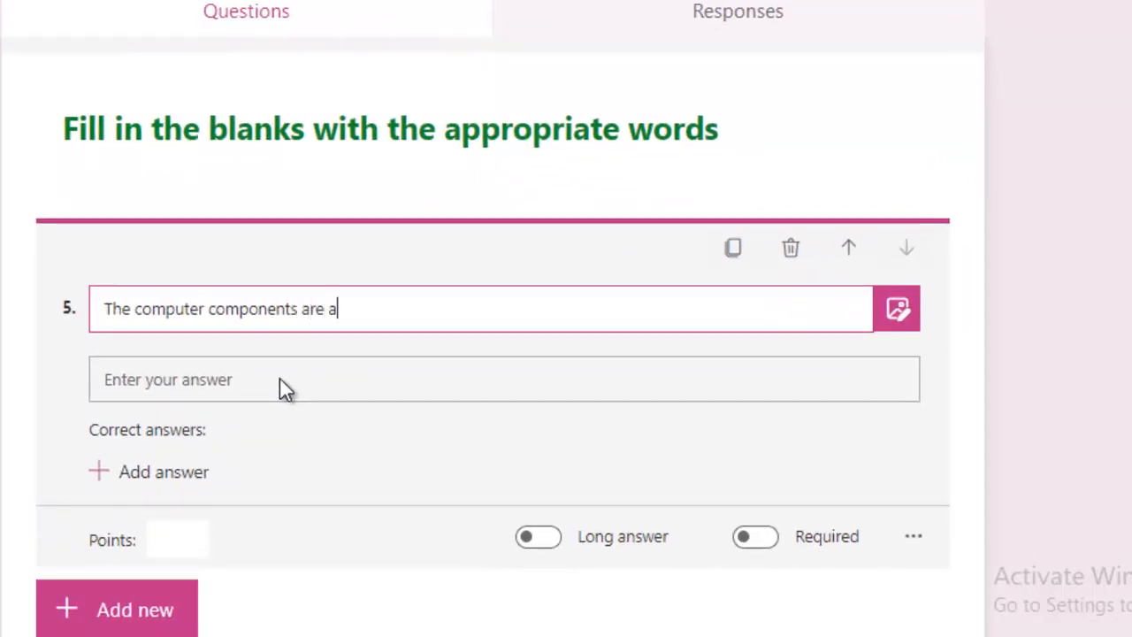
text(lso known as )
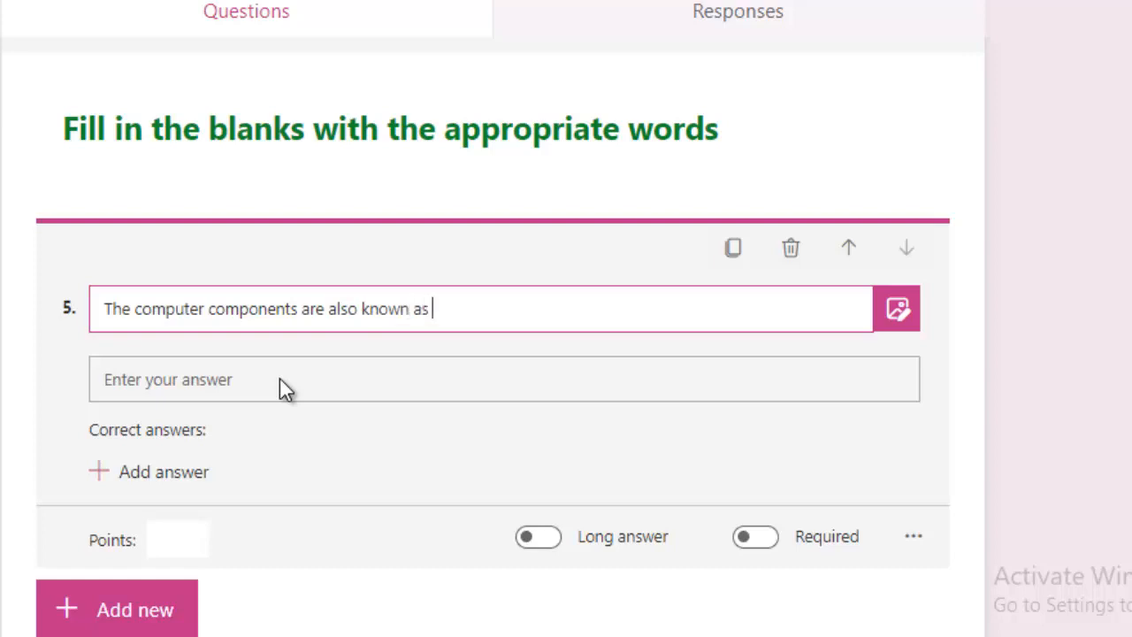
text(________________________)
click(279, 379)
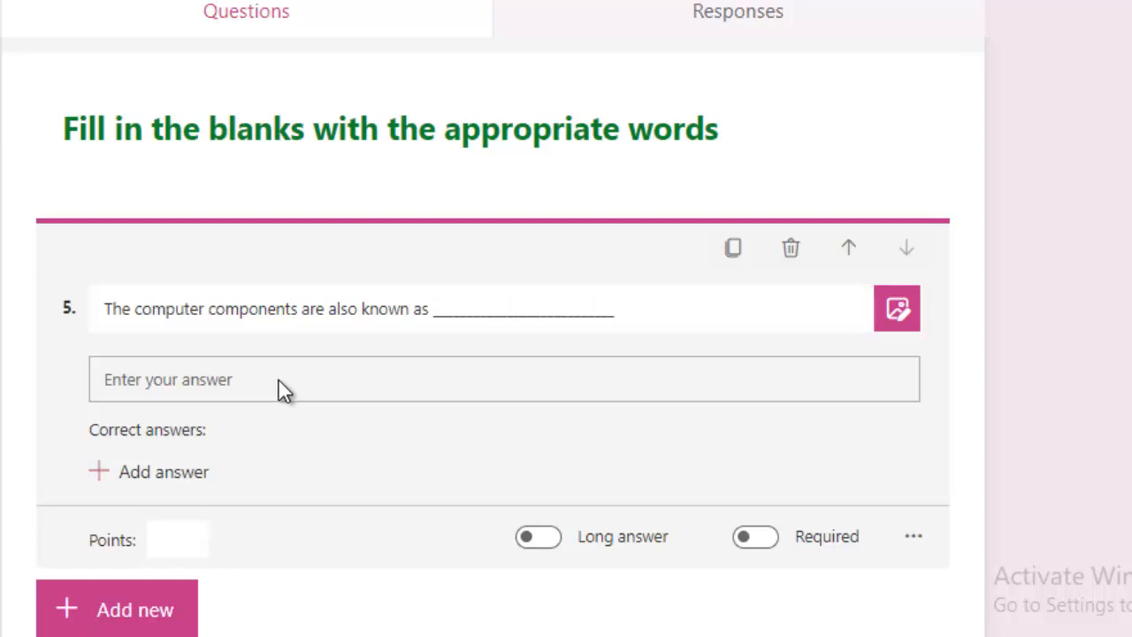
click(757, 539)
click(757, 539)
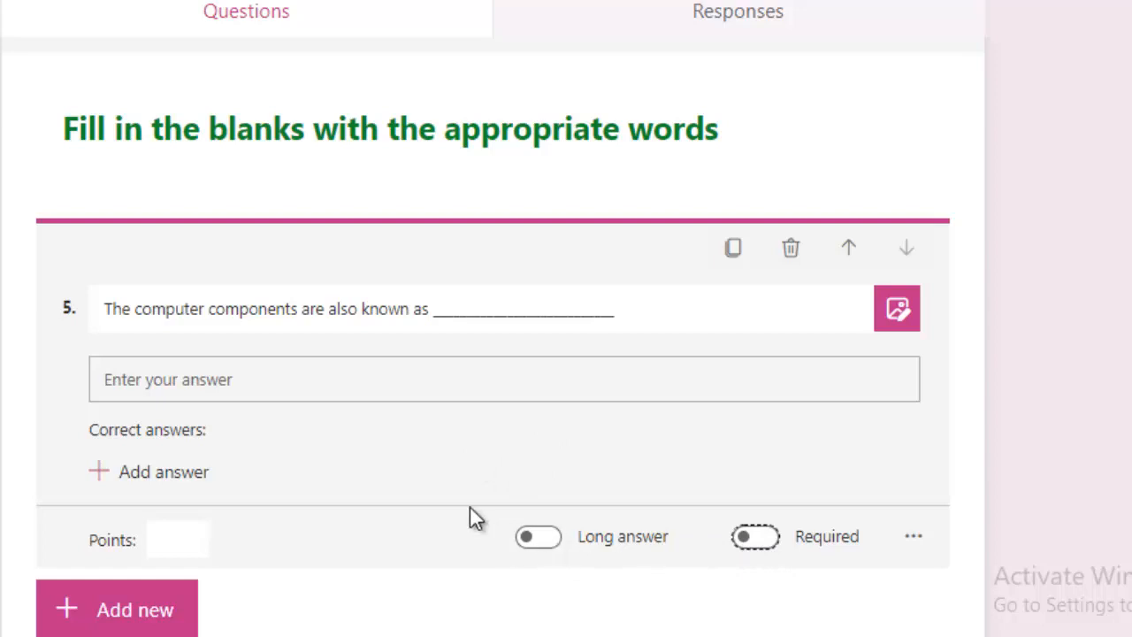
Set 'hardware' as question 5's correct answer, worth 1 point
click(188, 474)
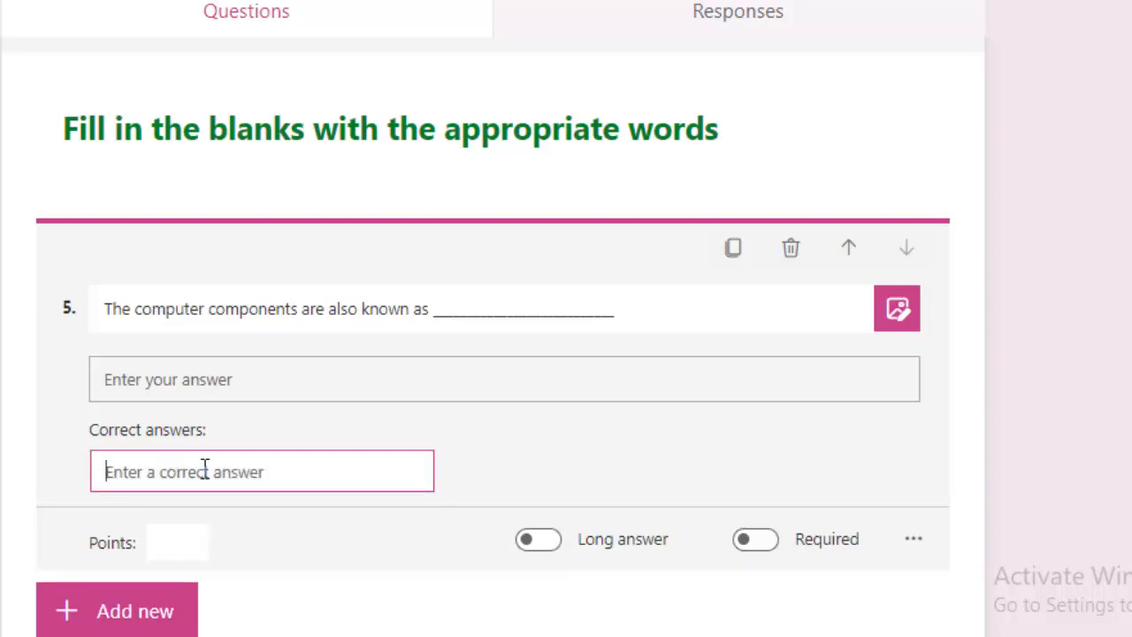
text(hardware)
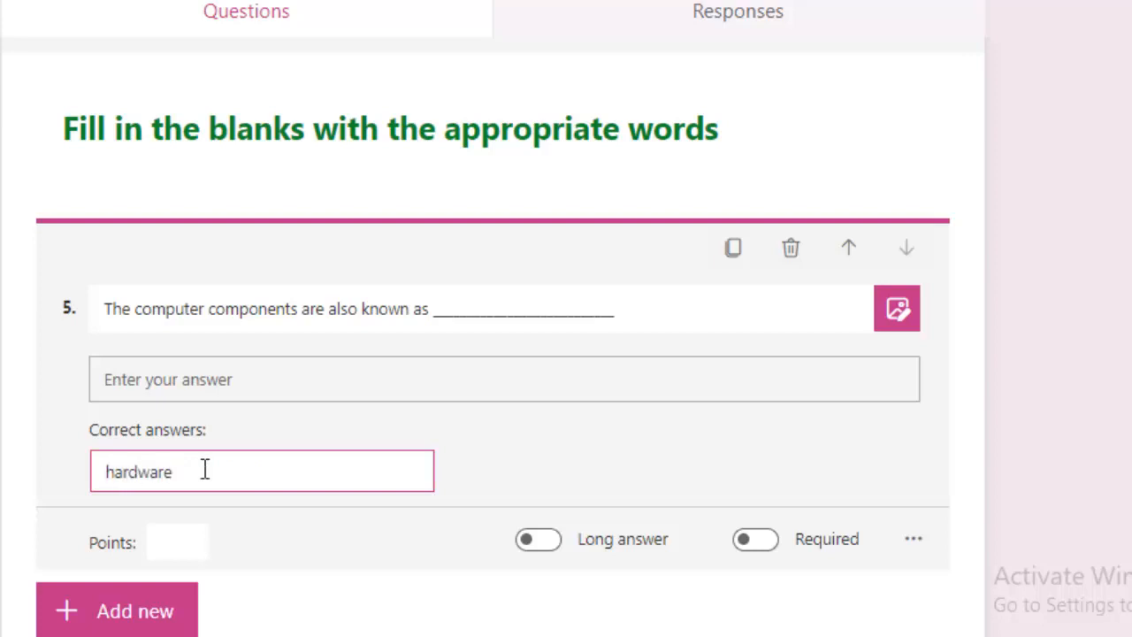
scroll(204, 469, down, 1)
click(171, 553)
scroll(376, 481, up, 1)
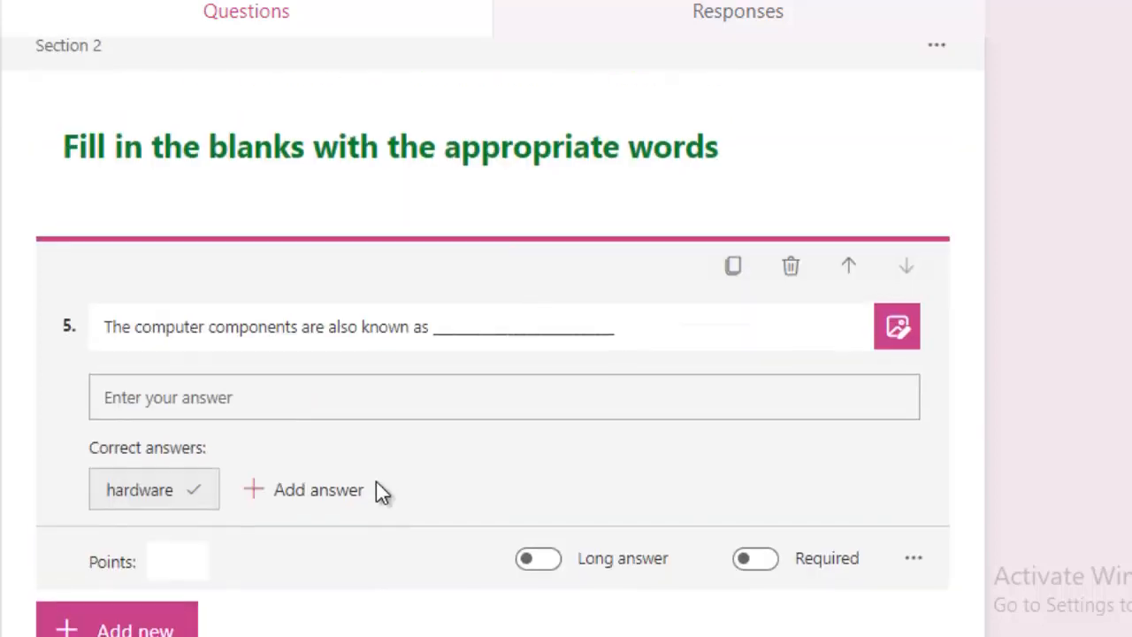
scroll(376, 479, down, 1)
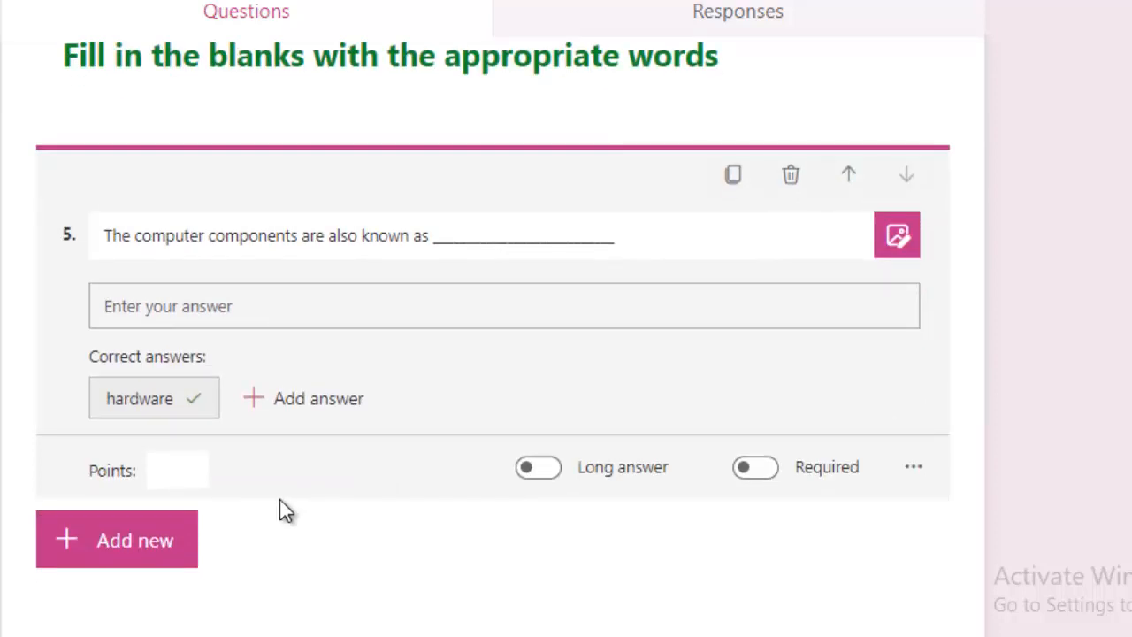
click(198, 469)
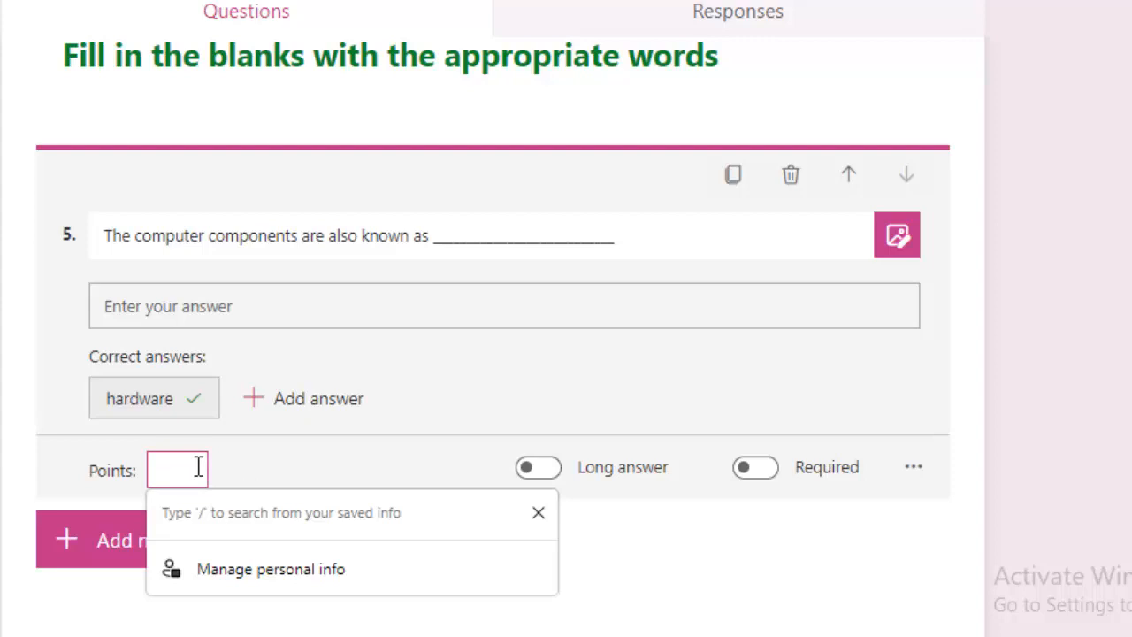
text(1)
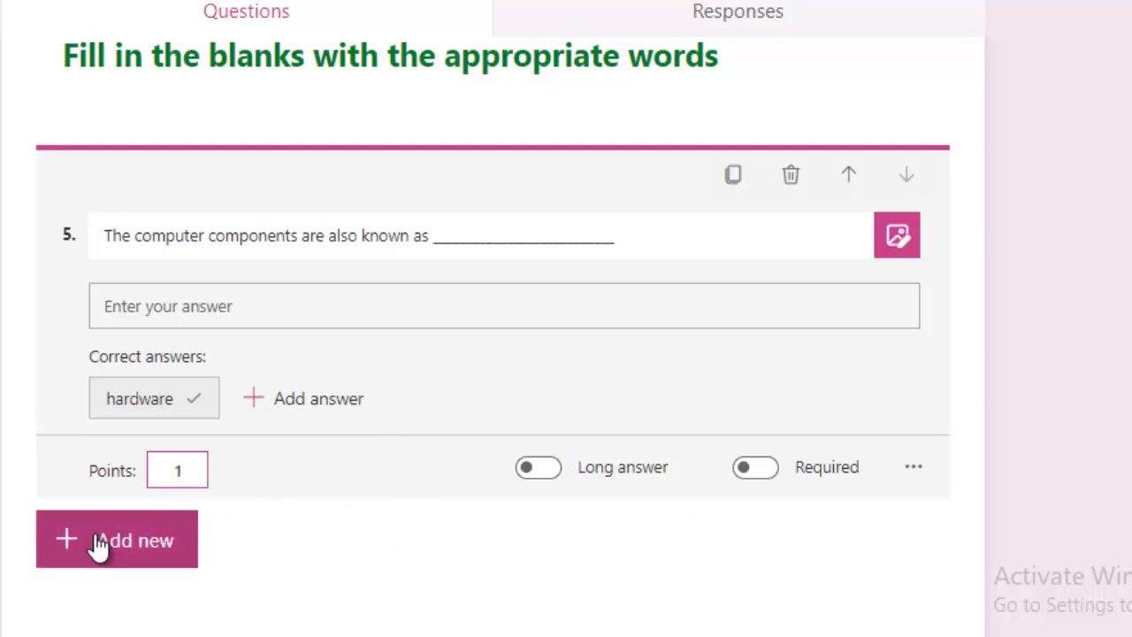
click(872, 61)
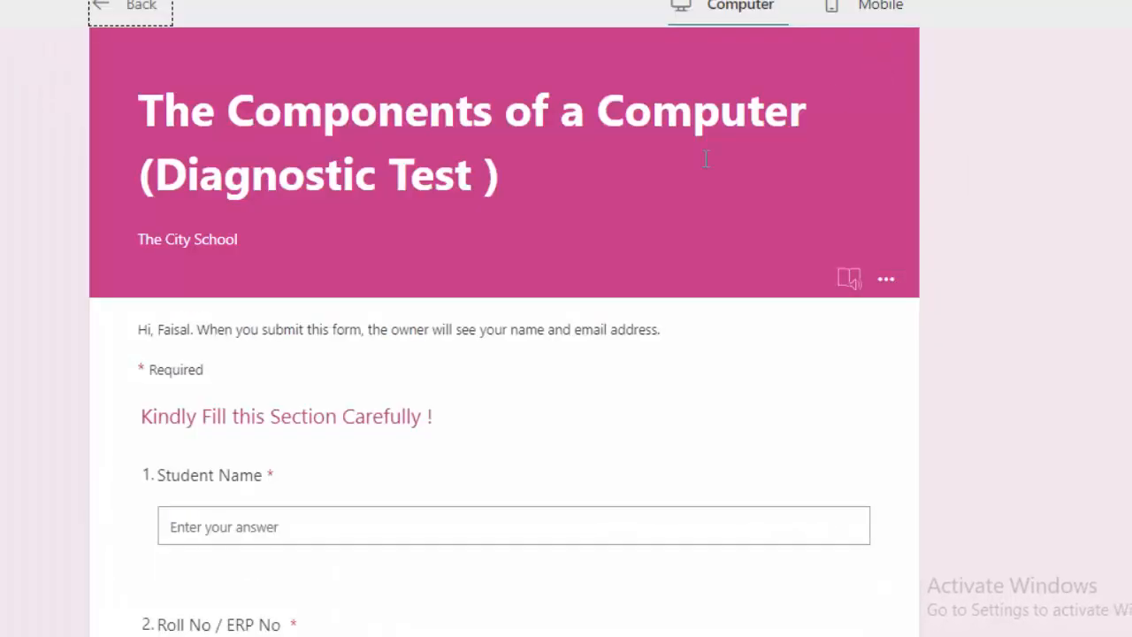
scroll(624, 224, down, 7)
scroll(624, 225, up, 7)
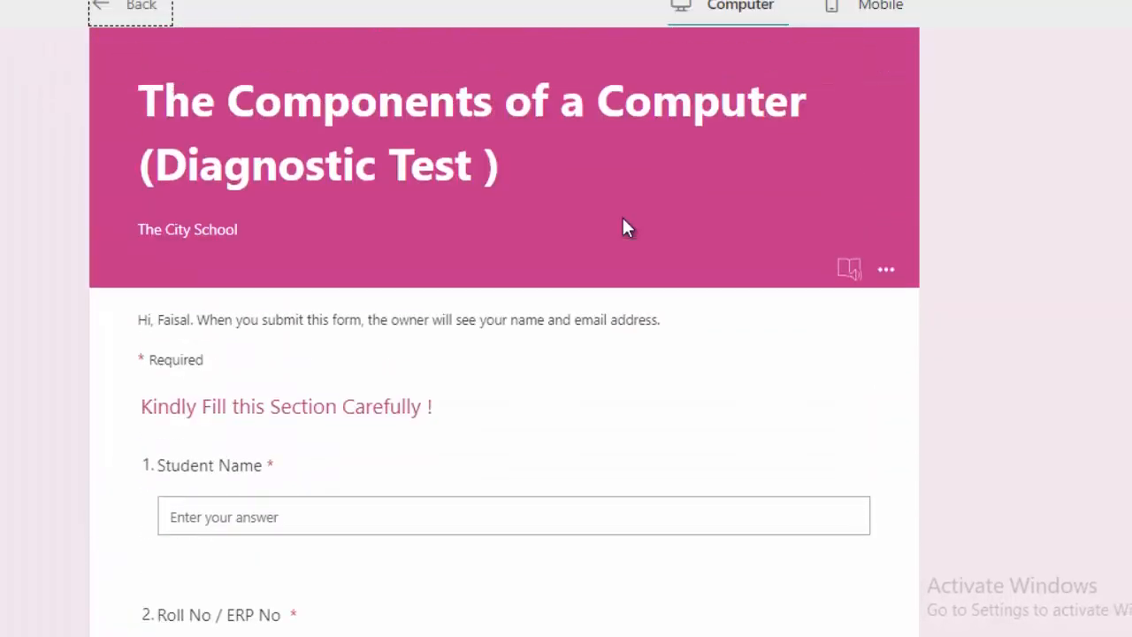
click(142, 7)
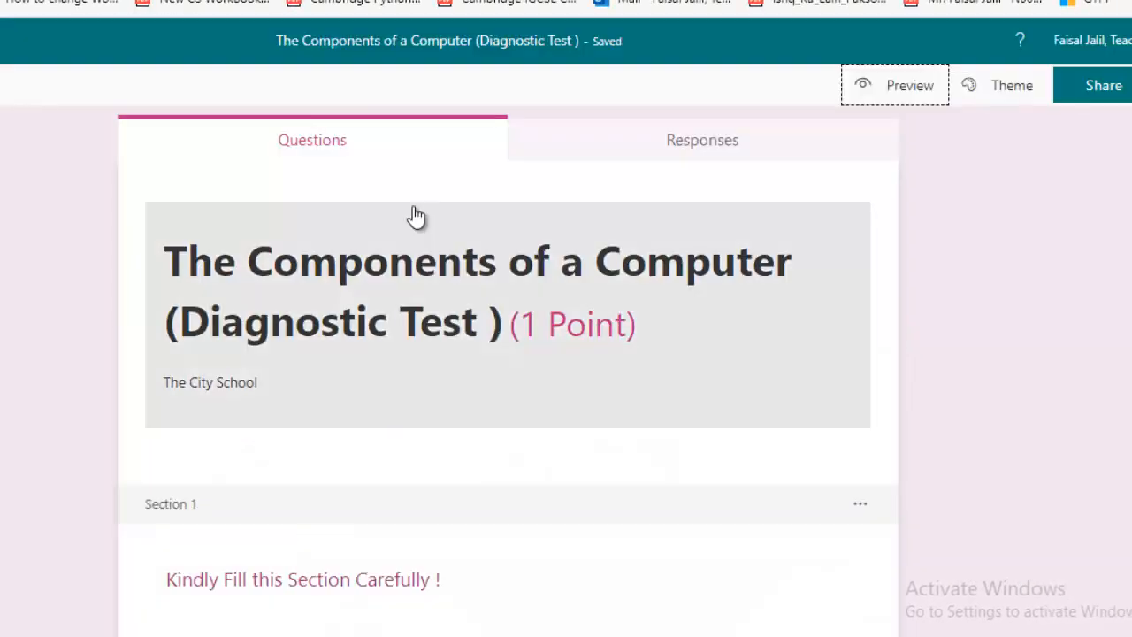
scroll(449, 319, down, 5)
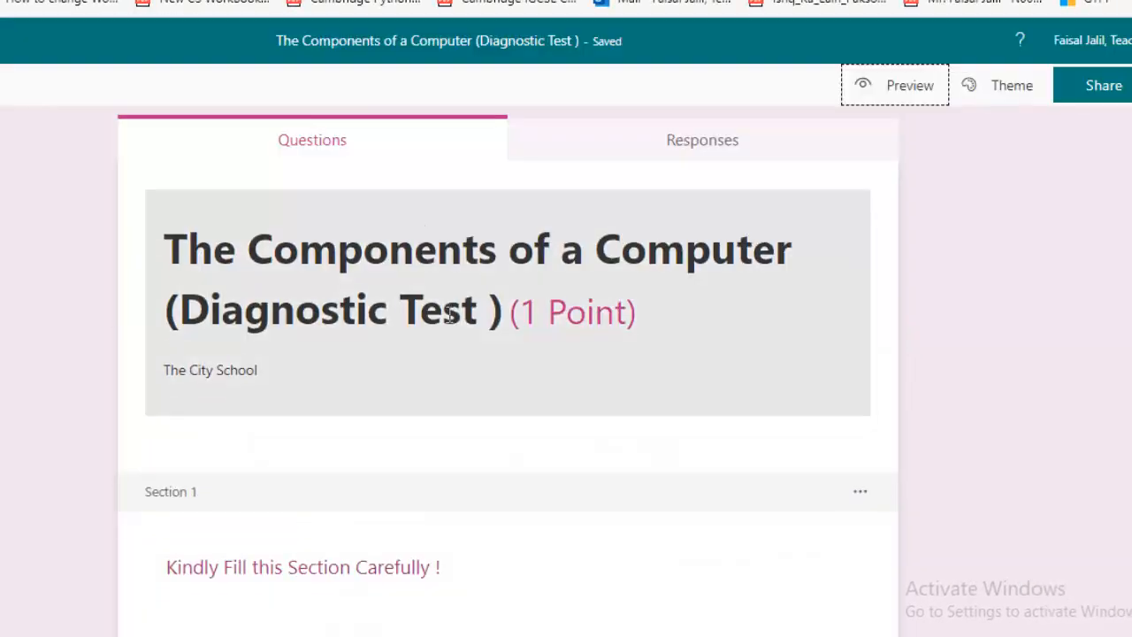
scroll(449, 318, down, 6)
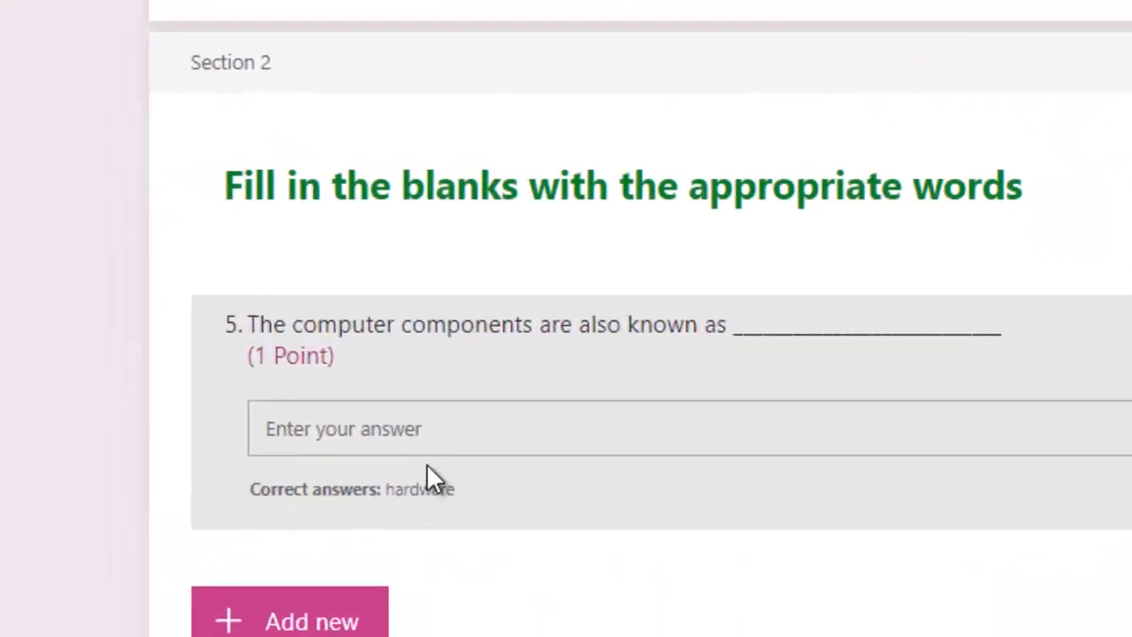
click(329, 517)
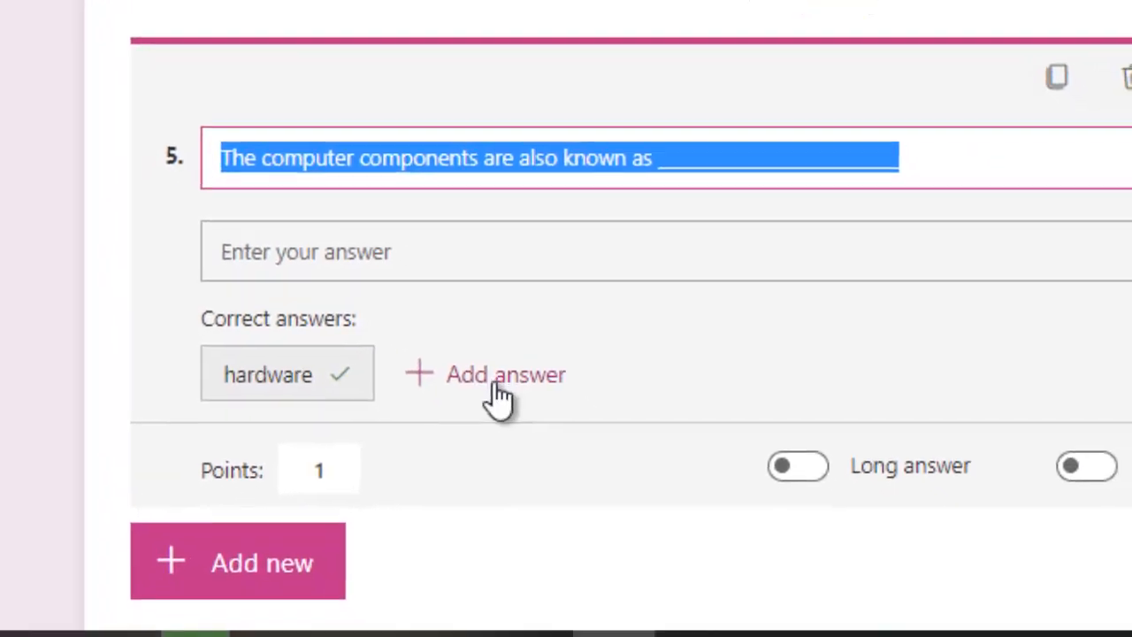
Add text question 6 reading 'A computer is useless without ___'
scroll(571, 455, down, 1)
click(333, 546)
click(255, 482)
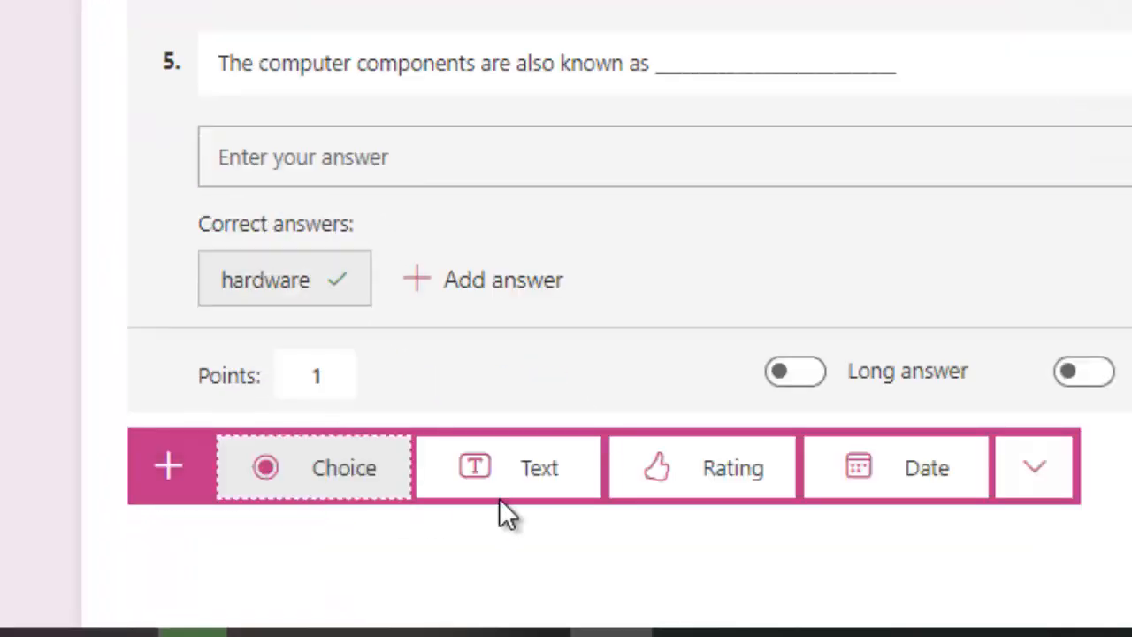
click(514, 473)
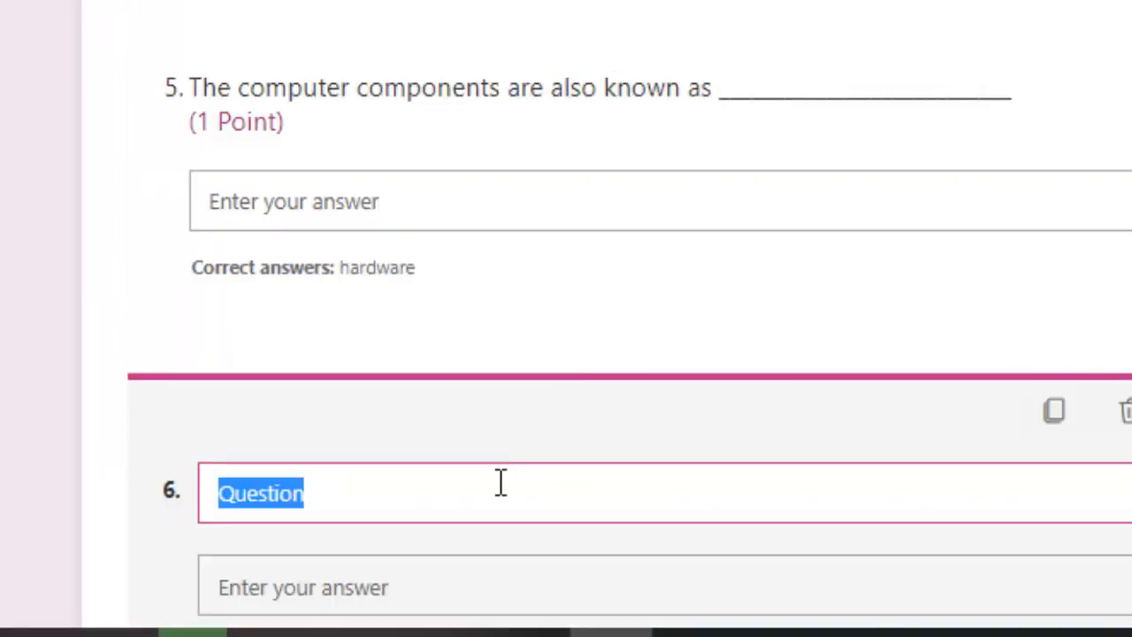
text(A computer is useless without _____________________)
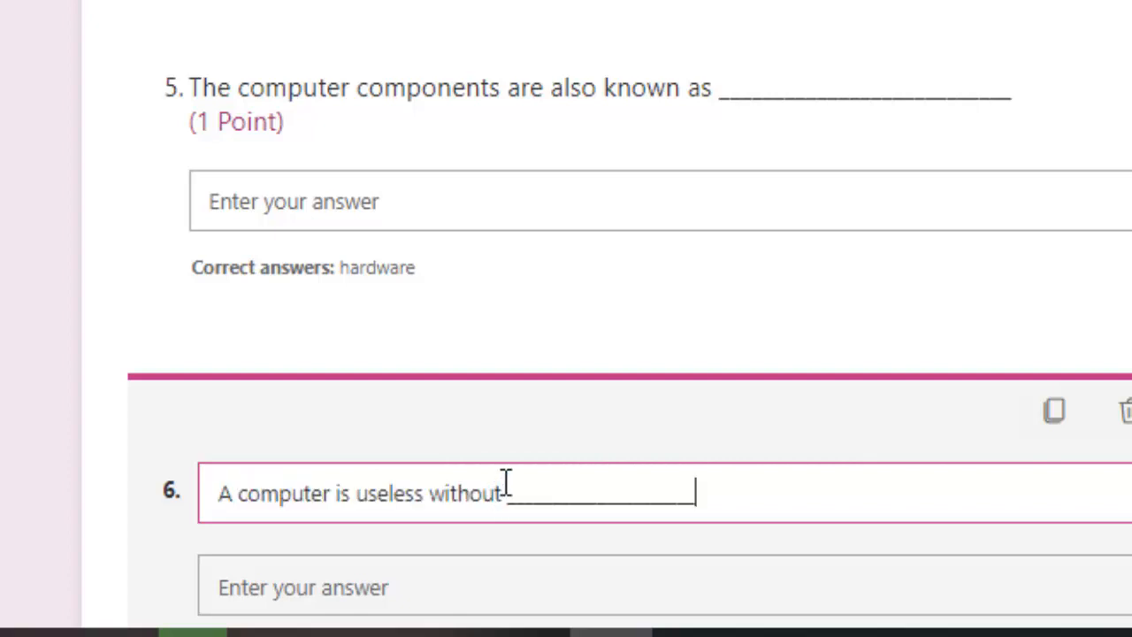
Accept software, system software and operating system as correct answers for question 6
scroll(402, 384, down, 3)
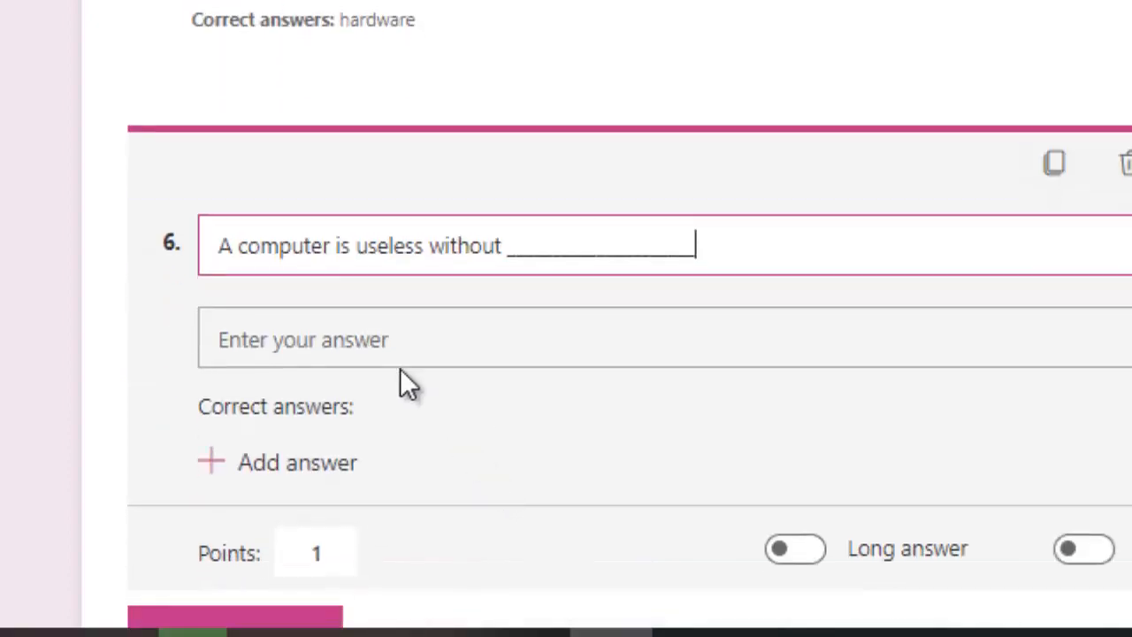
click(327, 468)
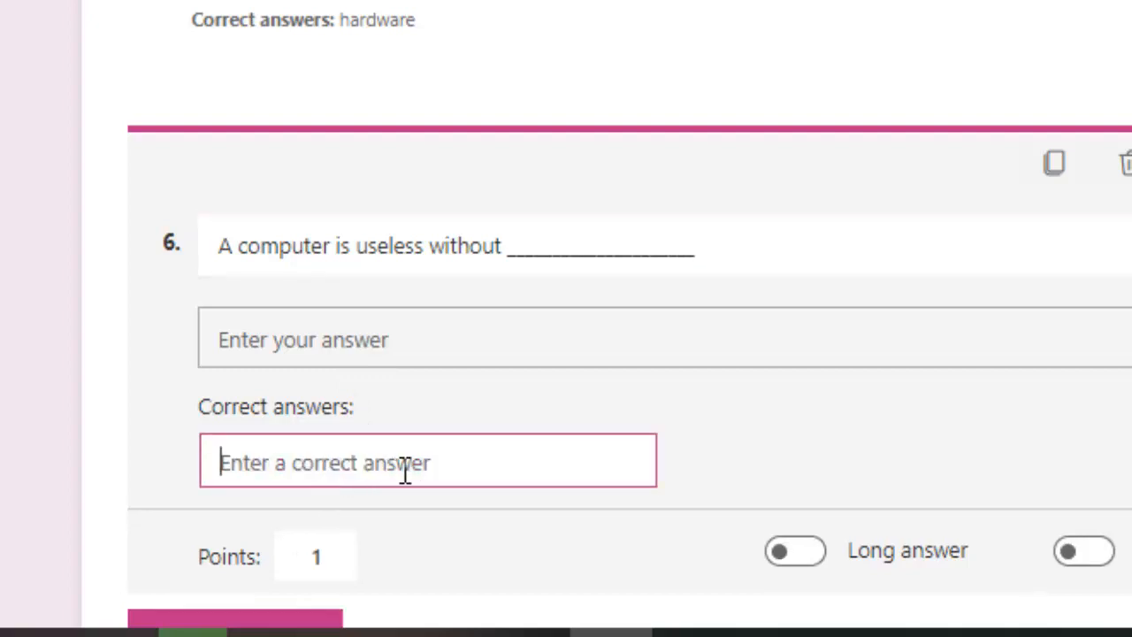
text(software)
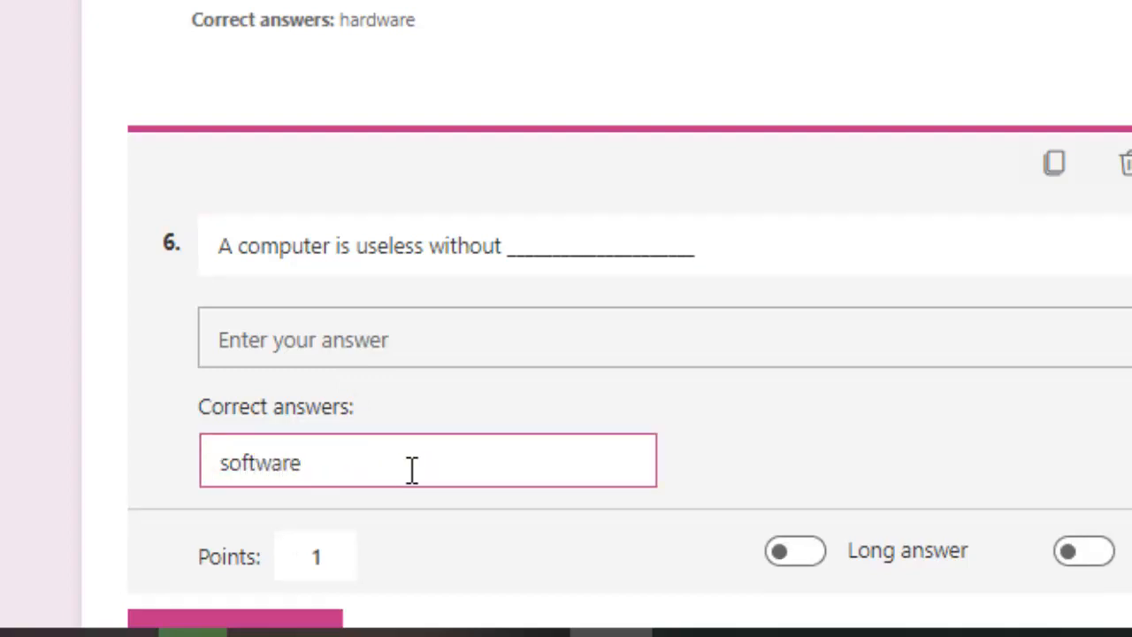
click(911, 463)
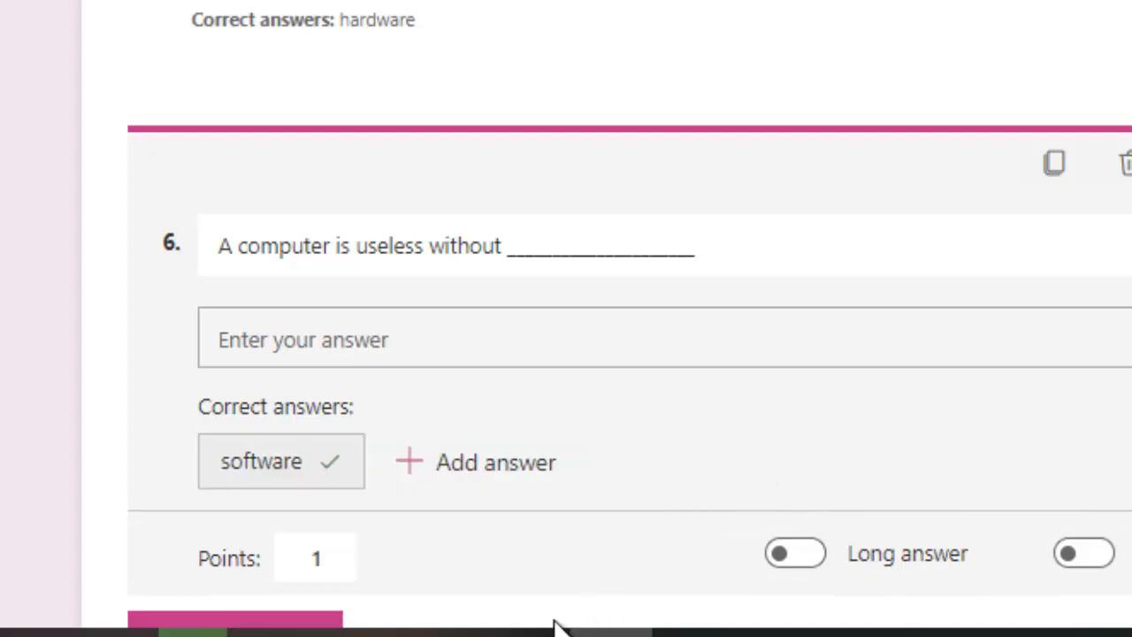
click(487, 467)
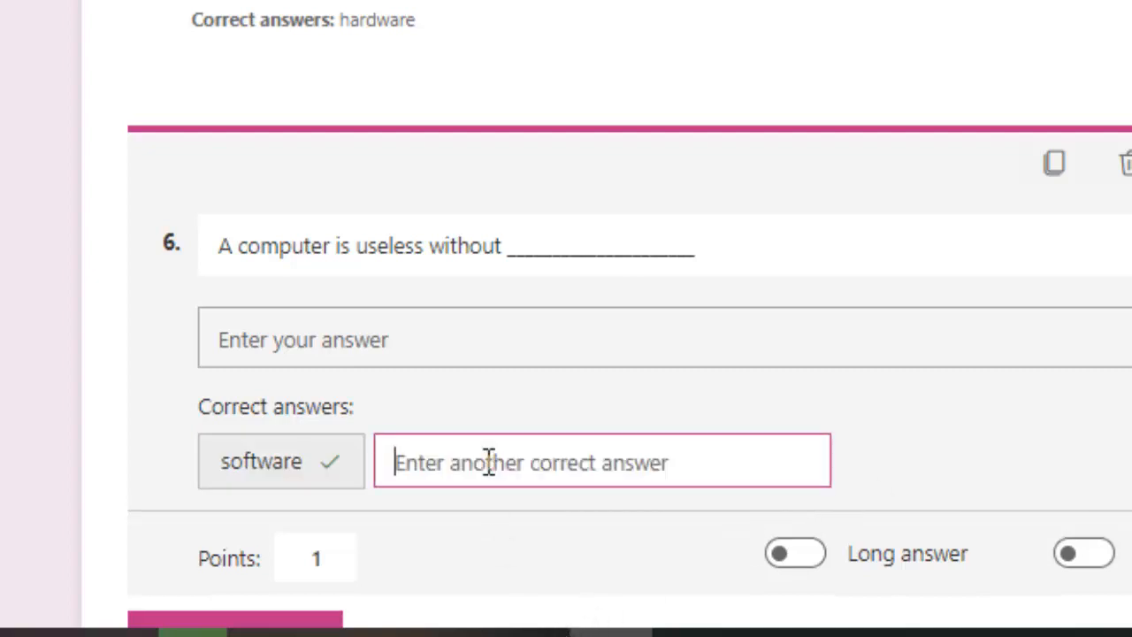
text(system )
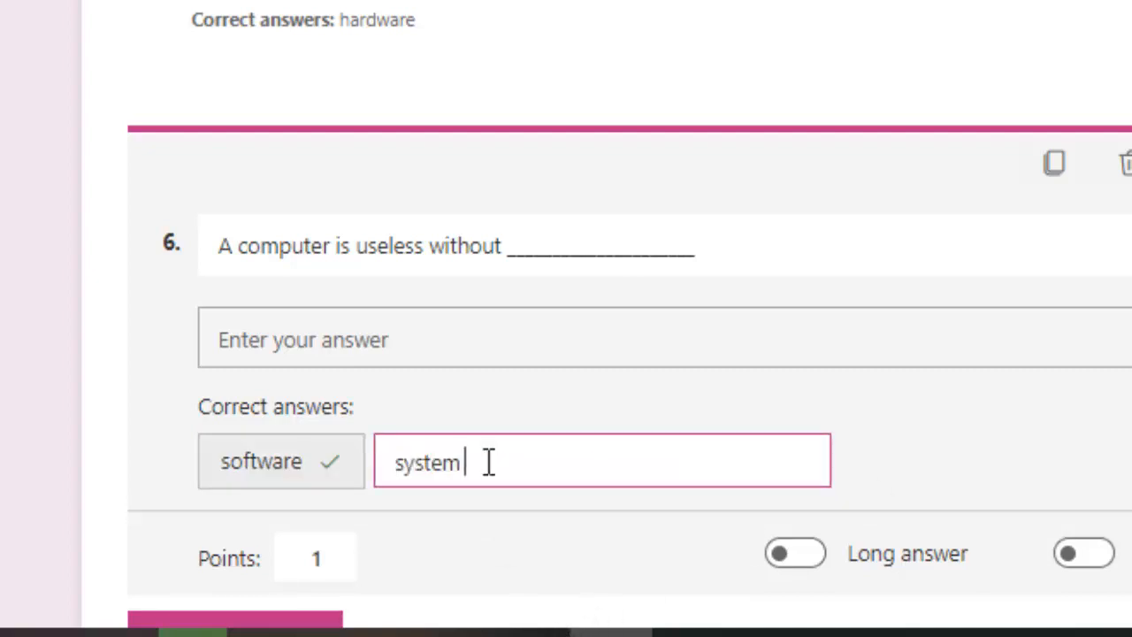
text(software)
click(874, 441)
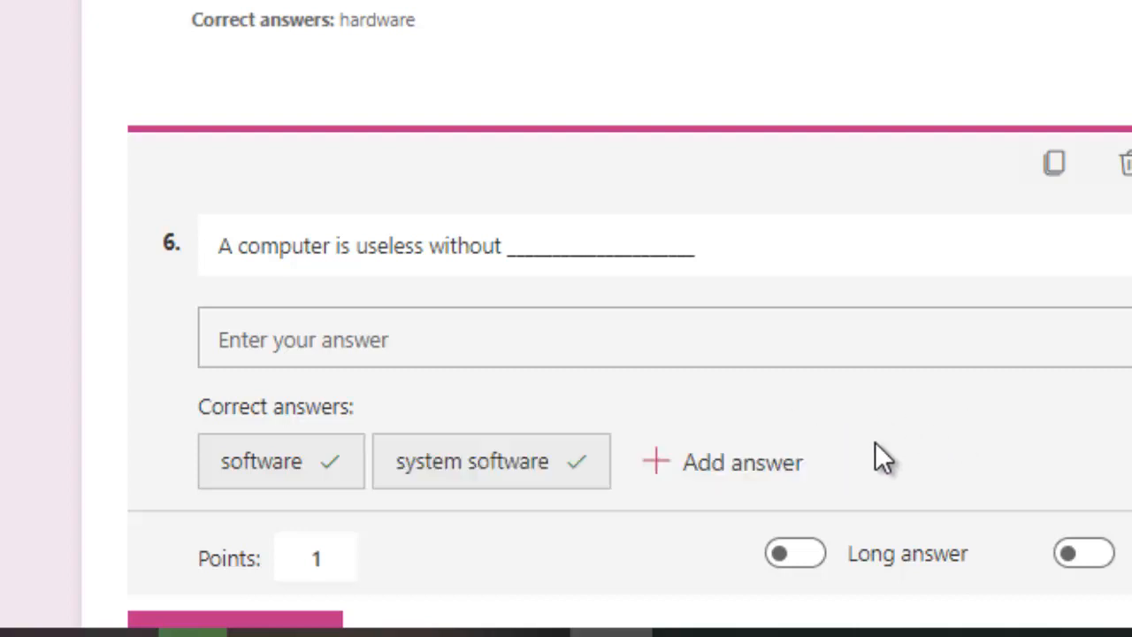
click(678, 465)
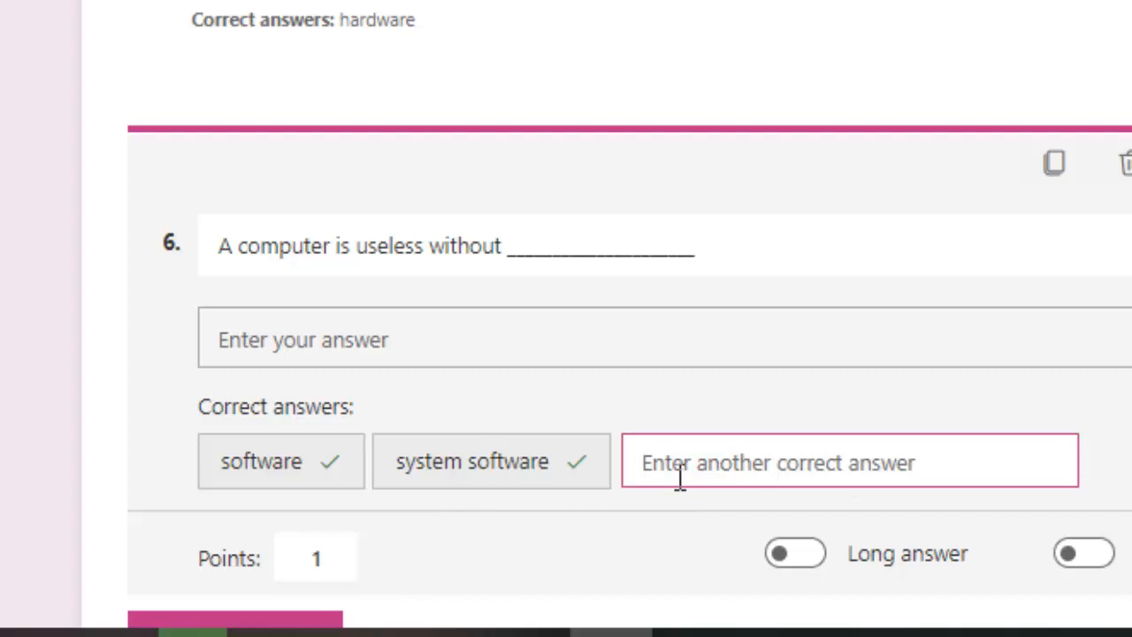
text(oper)
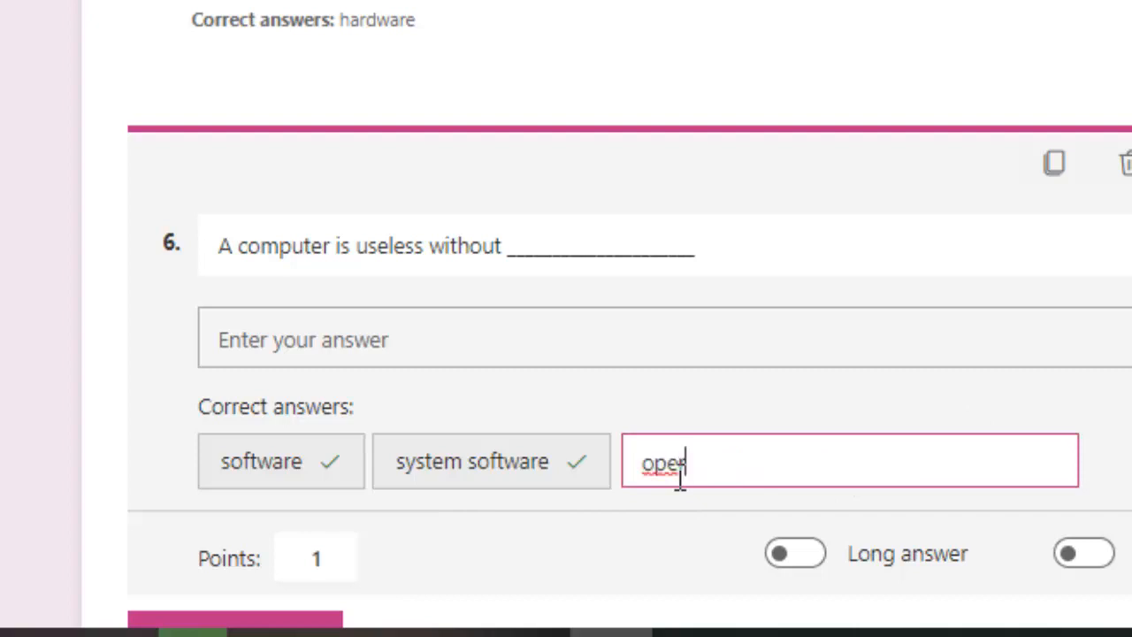
text(ating system)
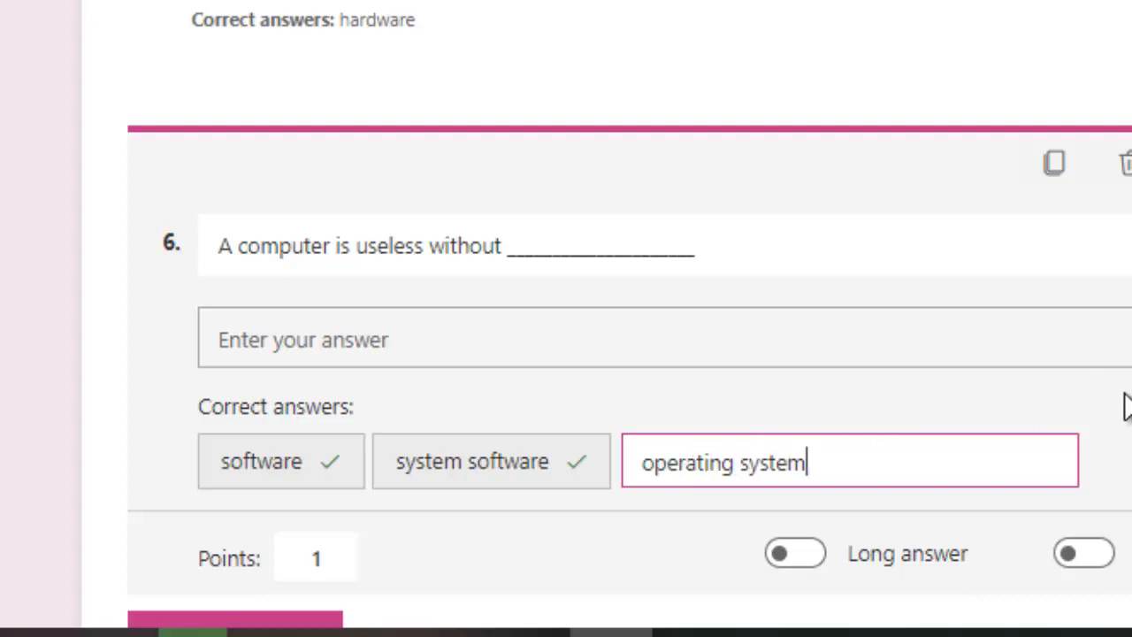
click(1123, 420)
Discard the duplicate System software and Software answers, leaving question 6 selected
click(919, 466)
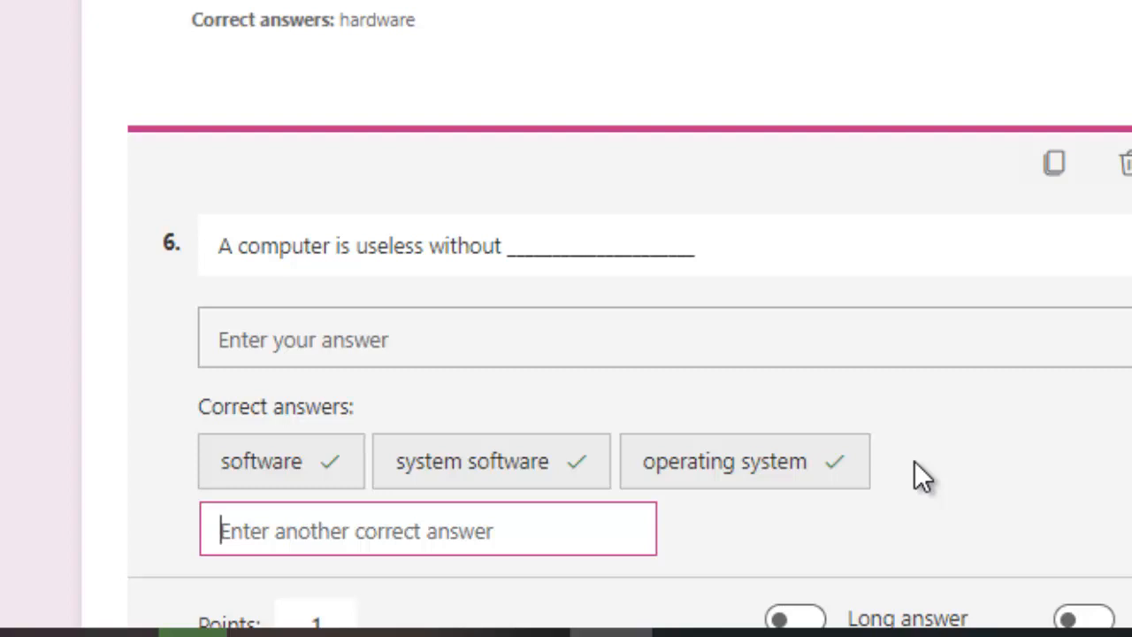
text(Systgem)
key(BackSpace)
key(BackSpace)
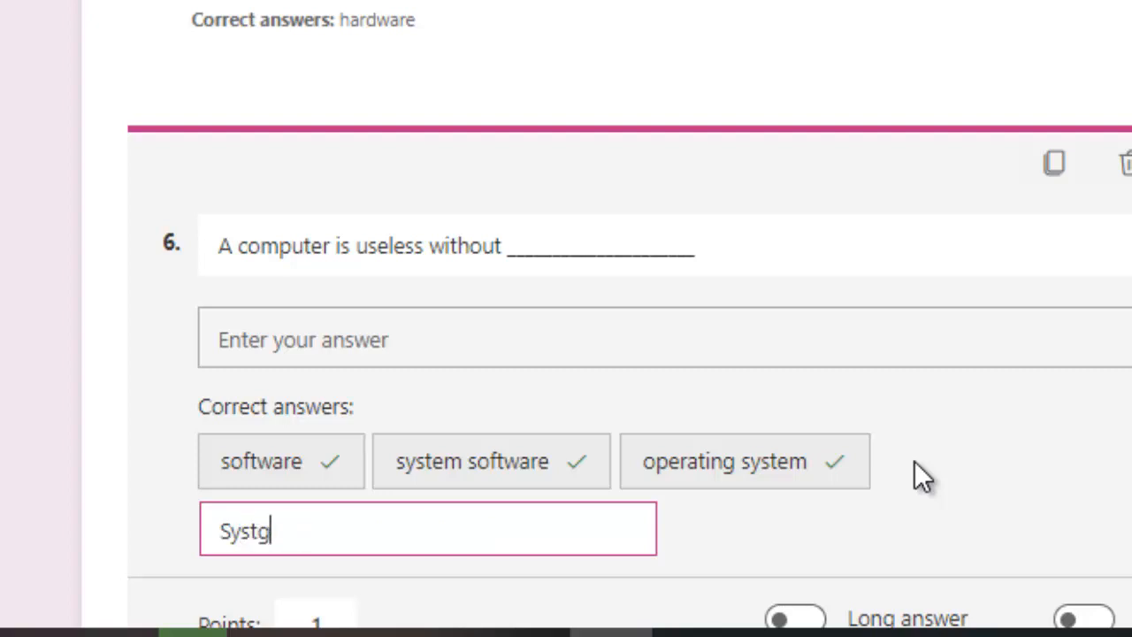
key(BackSpace)
text(em soft)
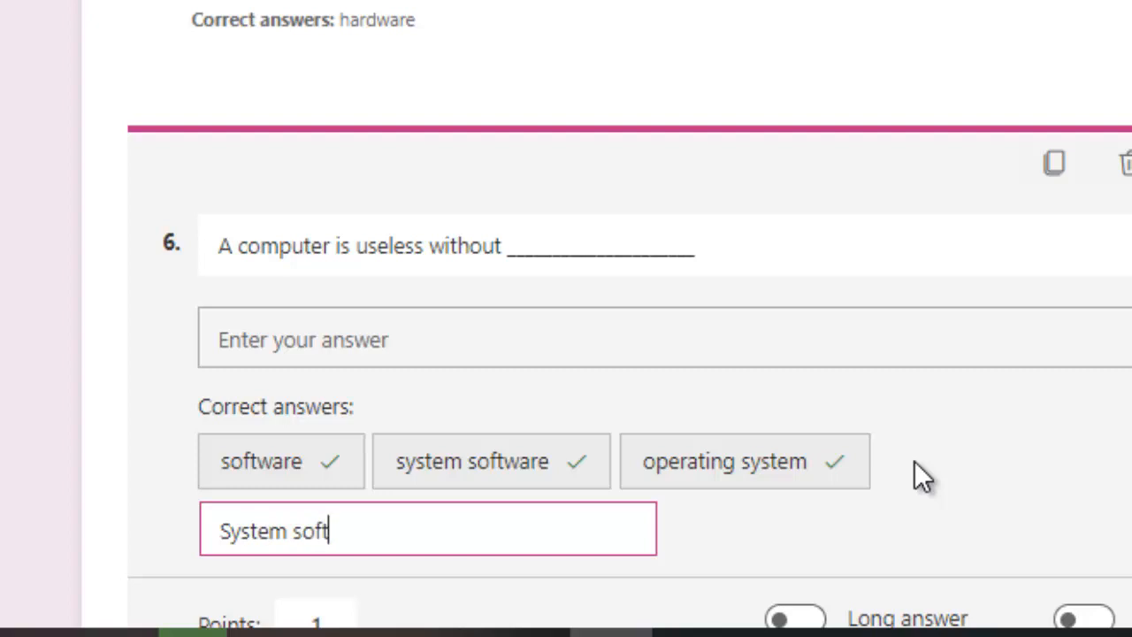
text(ware)
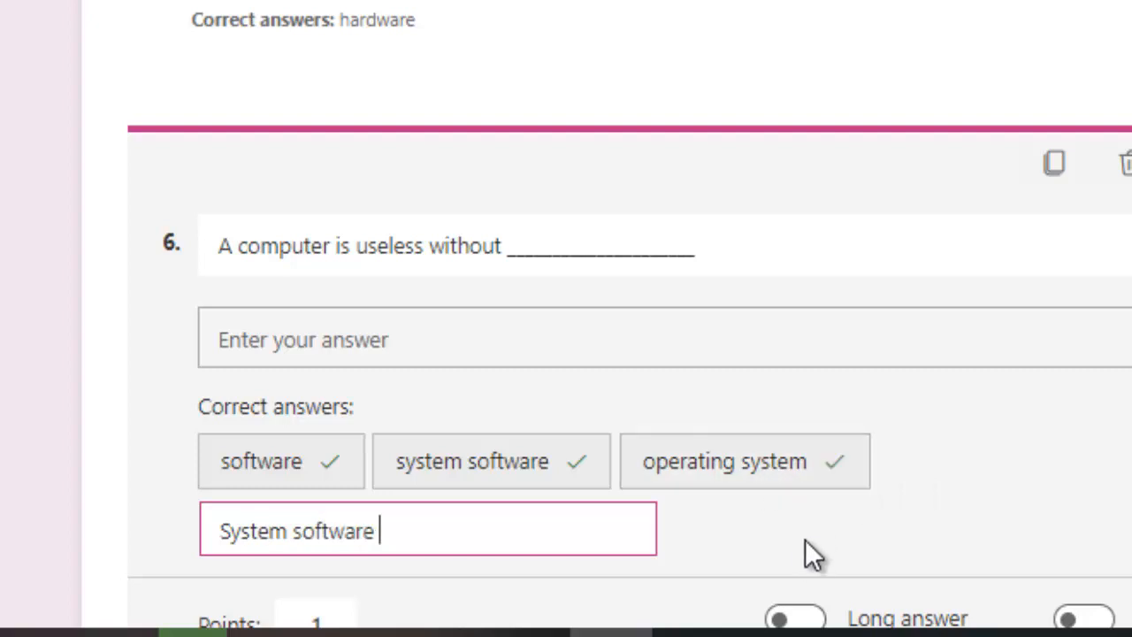
click(681, 558)
click(930, 462)
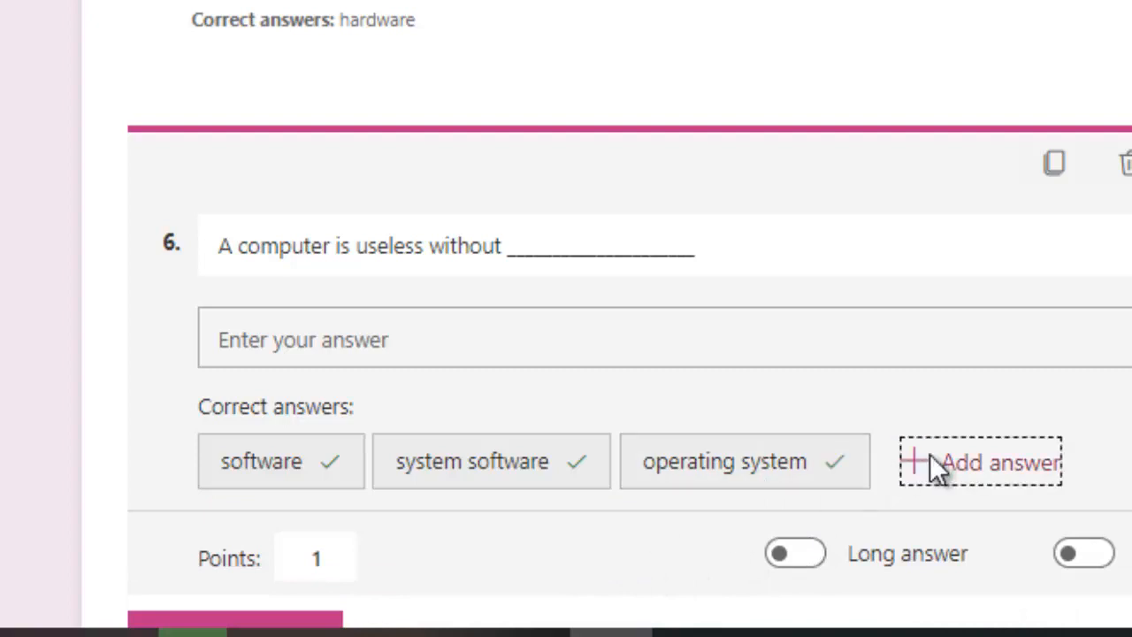
text(Software)
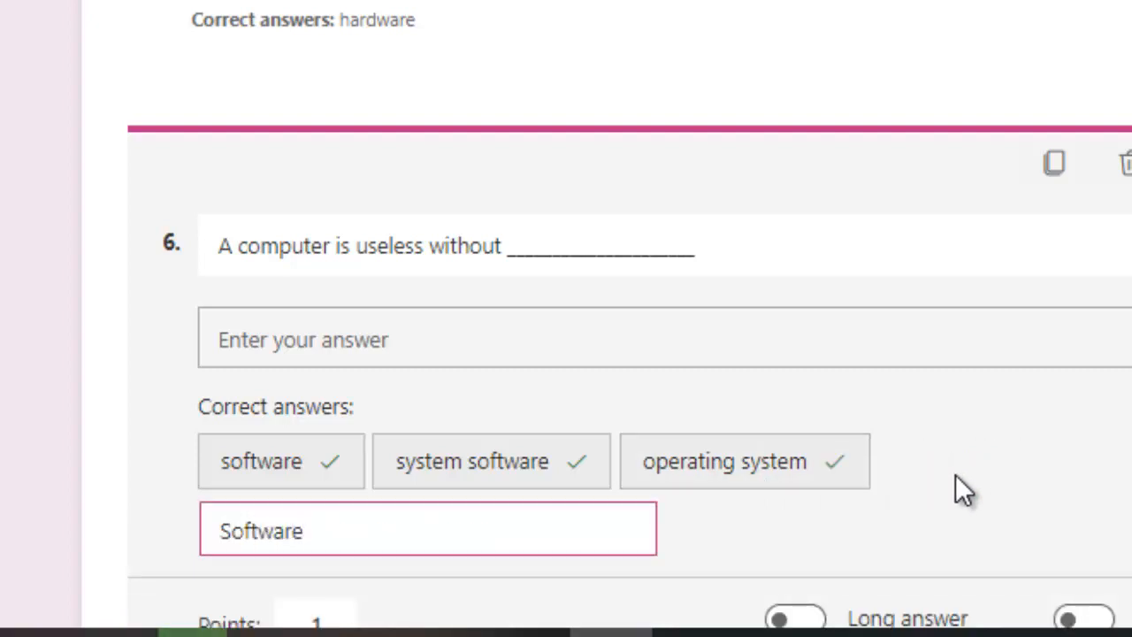
click(1116, 431)
click(920, 478)
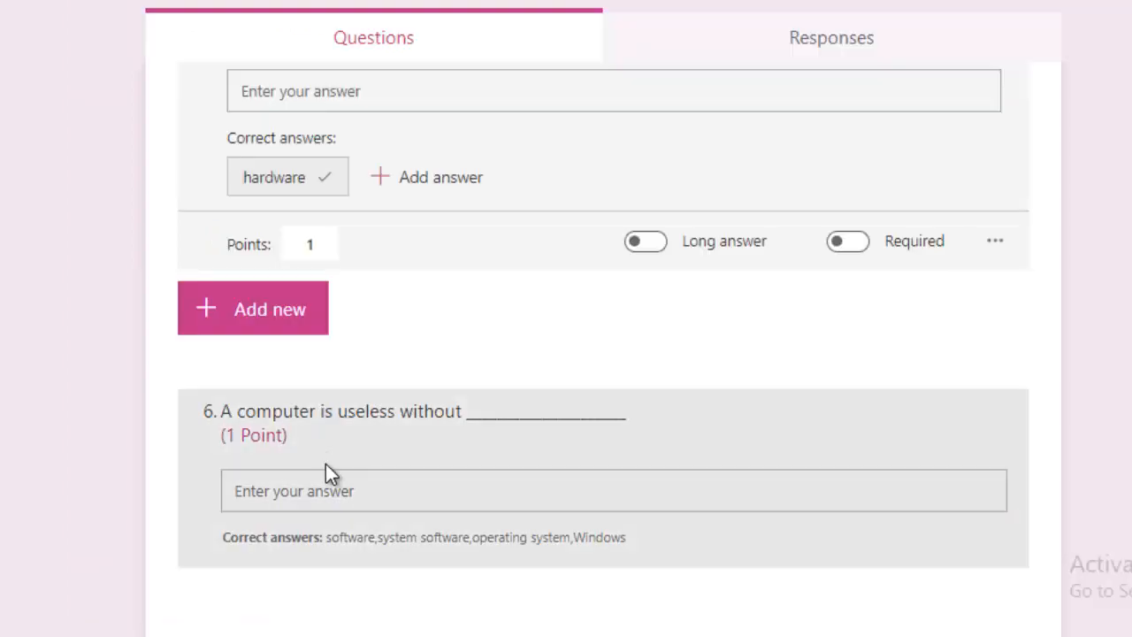
click(324, 469)
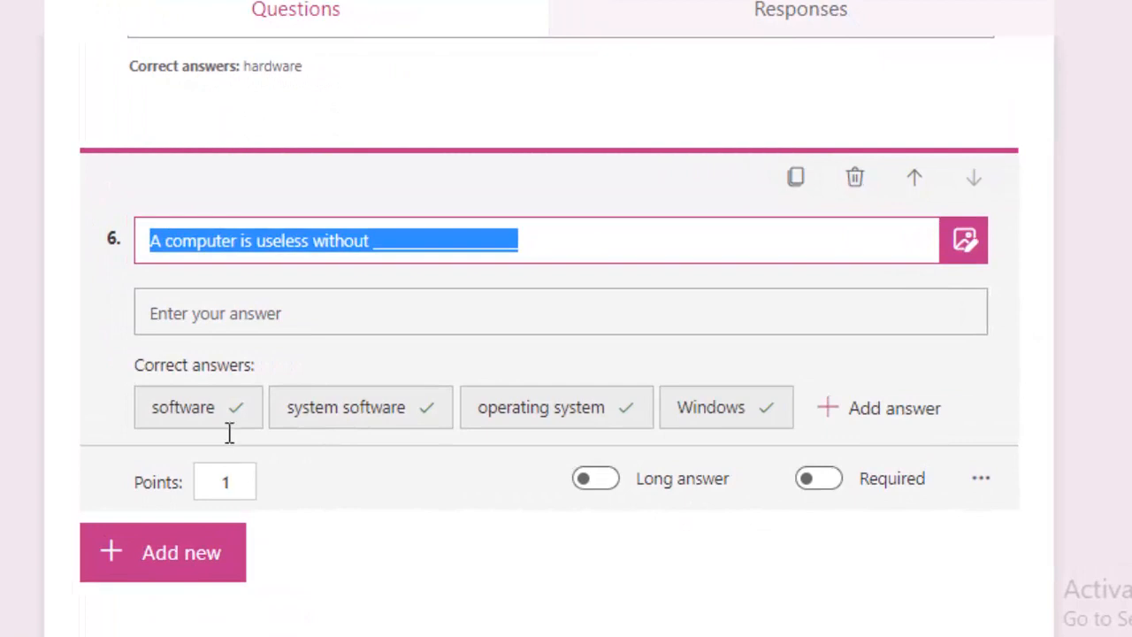
Add text question 7, 'The common examples of computer hardware are ___'
click(162, 548)
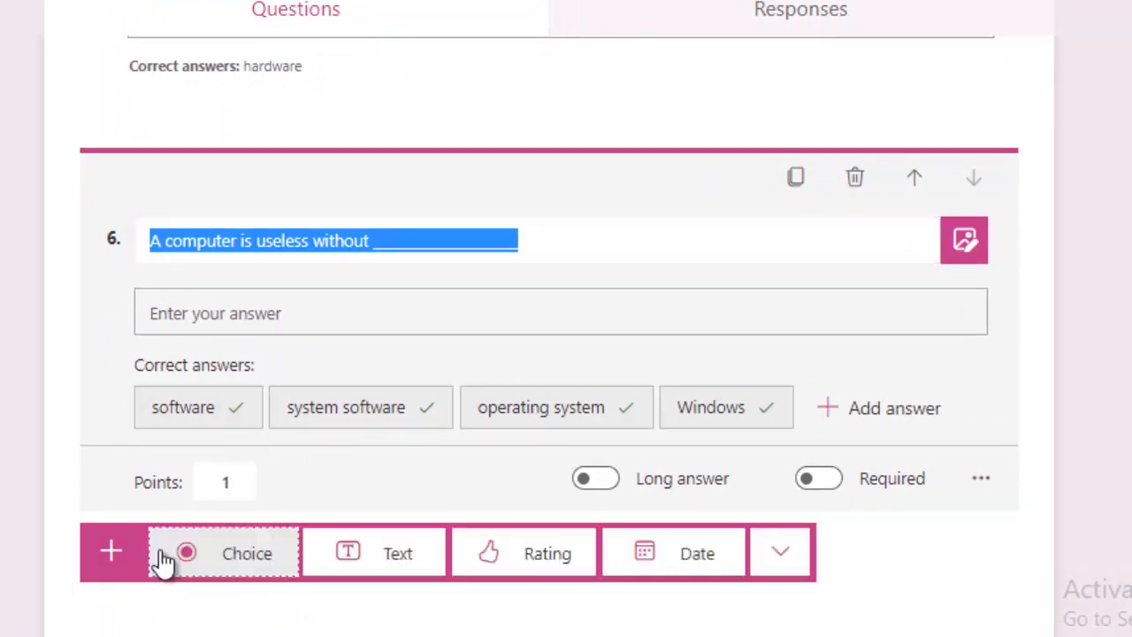
click(353, 564)
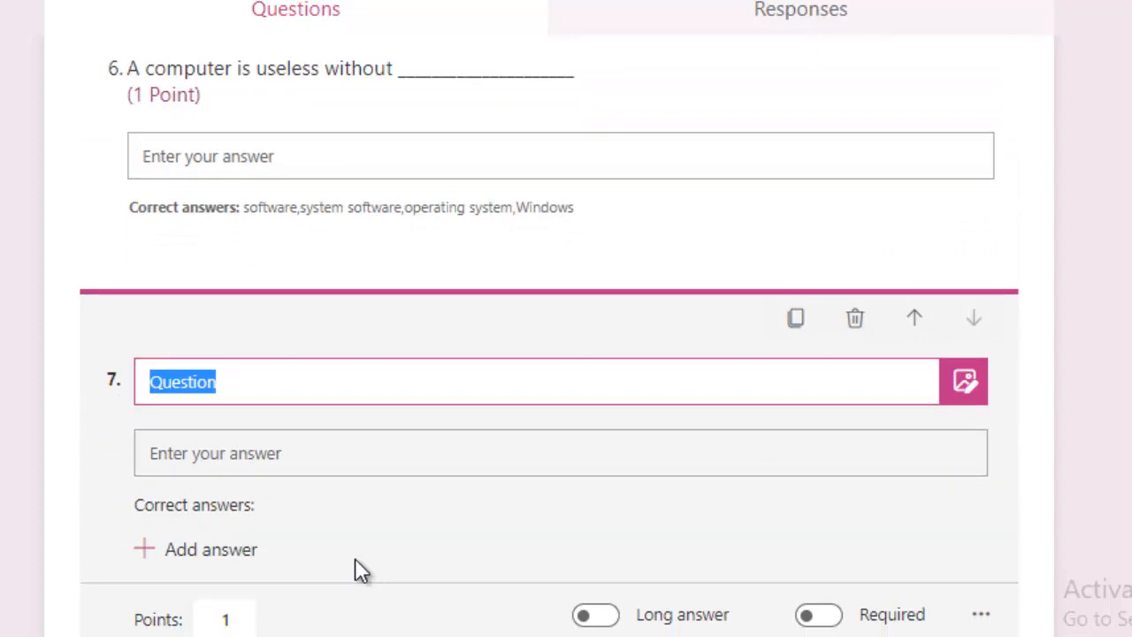
text(The)
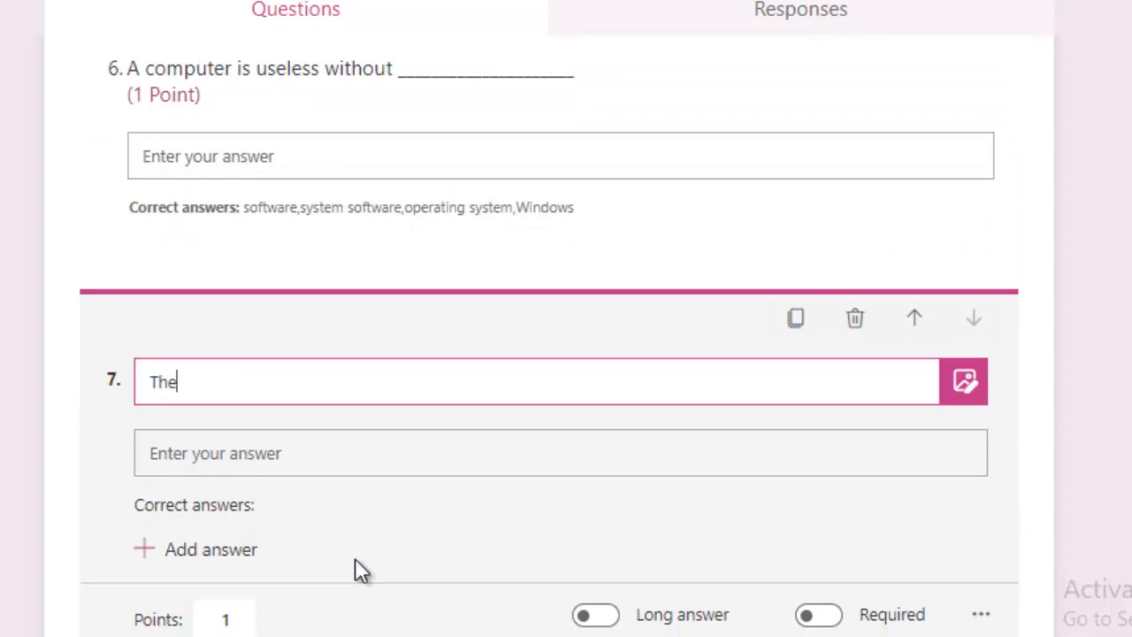
text(common examples of computer hardware are __________________)
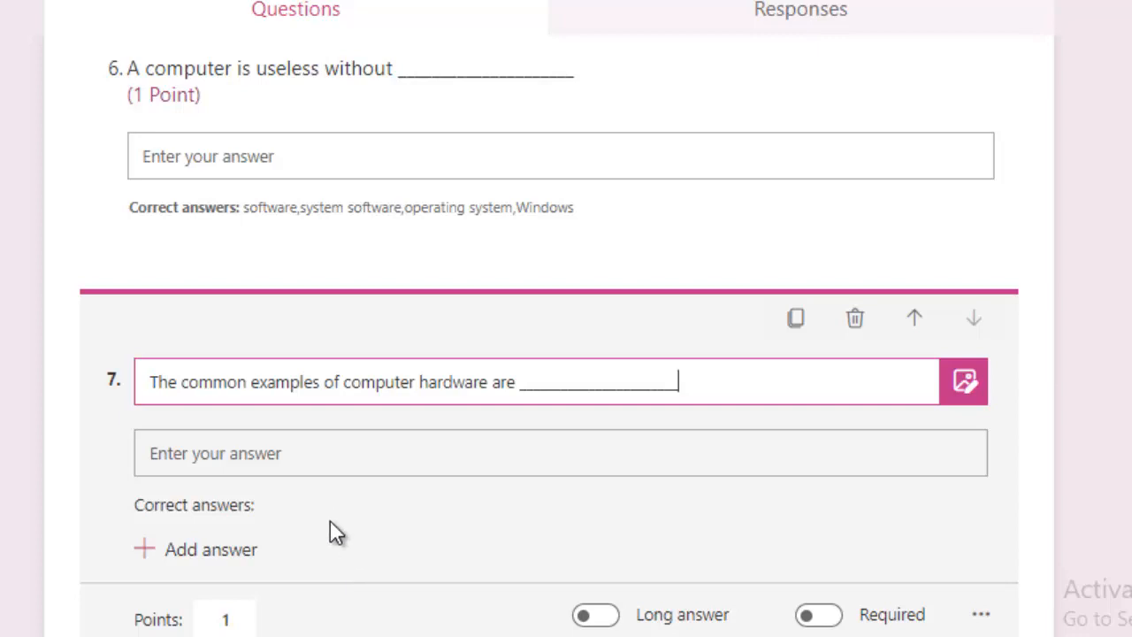
Enter accepted hardware answers for question 7, including monitor, keyboard and system unit
click(237, 550)
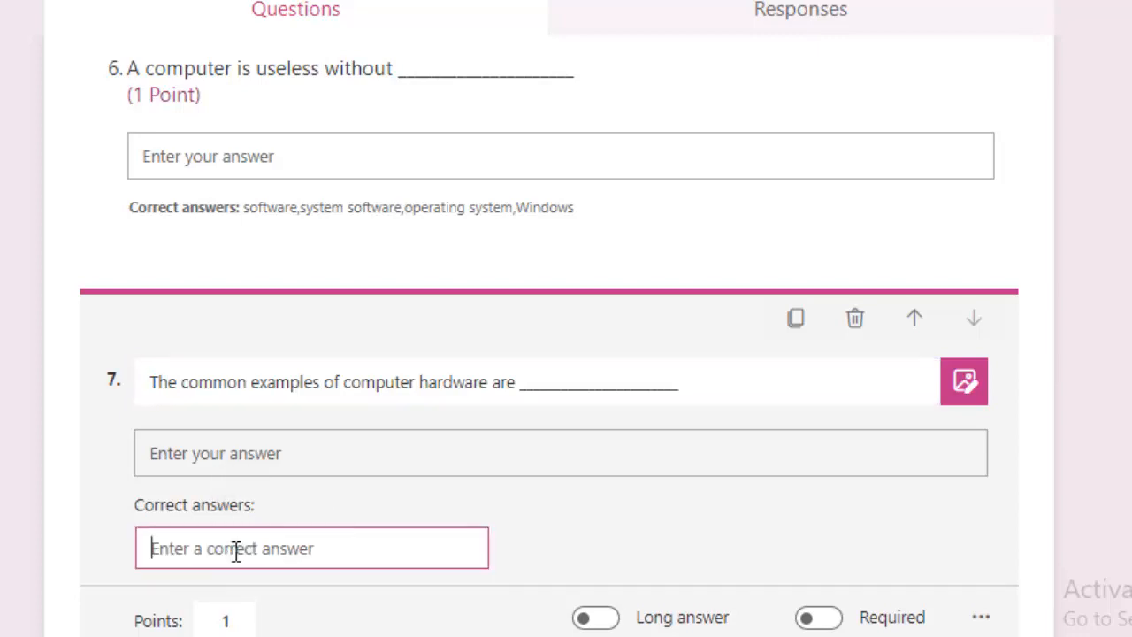
text(moni)
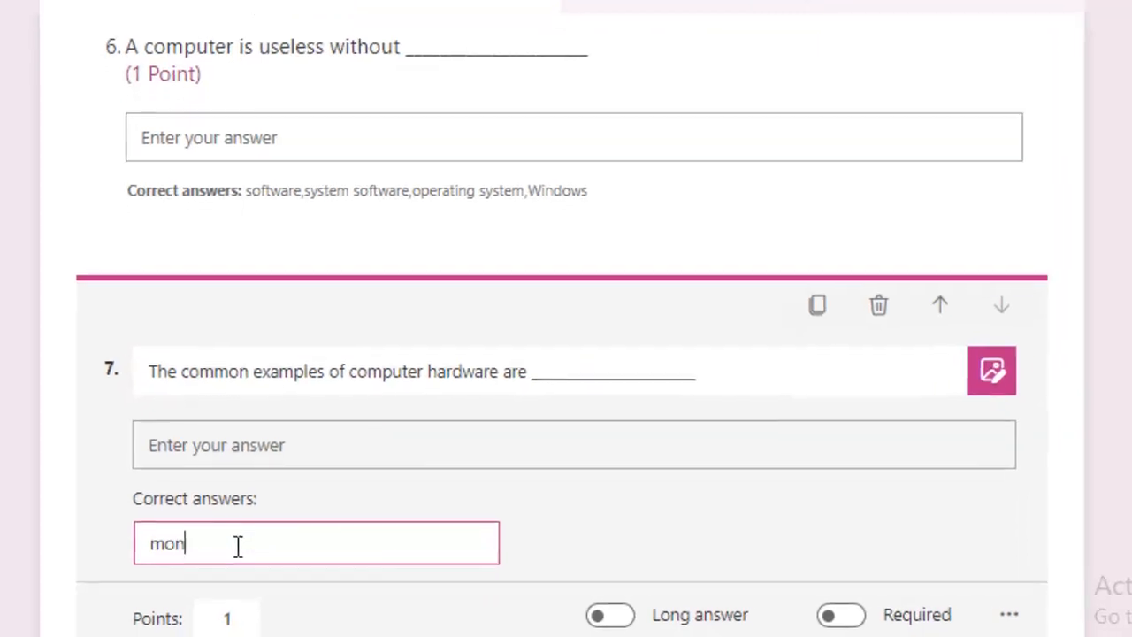
text(tor)
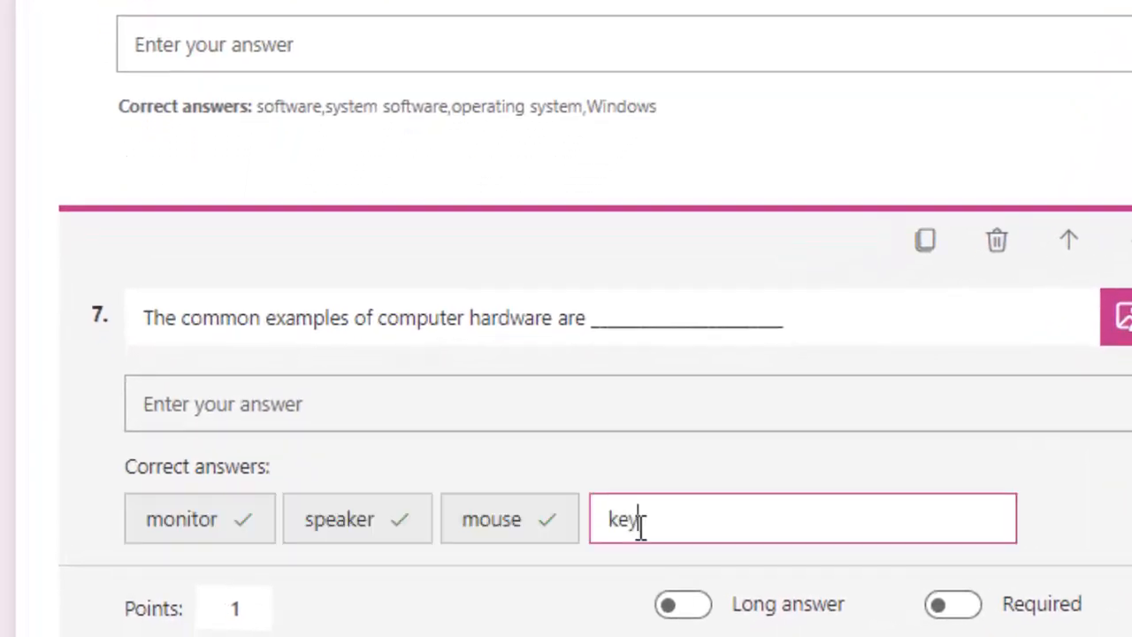
text(board)
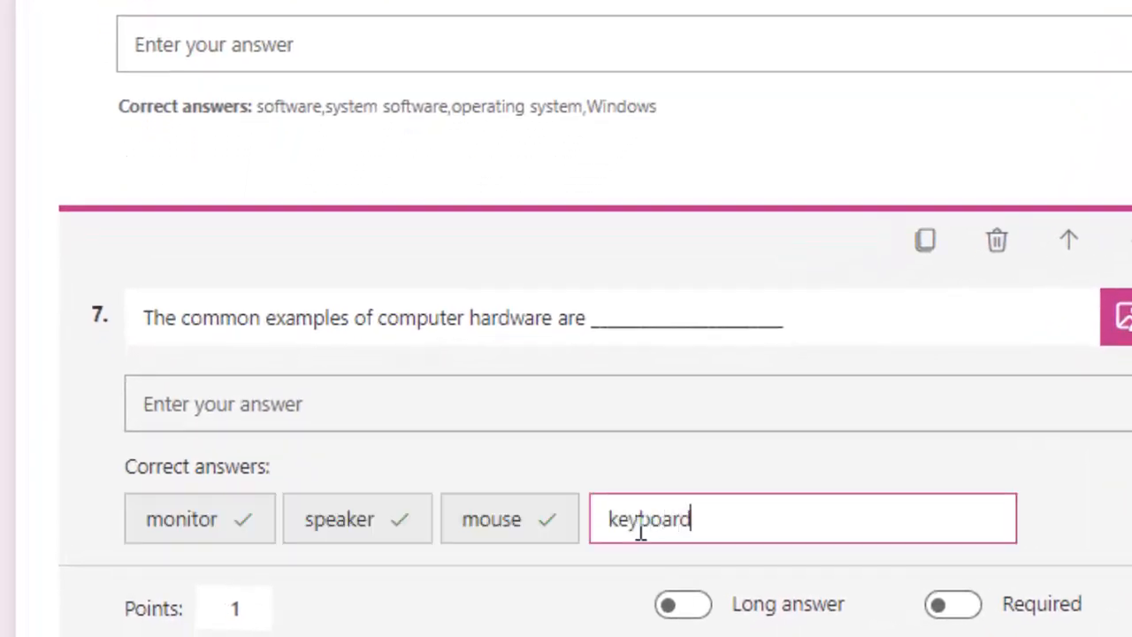
key(Return)
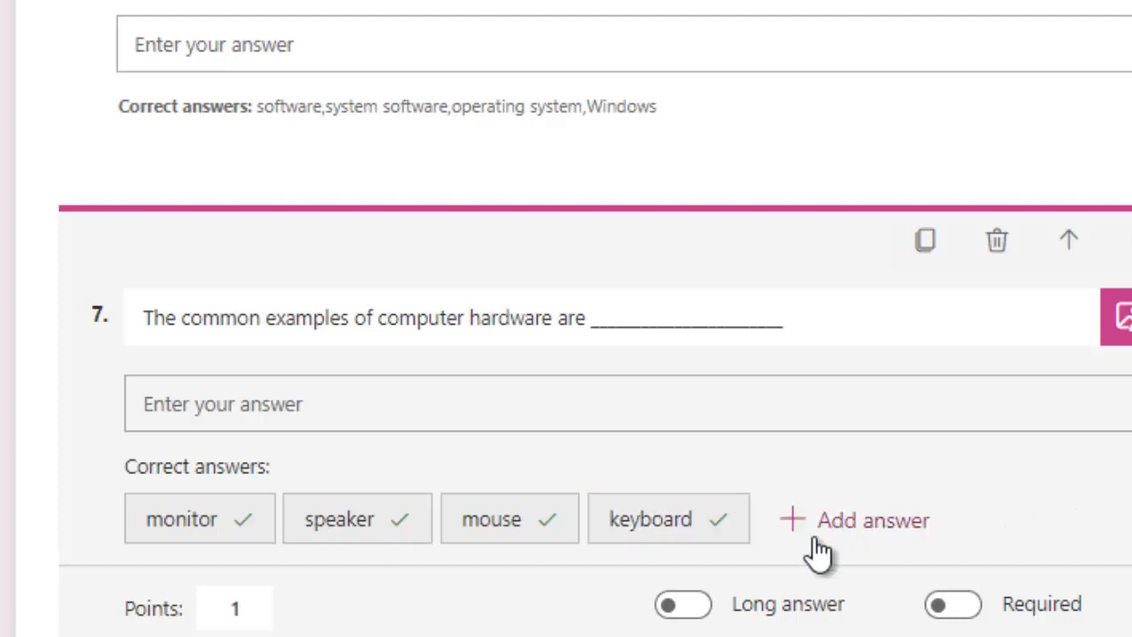
click(790, 529)
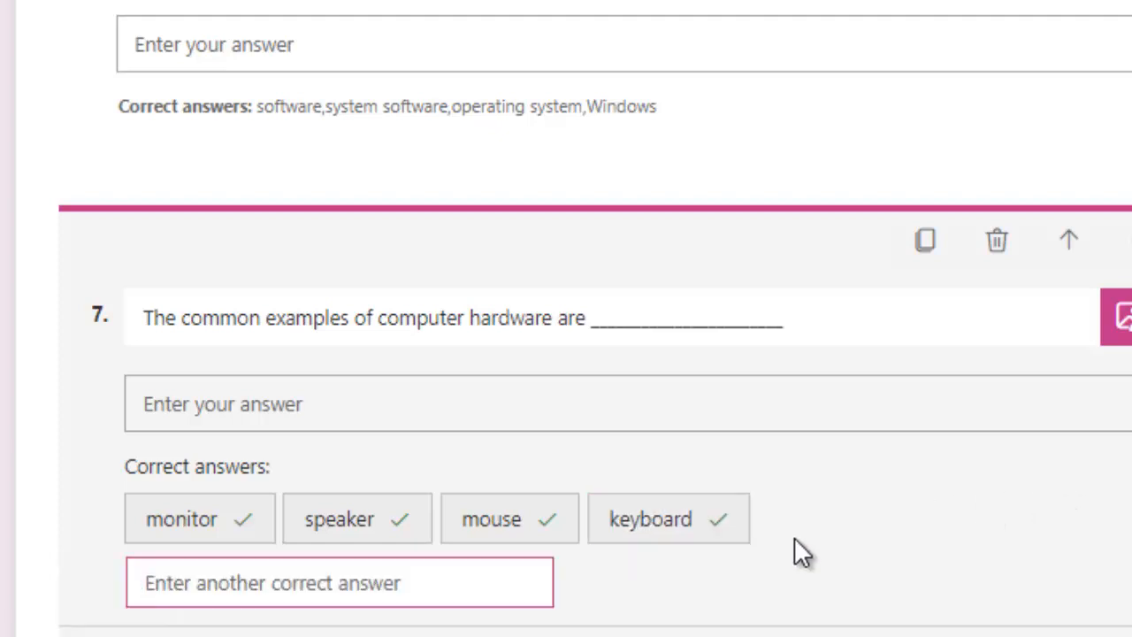
text(system)
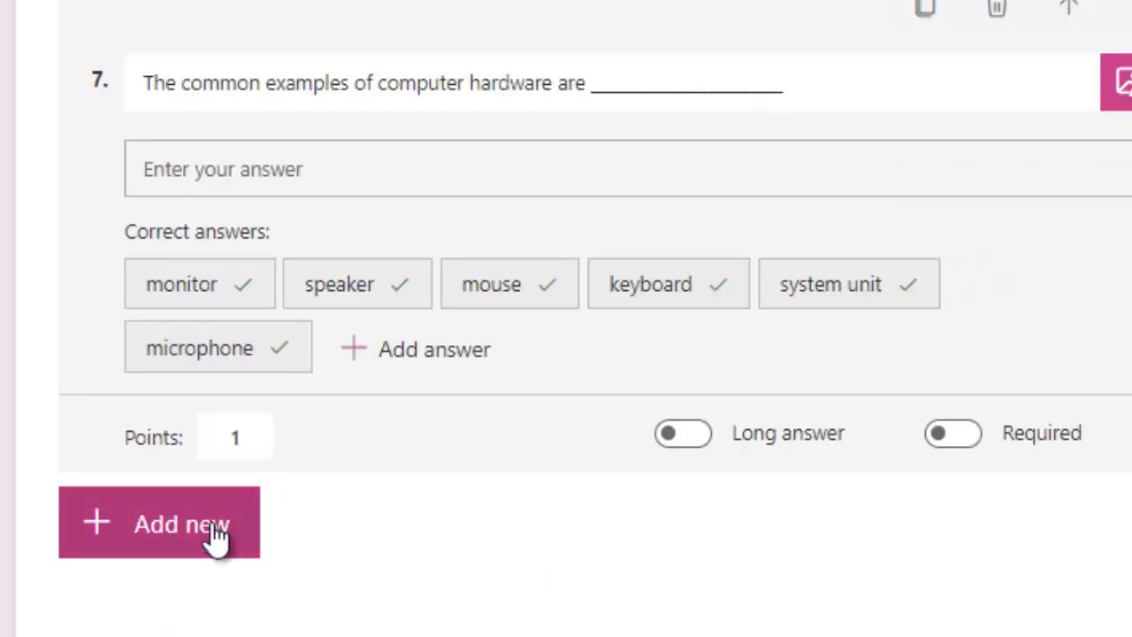
click(215, 536)
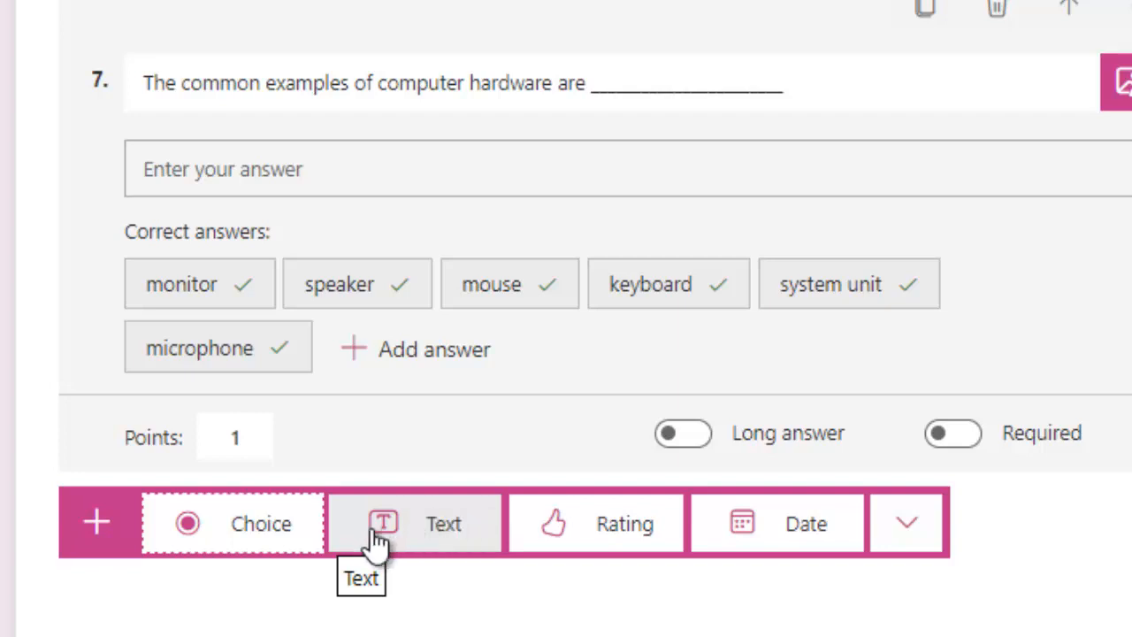
Add choice question 8, 'The keyboard is a ___ device.', with options Input and Output
click(252, 527)
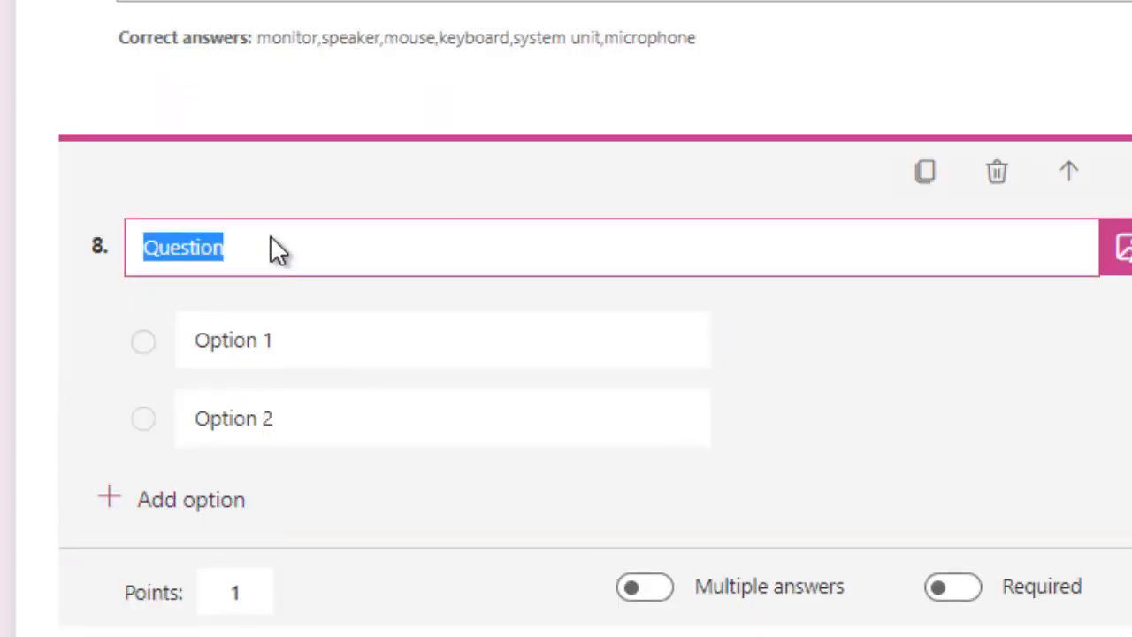
text(The keyboard is a ____________________ device.)
click(325, 338)
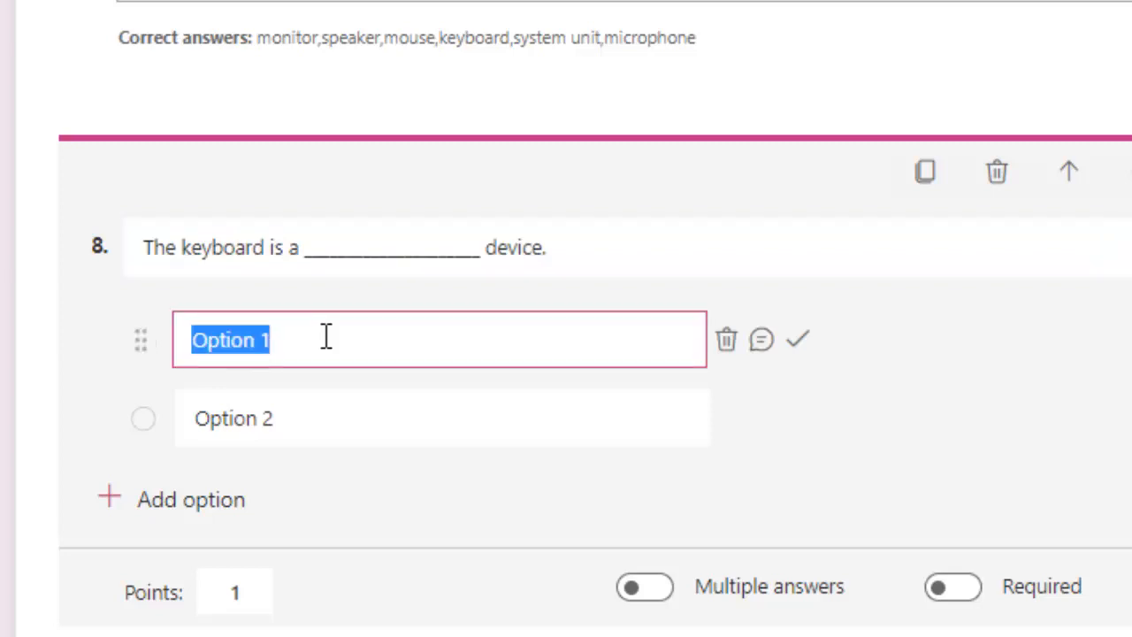
text(Input)
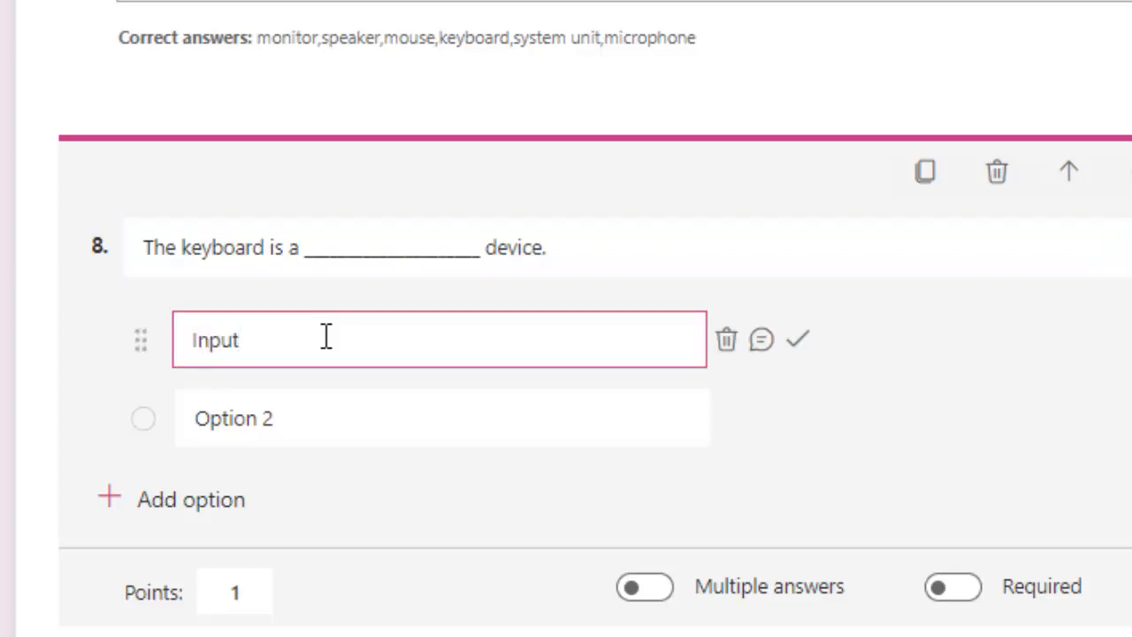
click(296, 423)
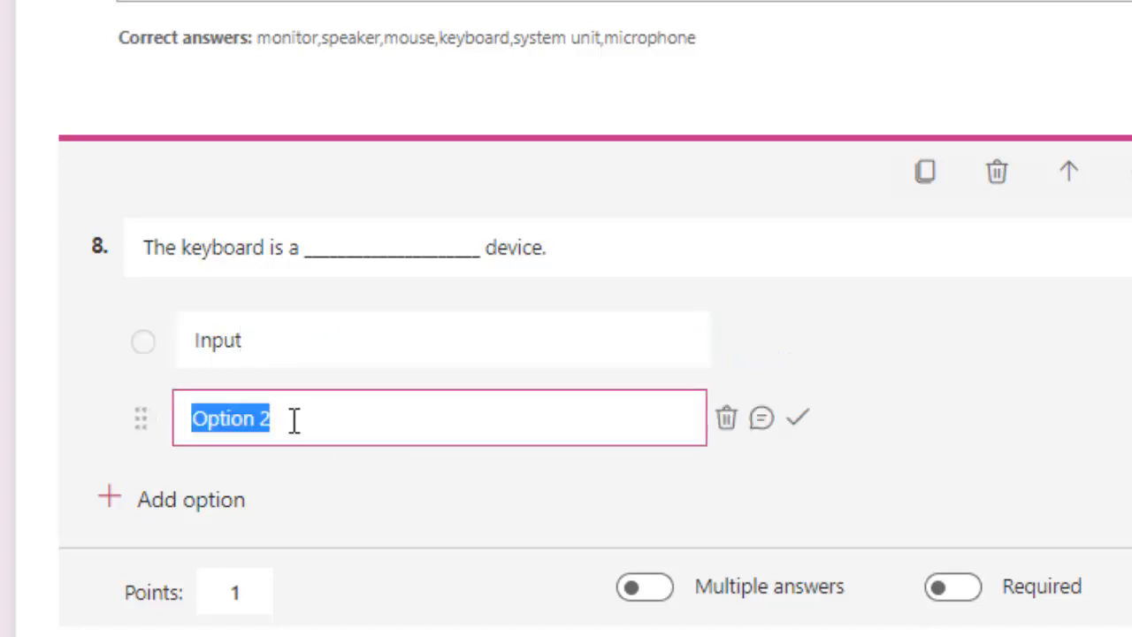
text(Output)
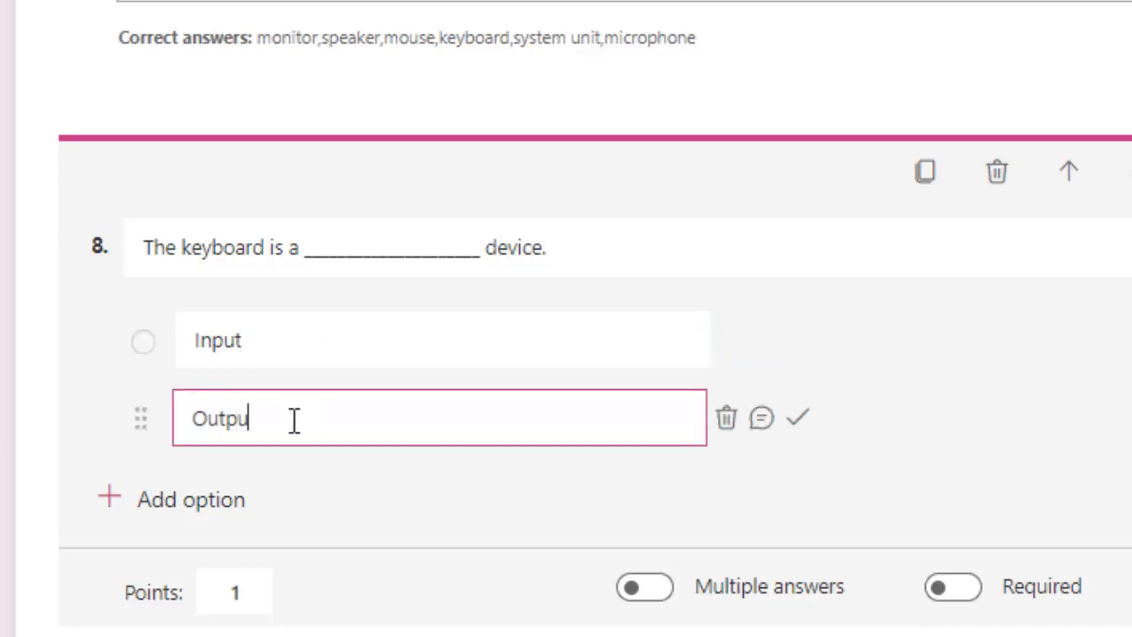
Add a third option, Storage, and mark Input as the correct answer
click(172, 506)
text(St)
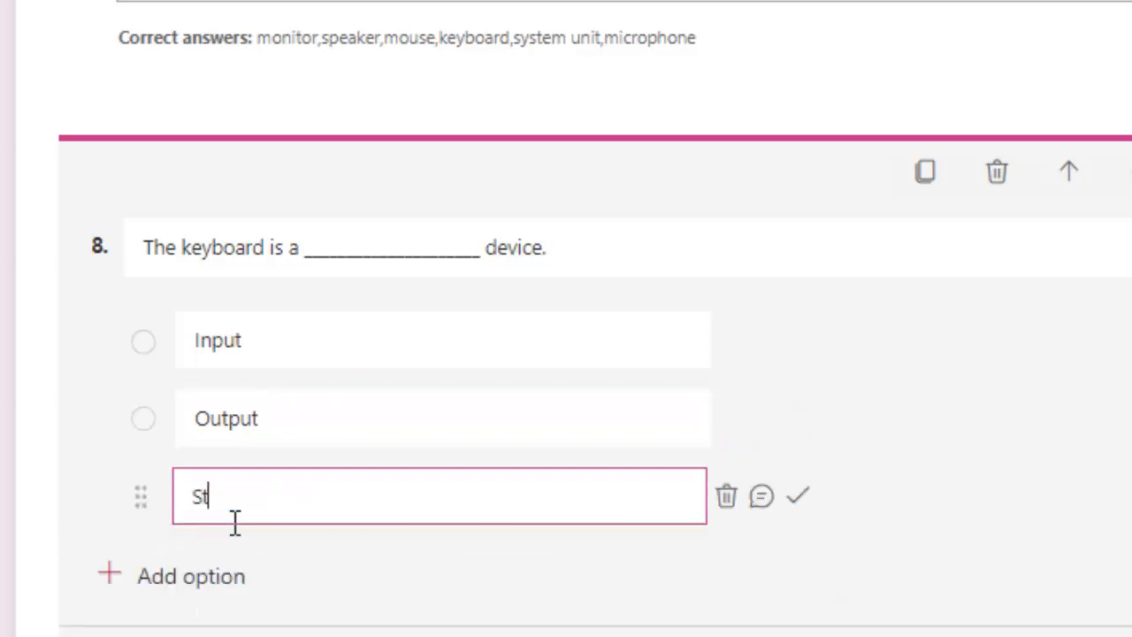
text(orage)
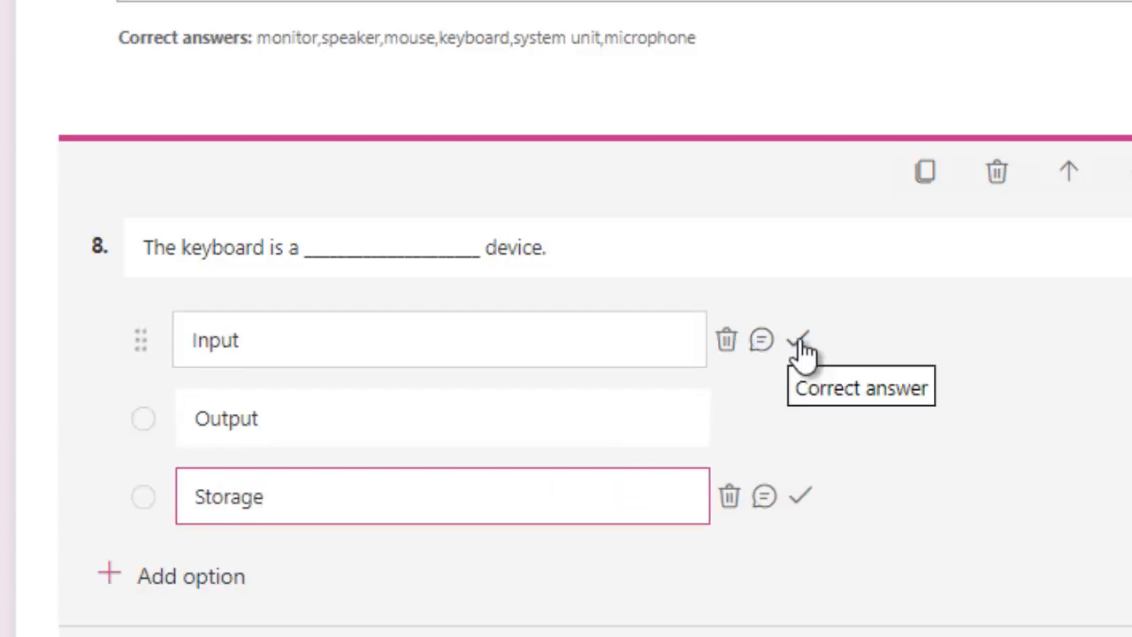
click(798, 341)
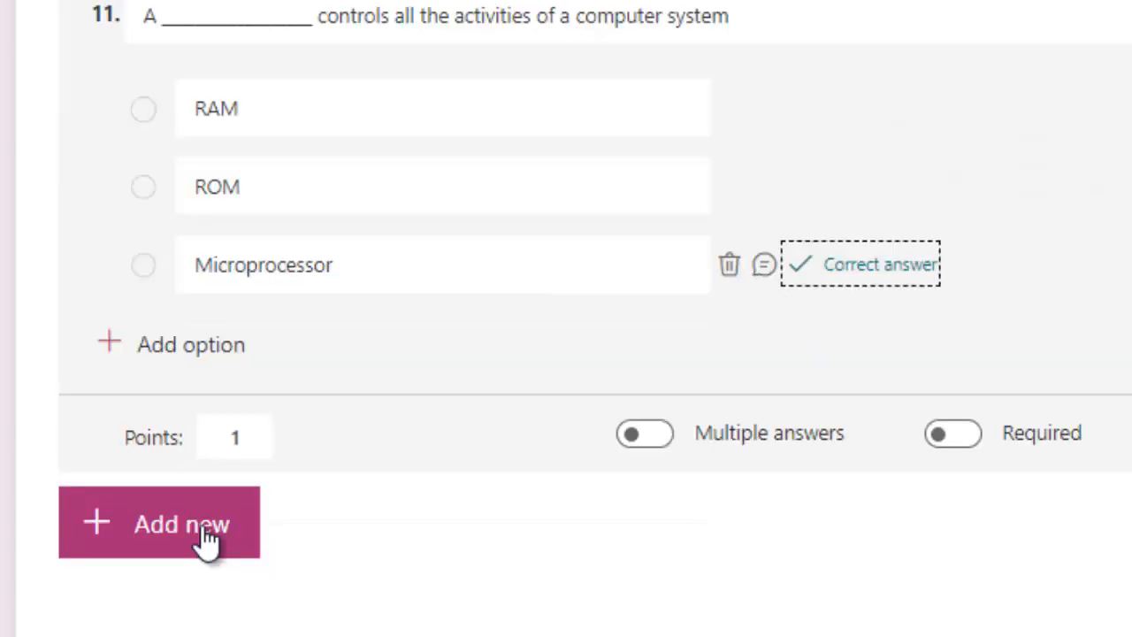
Add choice question 'A ___ displays the result…' with options Speaker, monitor and a third slot
click(202, 538)
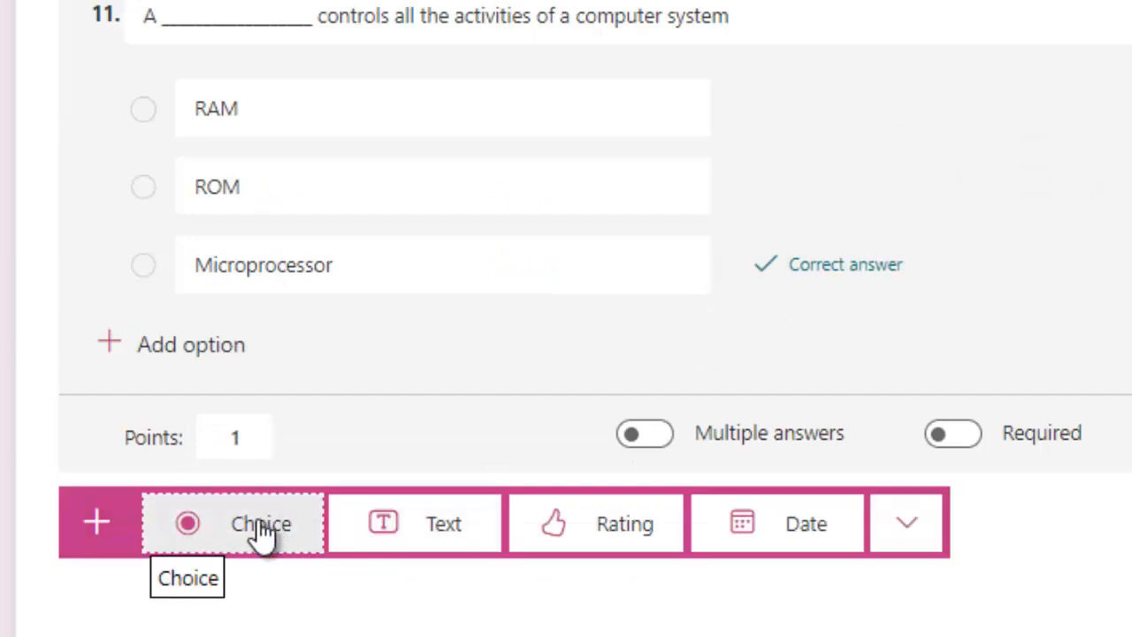
click(262, 531)
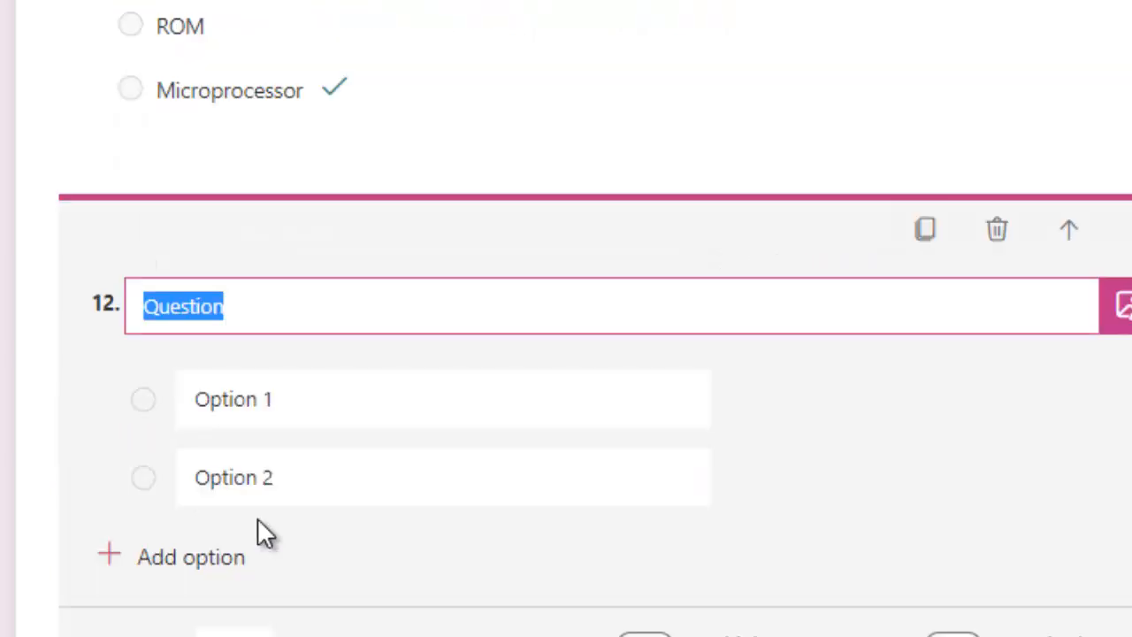
text(A)
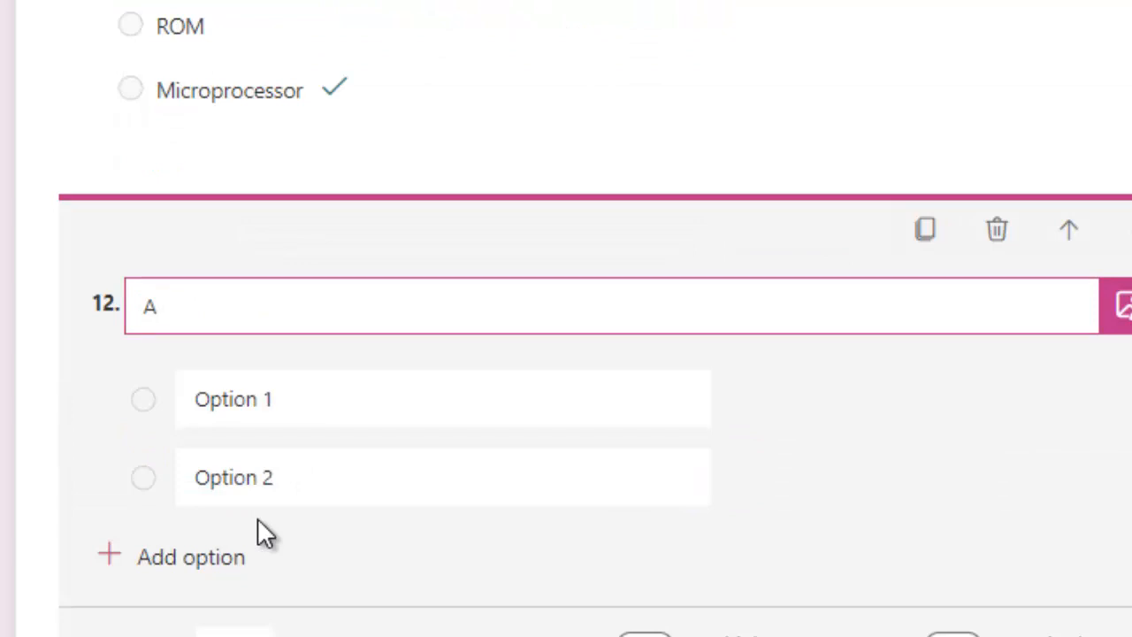
text( ___________________ display)
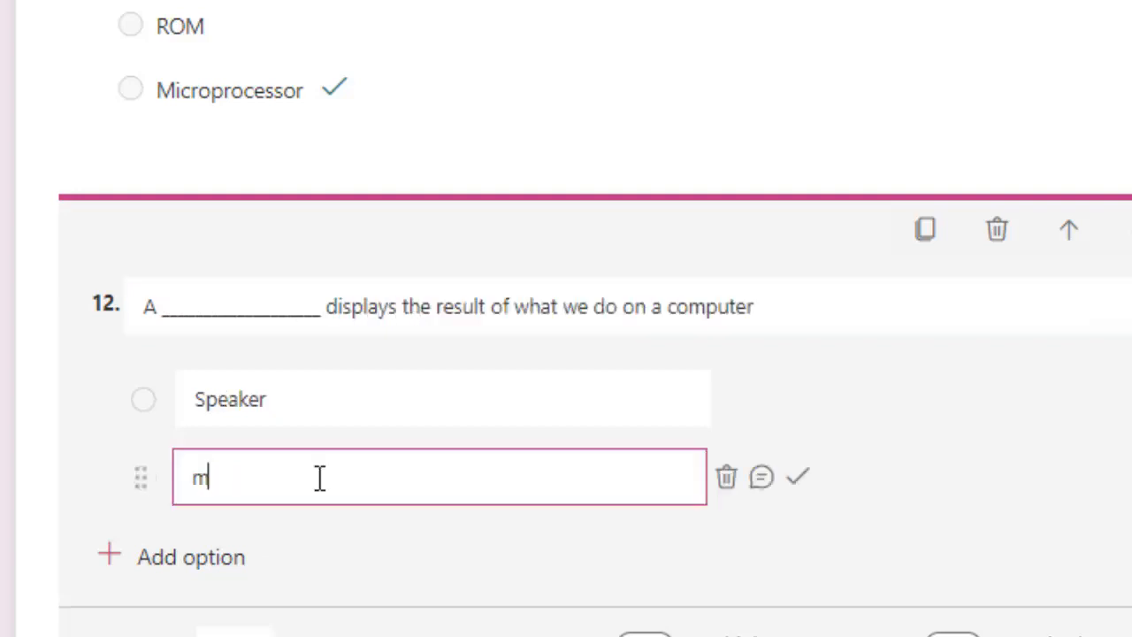
text(onitor)
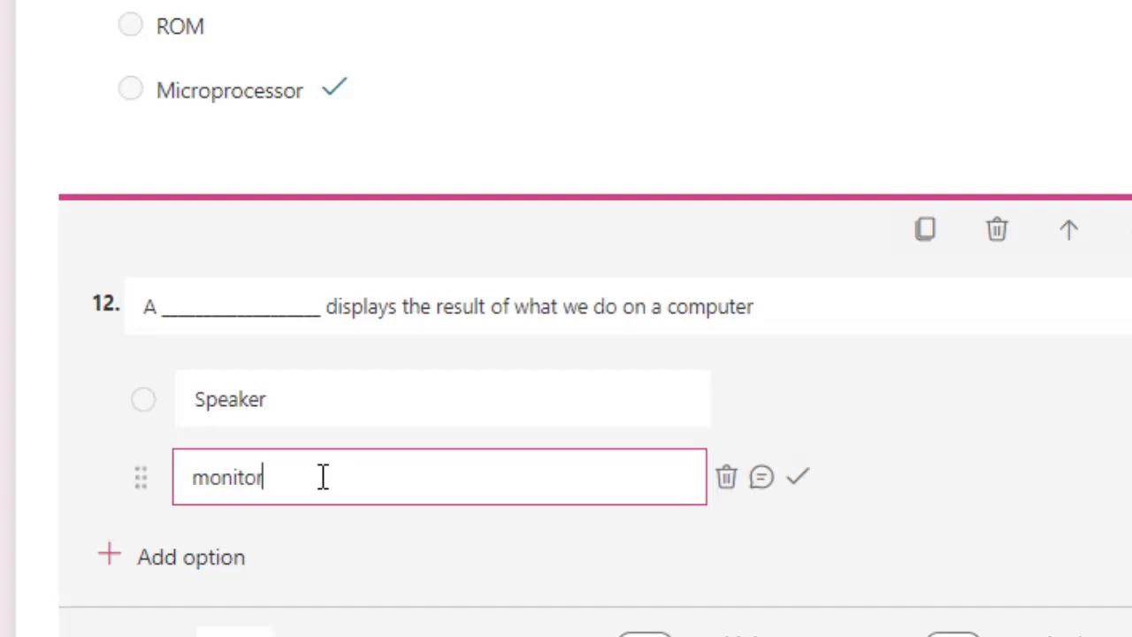
scroll(319, 478, down, 2)
click(185, 344)
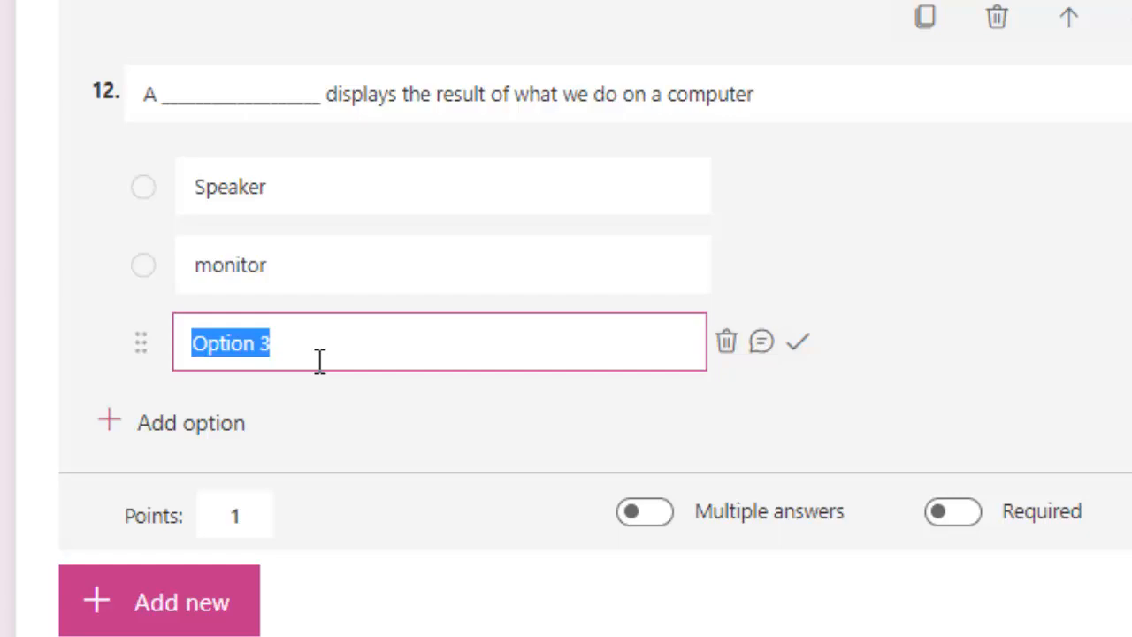
Enter CD/DVD as question 12's third answer choice
text(CD)
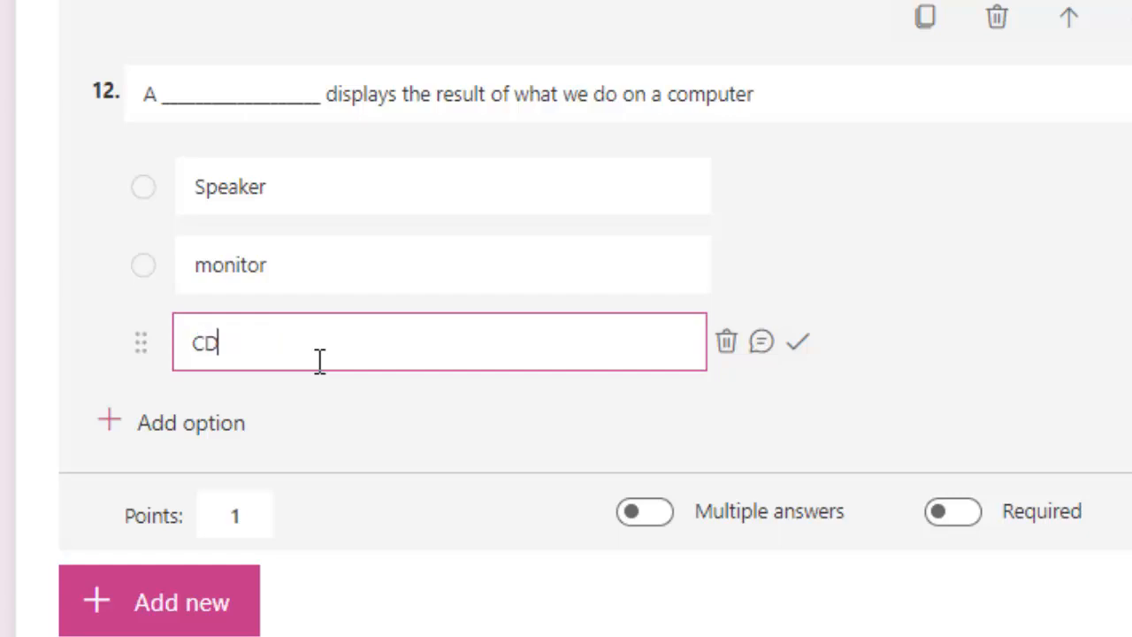
text(/DVD)
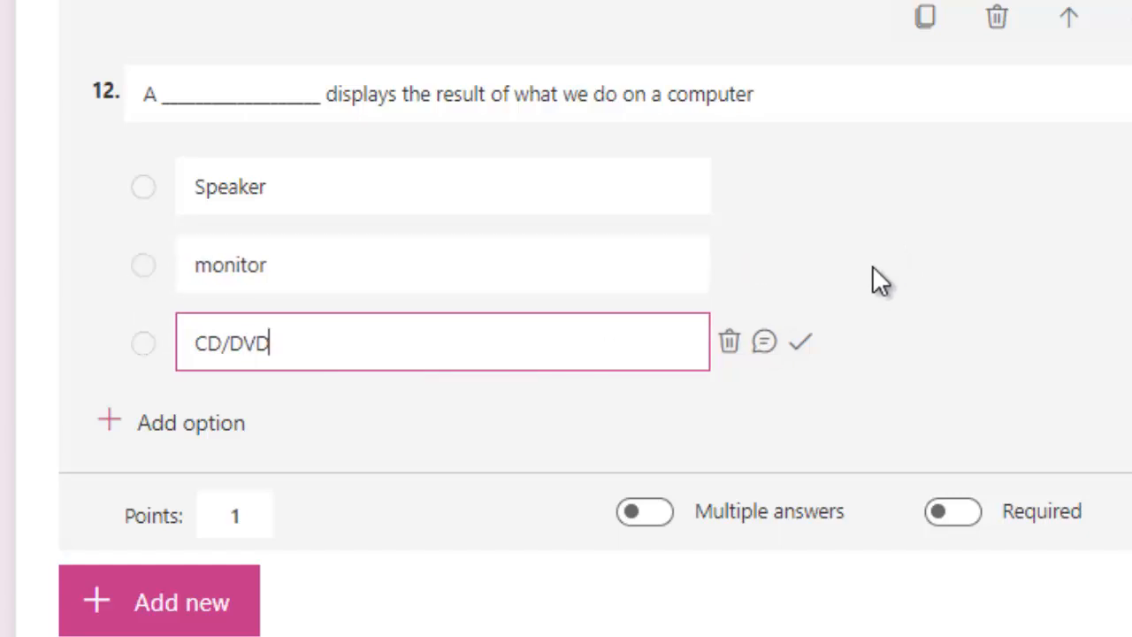
click(800, 265)
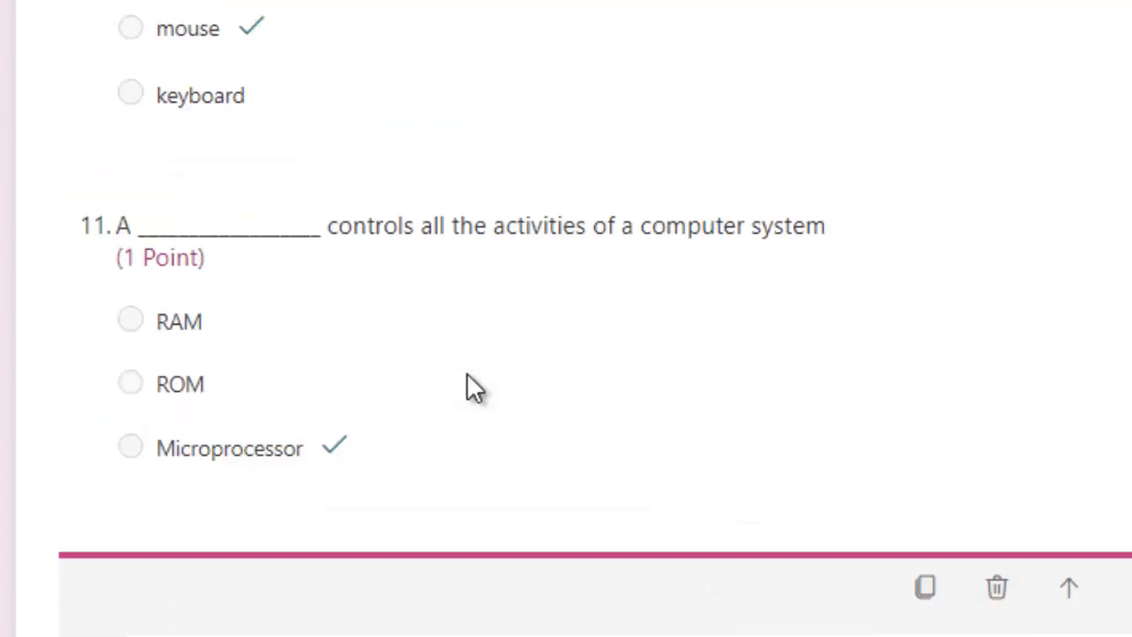
scroll(466, 380, up, 15)
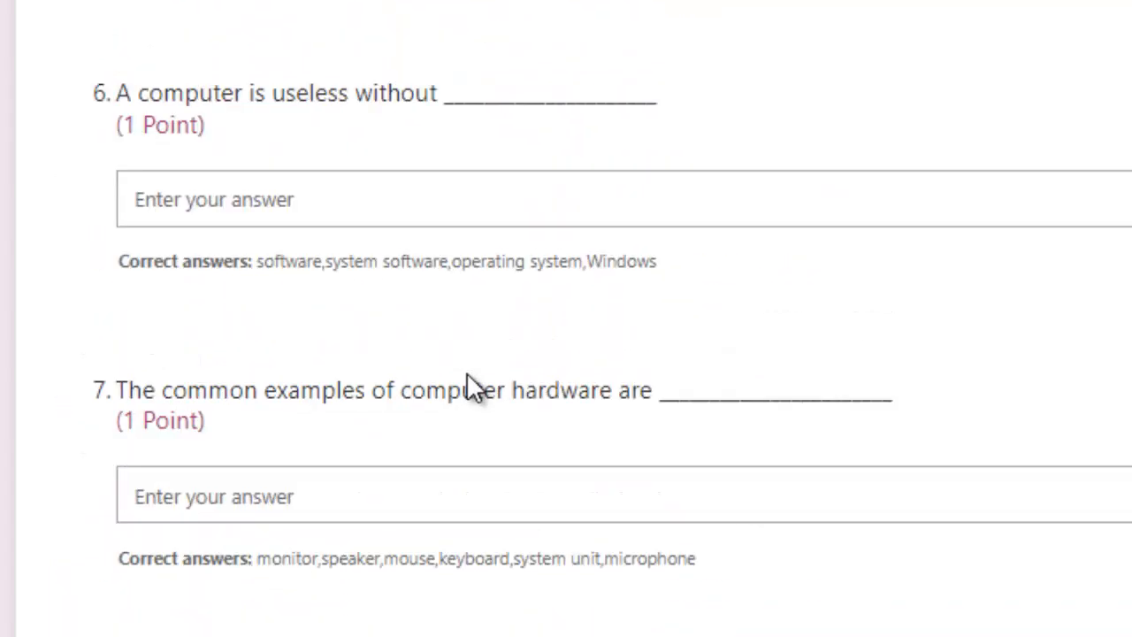
Open the quiz in Preview to see it as a respondent
scroll(466, 372, up, 15)
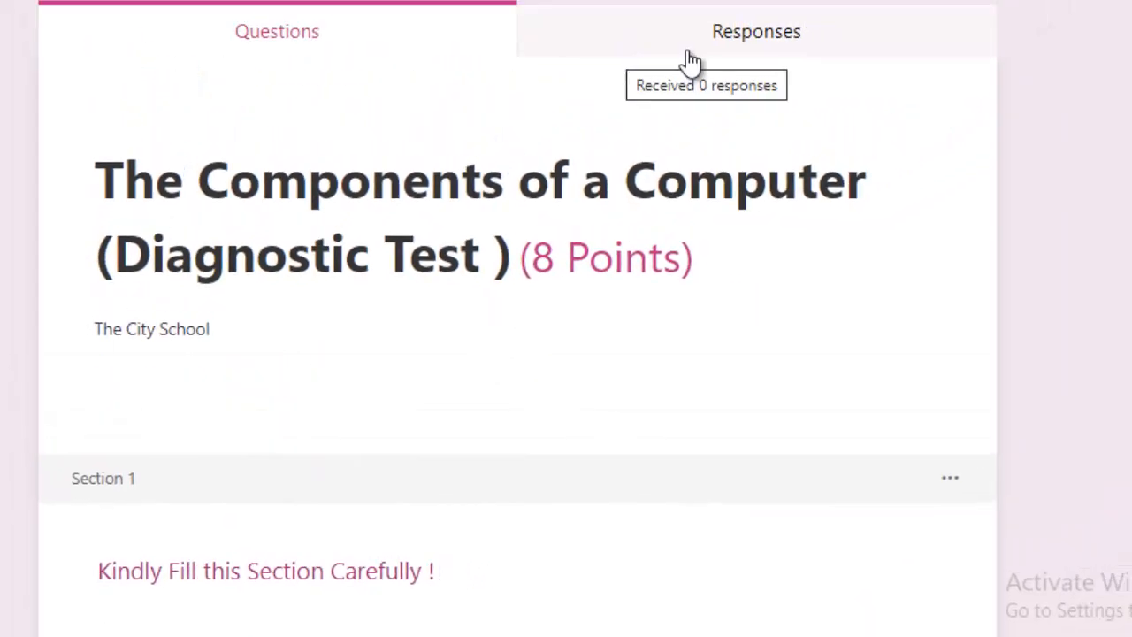
click(840, 70)
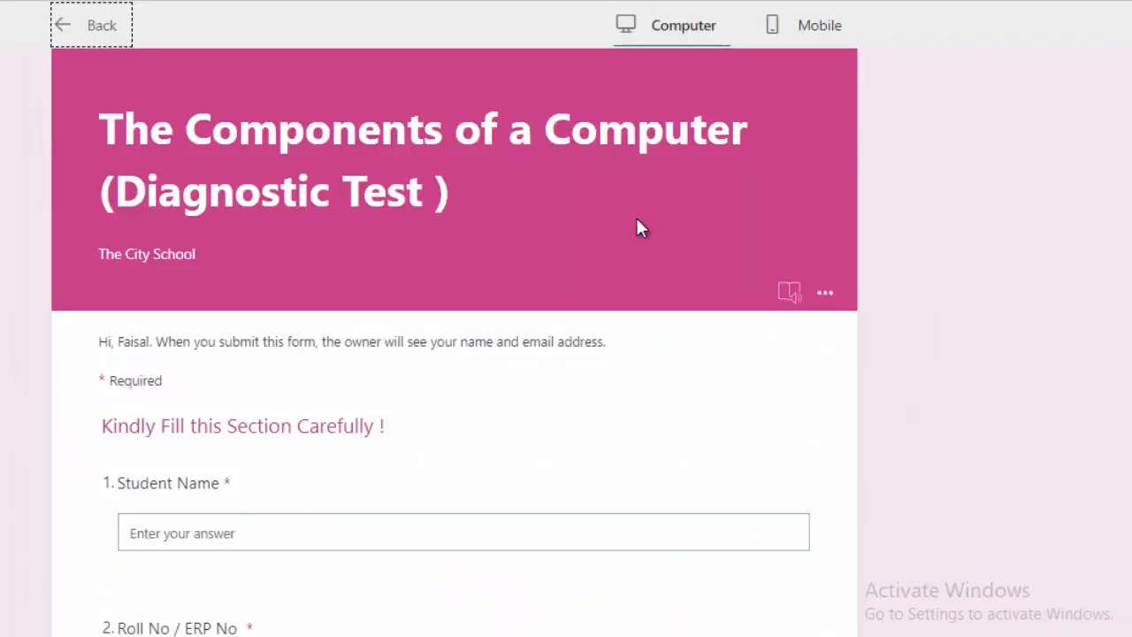
scroll(599, 250, down, 6)
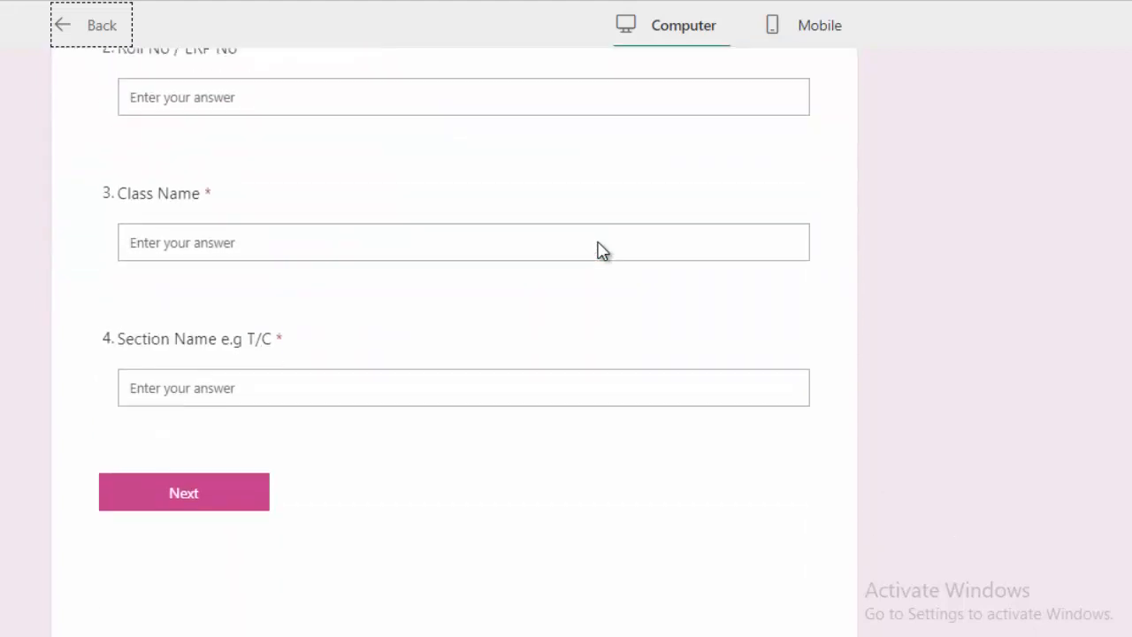
scroll(598, 250, up, 10)
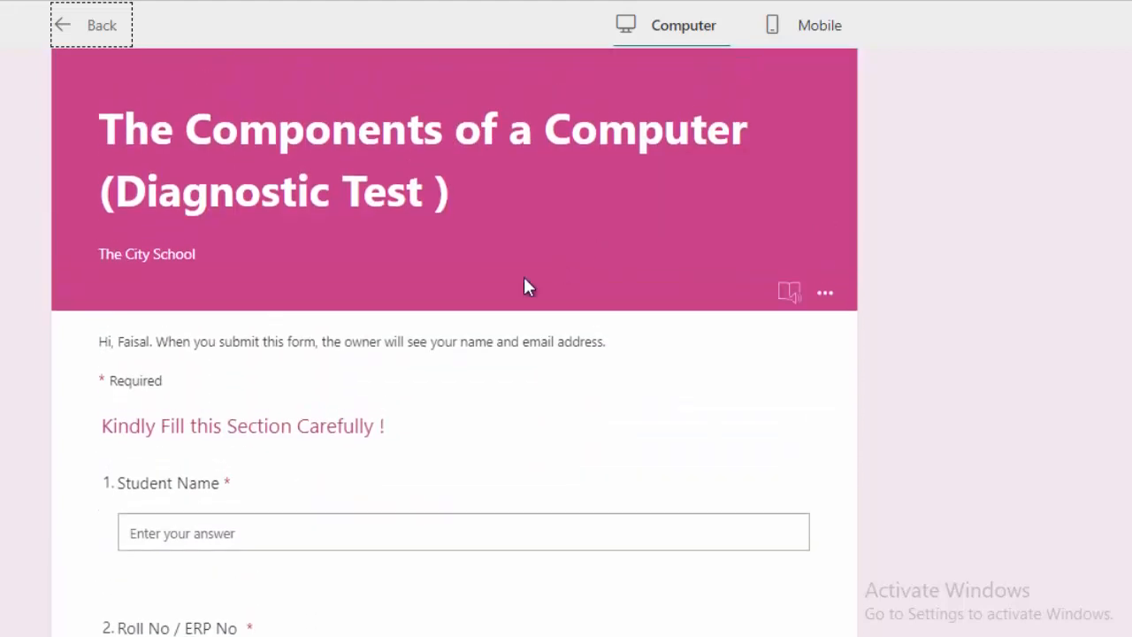
scroll(374, 389, down, 3)
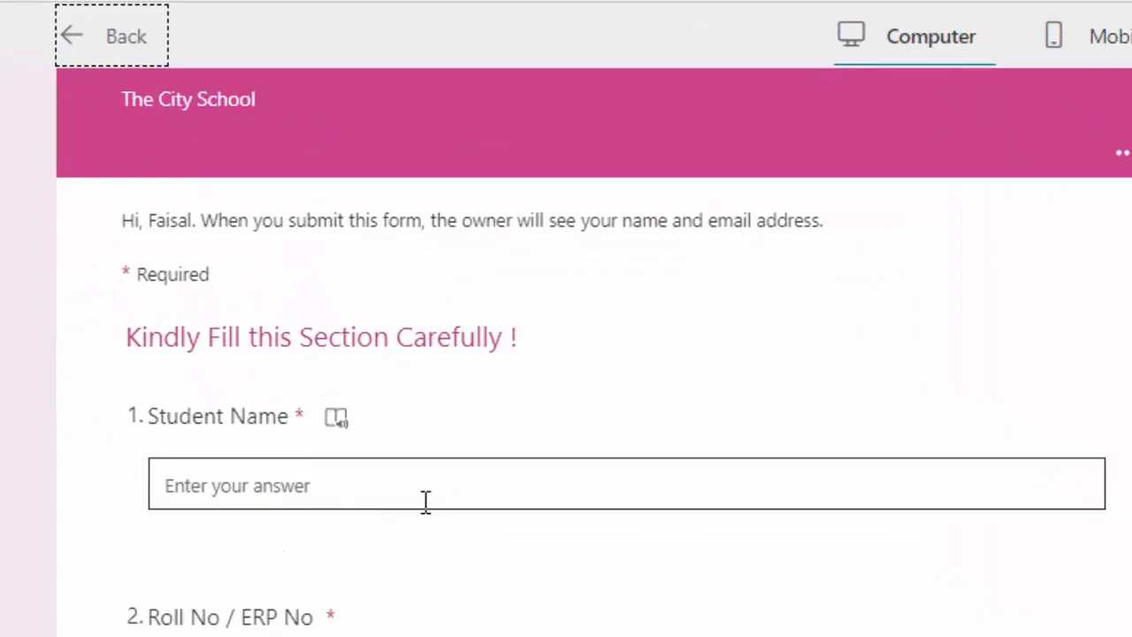
Enter the student's name and roll number in the first two fields
click(423, 501)
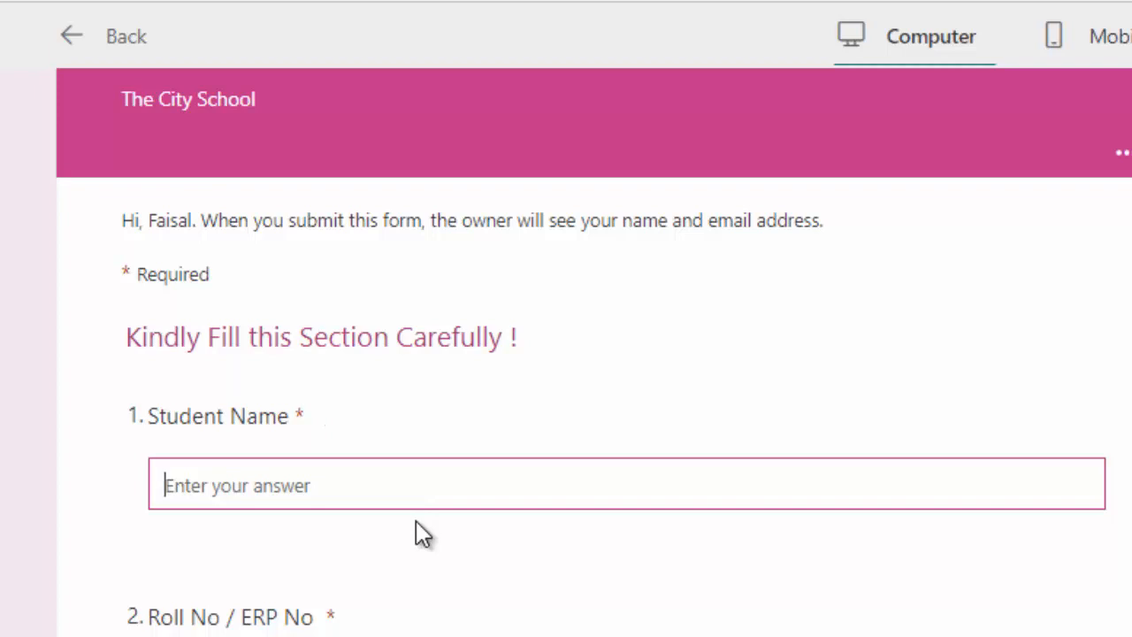
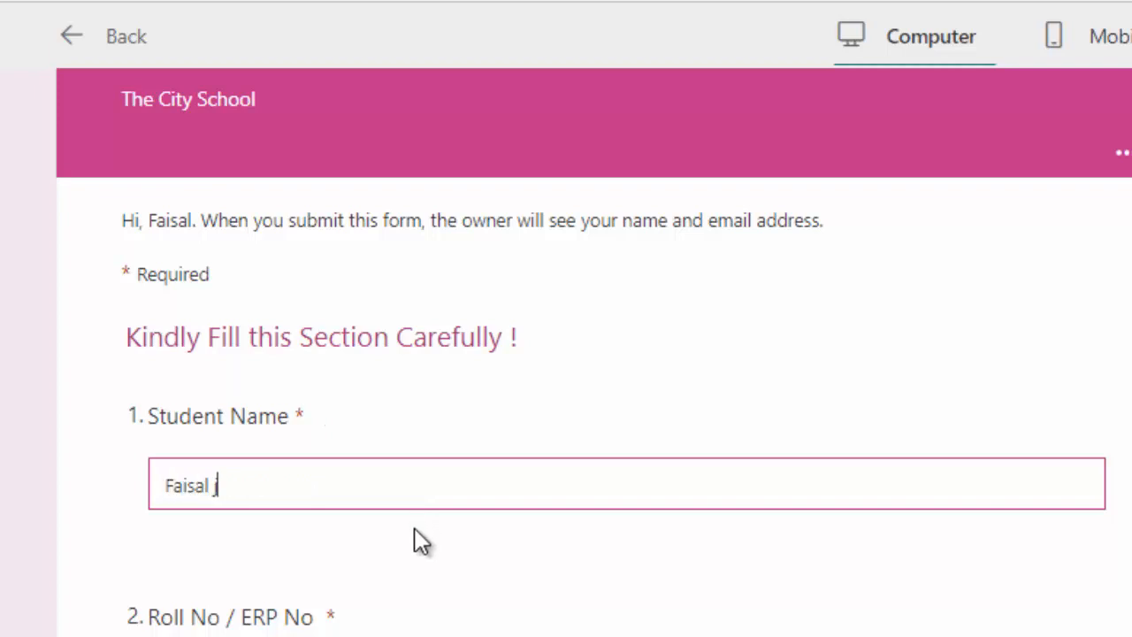
key(Tab)
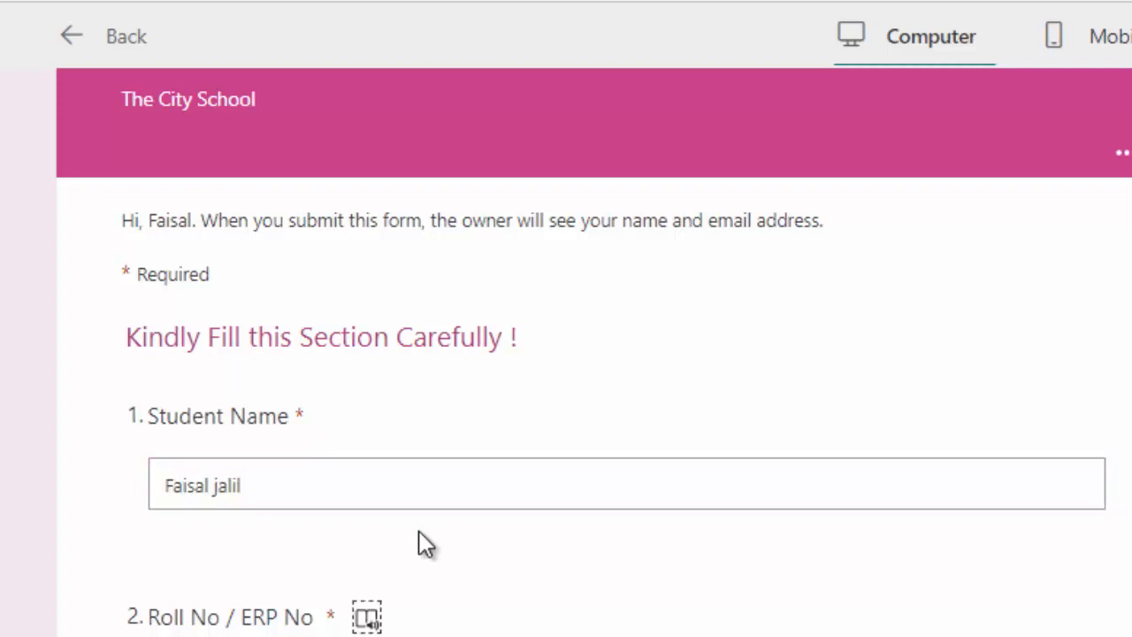
click(412, 636)
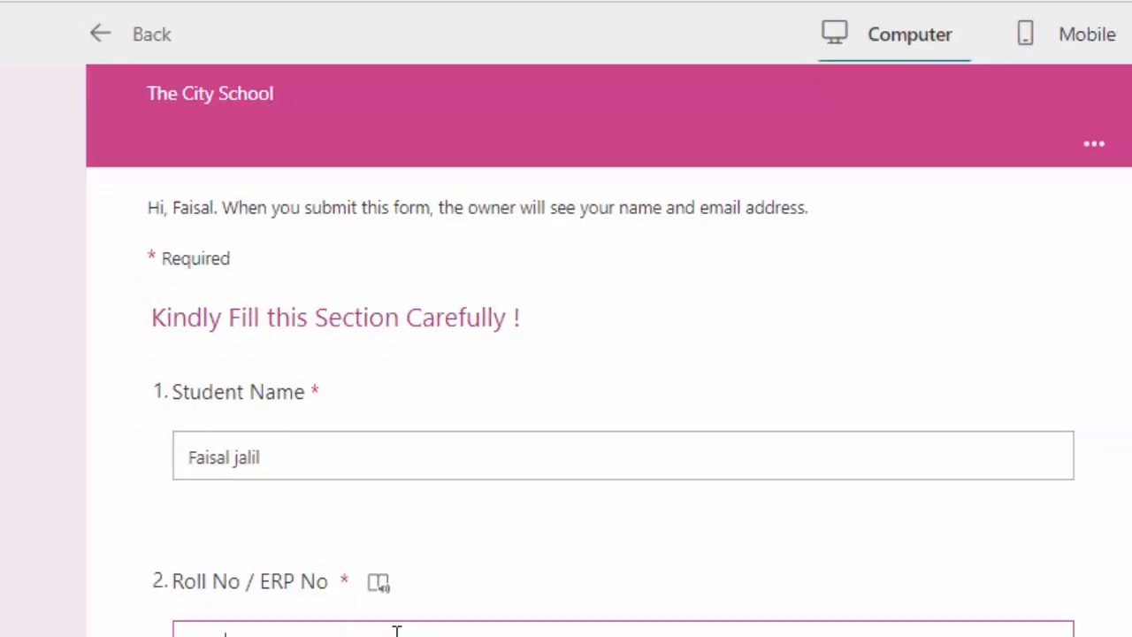
Fill in the class and section fields, then move to the next section
scroll(460, 451, down, 1)
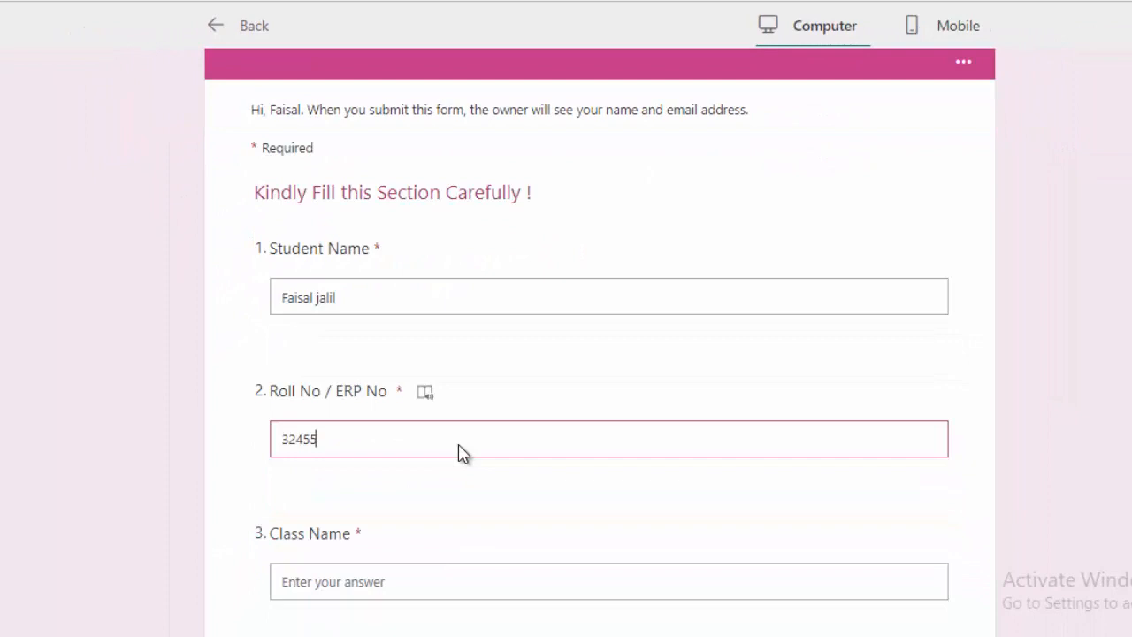
scroll(460, 451, down, 3)
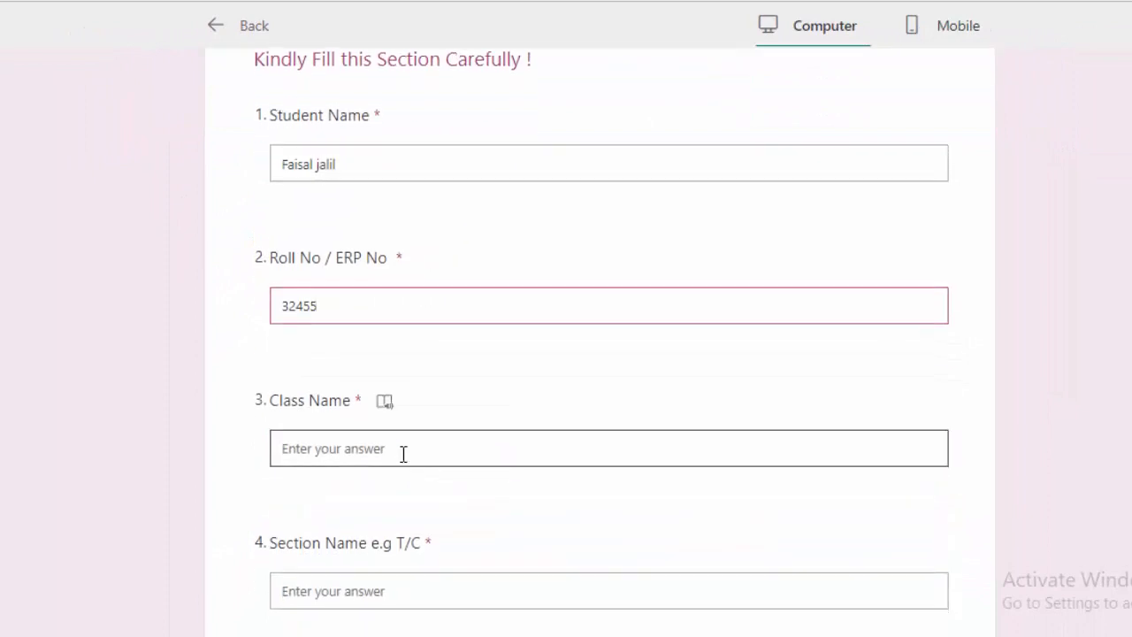
click(397, 450)
text(Class 9)
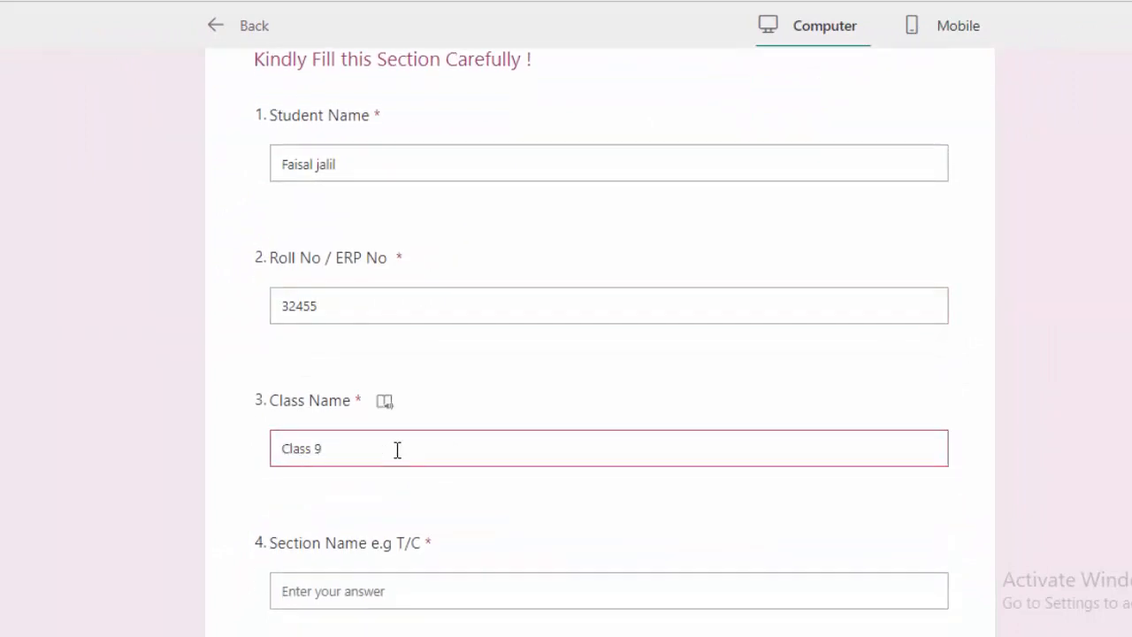
scroll(397, 455, down, 4)
click(359, 421)
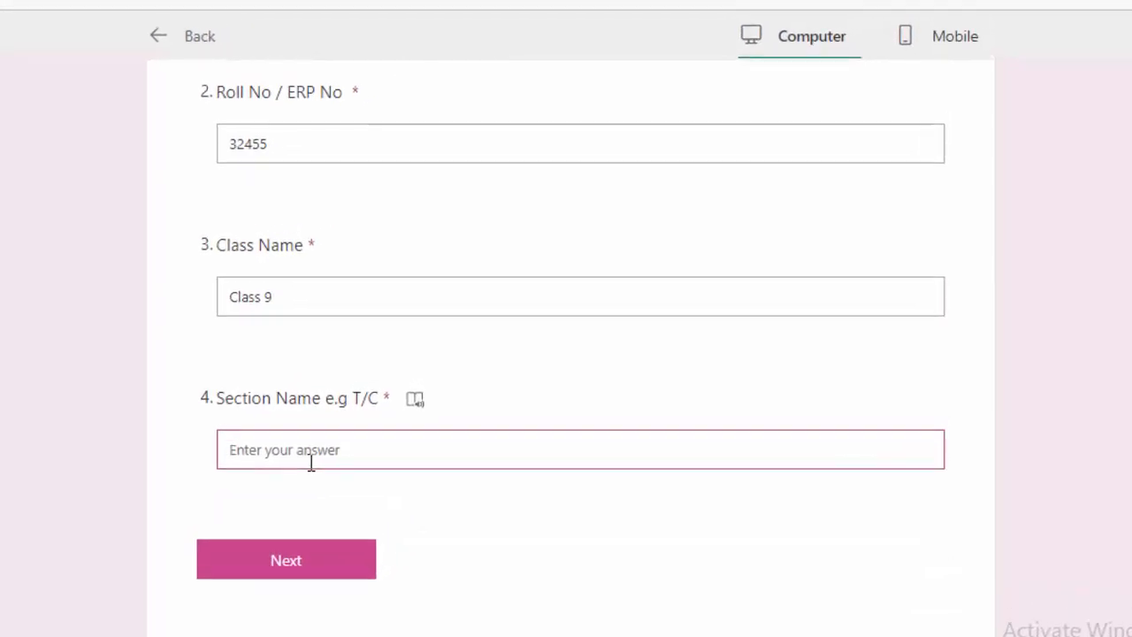
text(T)
click(301, 581)
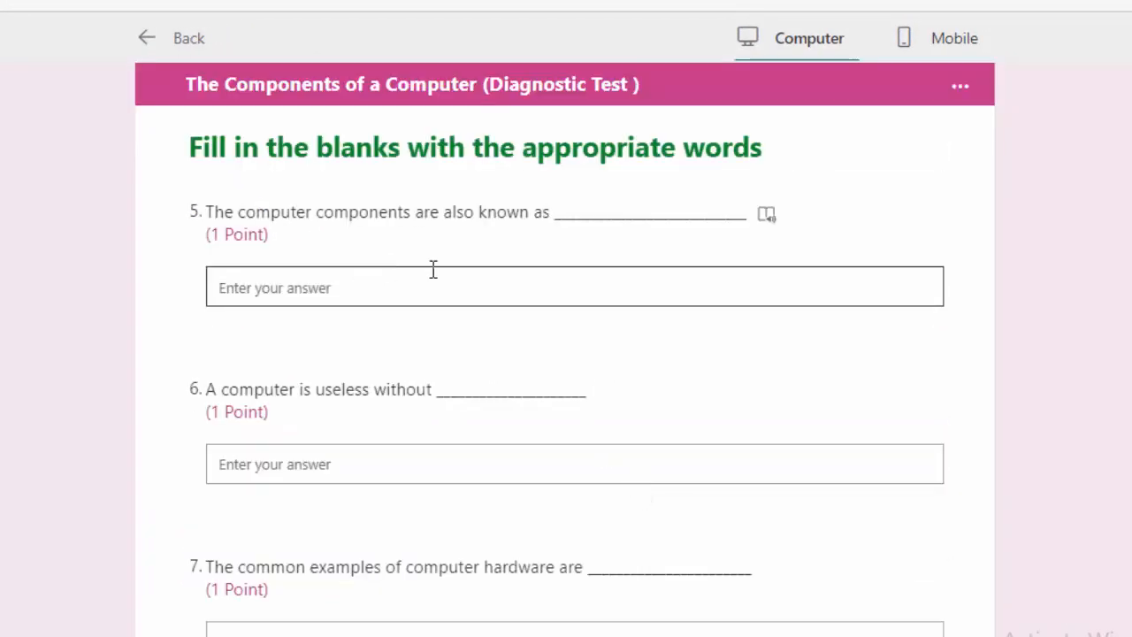
Fill in the blank for question 5 and answer question 6 with 'software'
scroll(543, 278, down, 15)
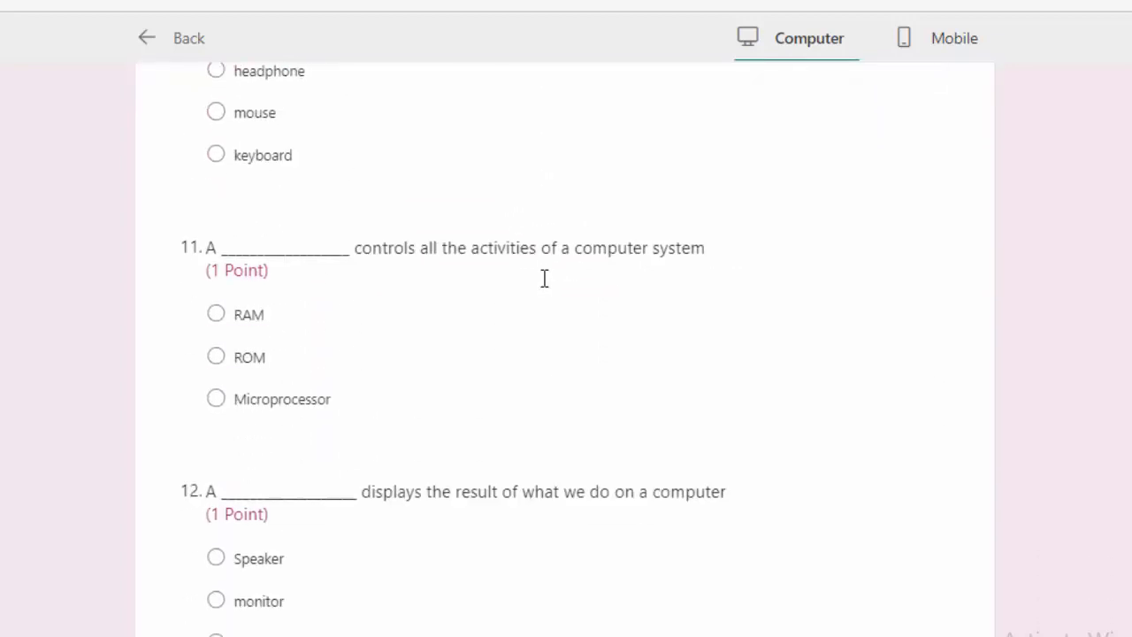
scroll(544, 278, up, 15)
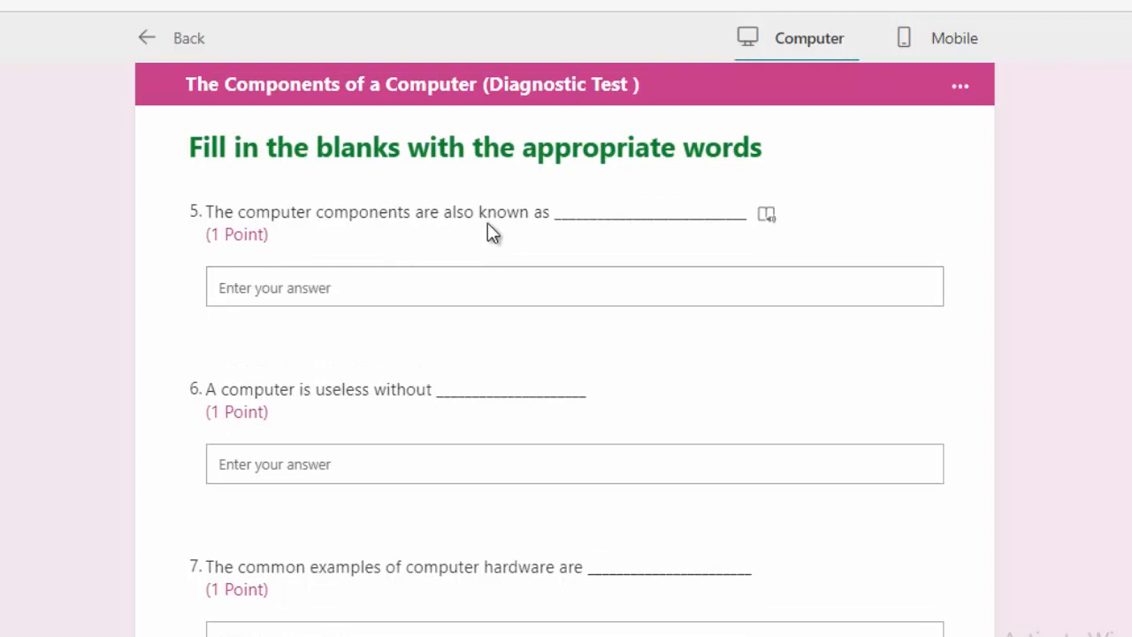
click(377, 288)
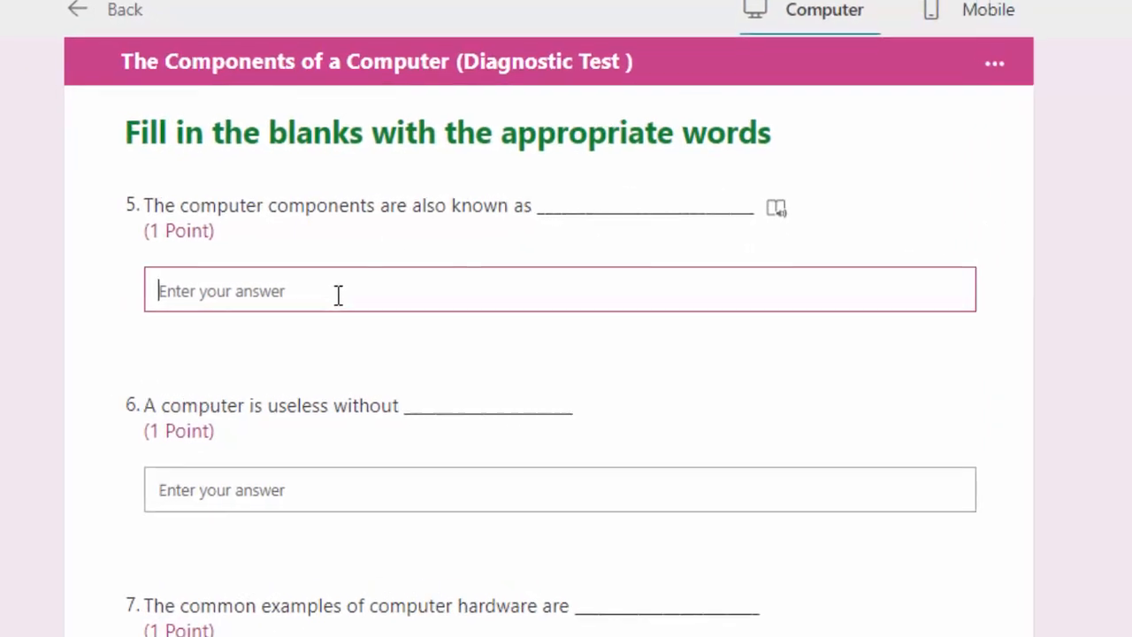
text(ha)
key(BackSpace)
key(BackSpace)
text(H)
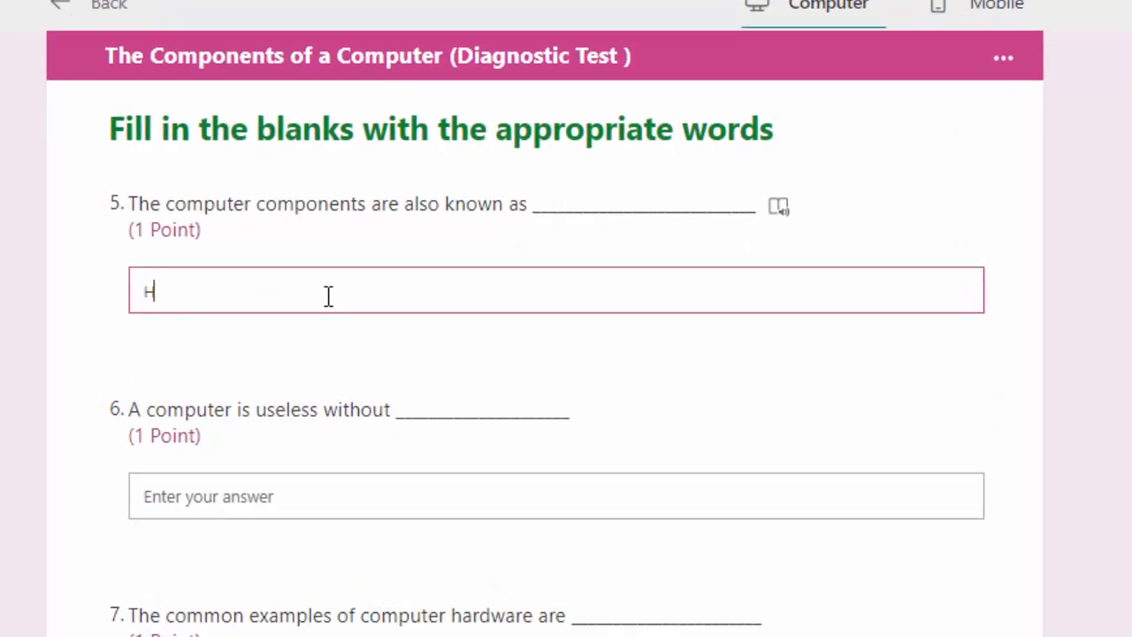
text(arv)
key(BackSpace)
text(da)
scroll(362, 372, down, 2)
click(338, 395)
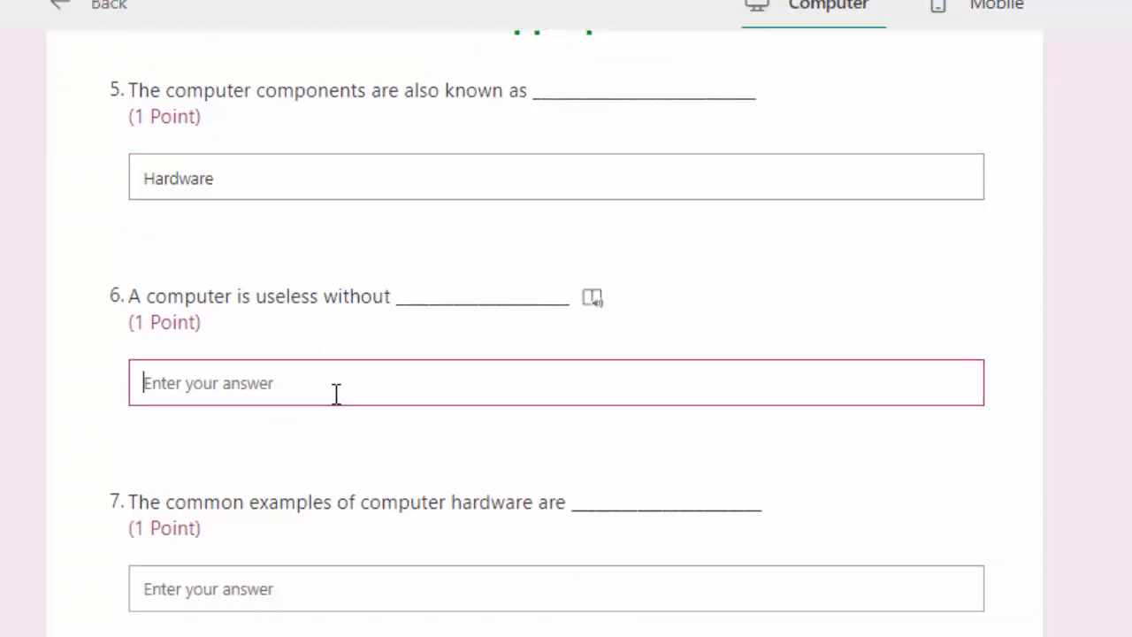
text(software)
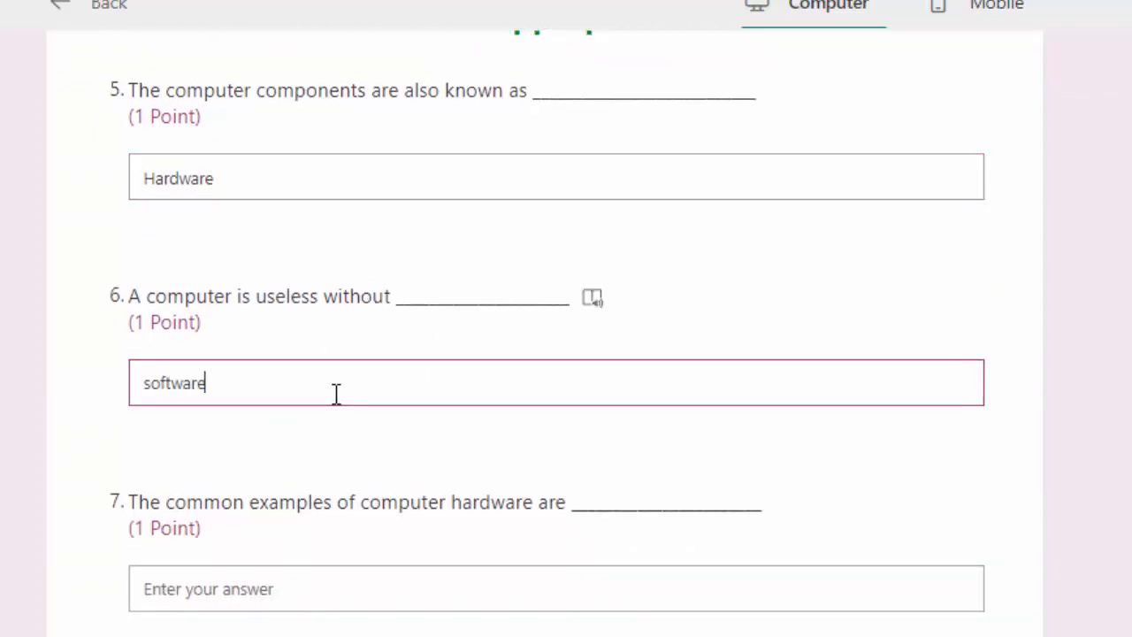
Answer question 7 with 'keyboard', question 8 with Input and question 9 with hardware
scroll(336, 394, down, 3)
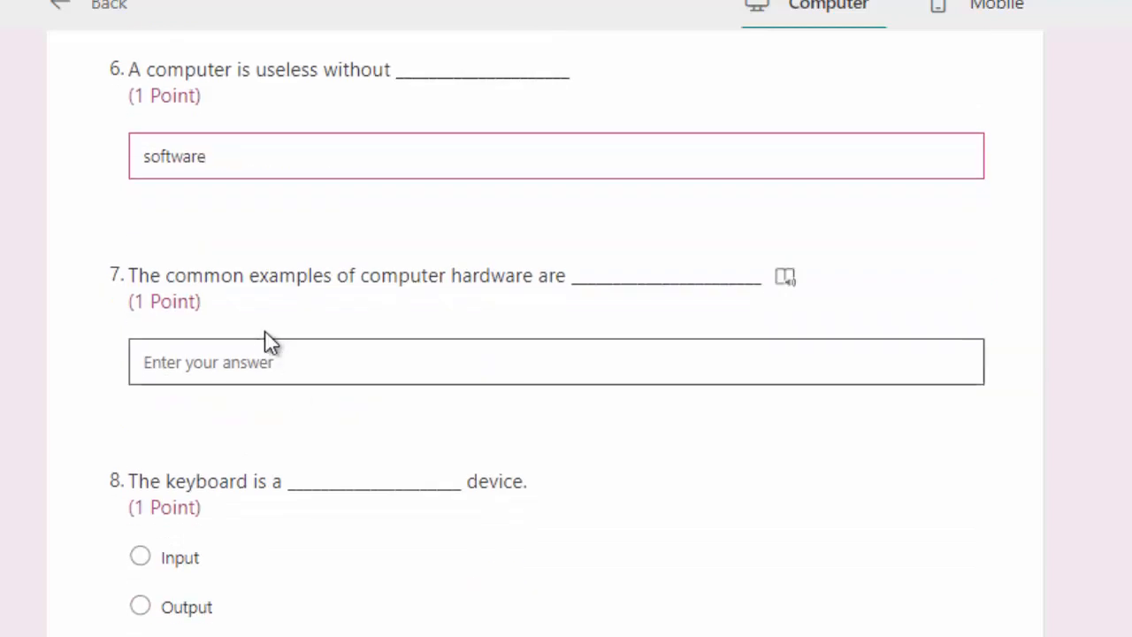
scroll(409, 309, down, 2)
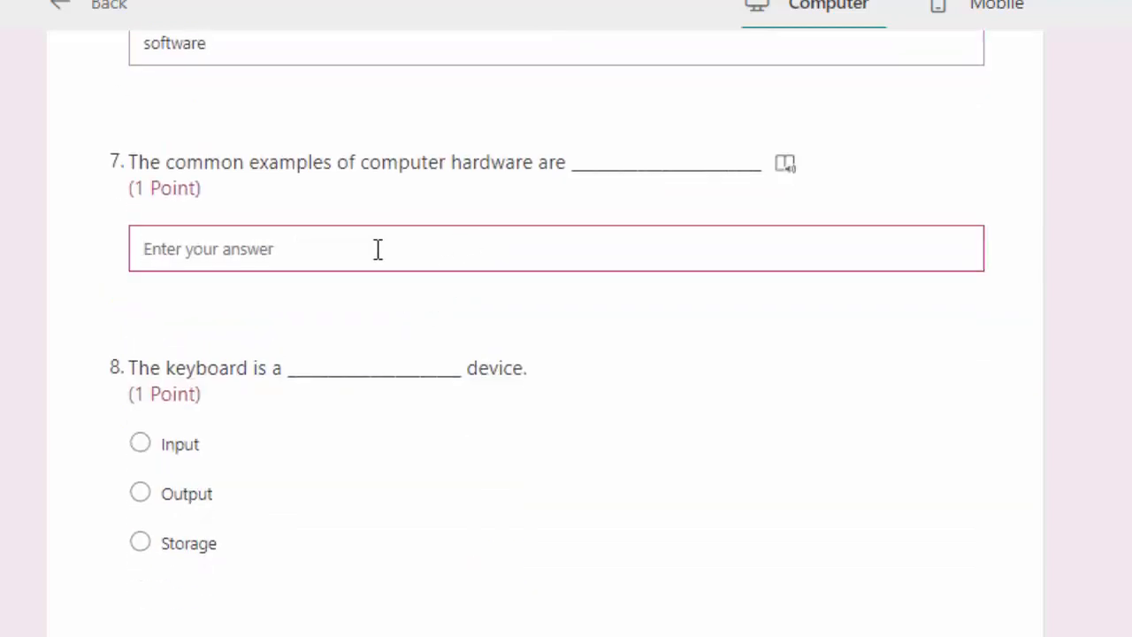
text(keyb)
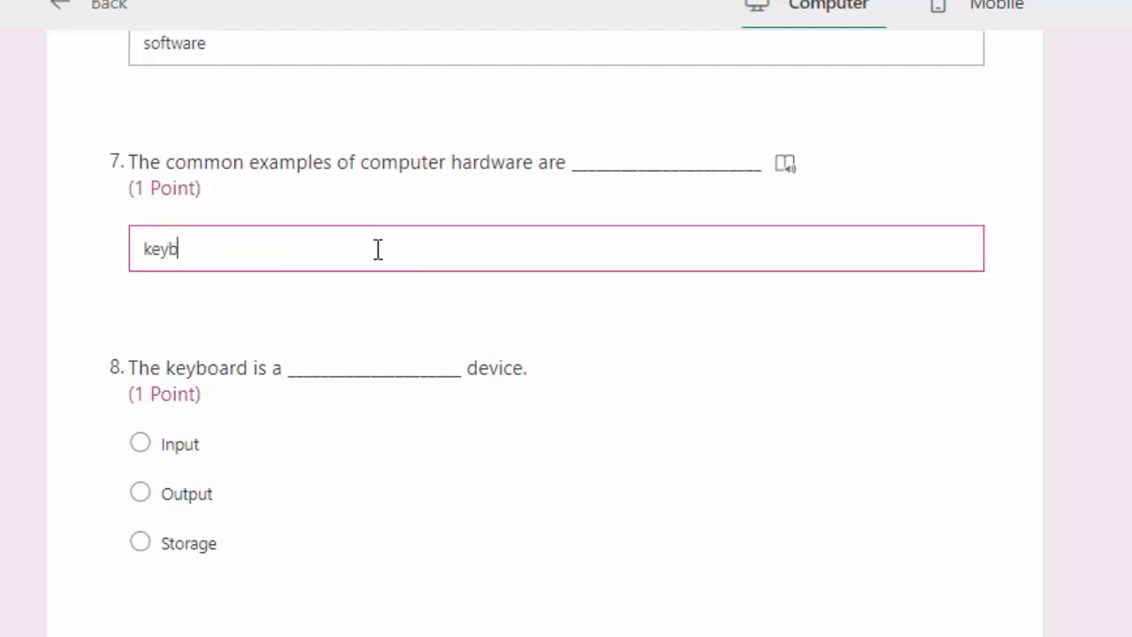
text(oard)
scroll(361, 271, down, 3)
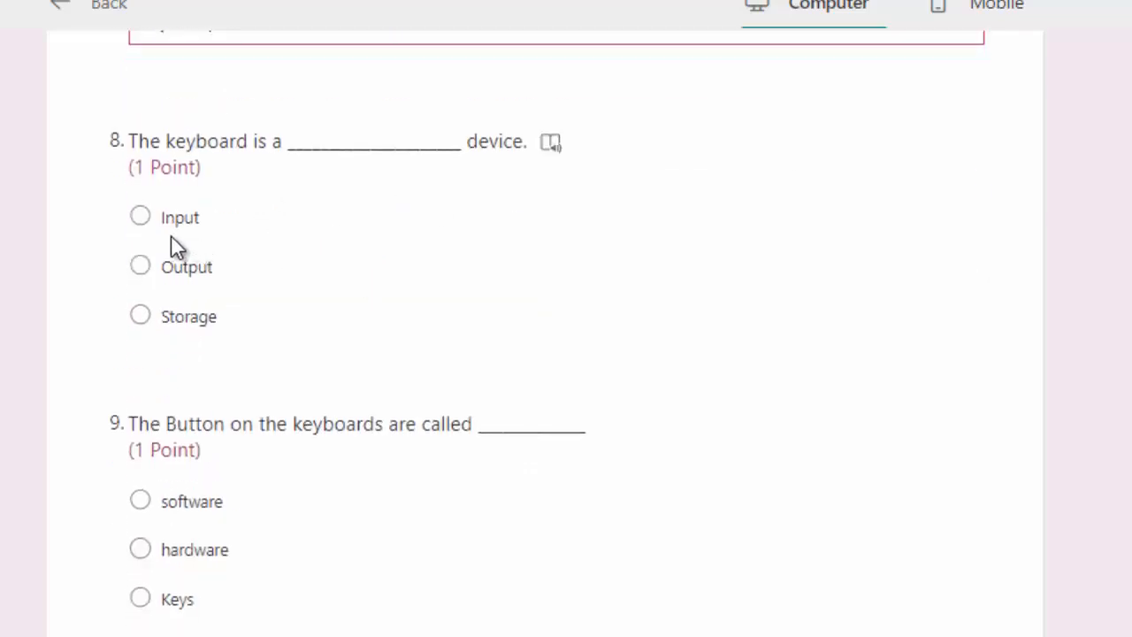
click(140, 216)
scroll(227, 269, down, 3)
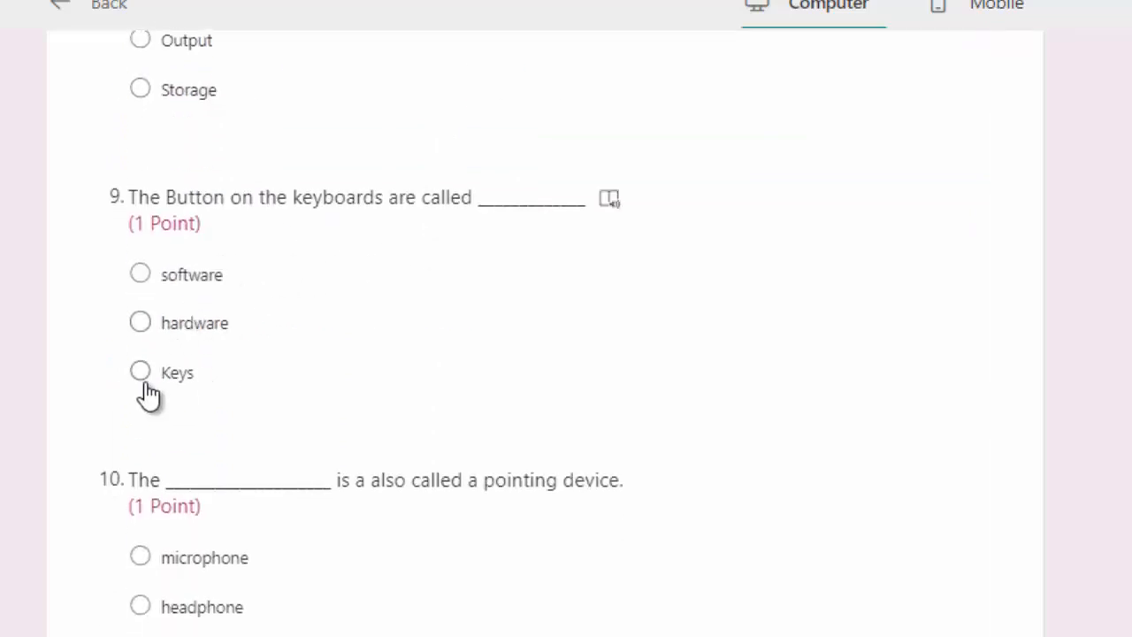
click(181, 326)
Choose keyboard, Microprocessor and Speaker for questions 10–12, then submit
scroll(392, 335, down, 3)
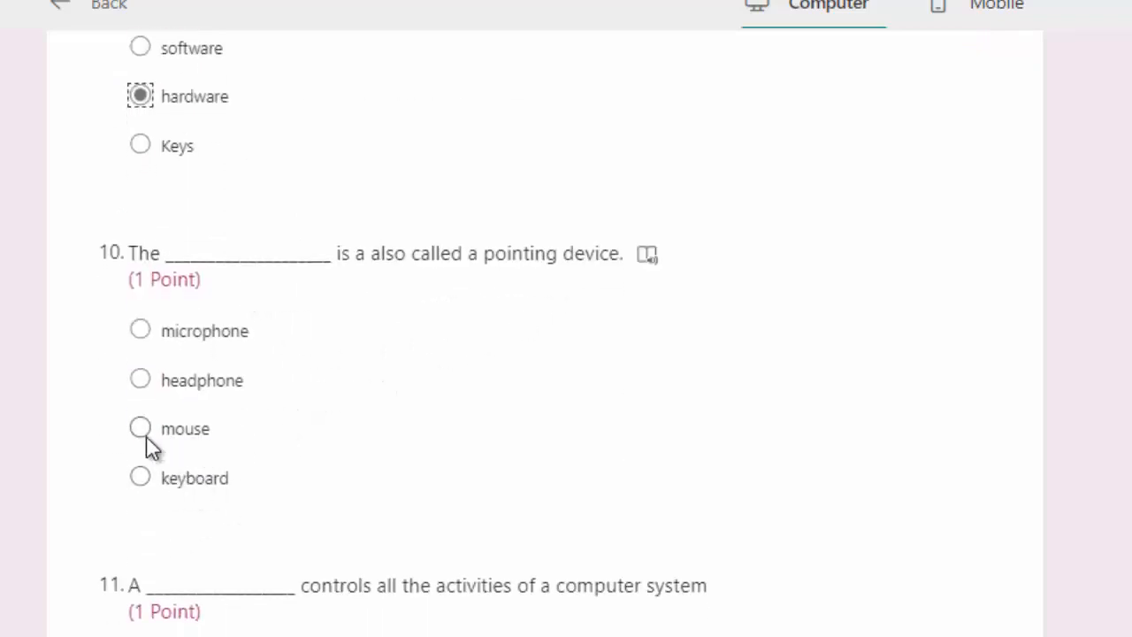
scroll(212, 486, down, 1)
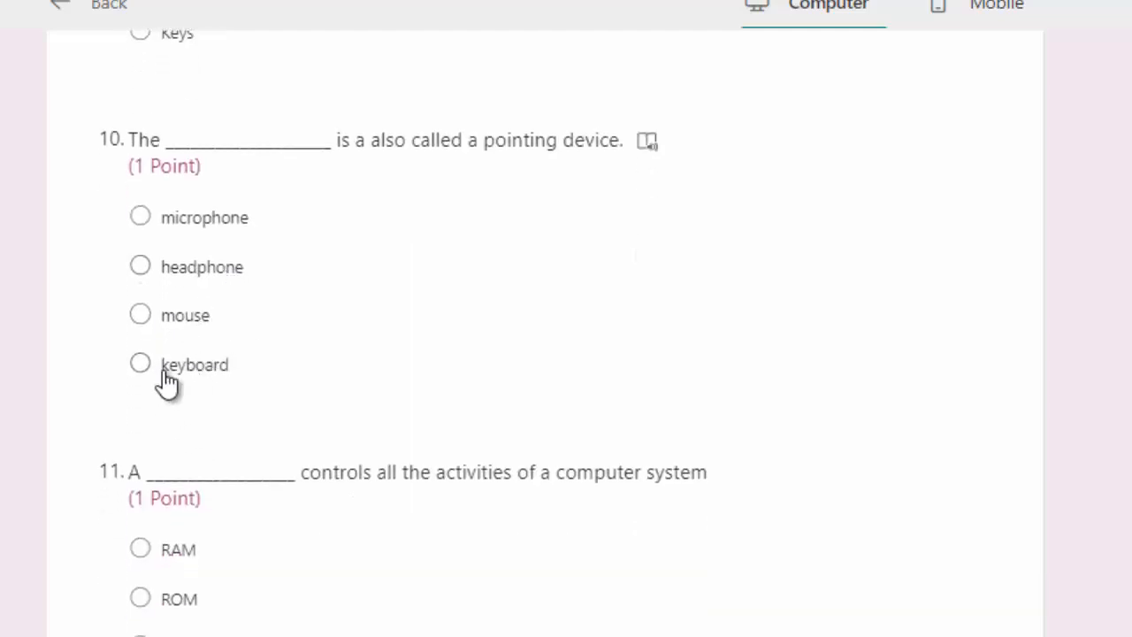
click(213, 374)
scroll(439, 334, down, 2)
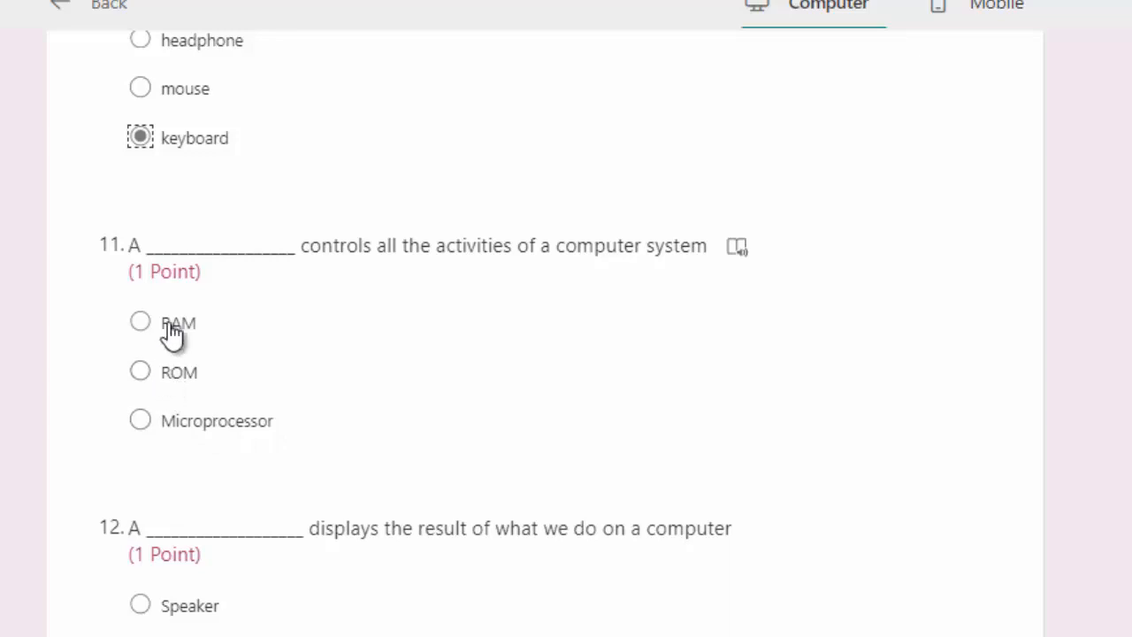
click(211, 417)
scroll(371, 349, down, 2)
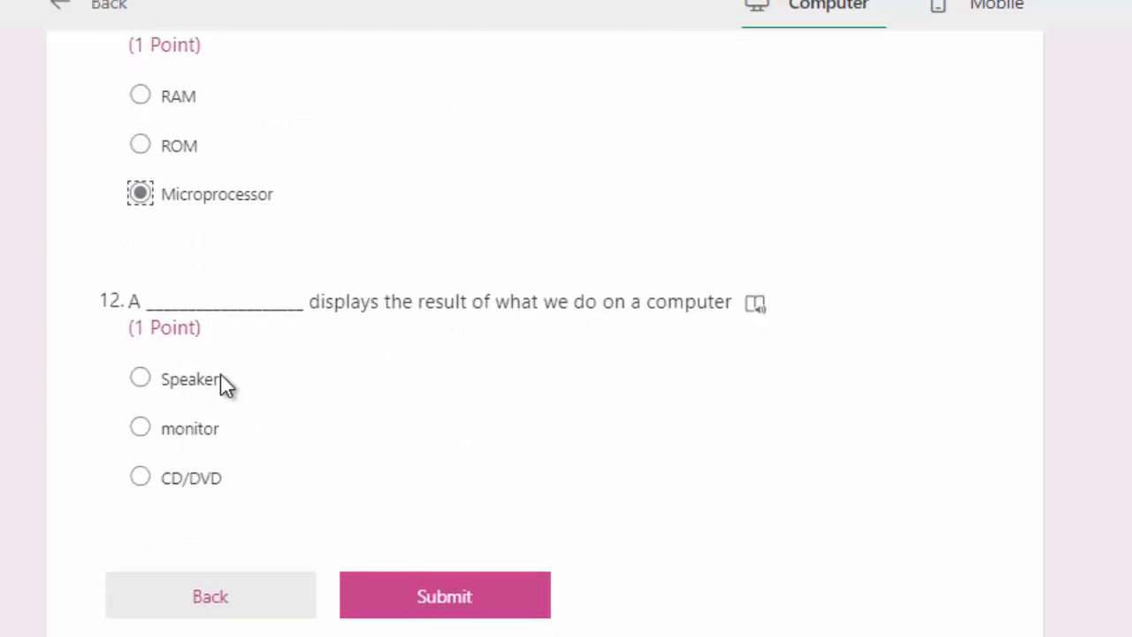
click(191, 380)
scroll(310, 393, up, 2)
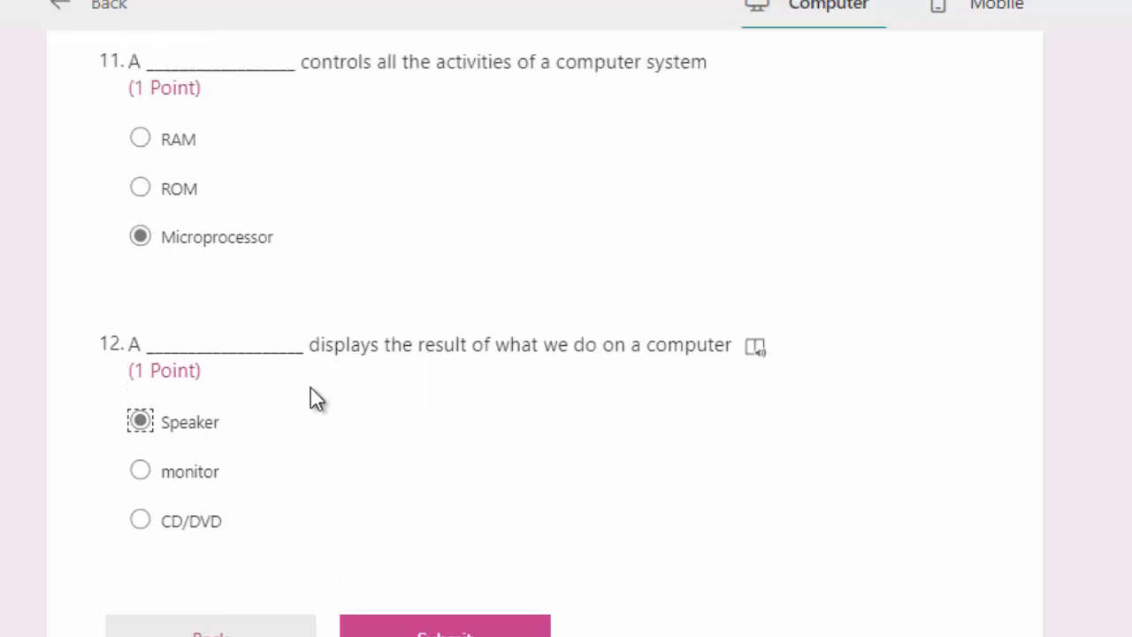
scroll(237, 598, down, 2)
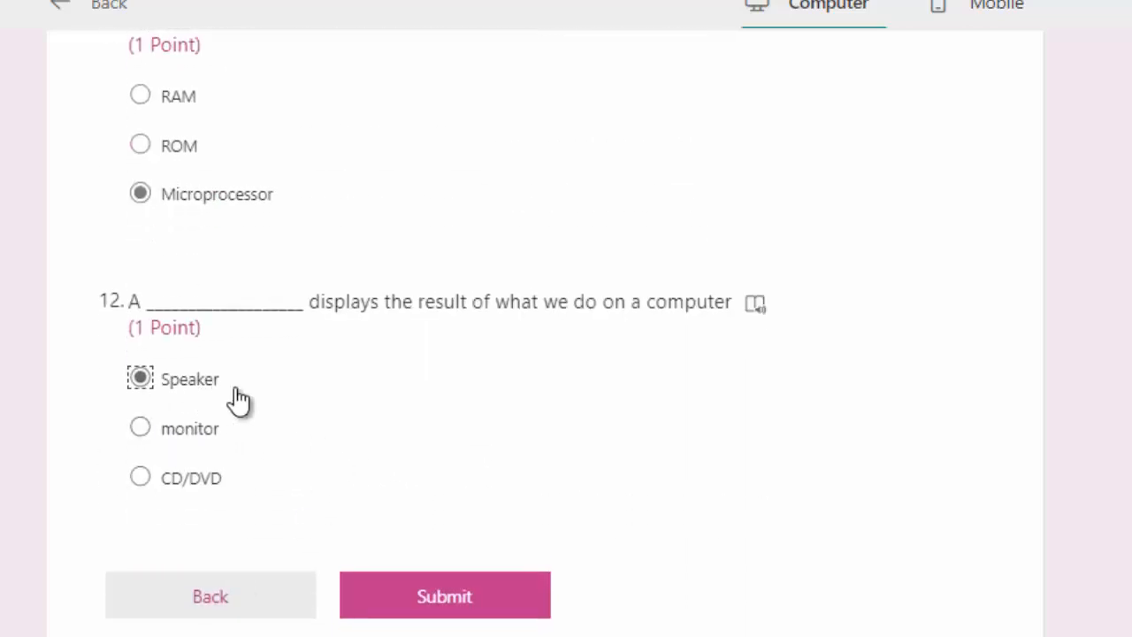
scroll(333, 399, up, 8)
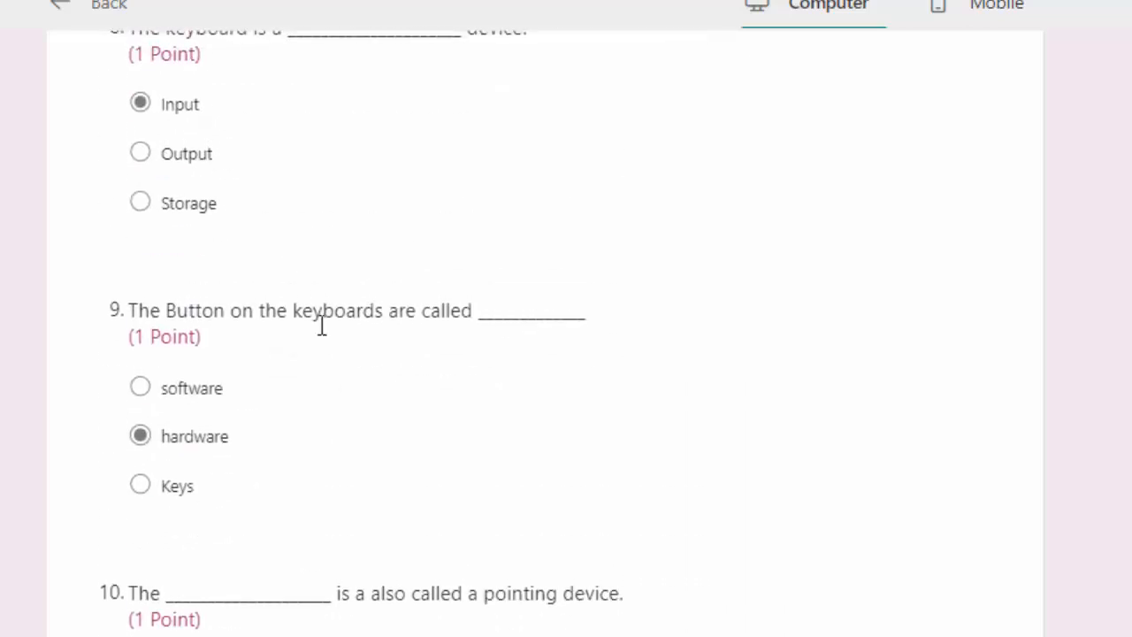
scroll(323, 325, up, 7)
scroll(469, 354, down, 15)
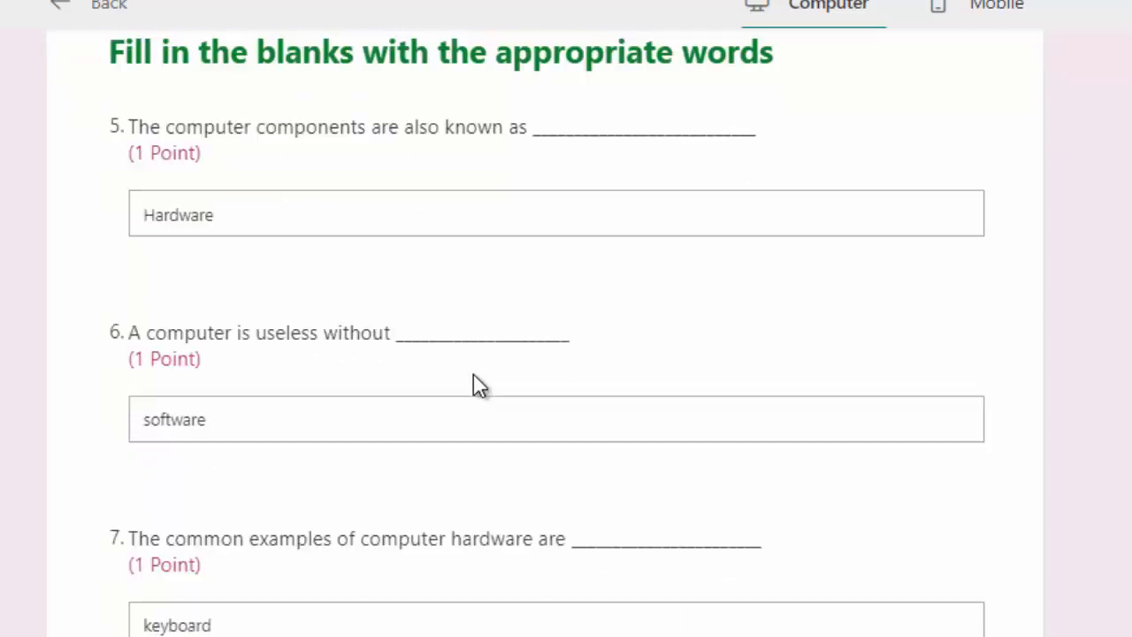
click(458, 447)
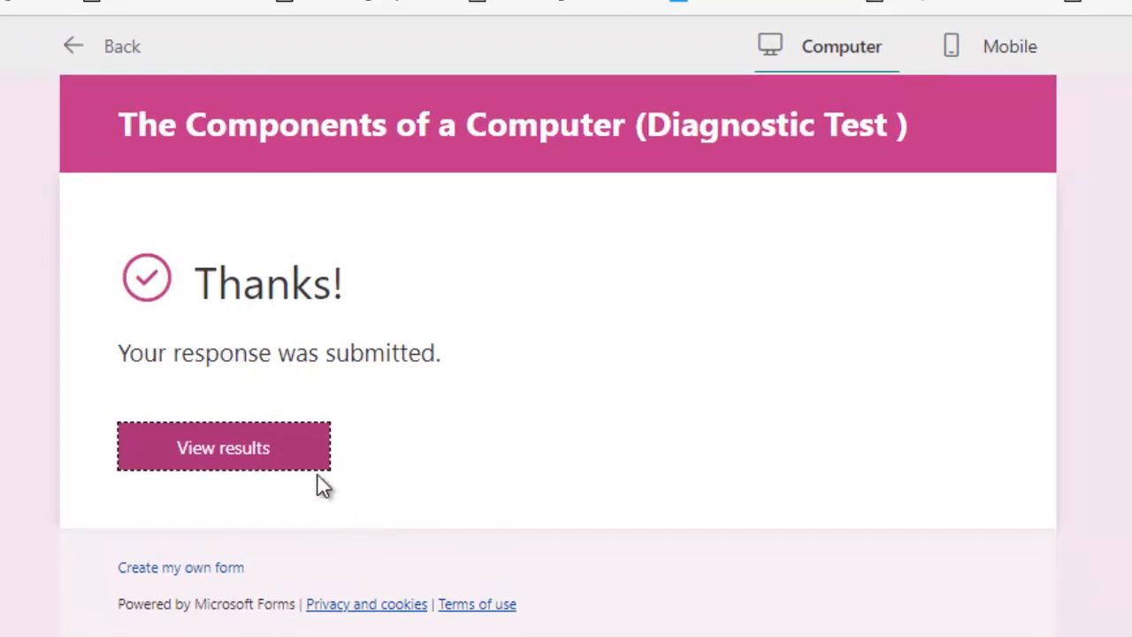
View the graded results and review each answer's score, totalling 5/8
click(247, 447)
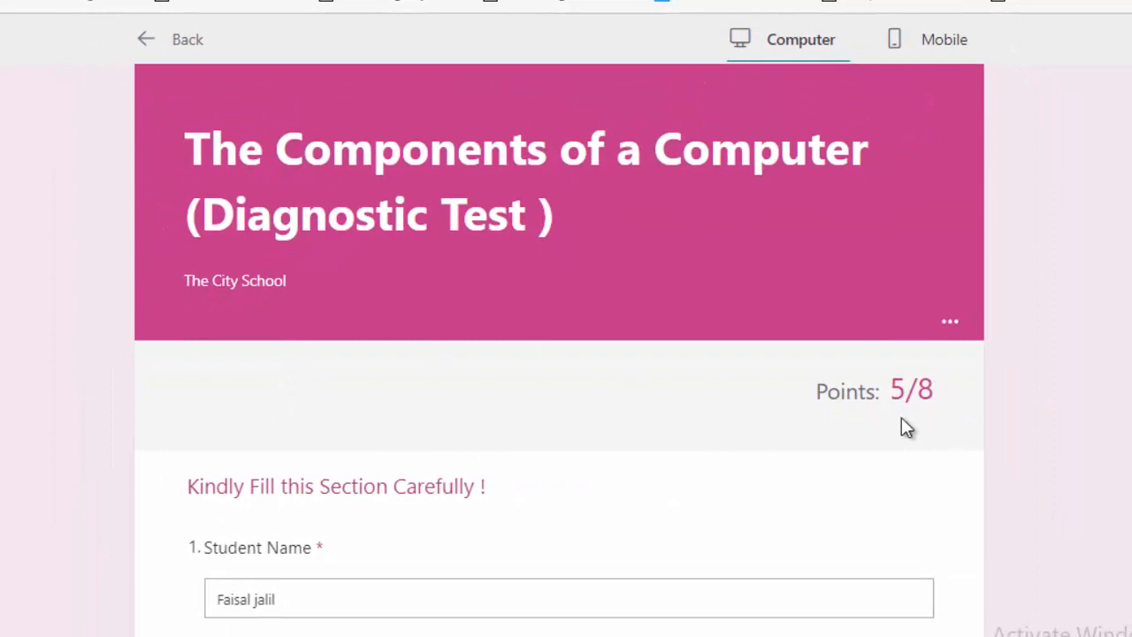
scroll(738, 436, down, 5)
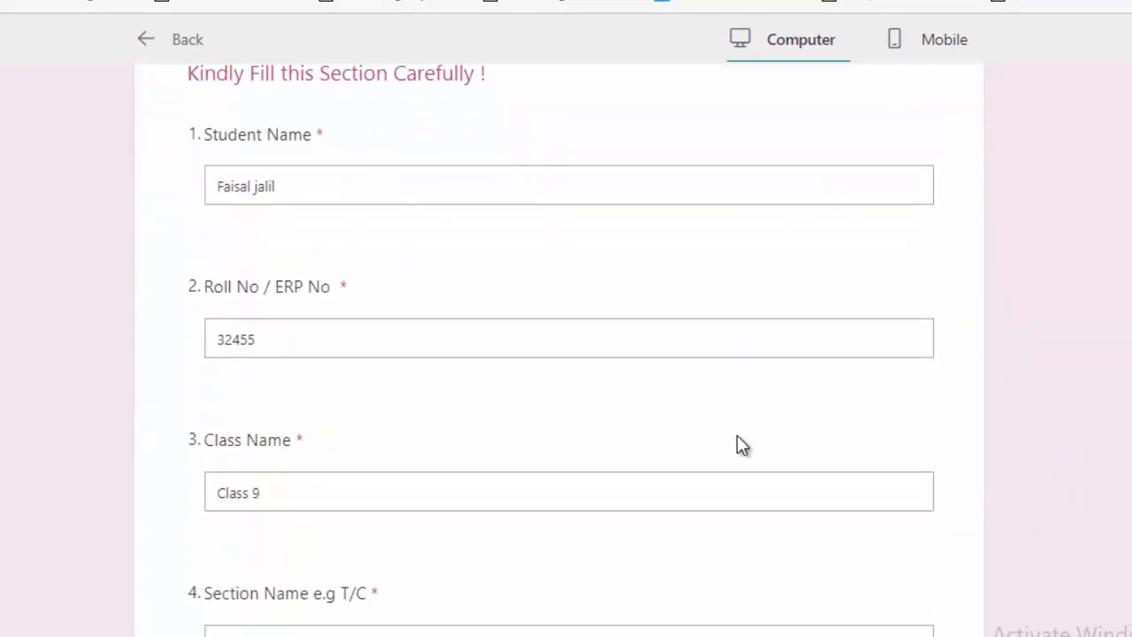
scroll(742, 444, down, 4)
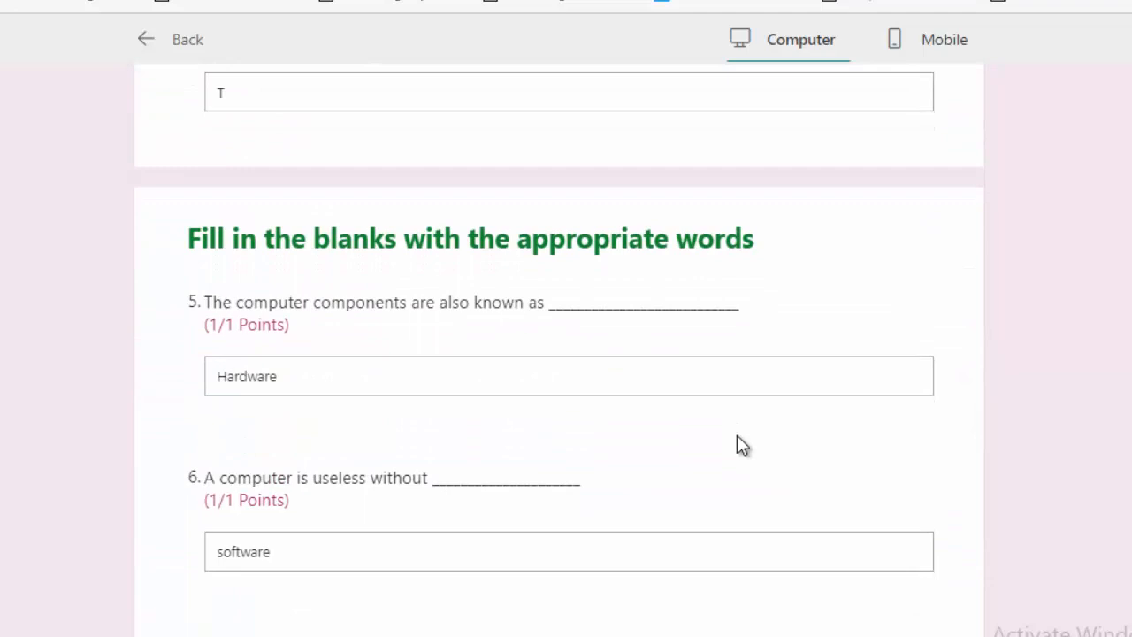
scroll(374, 396, down, 1)
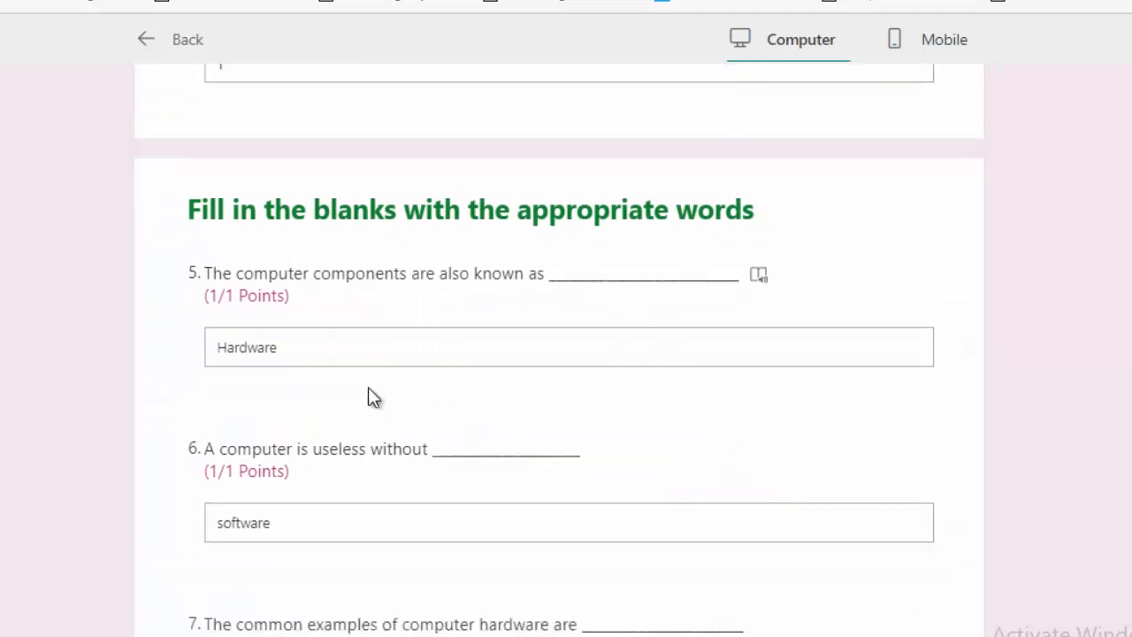
scroll(368, 387, down, 2)
scroll(345, 366, down, 2)
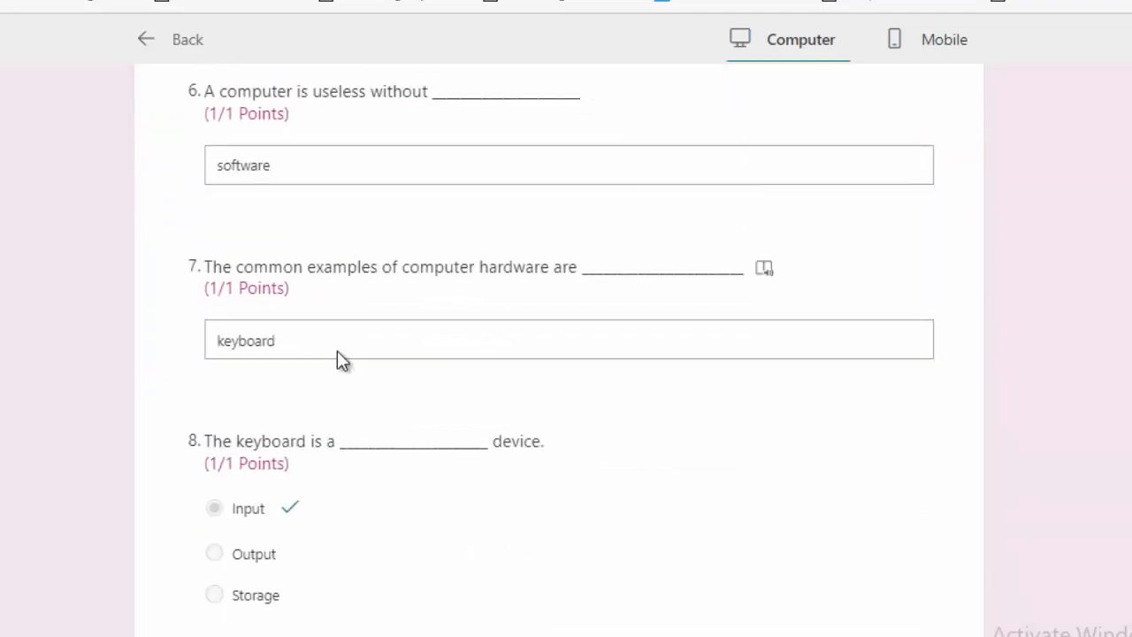
scroll(339, 354, down, 2)
scroll(343, 366, down, 3)
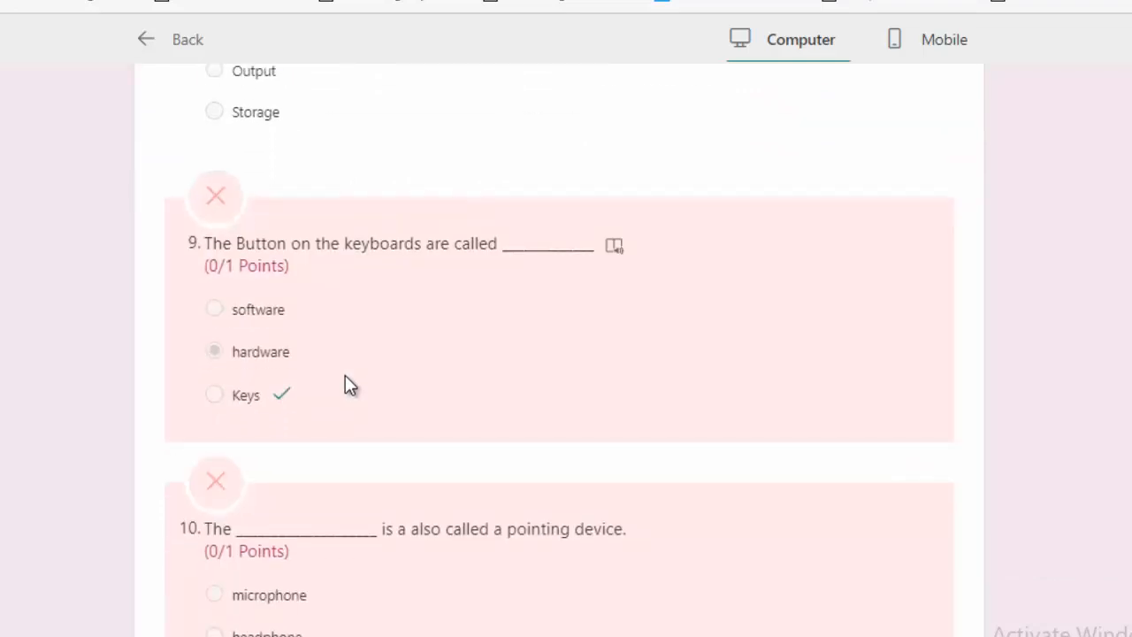
scroll(345, 385, down, 2)
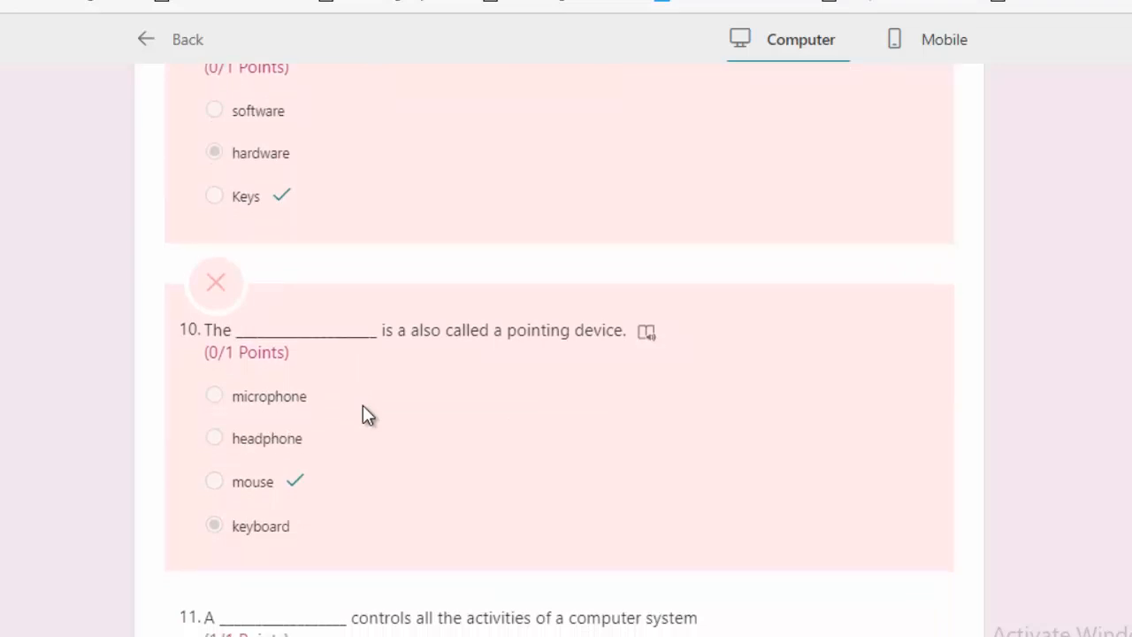
scroll(365, 412, down, 2)
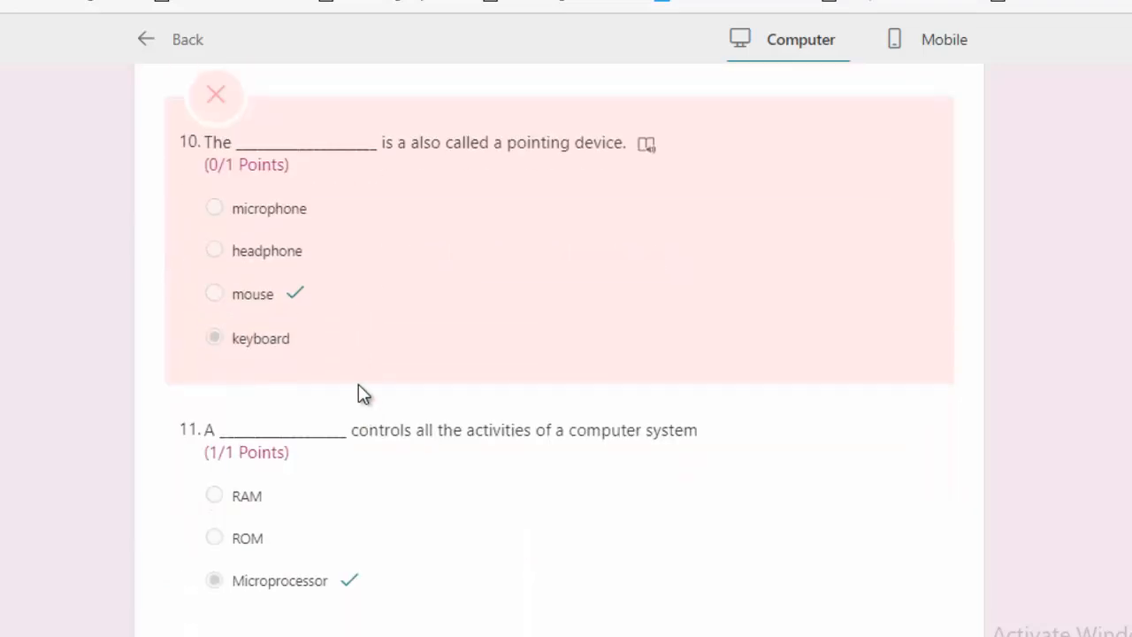
scroll(345, 322, up, 4)
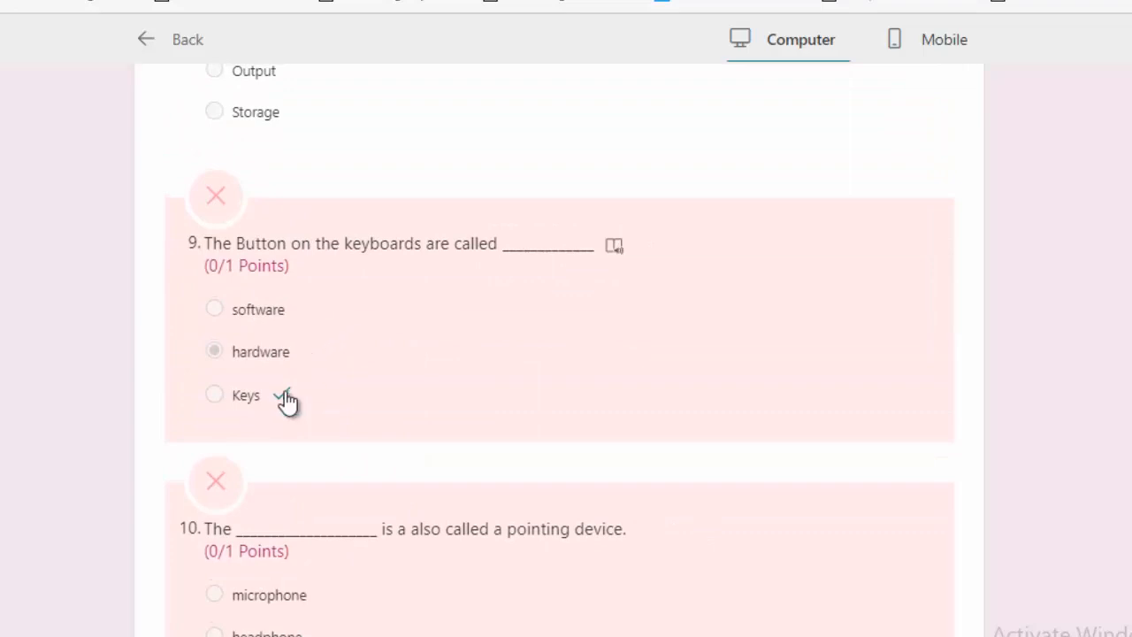
scroll(324, 380, down, 7)
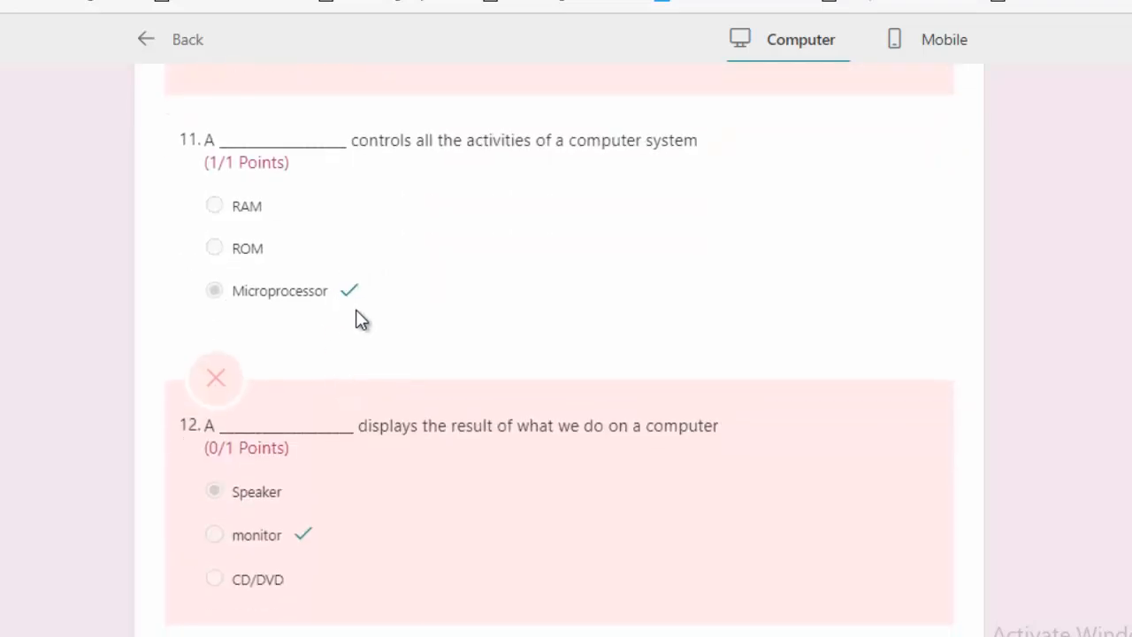
scroll(362, 318, down, 2)
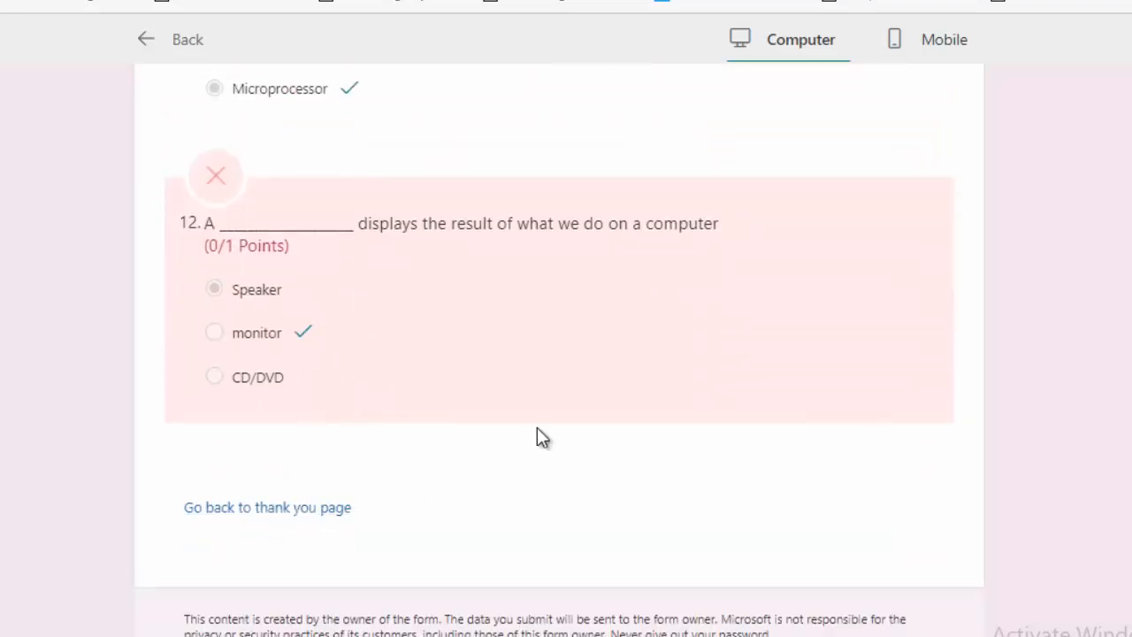
scroll(536, 427, up, 20)
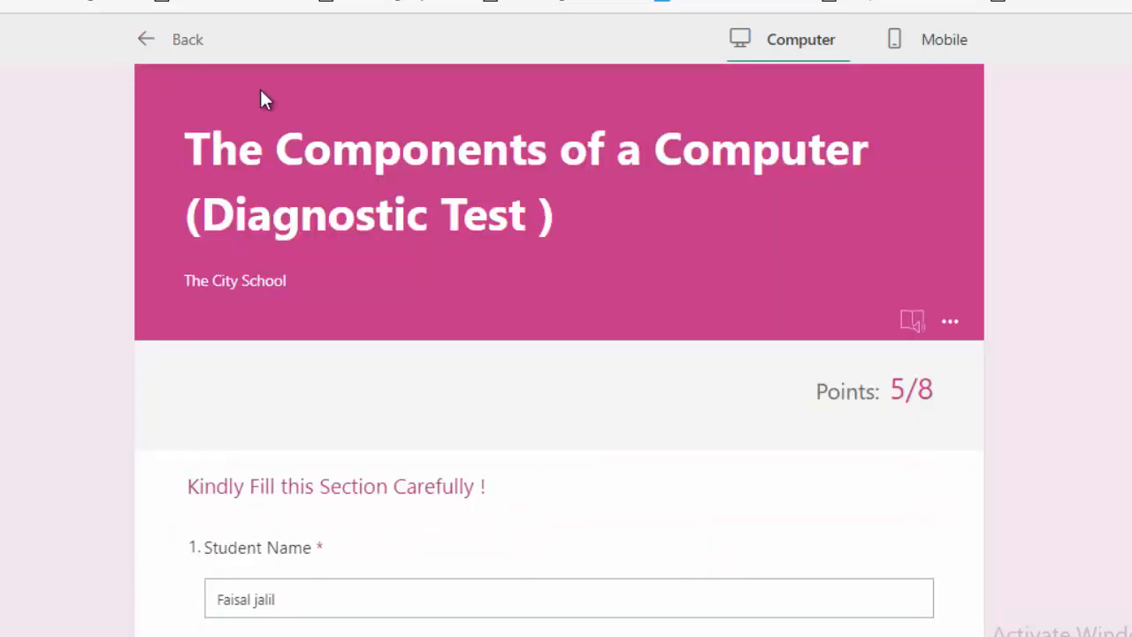
Return to the editor and review the Responses summary: 1 response, average score 5, per-question charts
click(148, 42)
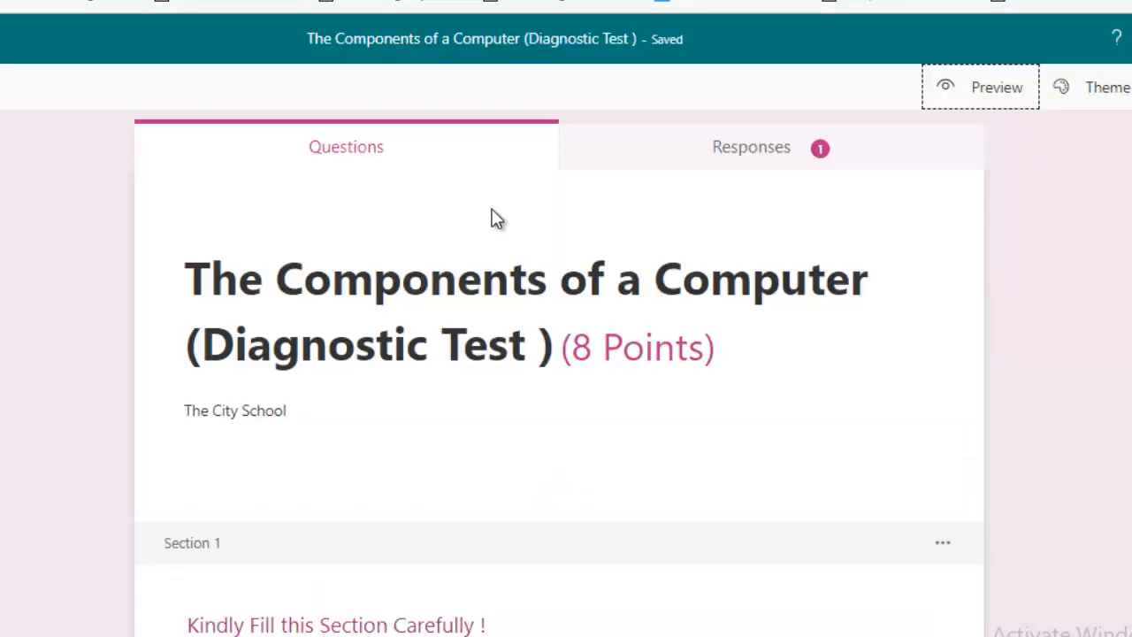
click(721, 155)
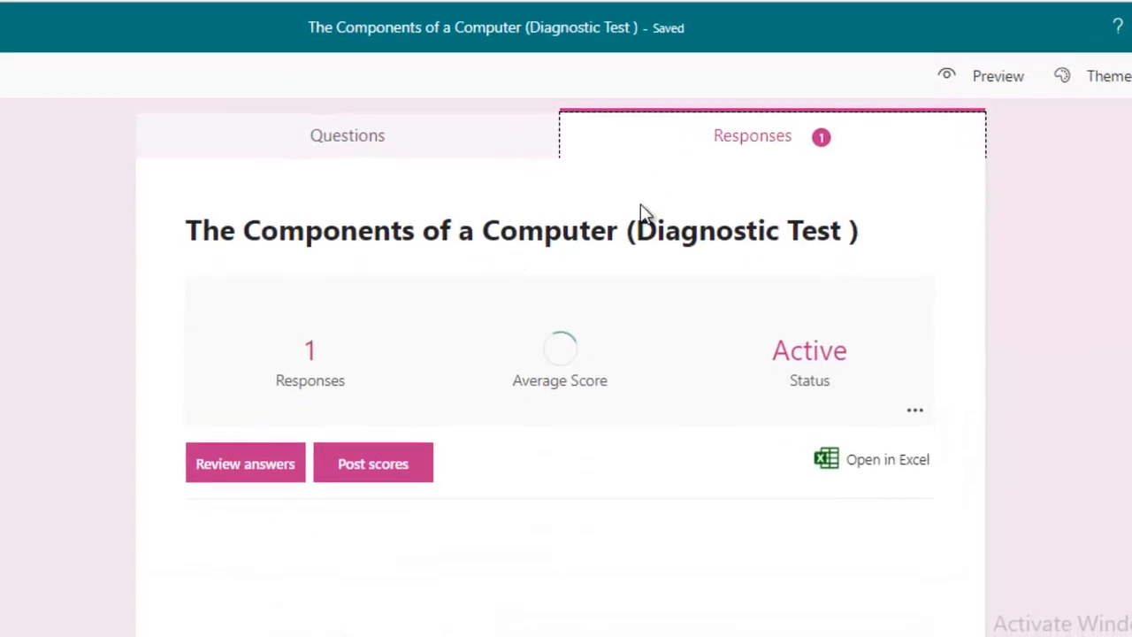
scroll(416, 402, down, 1)
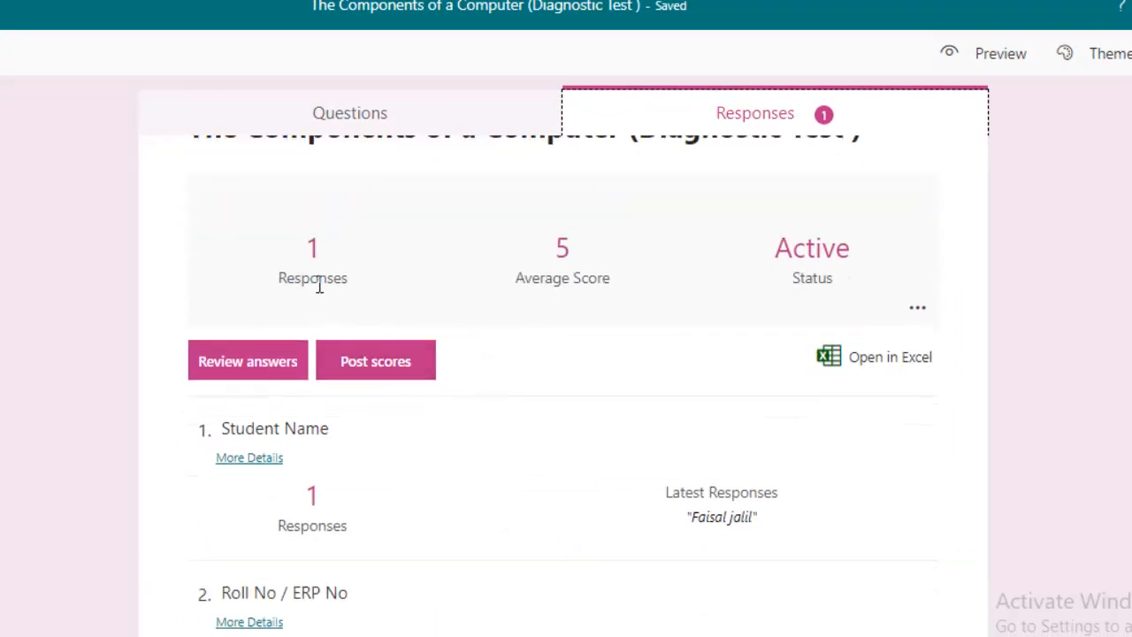
scroll(321, 287, down, 3)
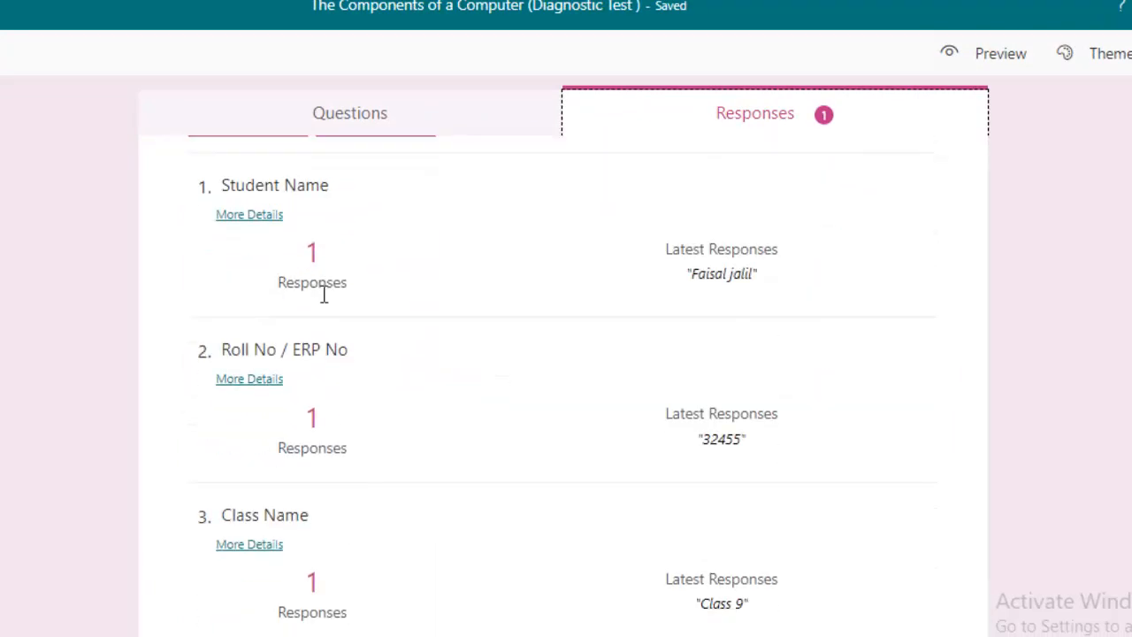
scroll(325, 297, down, 2)
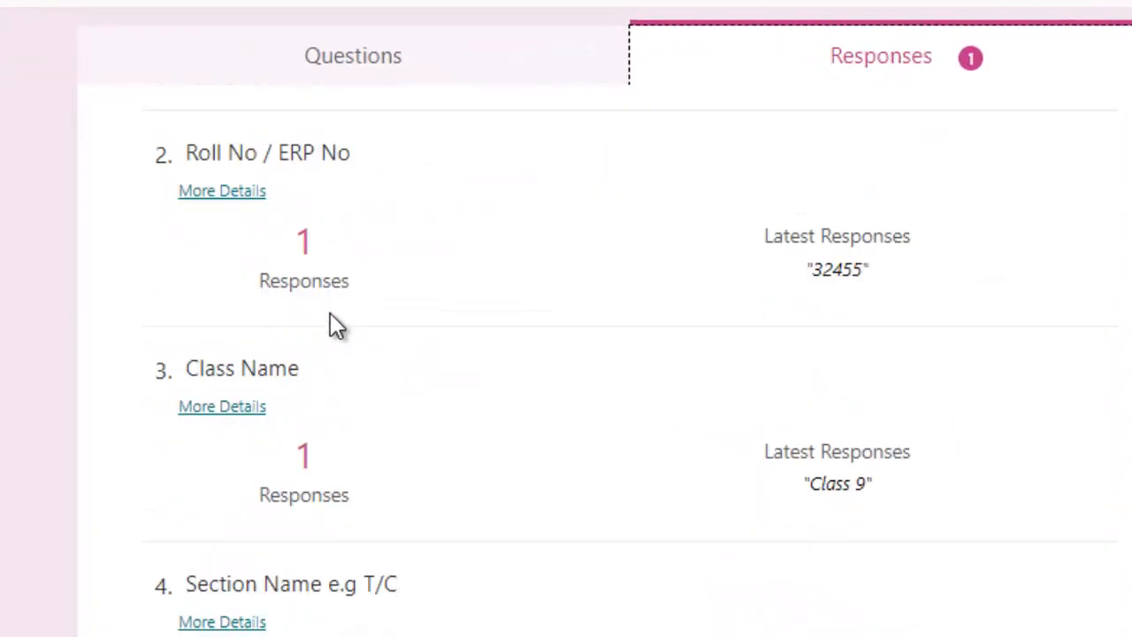
scroll(330, 314, down, 8)
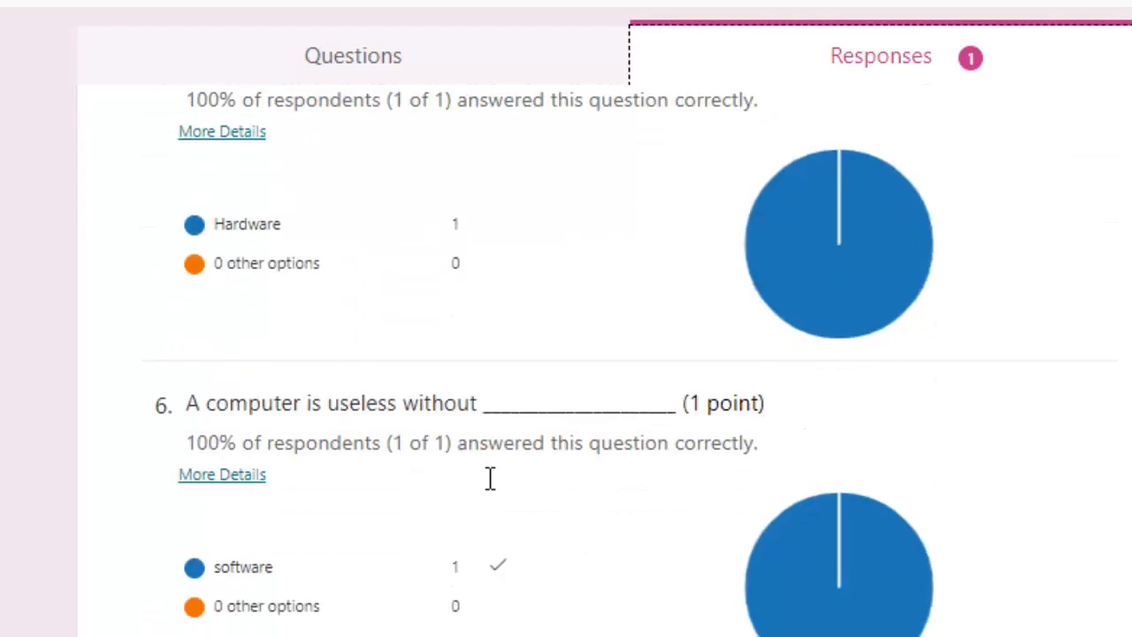
mouse_move(804, 582)
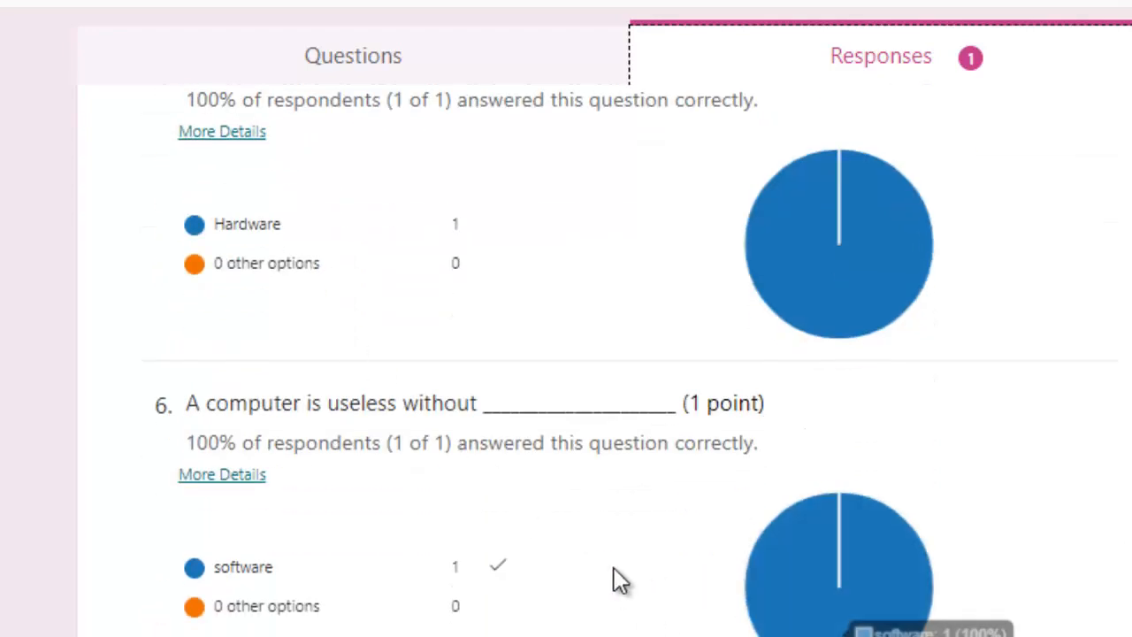
scroll(600, 561, down, 6)
scroll(601, 560, down, 5)
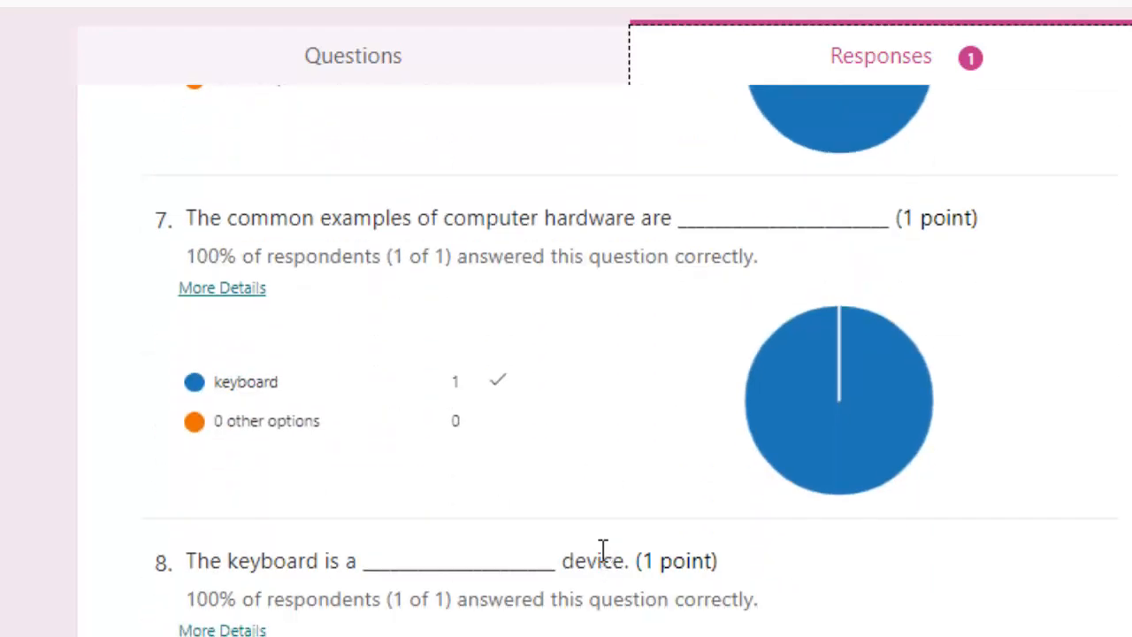
scroll(601, 552, down, 5)
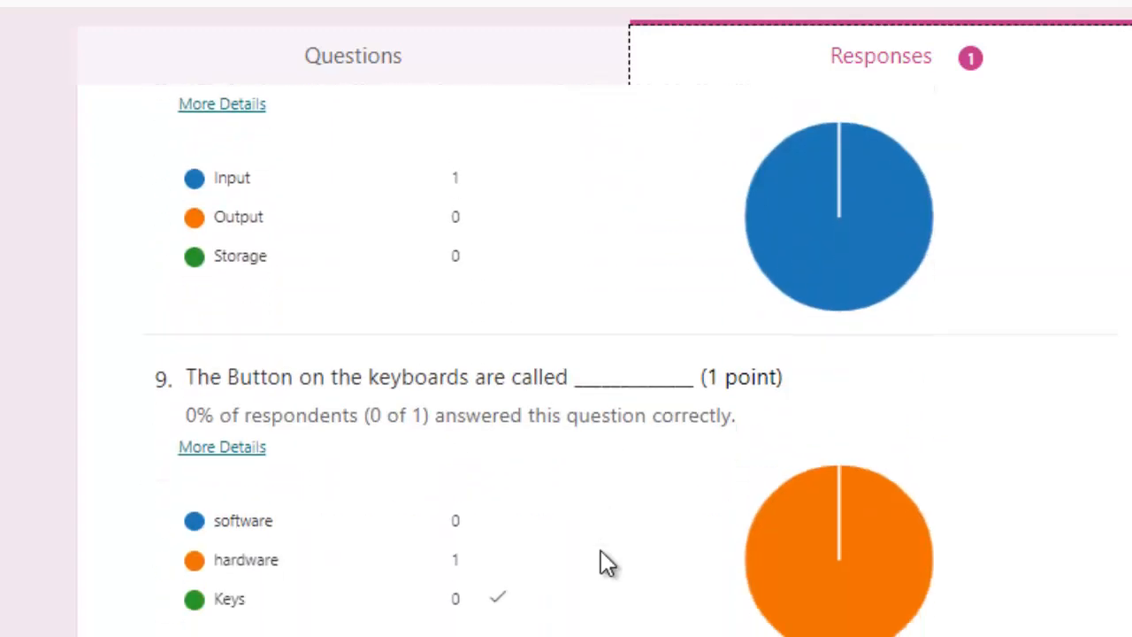
scroll(600, 553, down, 8)
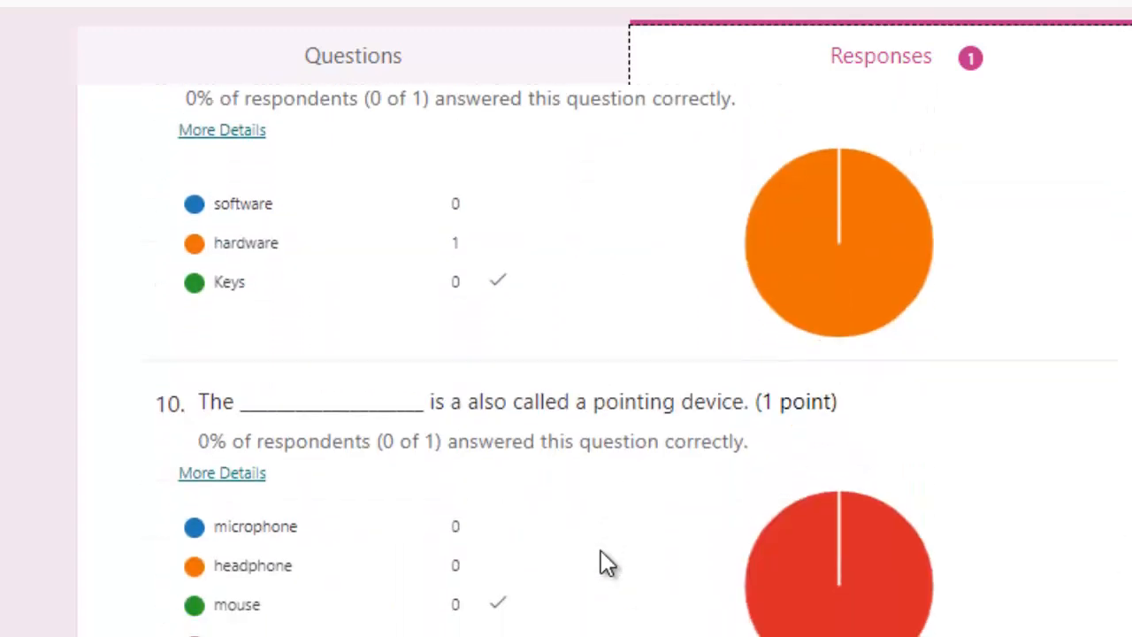
scroll(600, 550, down, 4)
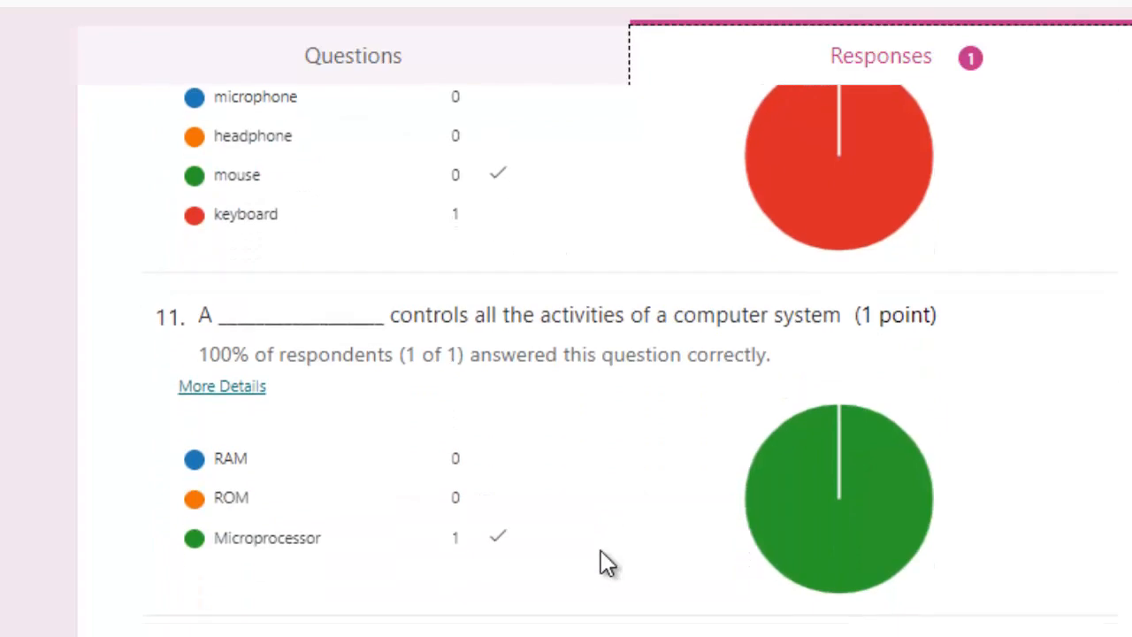
scroll(600, 550, up, 20)
scroll(600, 561, up, 20)
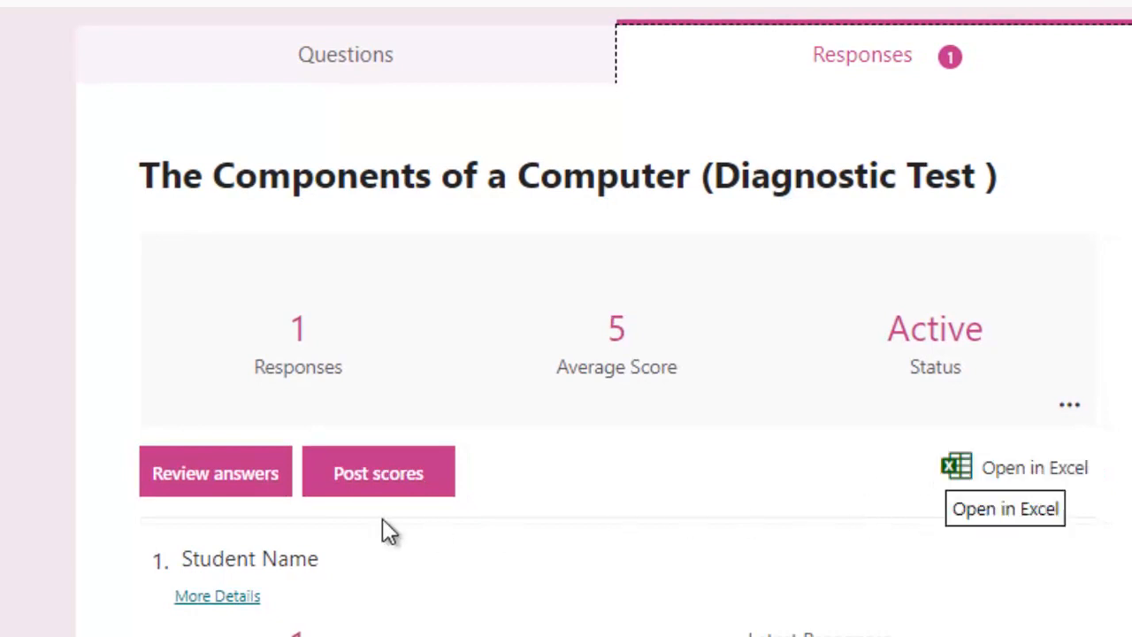
Open the per-answer review of the submitted response
click(212, 485)
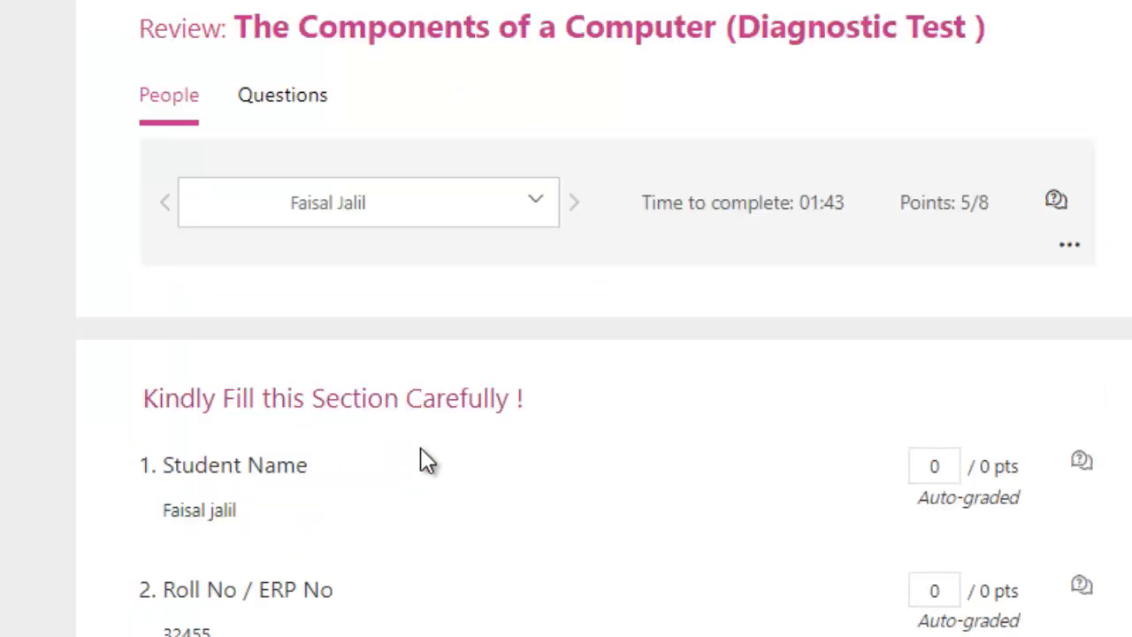
scroll(421, 451, down, 3)
scroll(425, 460, down, 7)
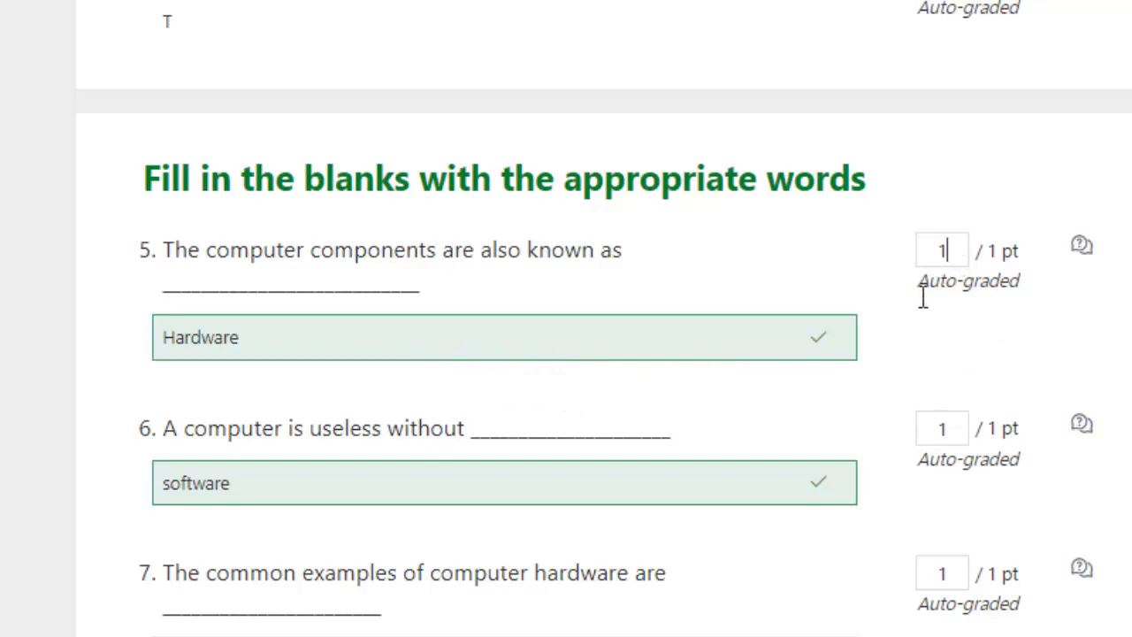
scroll(914, 328, down, 4)
Change question 9's score to 1 and back to 0, then open the response's more-options menu
click(955, 209)
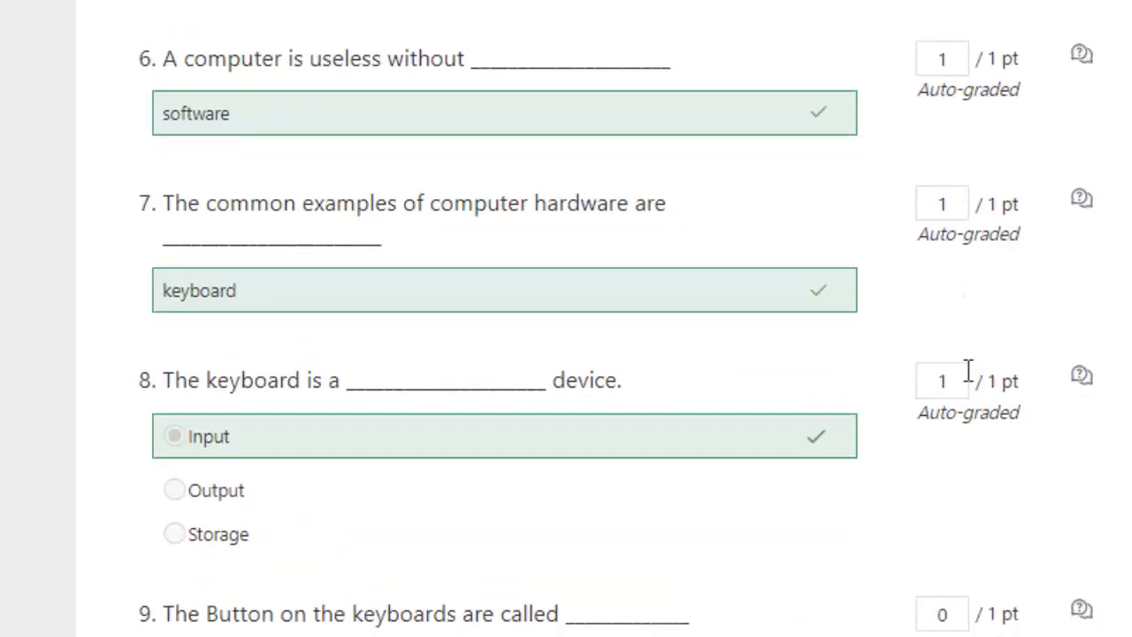
scroll(964, 376, down, 4)
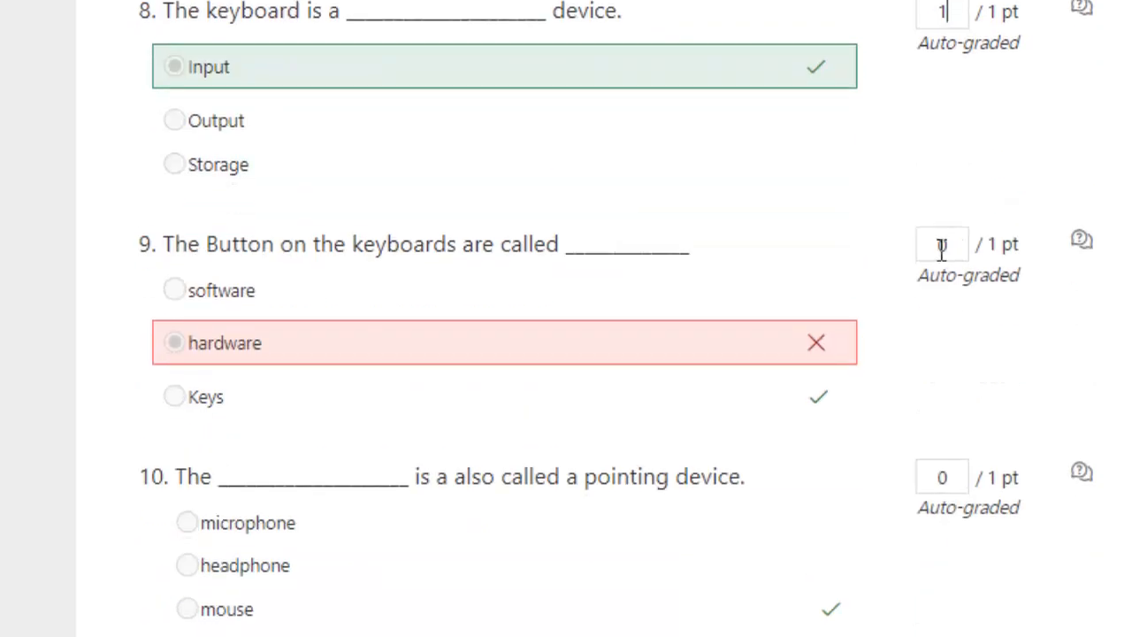
double_click(941, 244)
text(1)
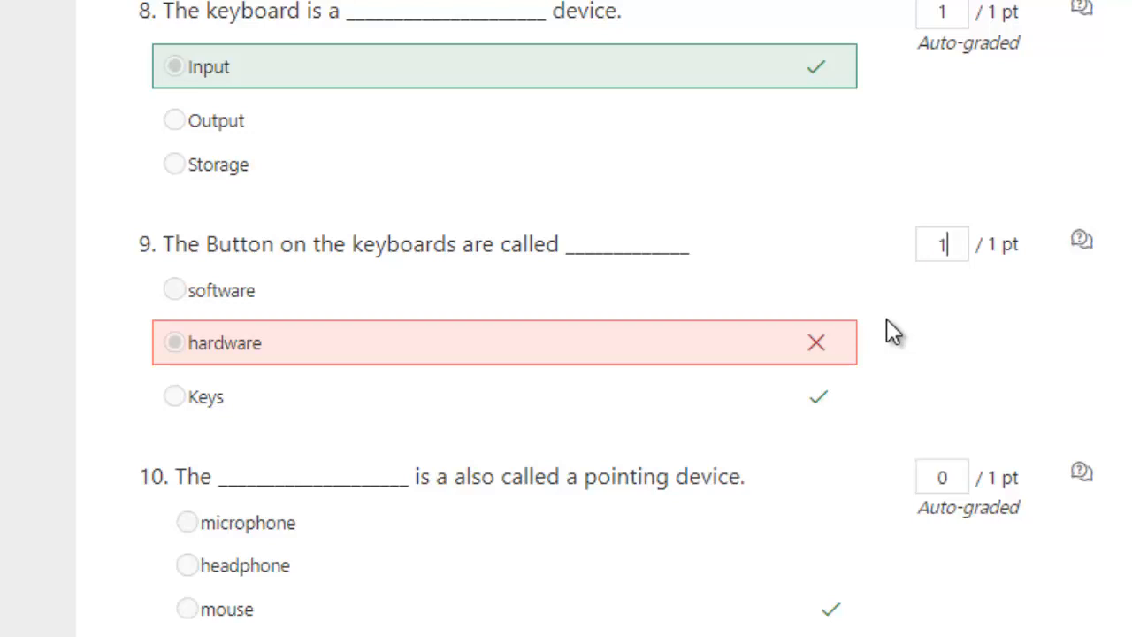
key(BackSpace)
text(0)
scroll(887, 321, down, 5)
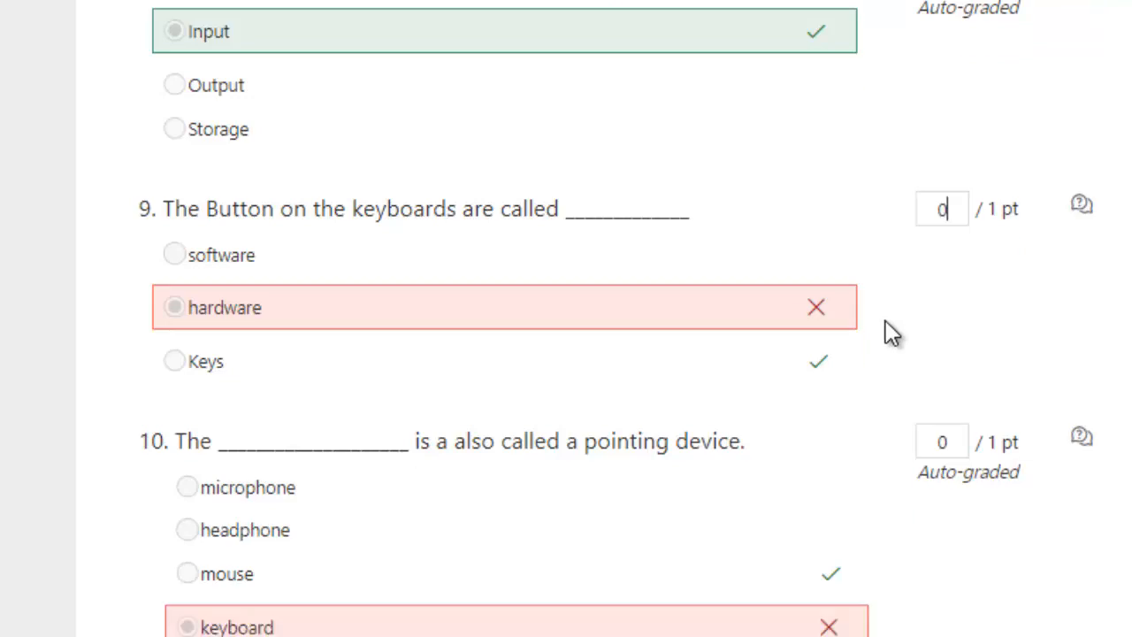
scroll(887, 332, up, 15)
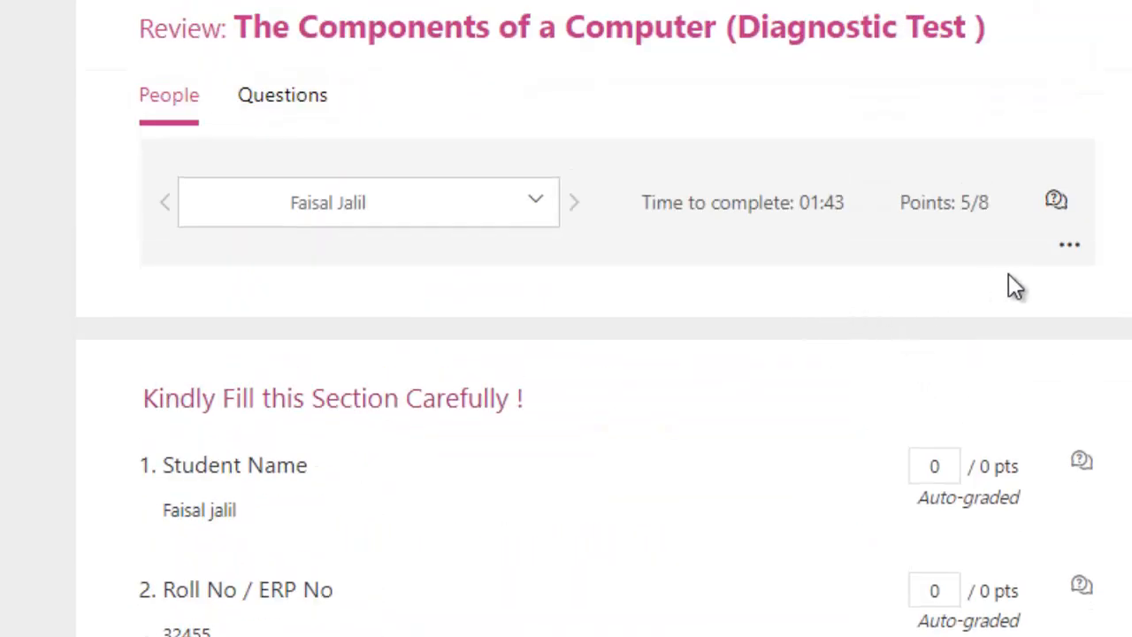
click(1069, 253)
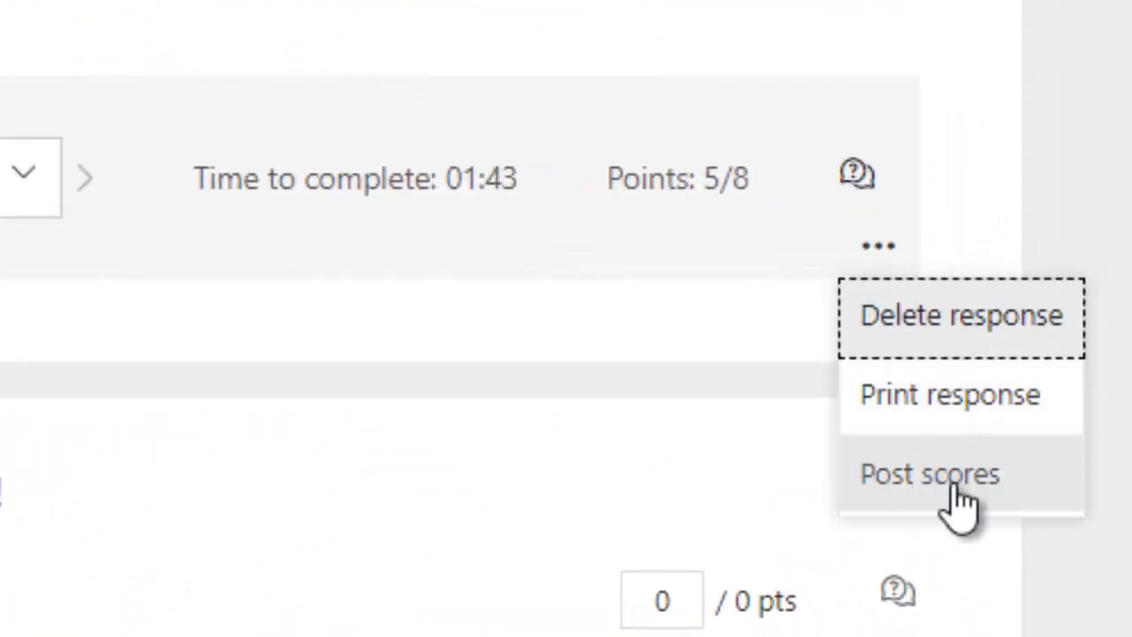
click(919, 399)
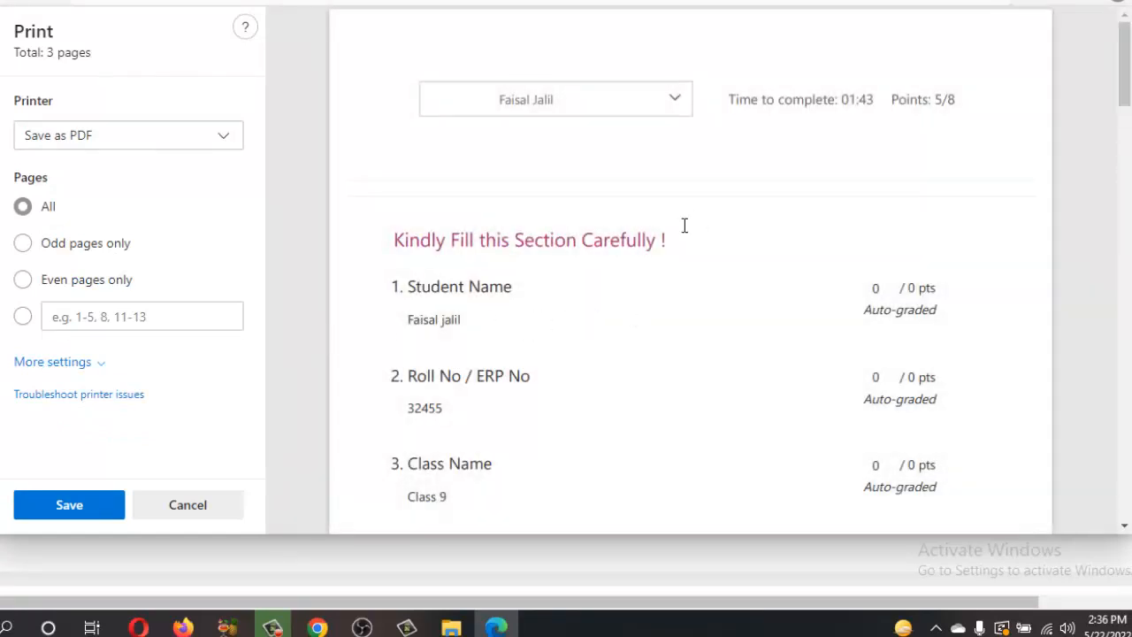
scroll(697, 221, down, 4)
scroll(698, 228, up, 4)
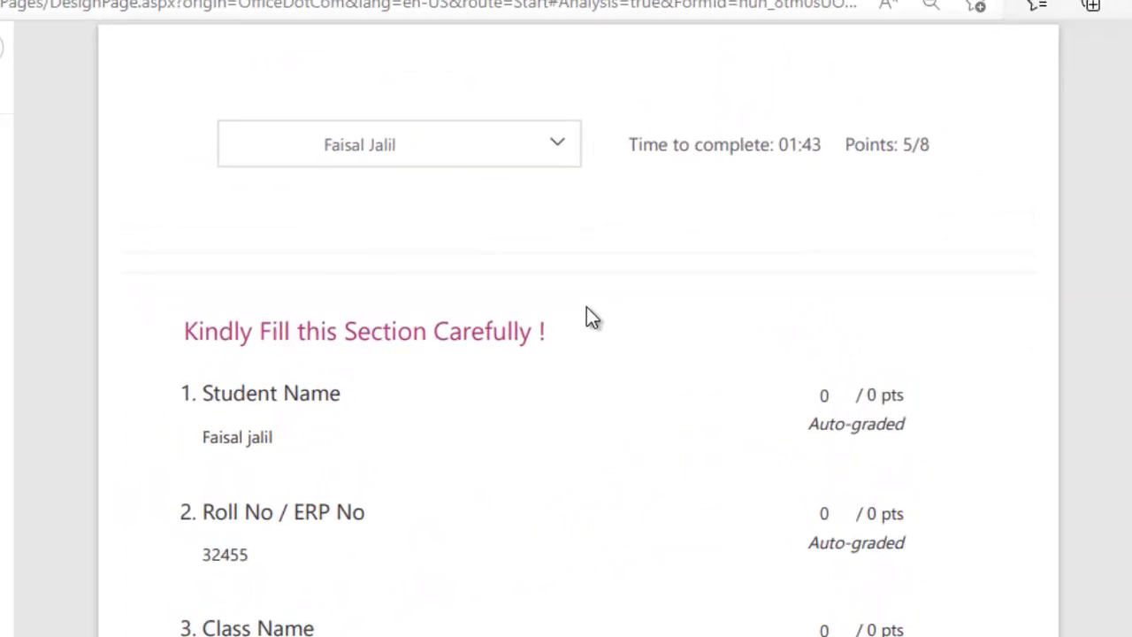
scroll(587, 309, down, 2)
scroll(586, 307, down, 7)
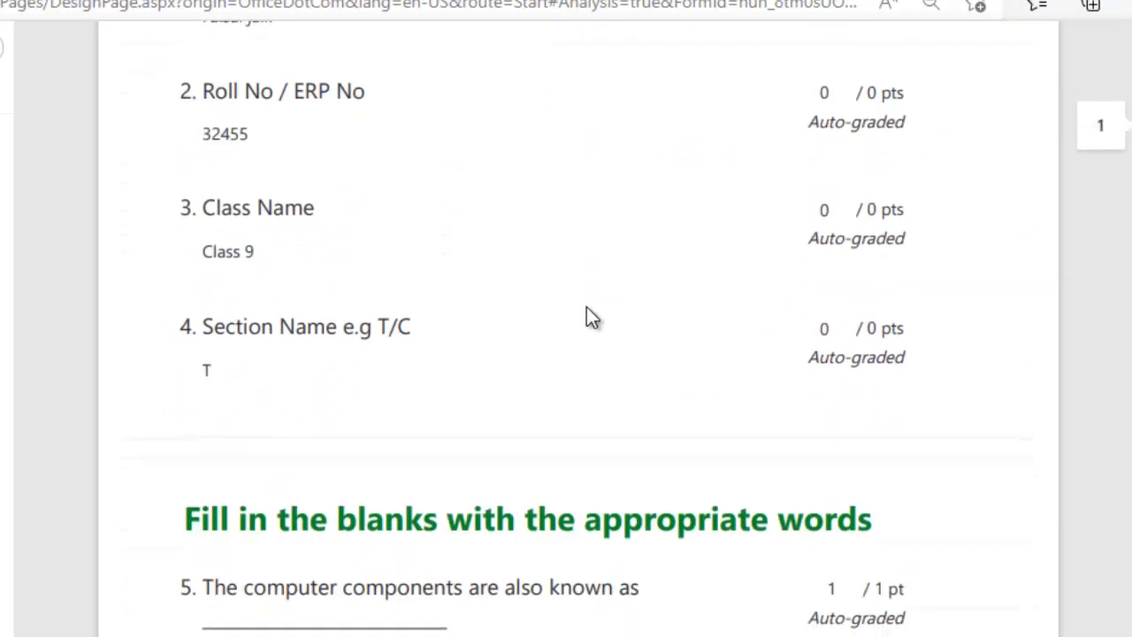
scroll(587, 307, down, 8)
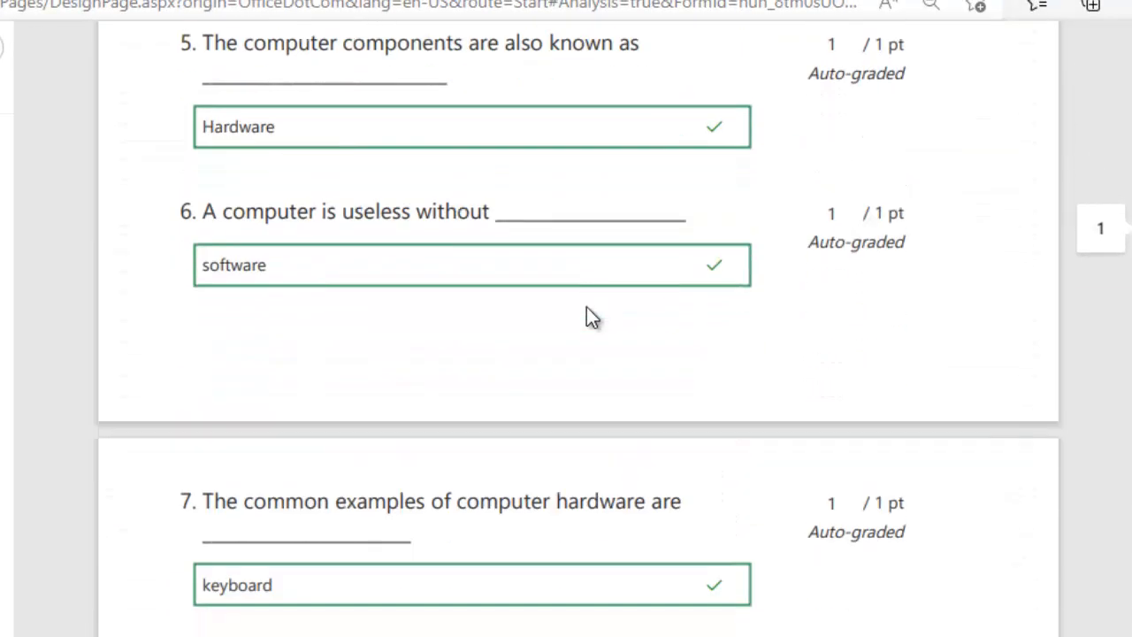
scroll(587, 307, down, 8)
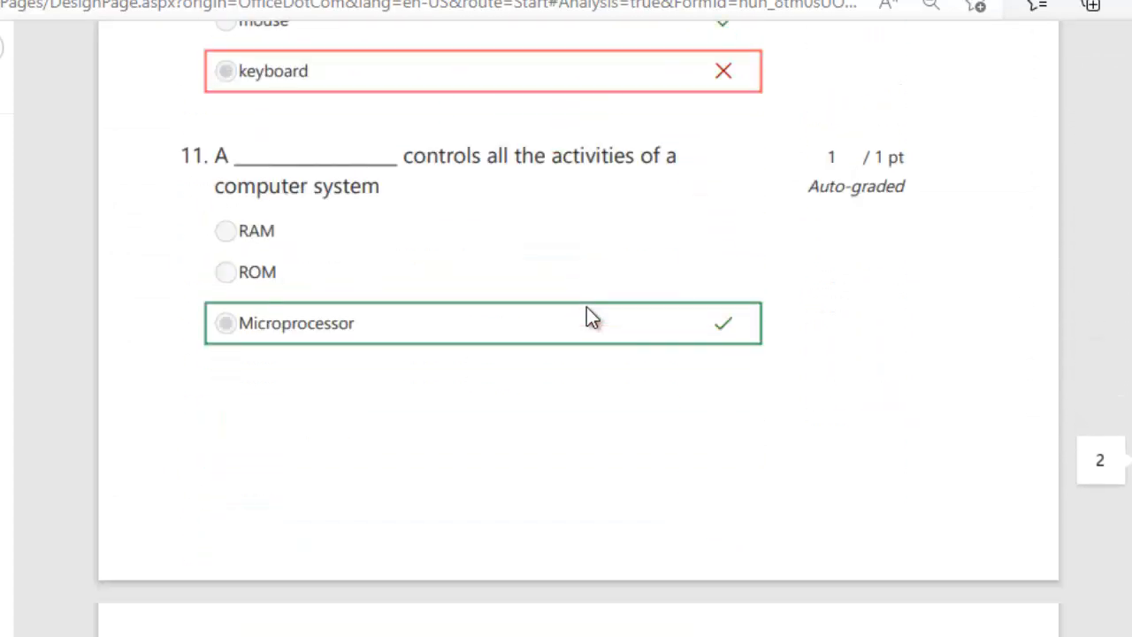
scroll(586, 307, down, 5)
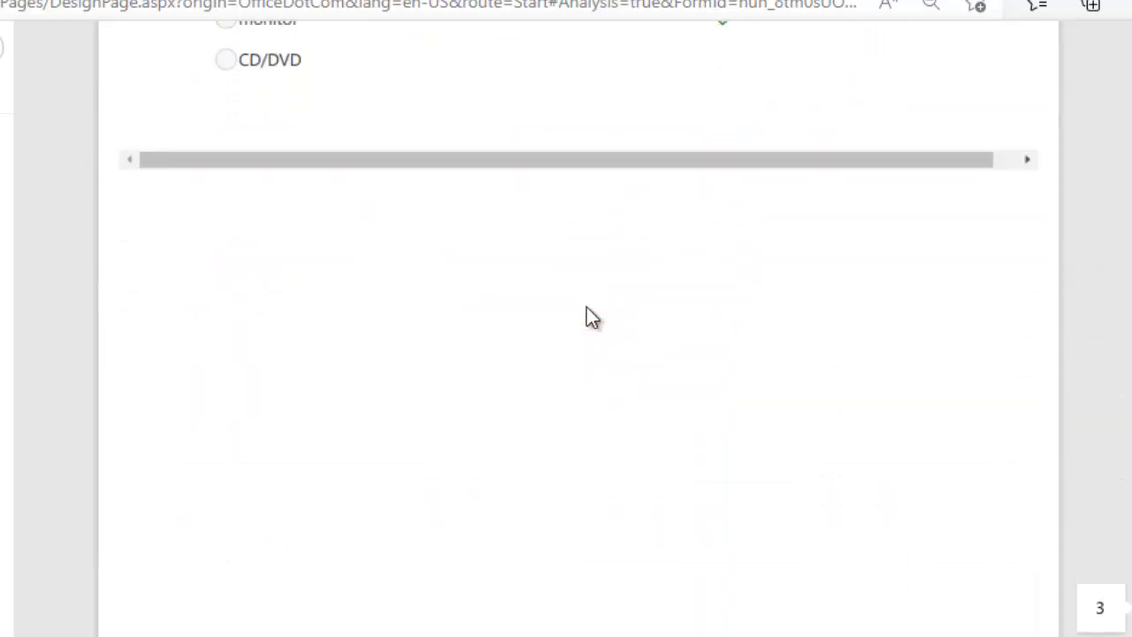
scroll(587, 307, up, 12)
scroll(586, 307, up, 15)
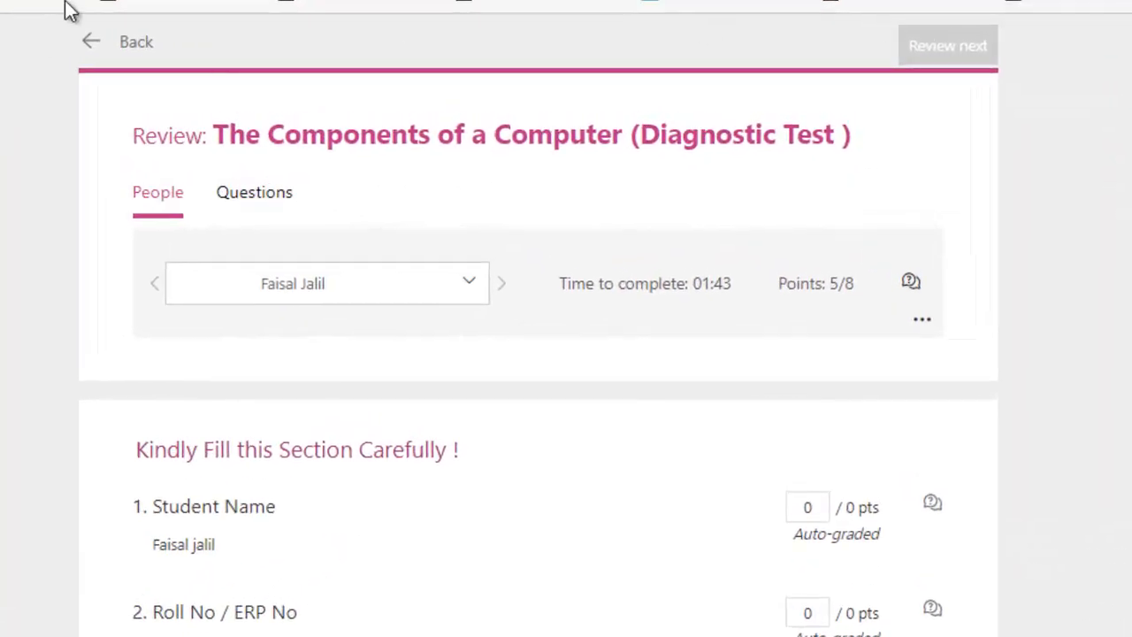
Open the quiz's Share settings and keep responses limited to the organization
click(95, 49)
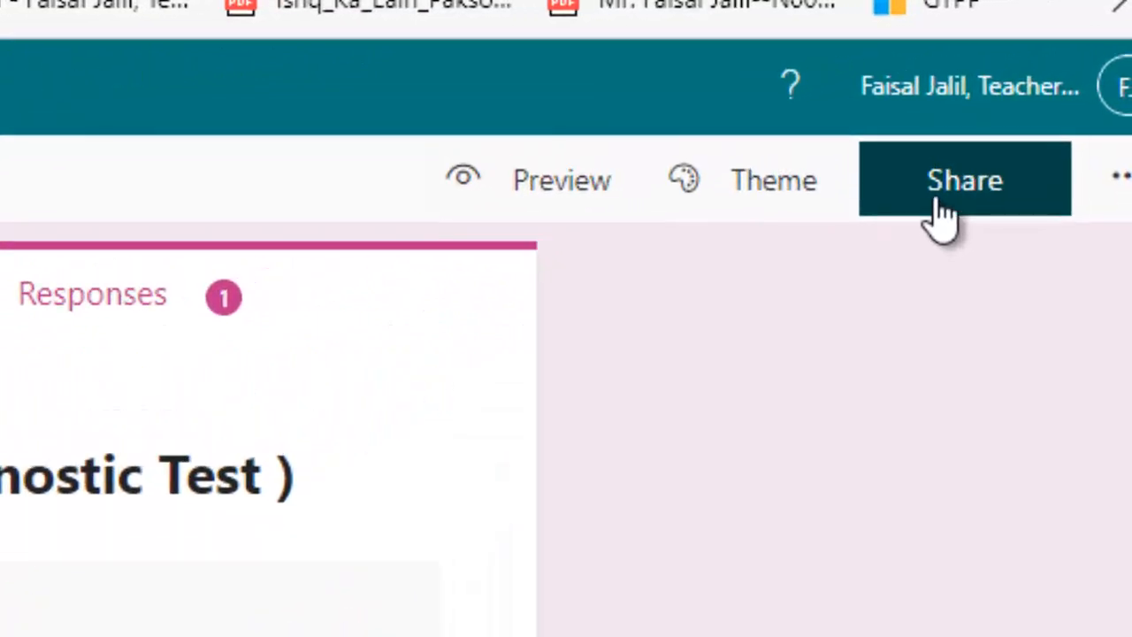
click(940, 218)
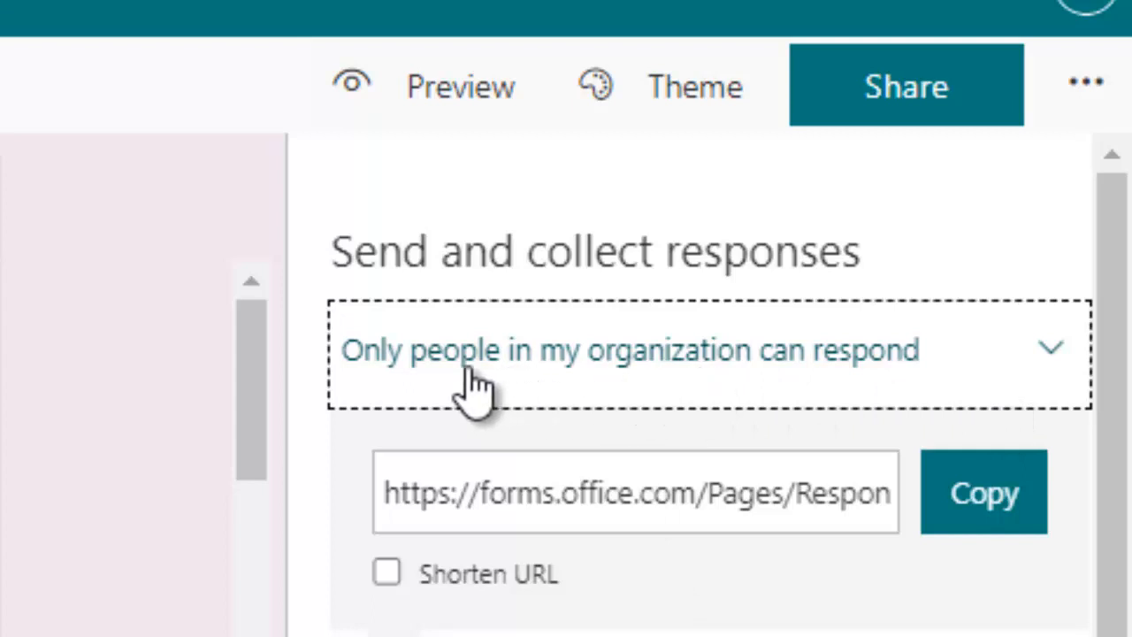
click(1006, 376)
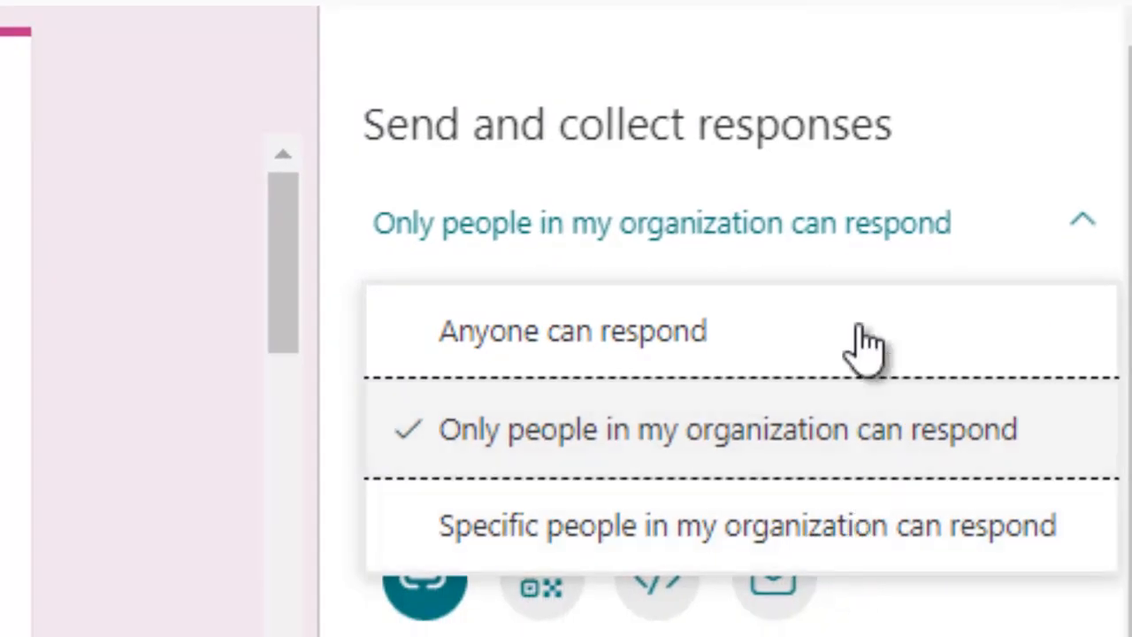
click(737, 429)
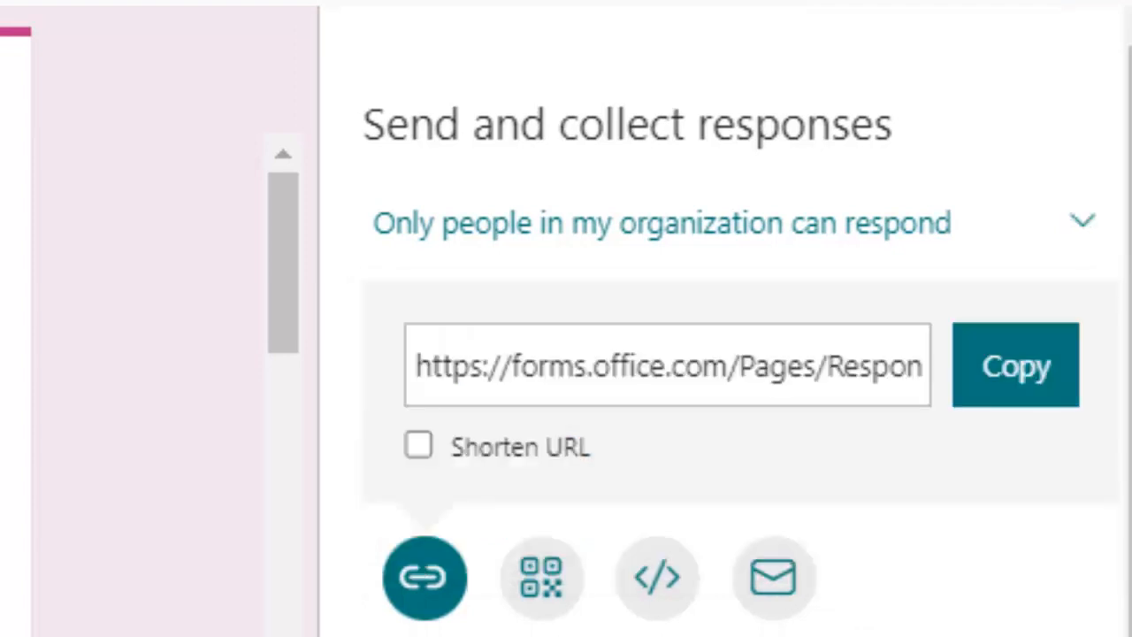
Copy the response link, then generate and copy a duplicate-template link
click(1009, 402)
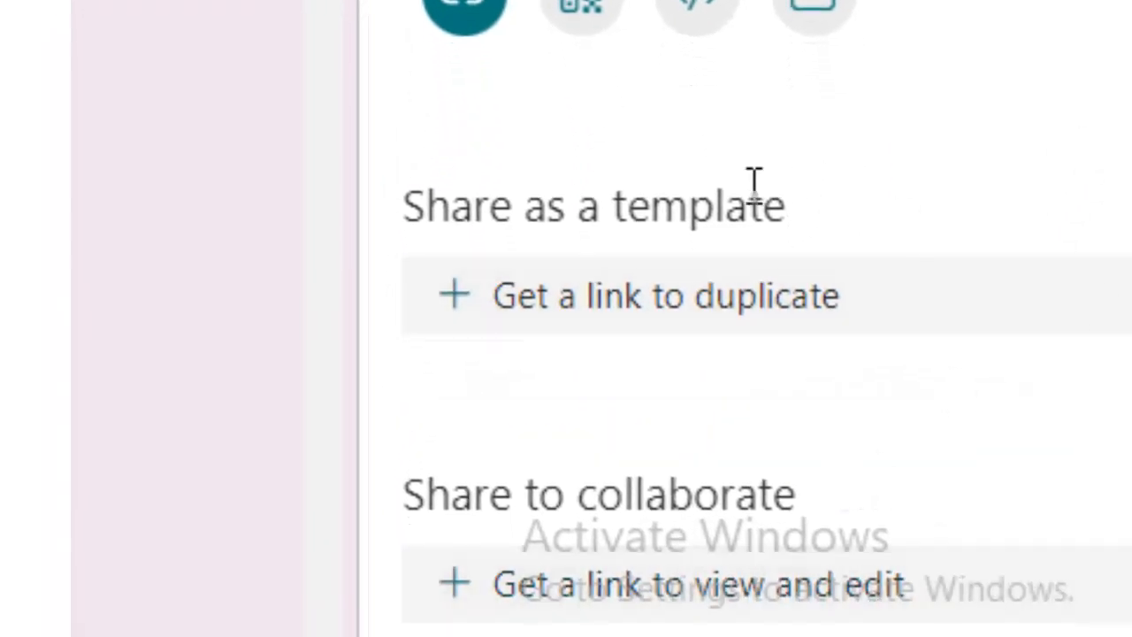
click(719, 306)
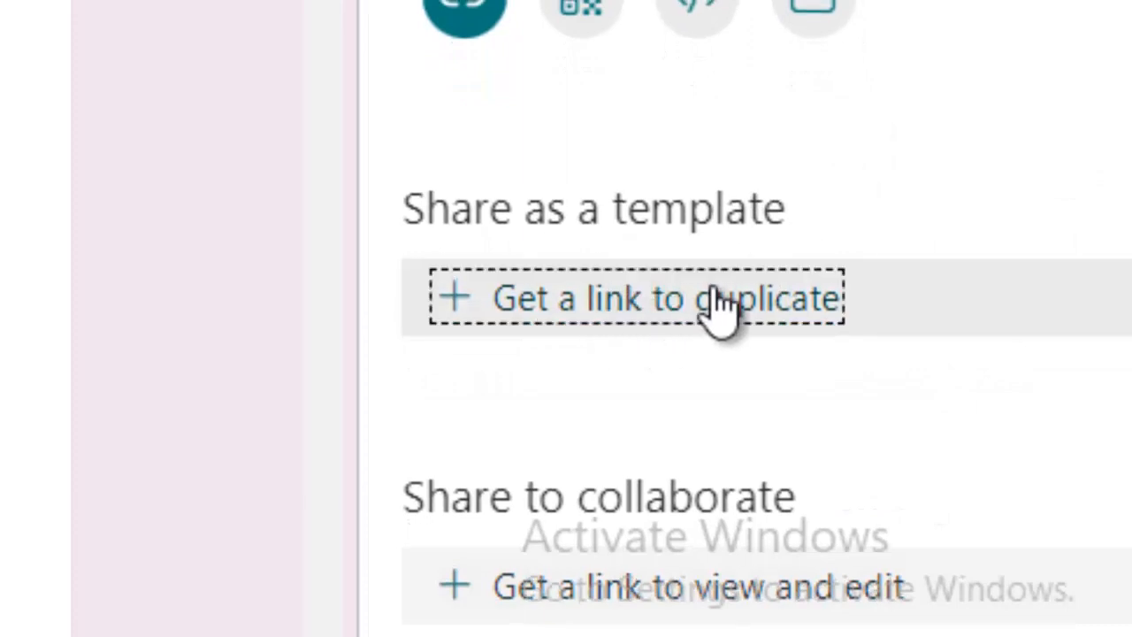
click(1017, 464)
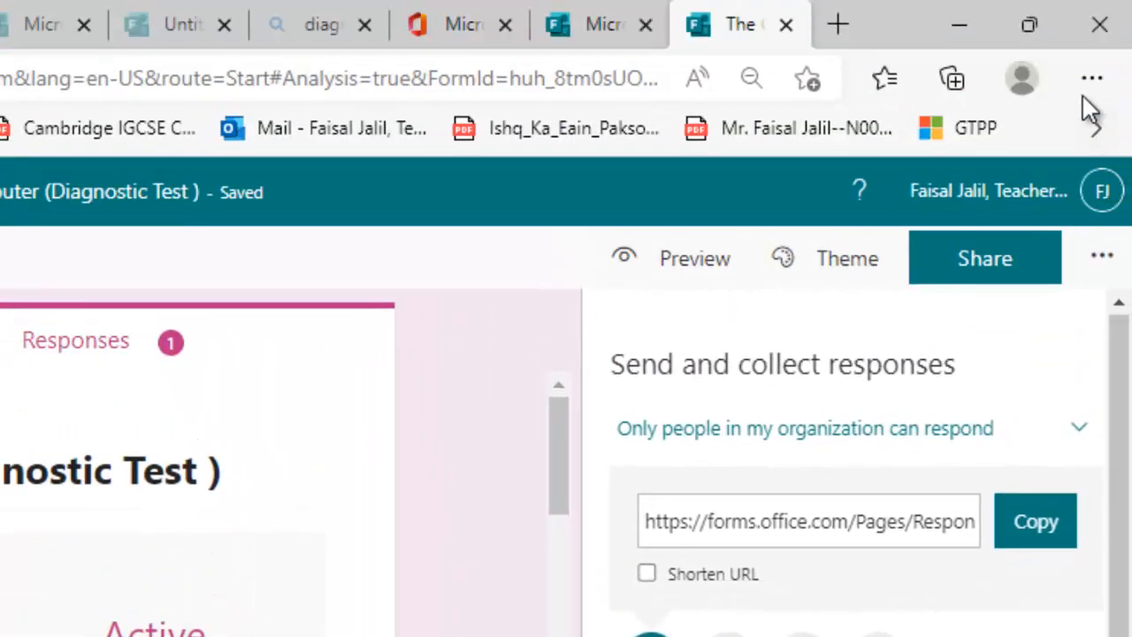
Paste the duplicate-template link into a new InPrivate Edge window and load it
click(1089, 84)
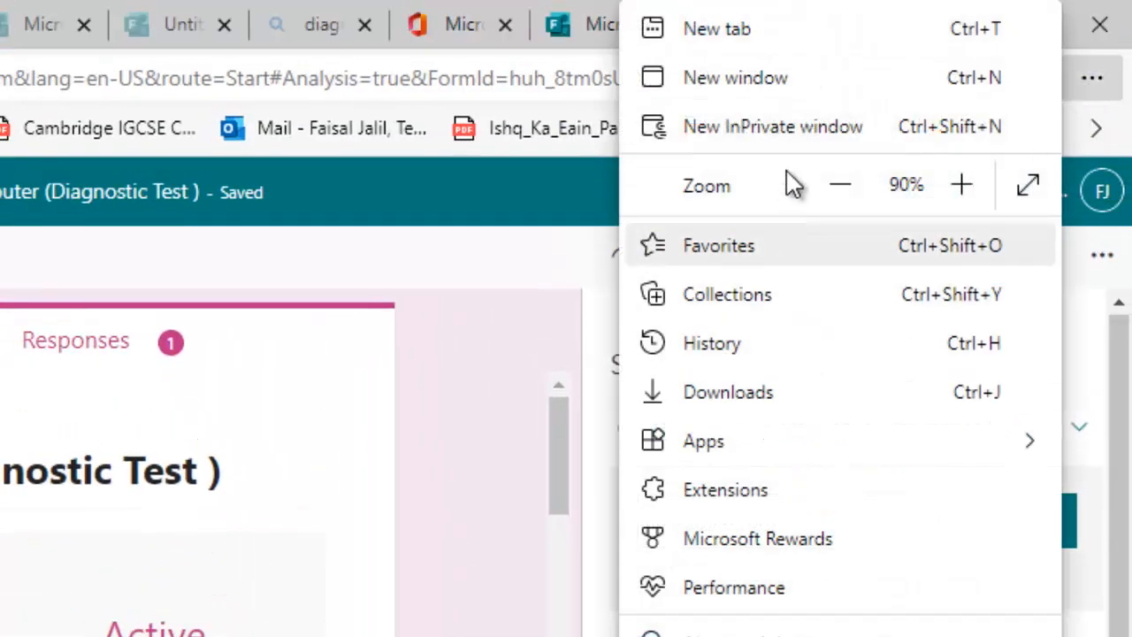
key(Escape)
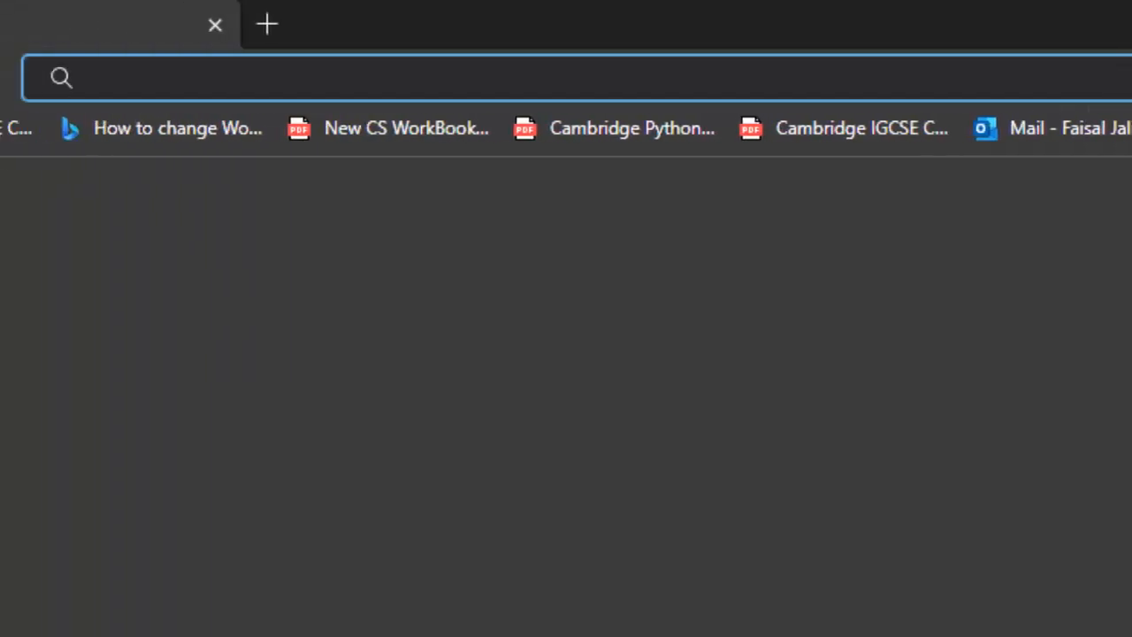
key(ctrl+v)
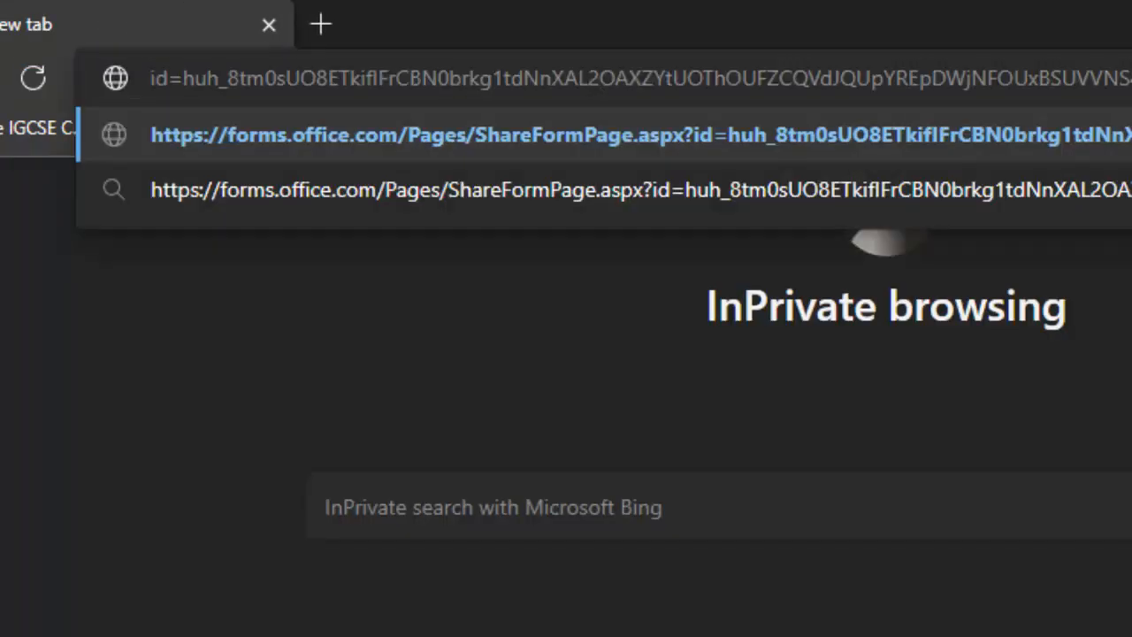
key(Return)
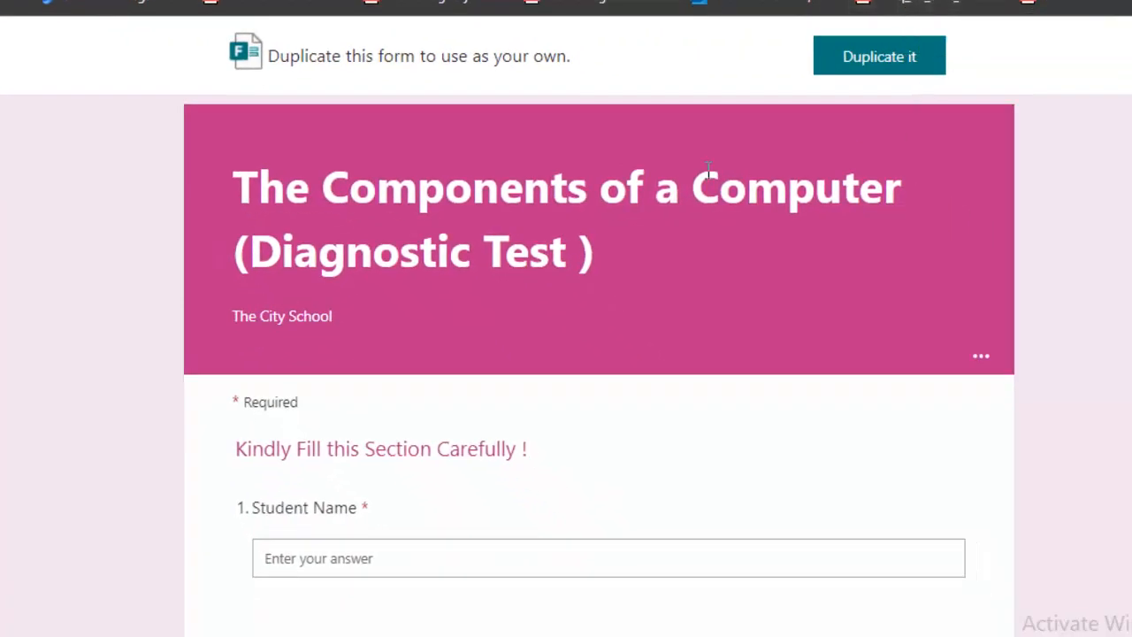
Look over the shared 'The Components of a Computer (Diagnostic Test)' form and choose Duplicate it
scroll(721, 194, down, 8)
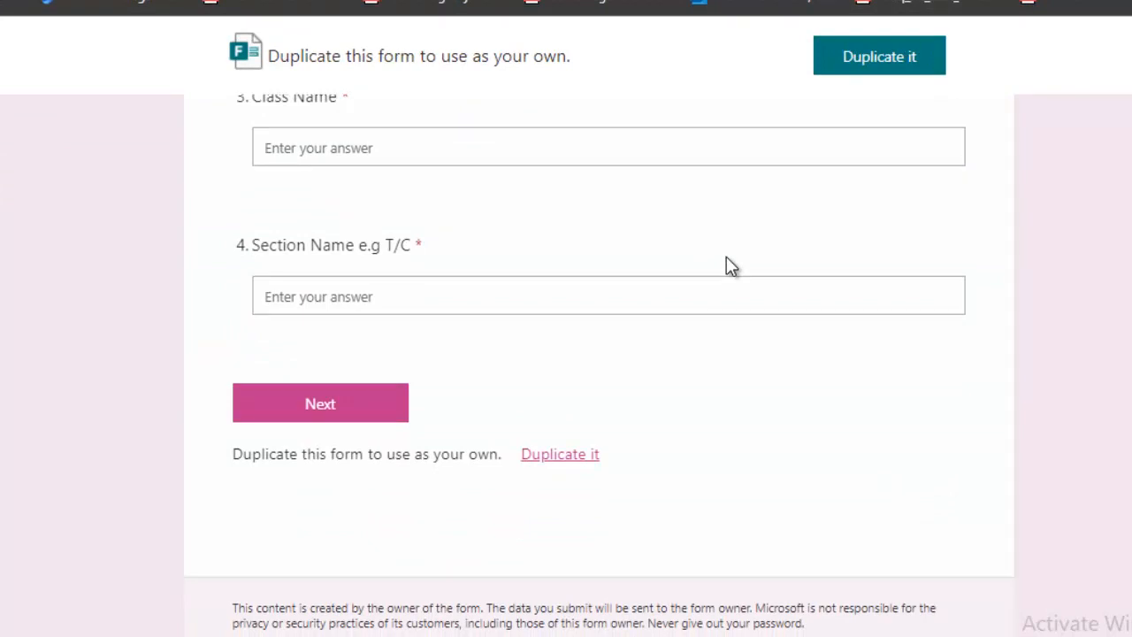
scroll(728, 264, up, 8)
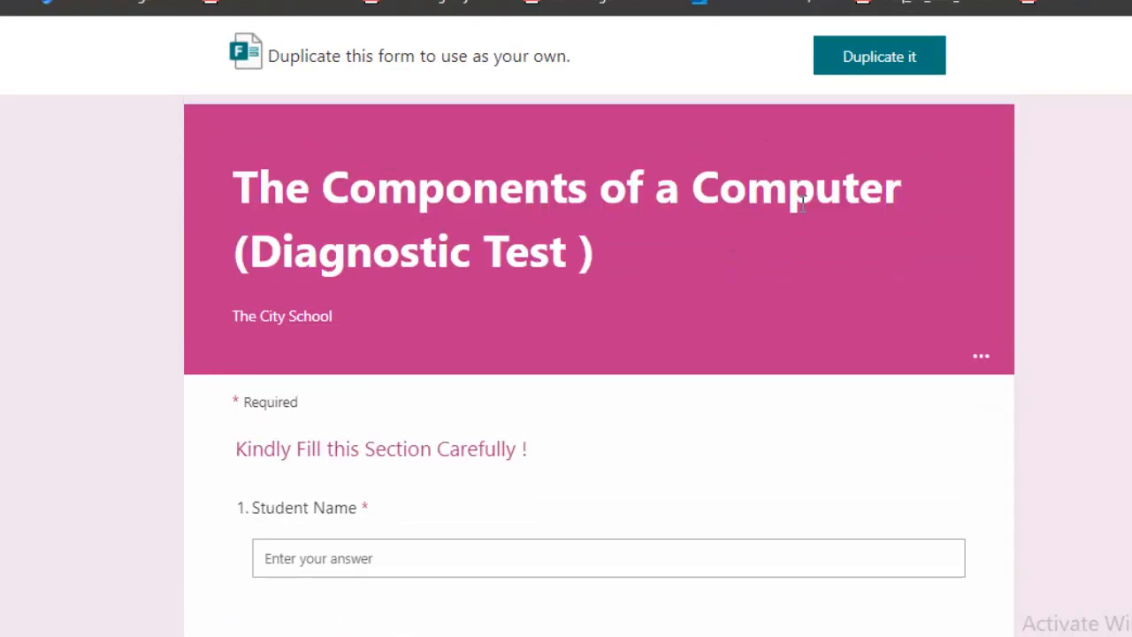
click(849, 68)
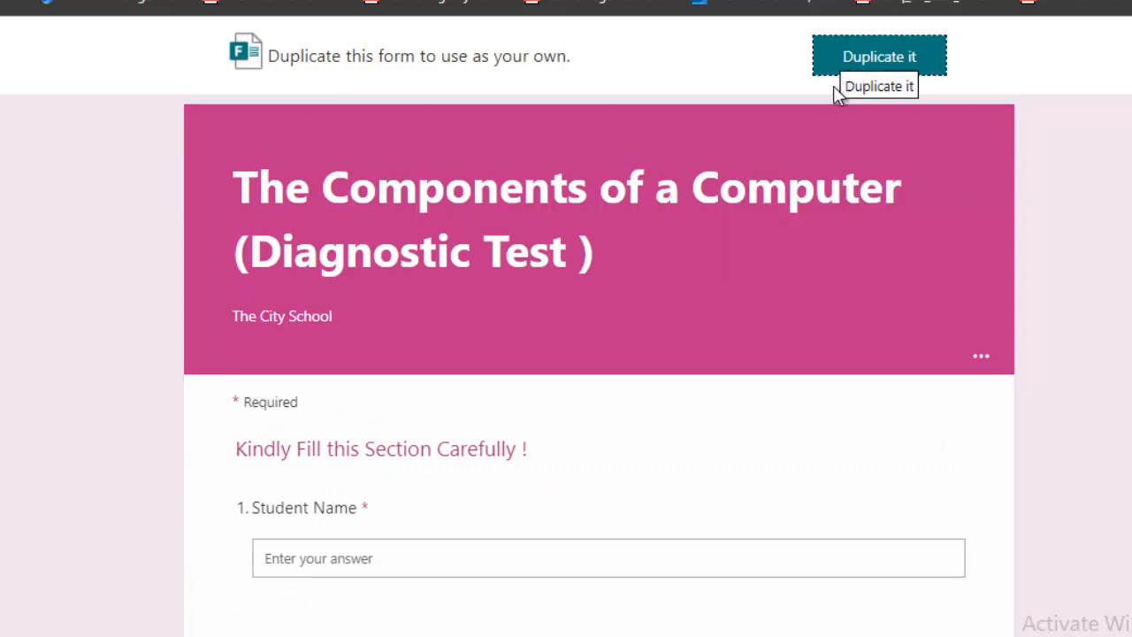